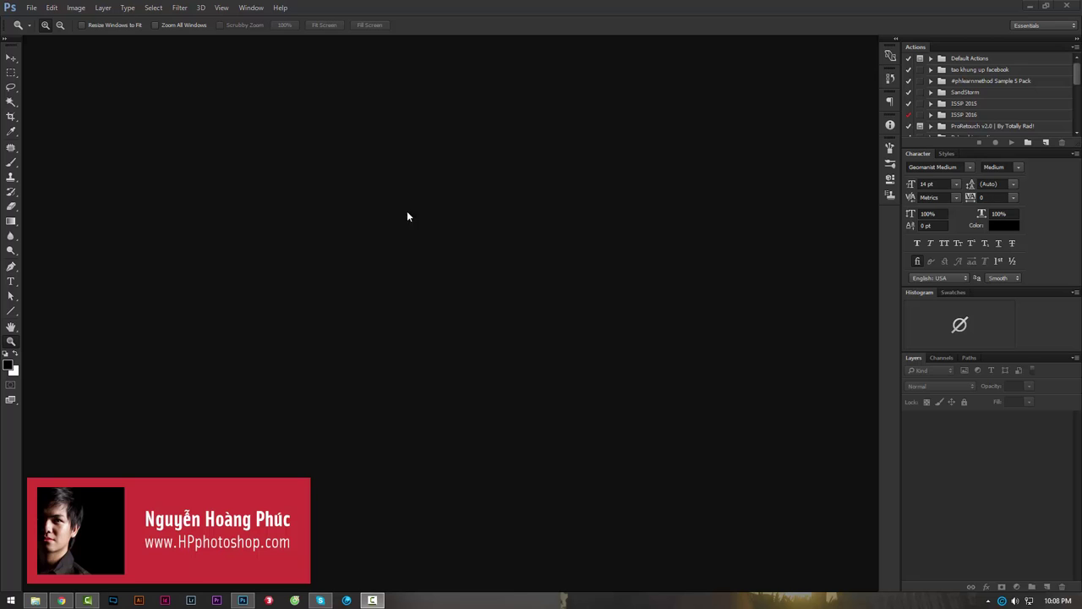
Start a new document and select its Width field, keeping Millimeters as the unit
click(31, 9)
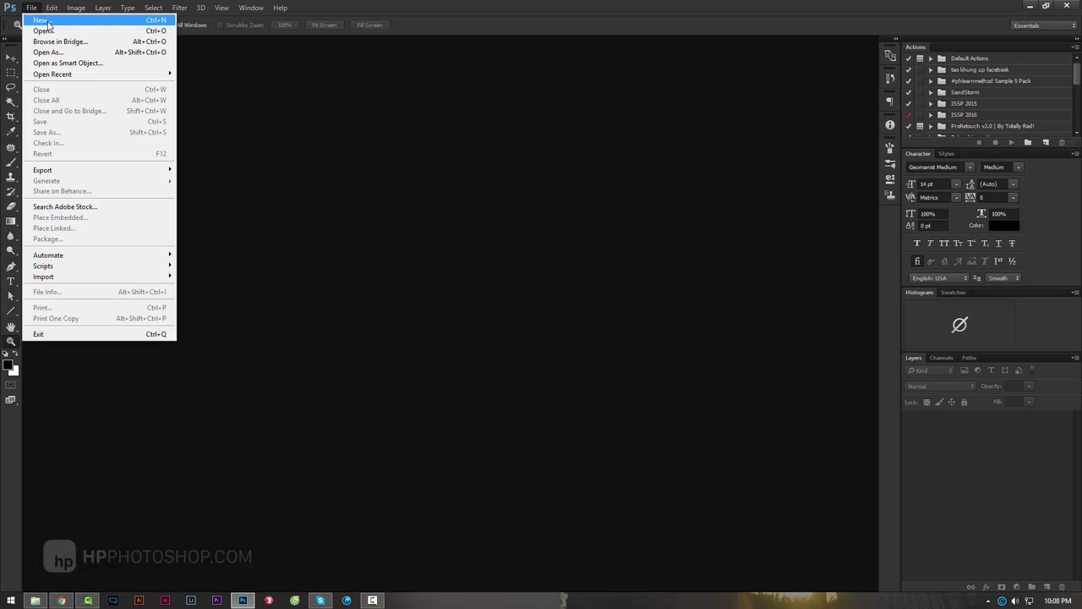
click(42, 20)
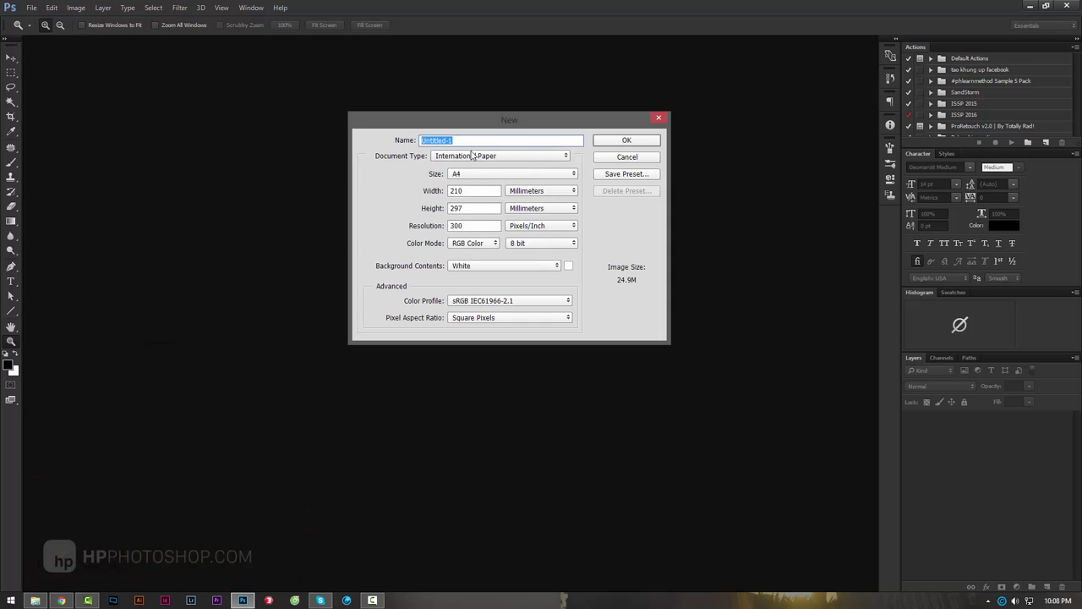
drag(507, 128, 482, 164)
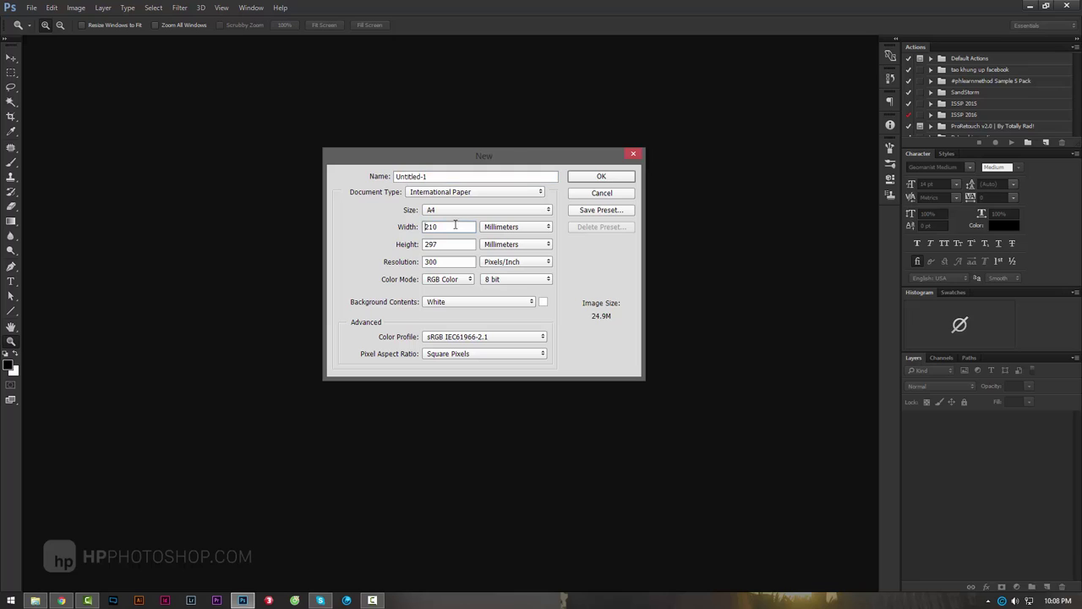
drag(464, 227, 417, 229)
click(495, 228)
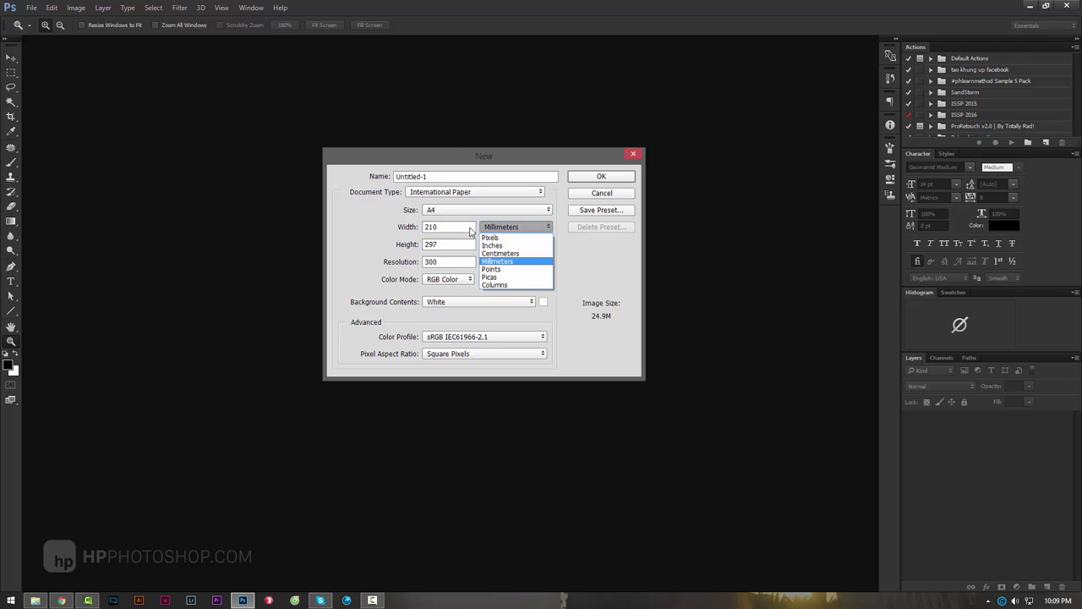
click(471, 232)
drag(448, 228, 427, 226)
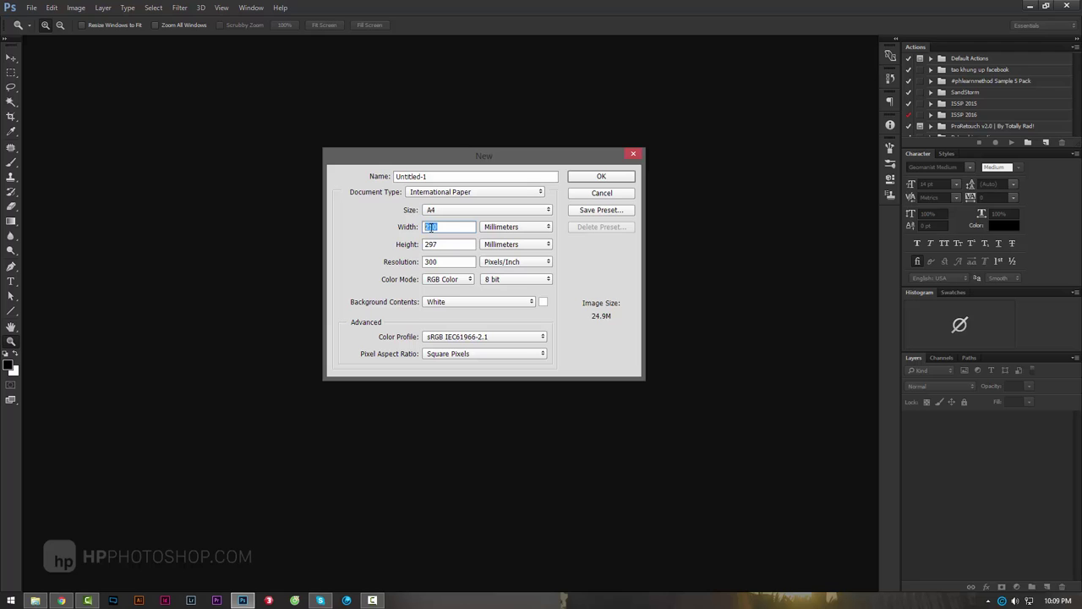
Enter a width of 90 mm and a height of 50 mm
text(90)
drag(437, 244, 417, 244)
text(90)
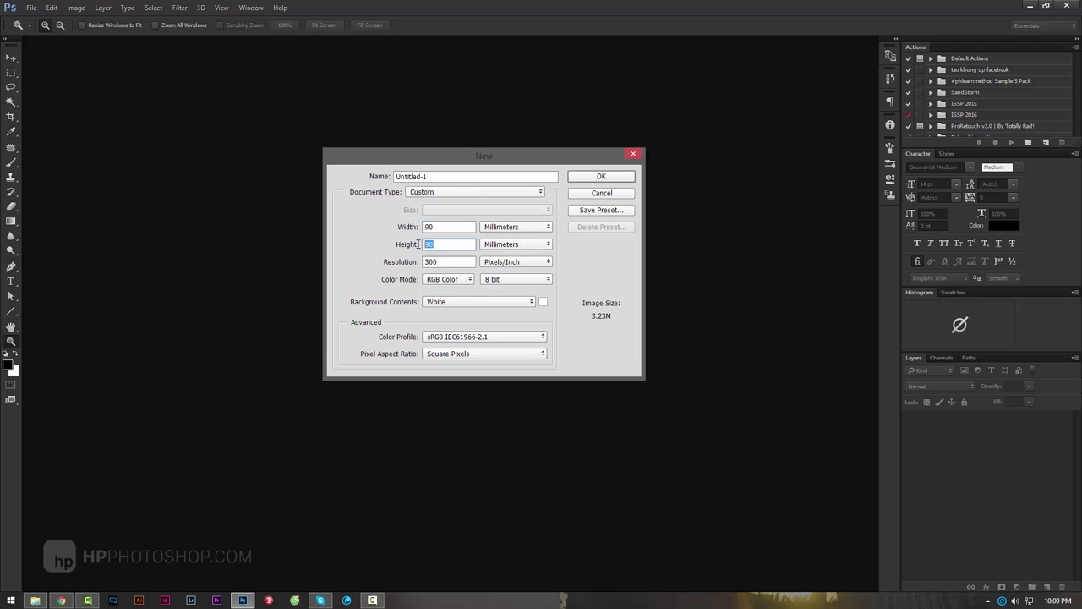
text(50)
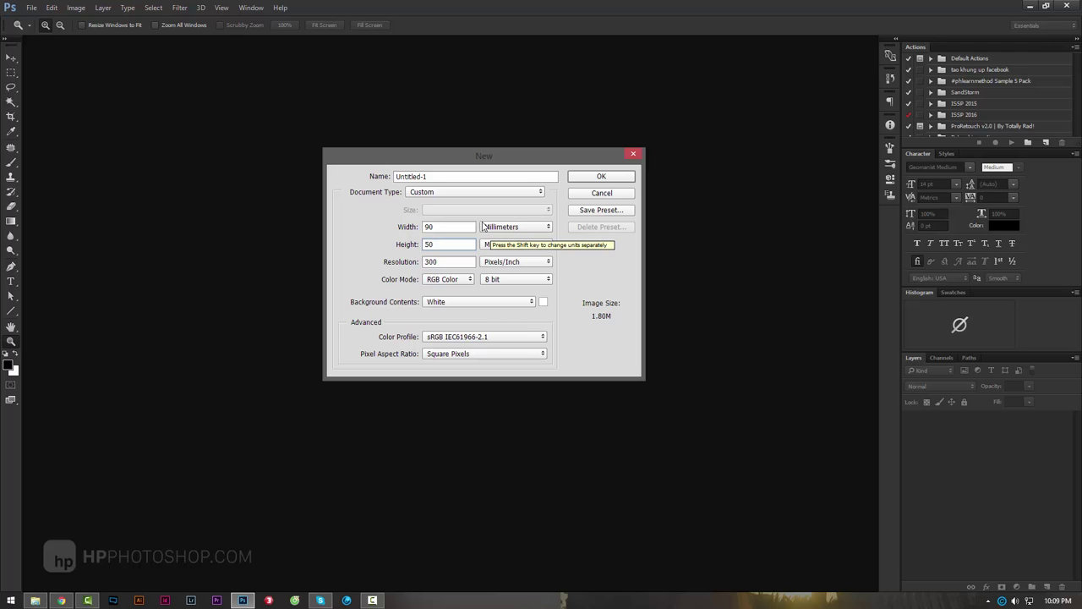
click(509, 227)
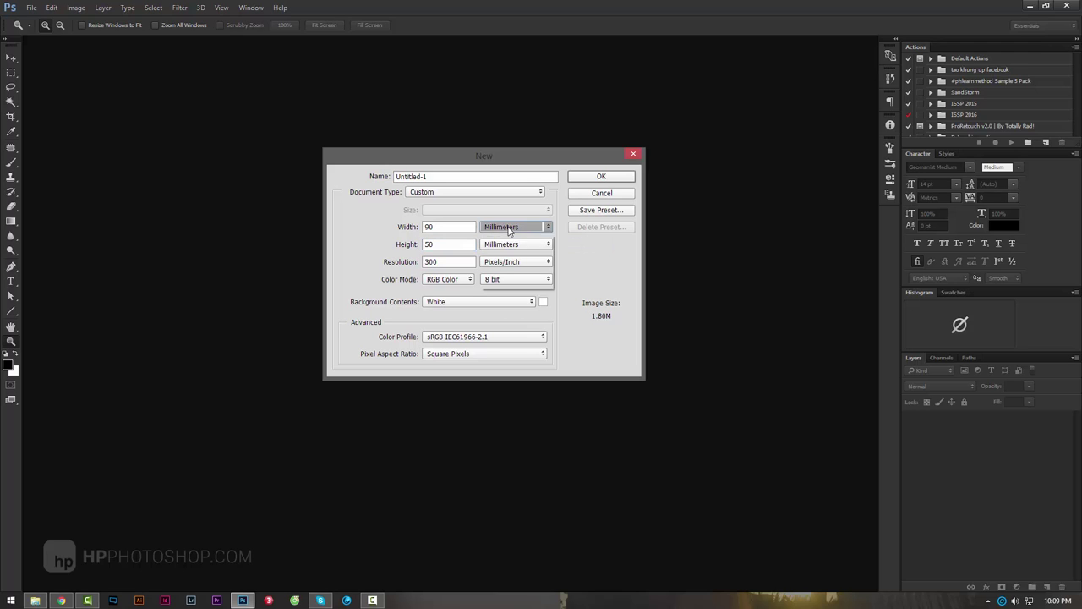
click(609, 270)
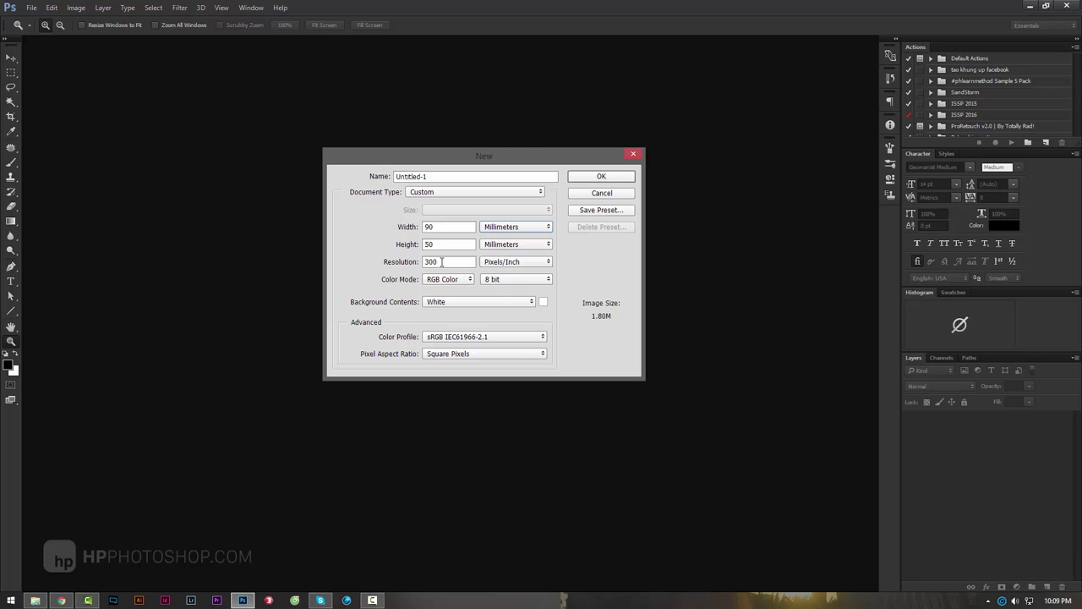
Set resolution to 300 Pixels/Centimeter and keep the sRGB IEC61966-2.1 colour profile
click(499, 262)
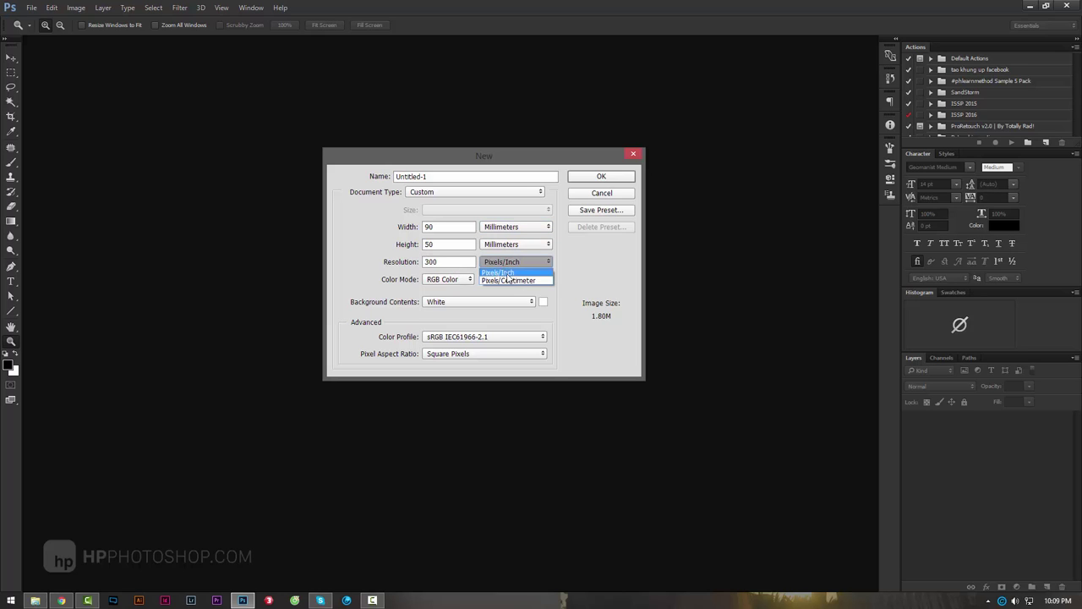
click(508, 280)
double_click(457, 262)
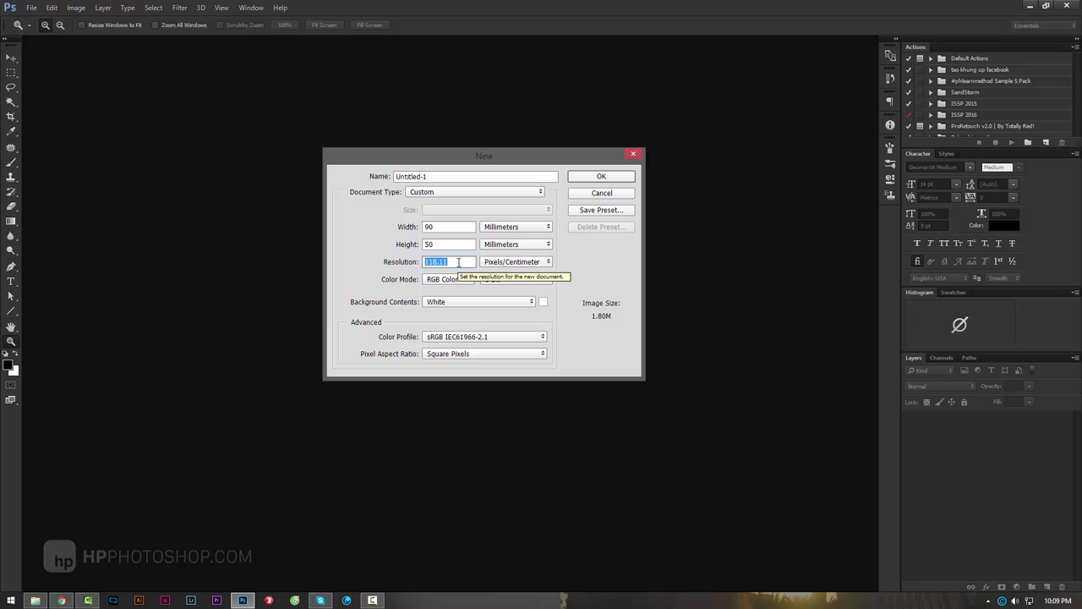
text(3)
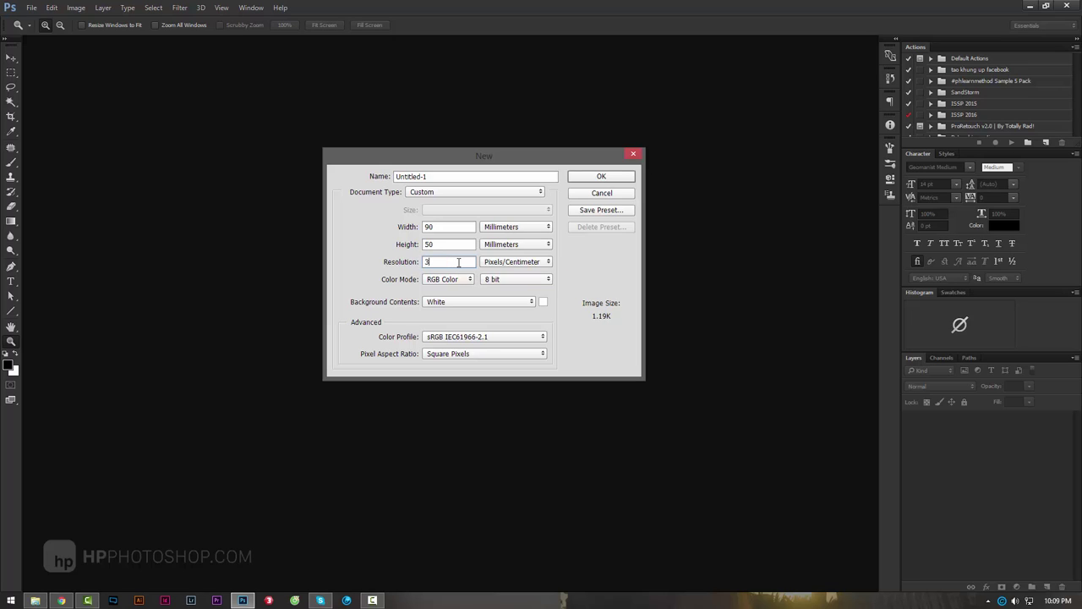
text(00)
click(523, 266)
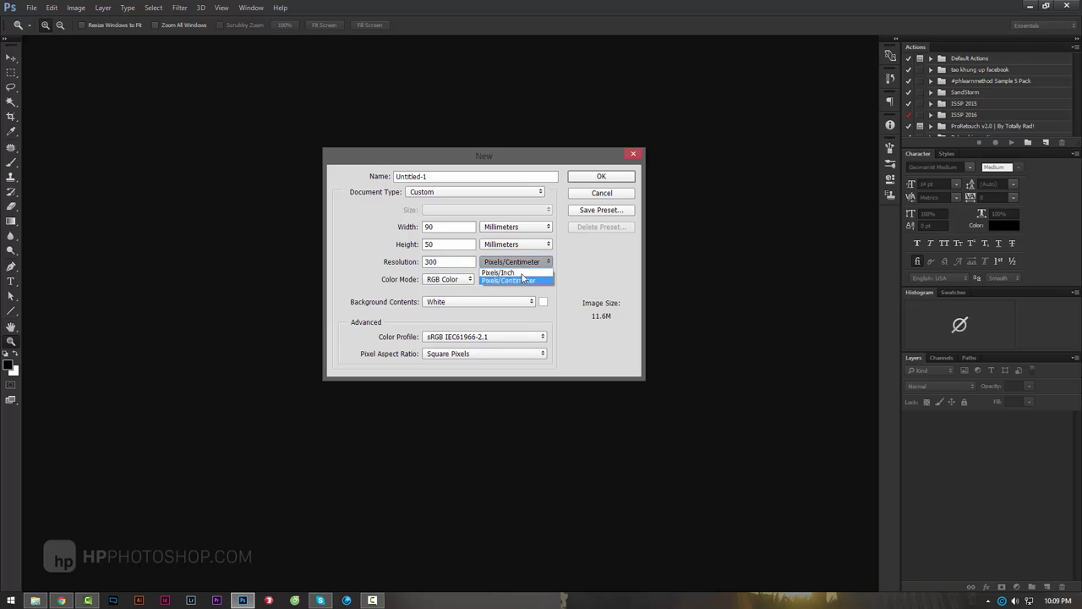
click(518, 271)
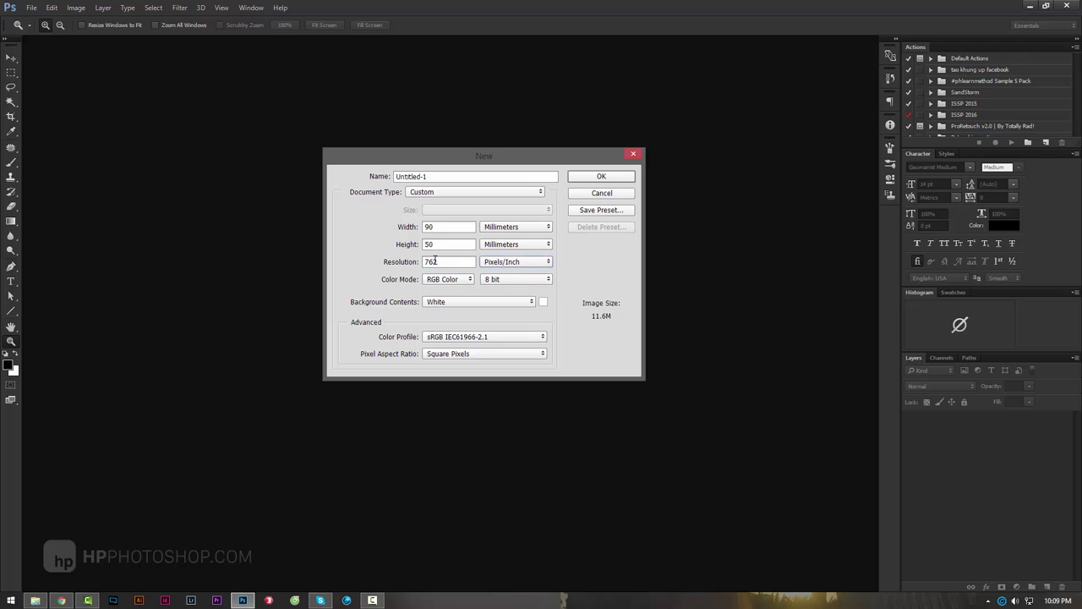
click(527, 265)
click(533, 280)
click(448, 337)
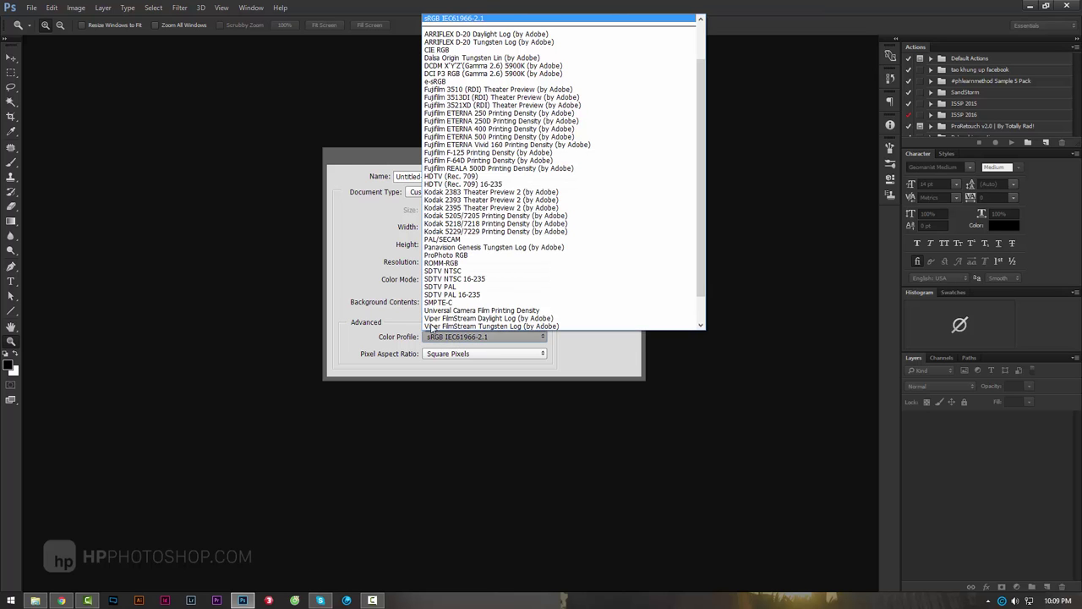
click(438, 337)
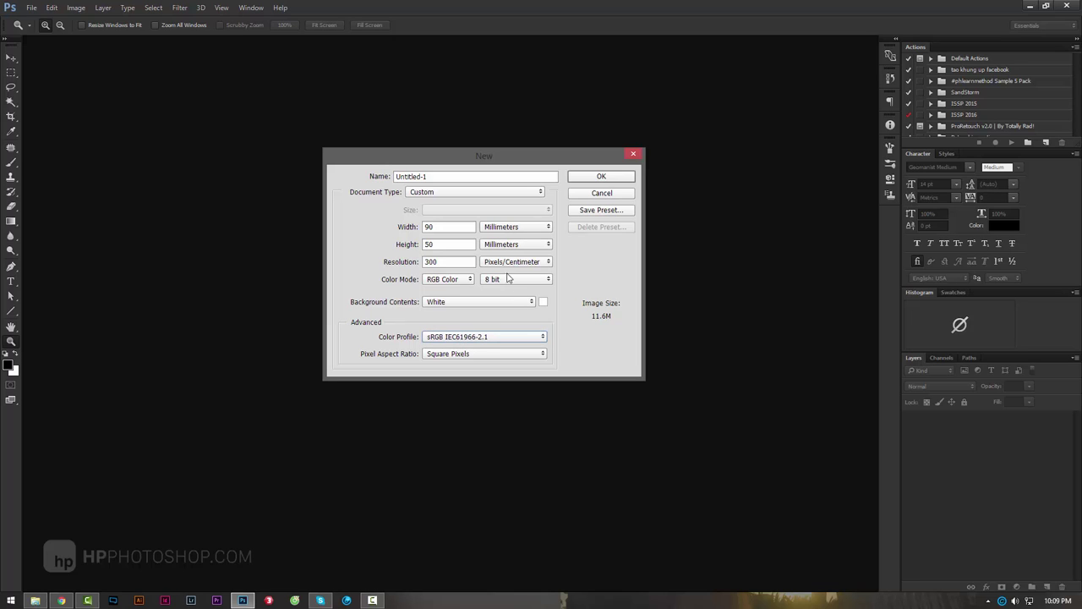
Create the 90 × 50 mm document and zoom the view to 50%
click(586, 178)
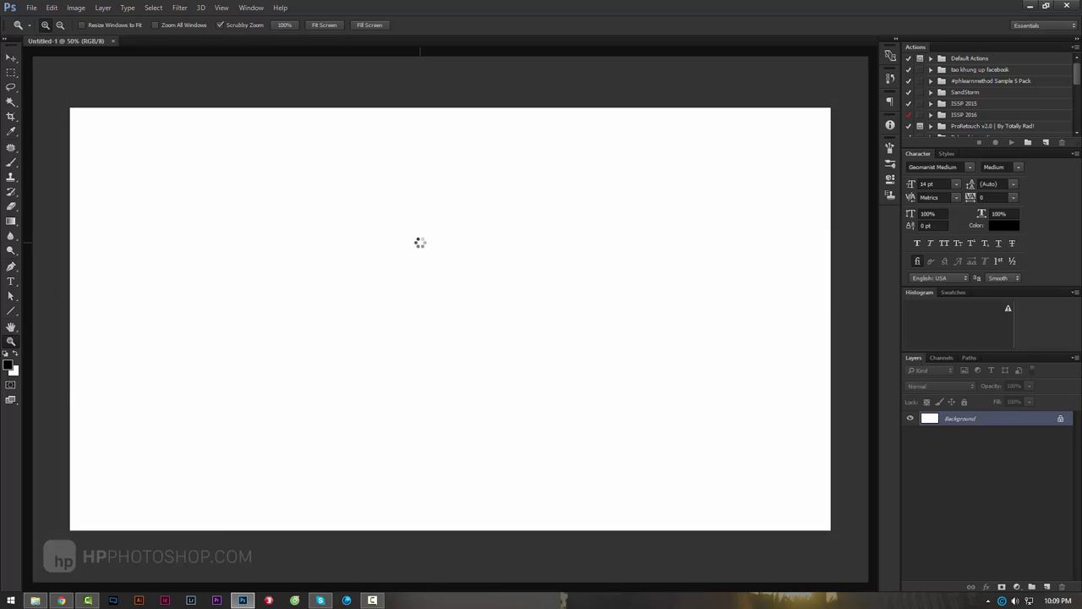
drag(478, 251, 452, 261)
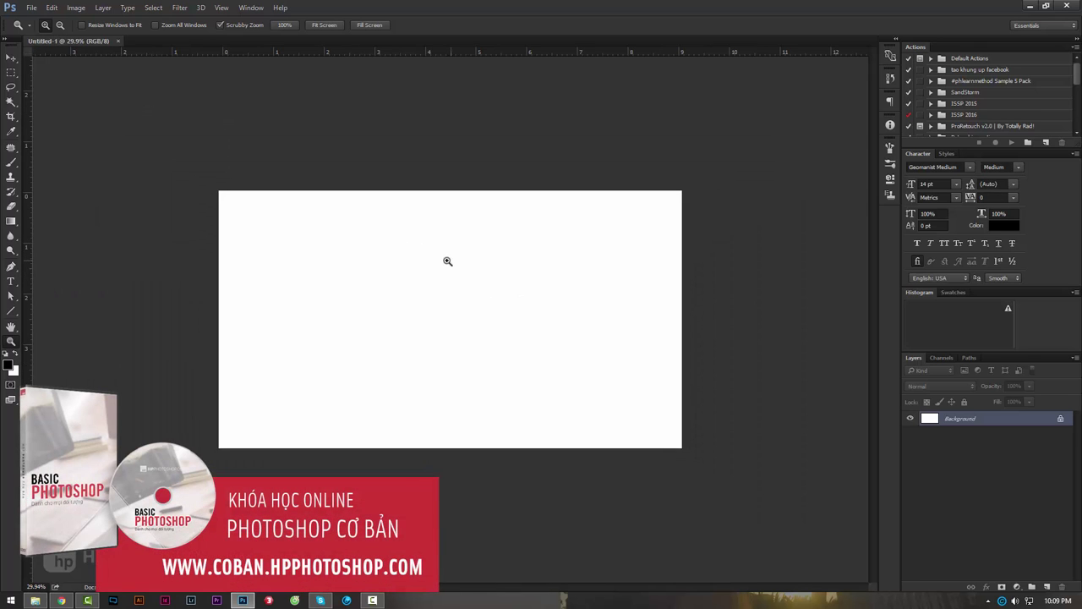
click(447, 259)
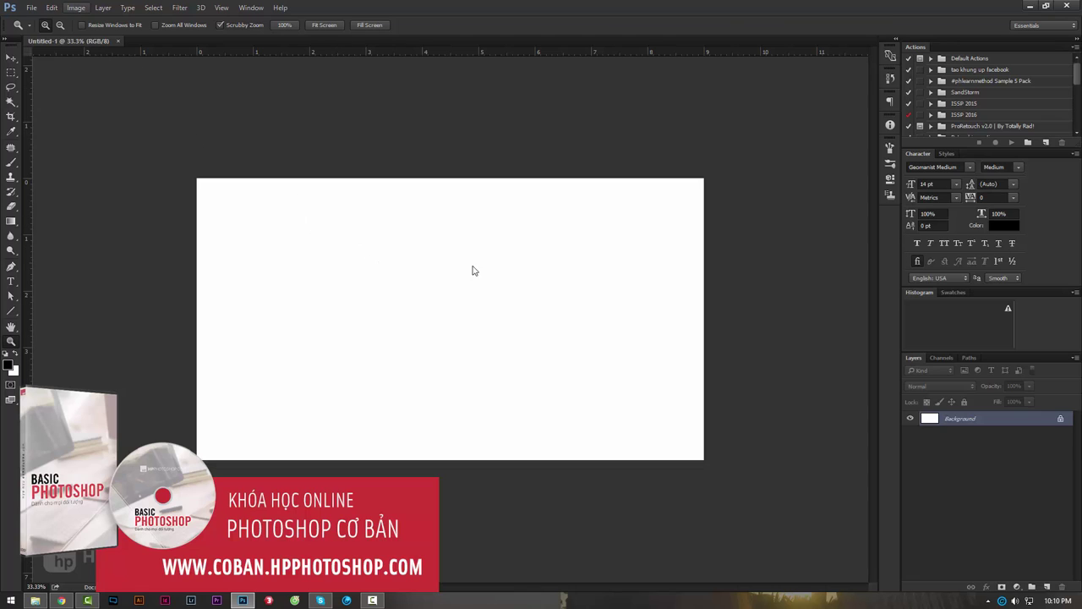
click(429, 258)
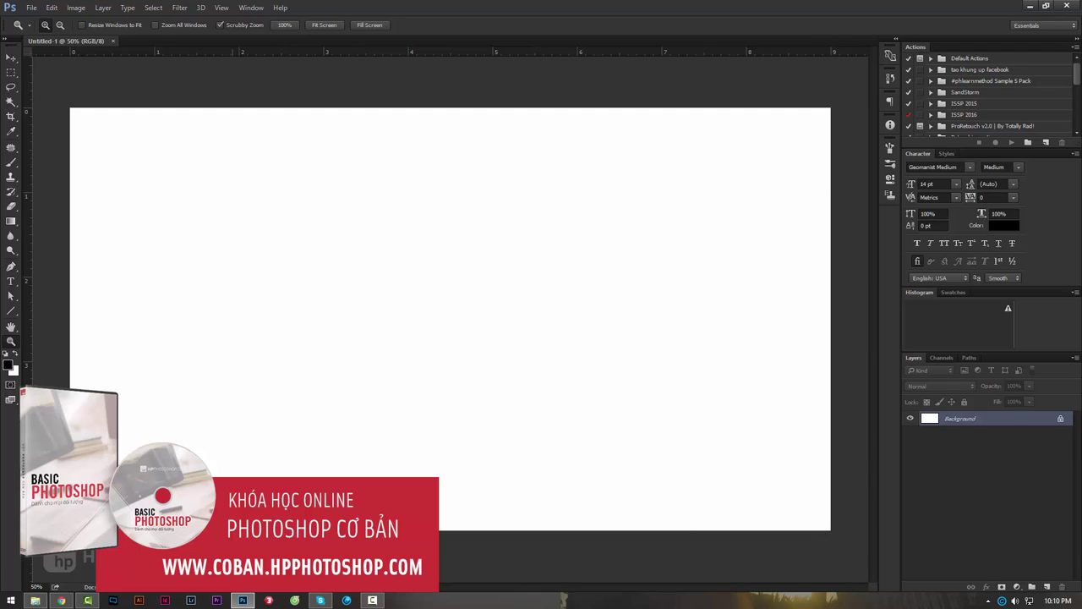
click(53, 8)
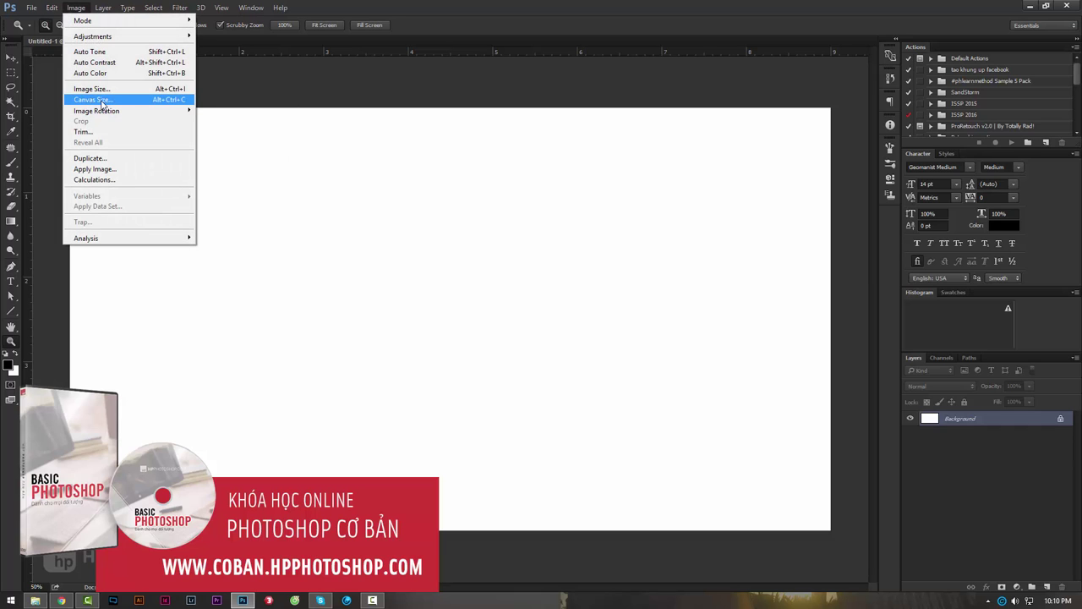
Enlarge the canvas by a relative 5 mm width and height with a gray extension colour
click(96, 104)
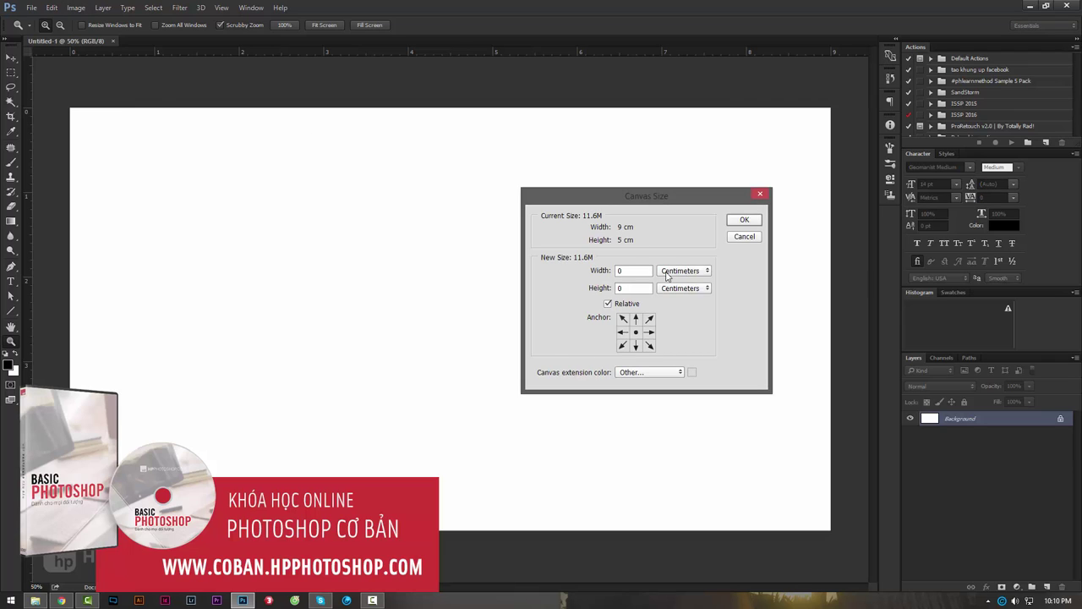
click(681, 272)
click(683, 313)
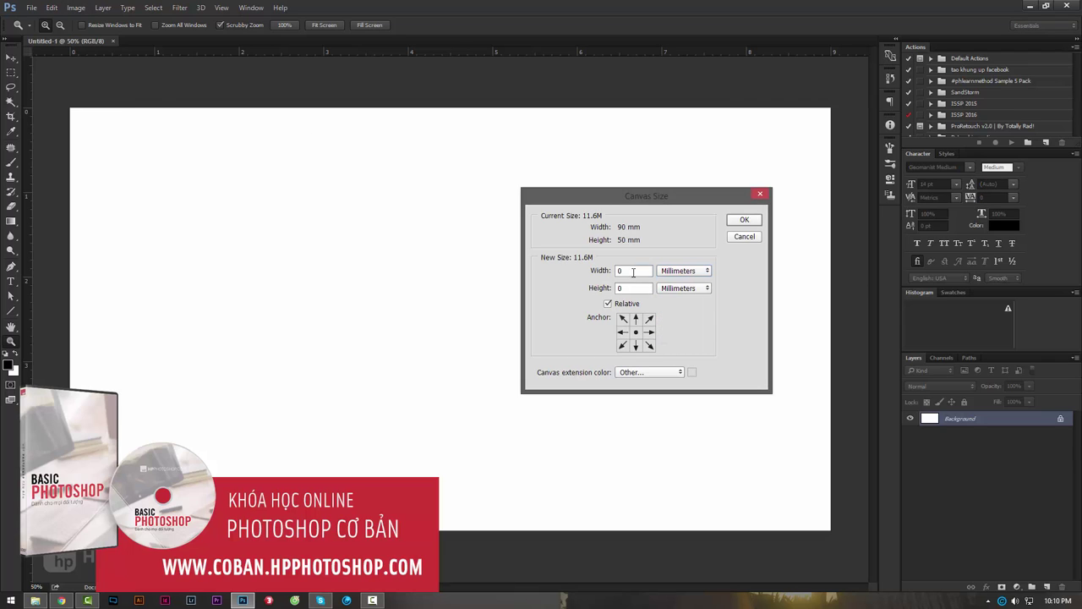
double_click(633, 272)
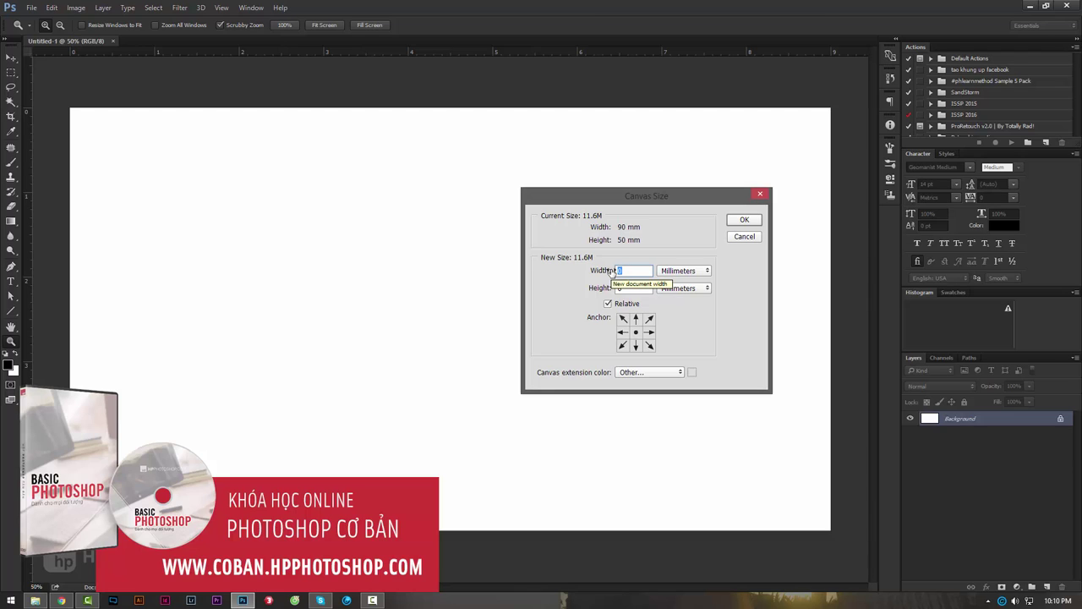
text(2)
double_click(615, 271)
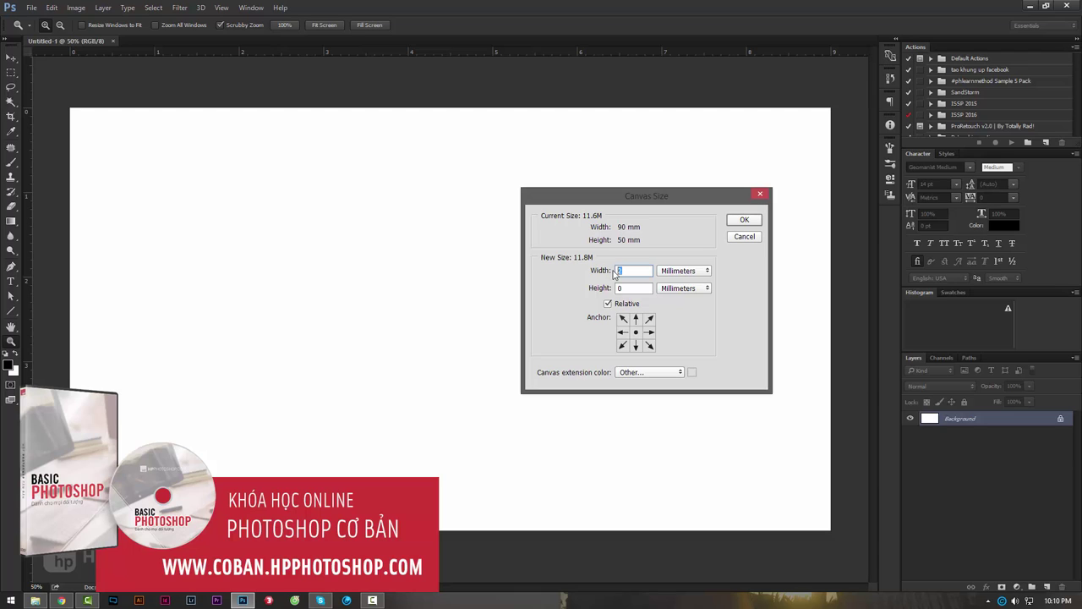
text(20)
double_click(609, 271)
double_click(619, 288)
text(5)
click(676, 373)
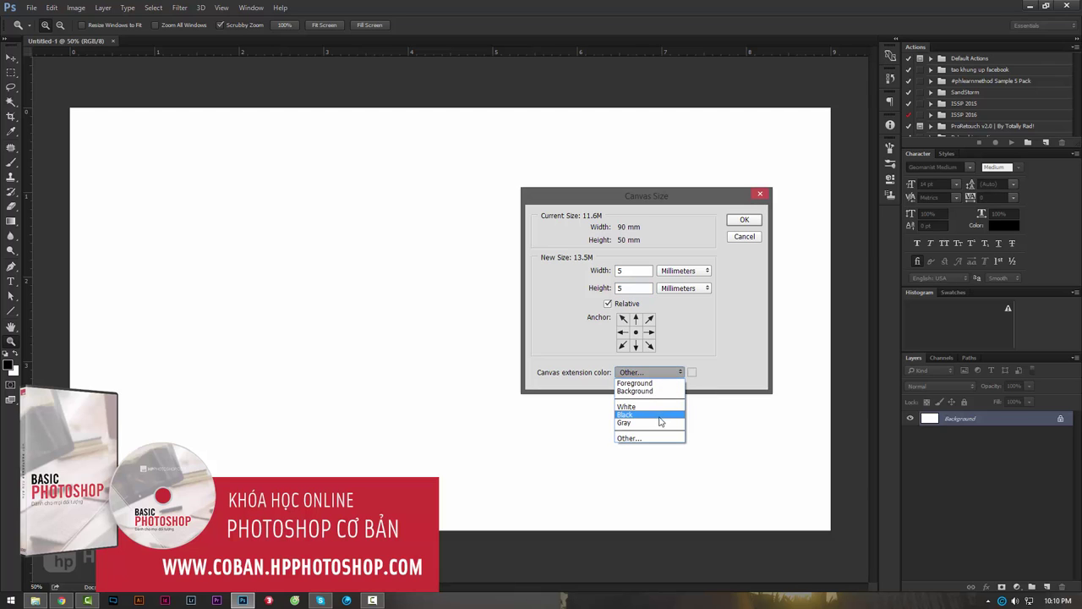
click(660, 414)
click(744, 220)
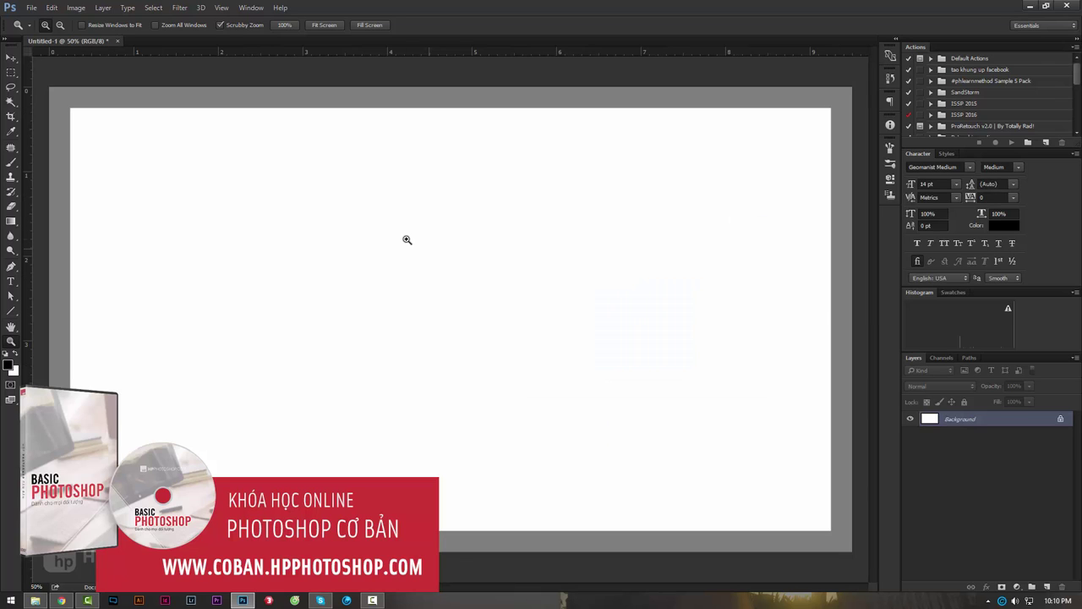
alt+click(462, 237)
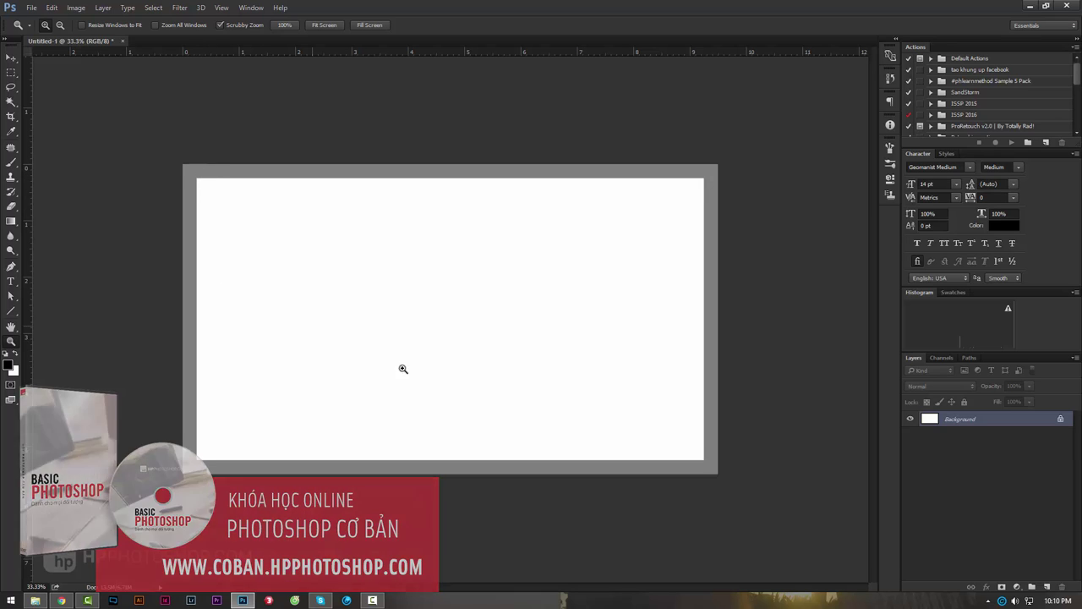
Drag guides along the white card's left, top, bottom and right edges
drag(27, 304, 197, 285)
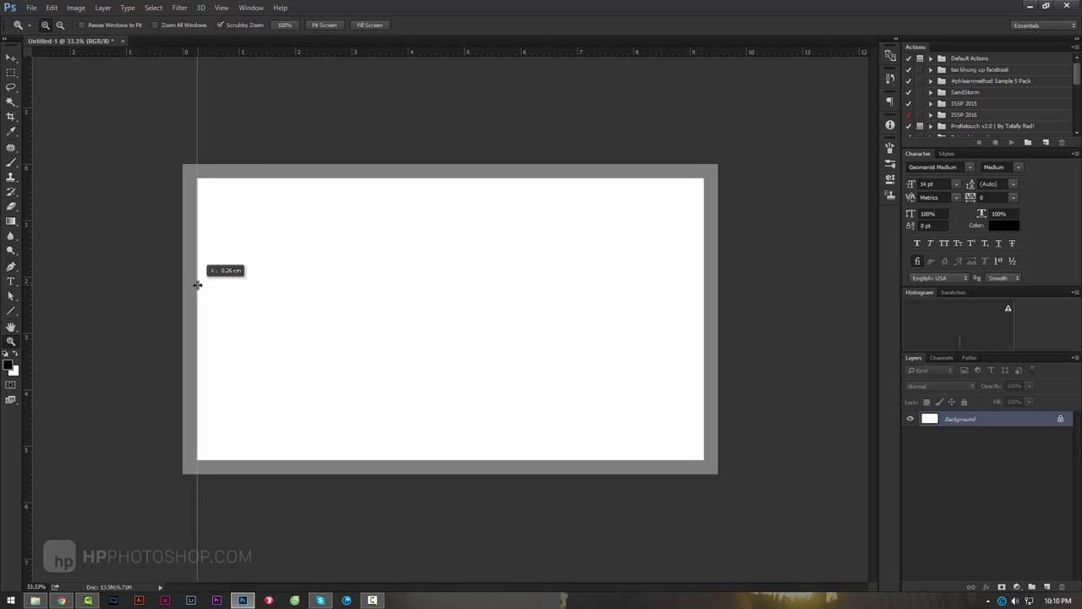
mouse_move(453, 57)
mouse_down()
mouse_move(460, 178)
mouse_move(447, 177)
mouse_up()
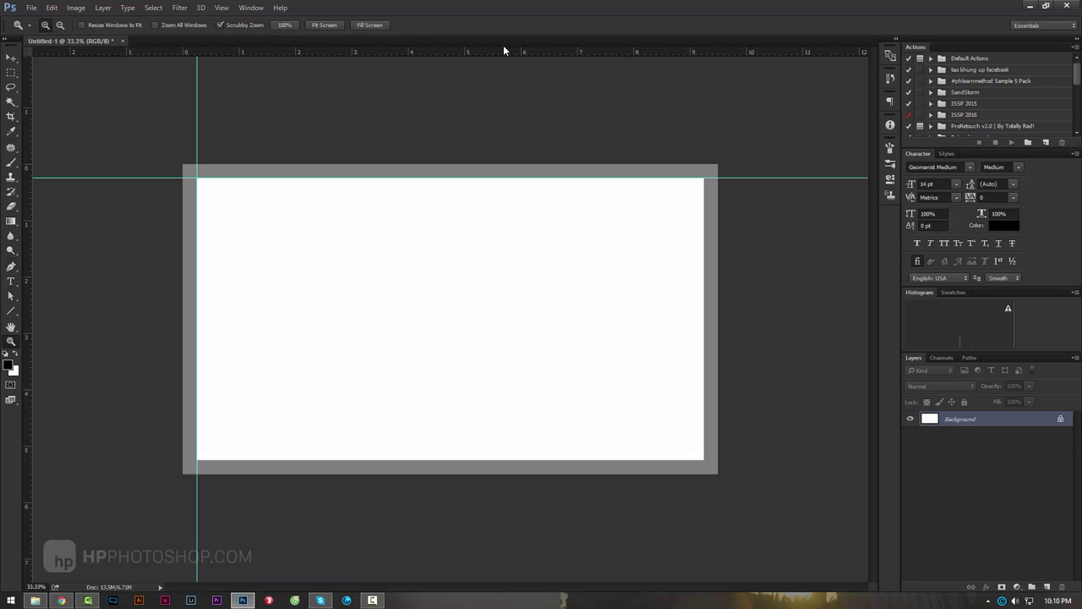
mouse_move(506, 51)
mouse_down()
mouse_move(510, 359)
mouse_move(494, 460)
mouse_up()
mouse_move(25, 342)
mouse_down()
mouse_move(707, 302)
mouse_move(703, 310)
mouse_up()
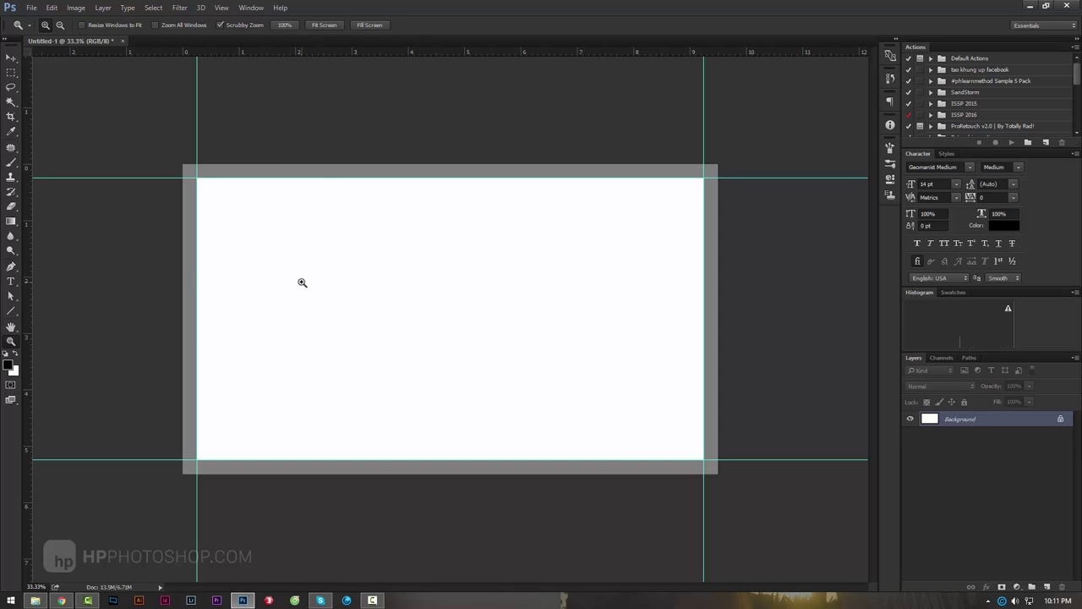
Fill the canvas white and add inset guides below the top edge and inside the left edge
key(ctrl+BackSpace)
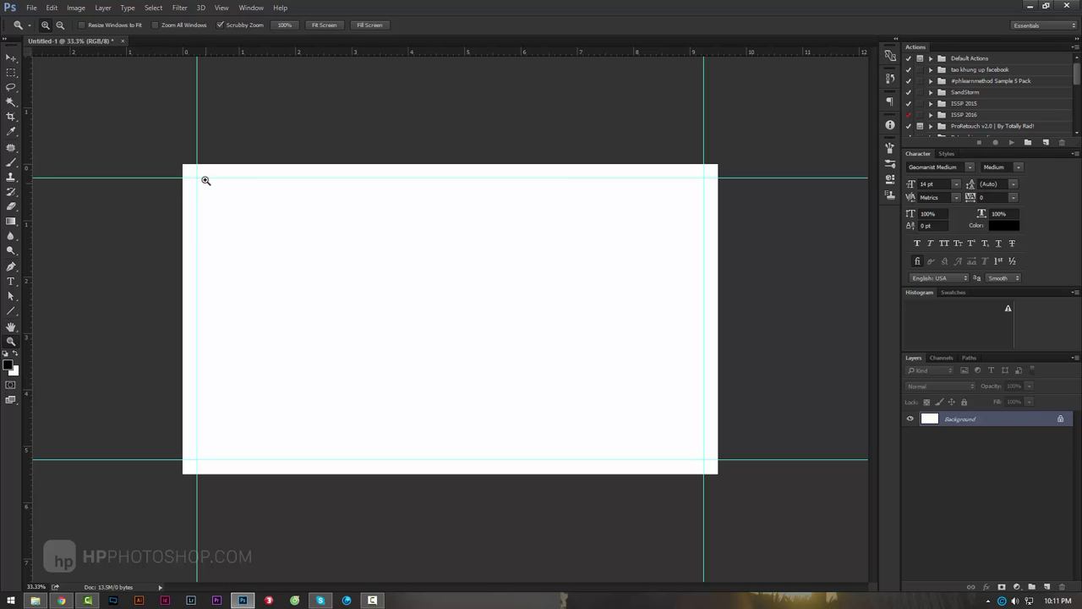
drag(32, 238, 17, 212)
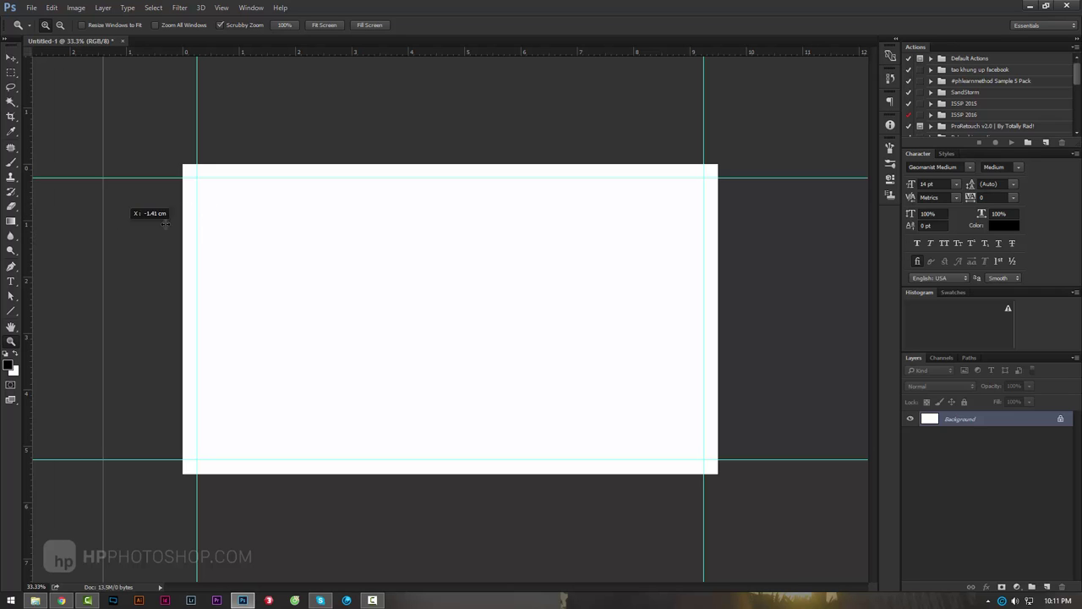
click(11, 73)
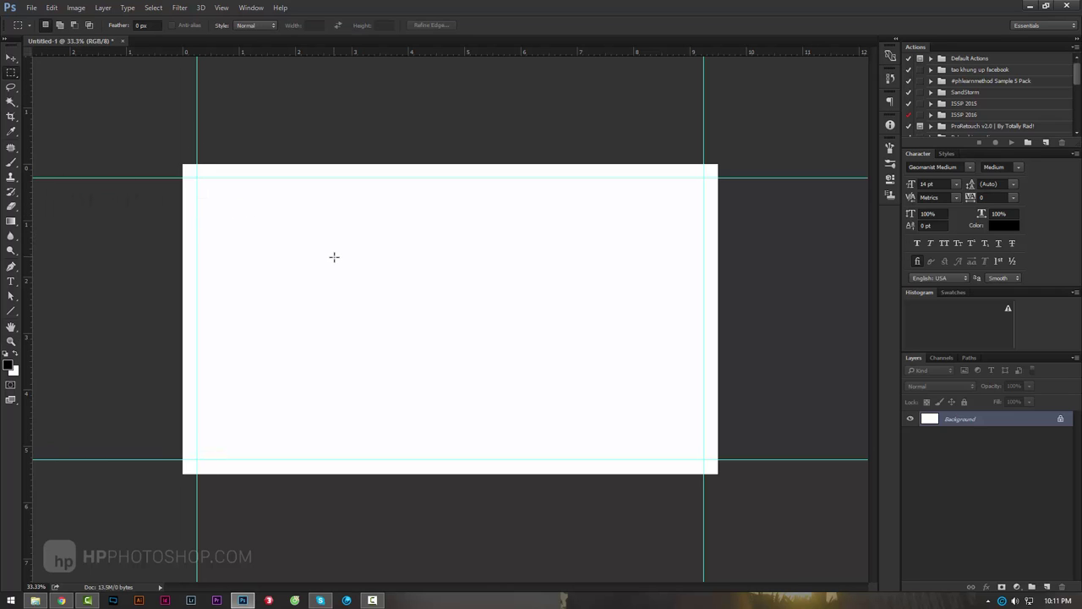
right_click(12, 75)
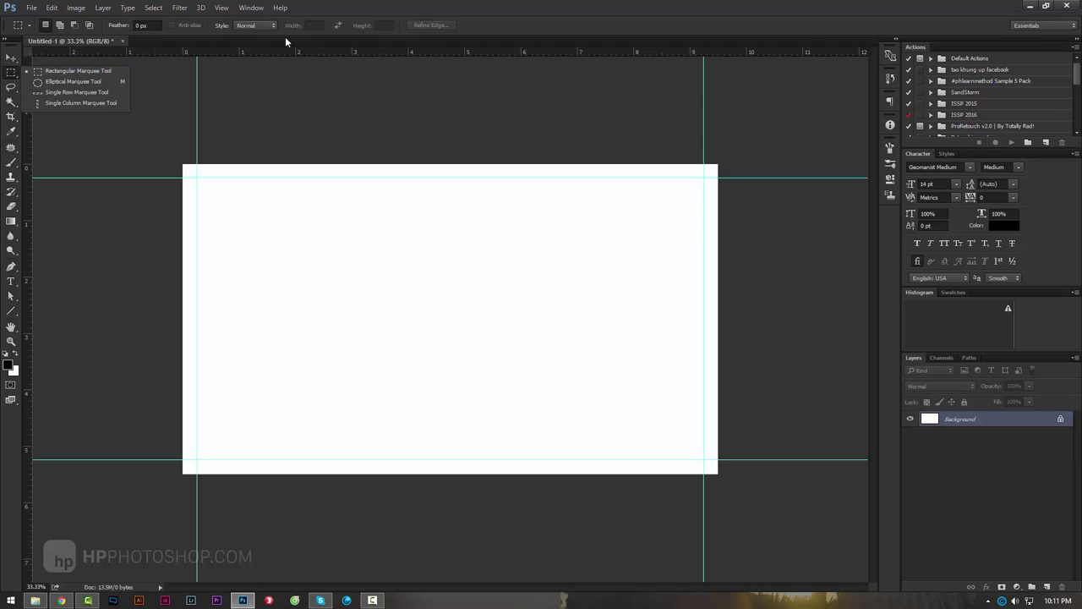
drag(359, 256, 368, 264)
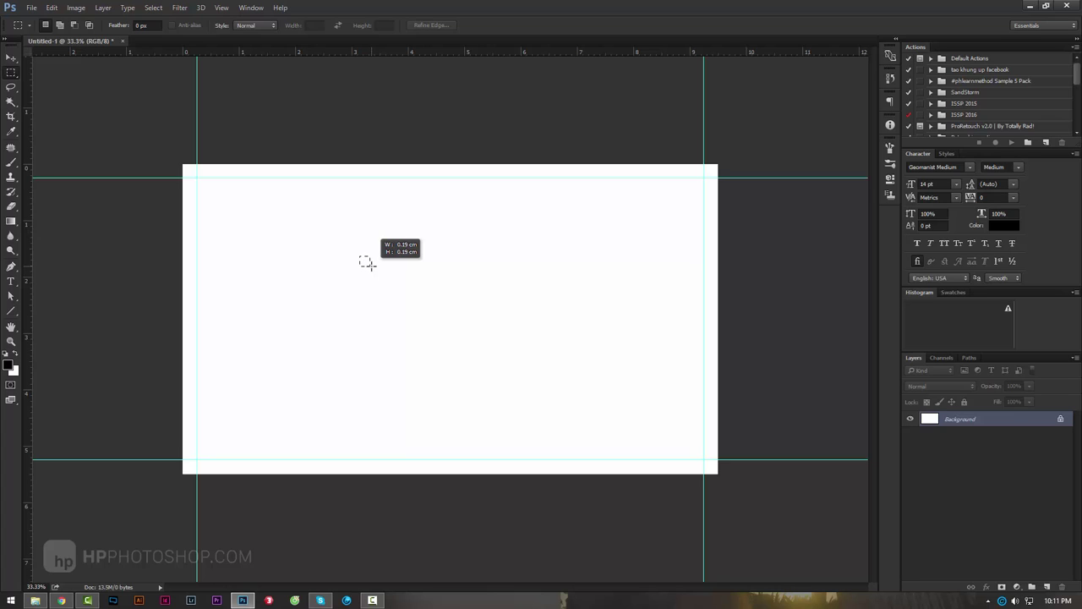
drag(369, 265, 365, 262)
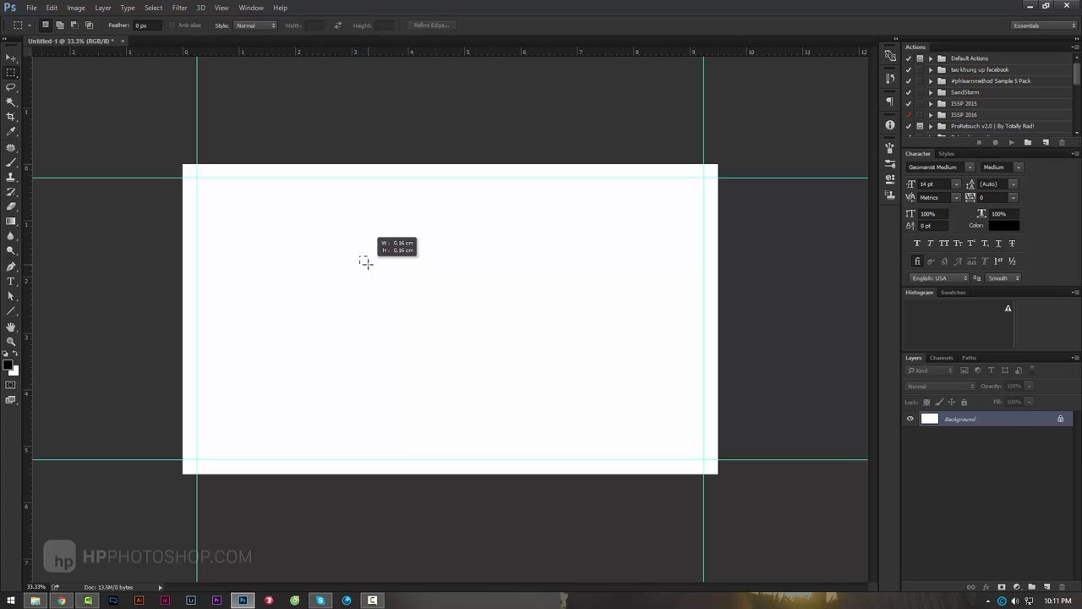
drag(366, 263, 204, 185)
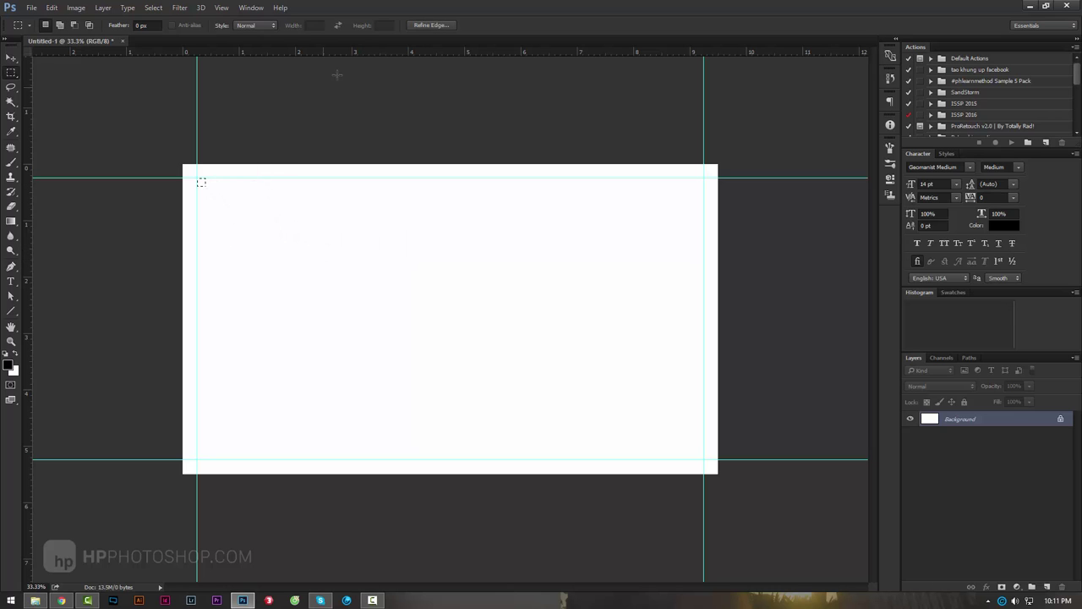
drag(350, 59, 302, 186)
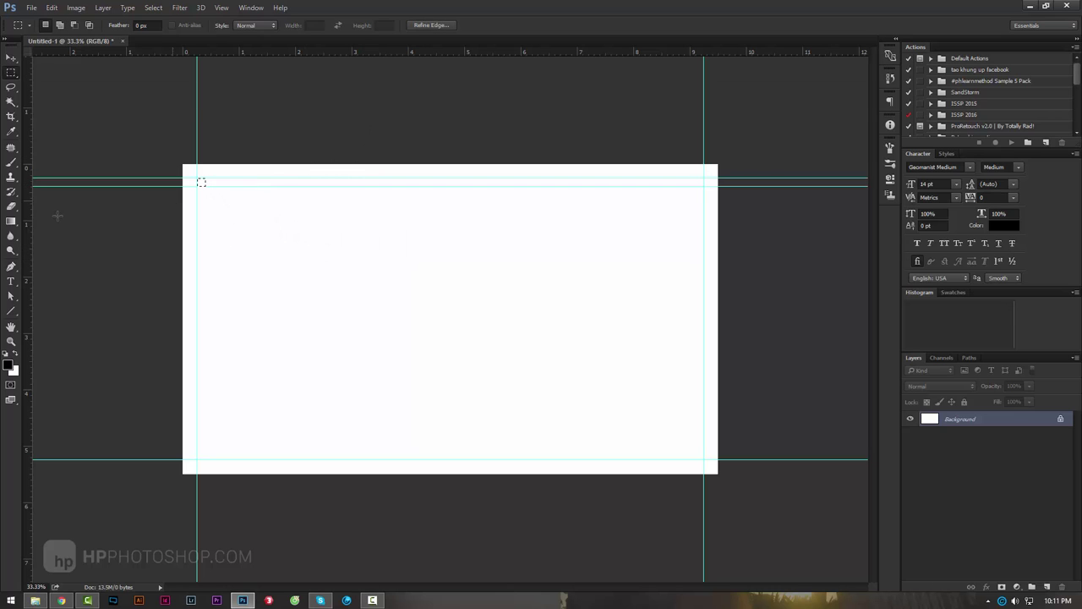
mouse_move(26, 226)
mouse_down()
mouse_move(203, 194)
mouse_move(333, 297)
mouse_up()
Add inset guides inside the right and bottom edges, deselect, and switch to Facebook
click(395, 261)
drag(392, 271, 408, 275)
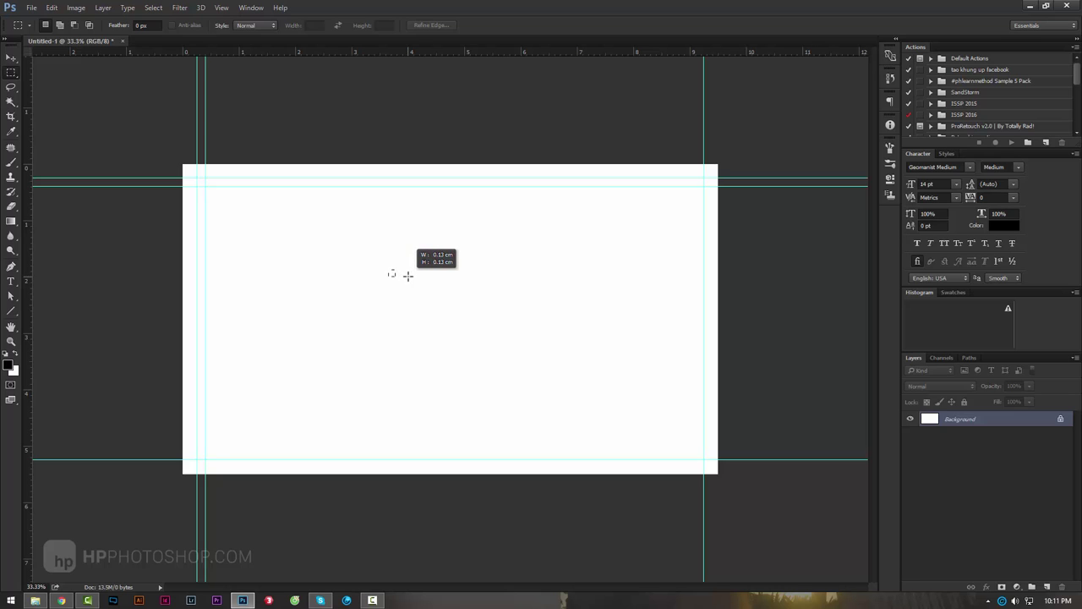
mouse_move(408, 276)
mouse_down()
mouse_move(395, 278)
mouse_move(700, 457)
mouse_up()
drag(26, 330, 695, 420)
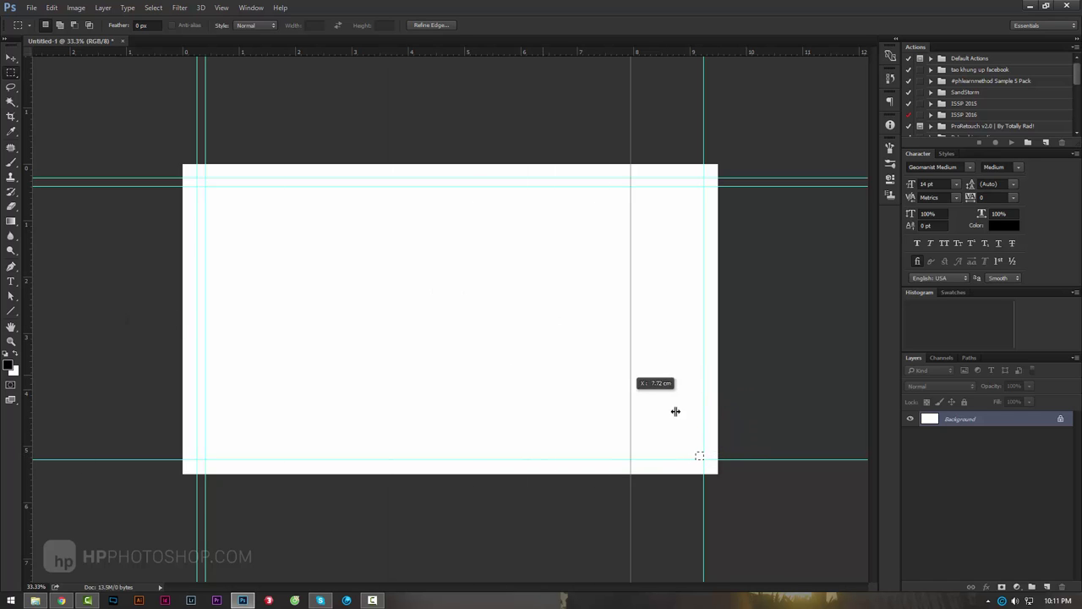
drag(674, 53, 701, 450)
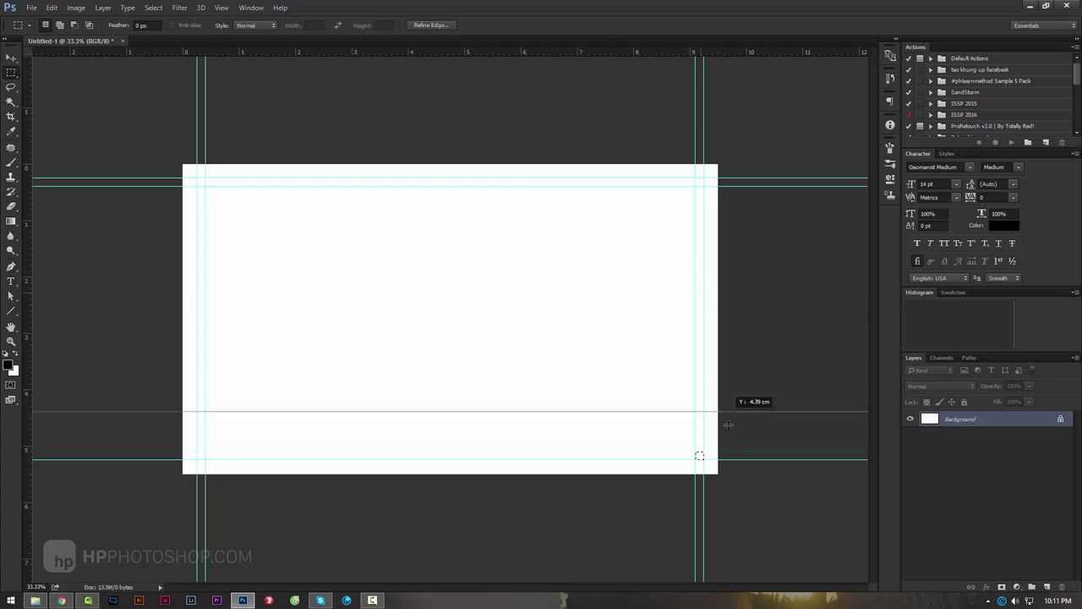
key(ctrl+d)
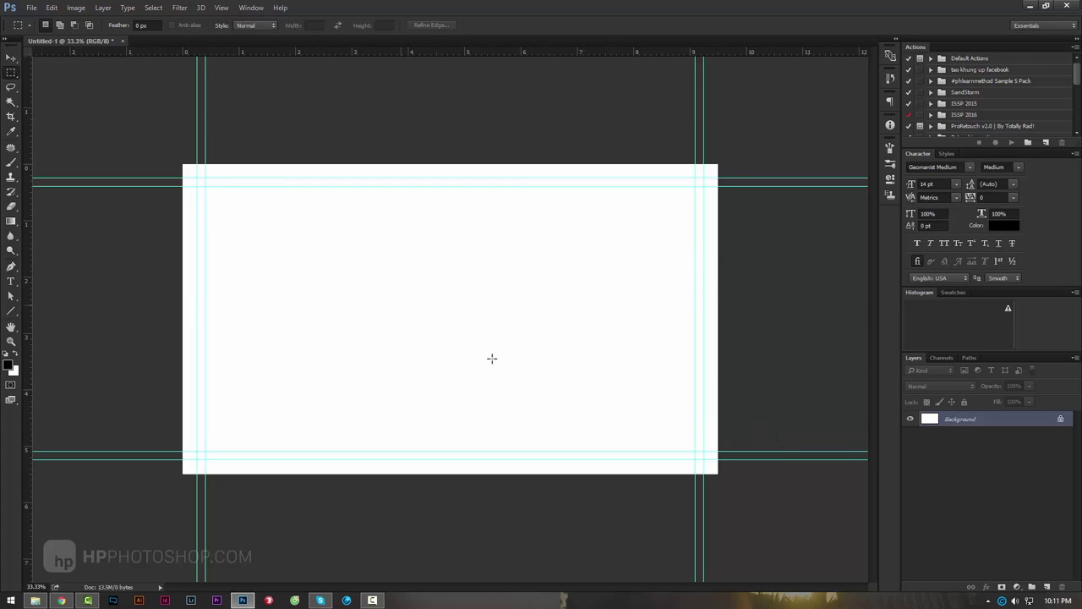
click(61, 600)
click(63, 8)
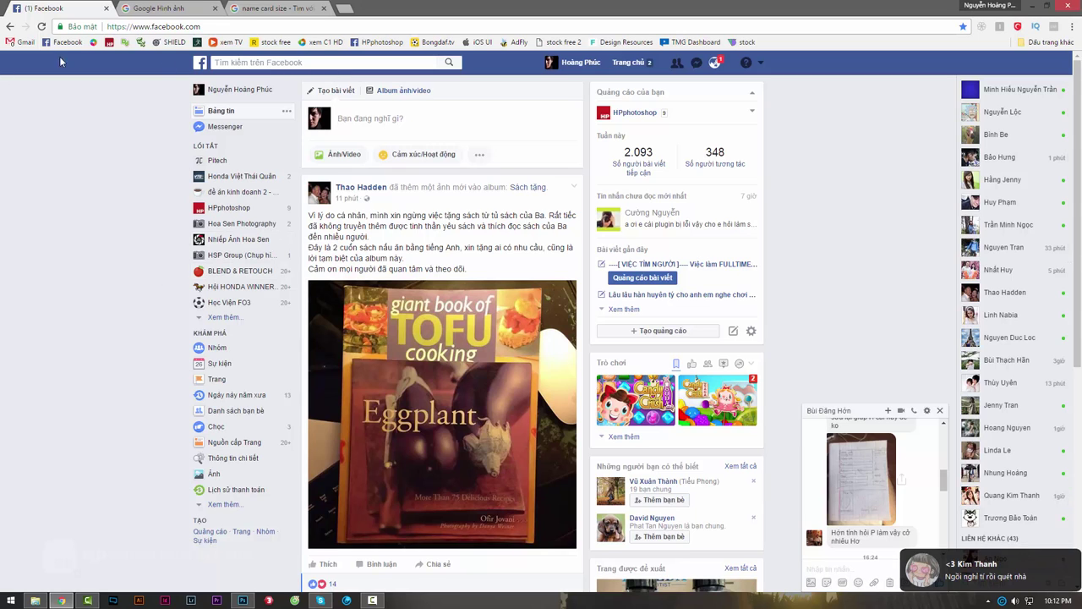
Open the contact's Facebook profile and scroll through the posts
click(10, 29)
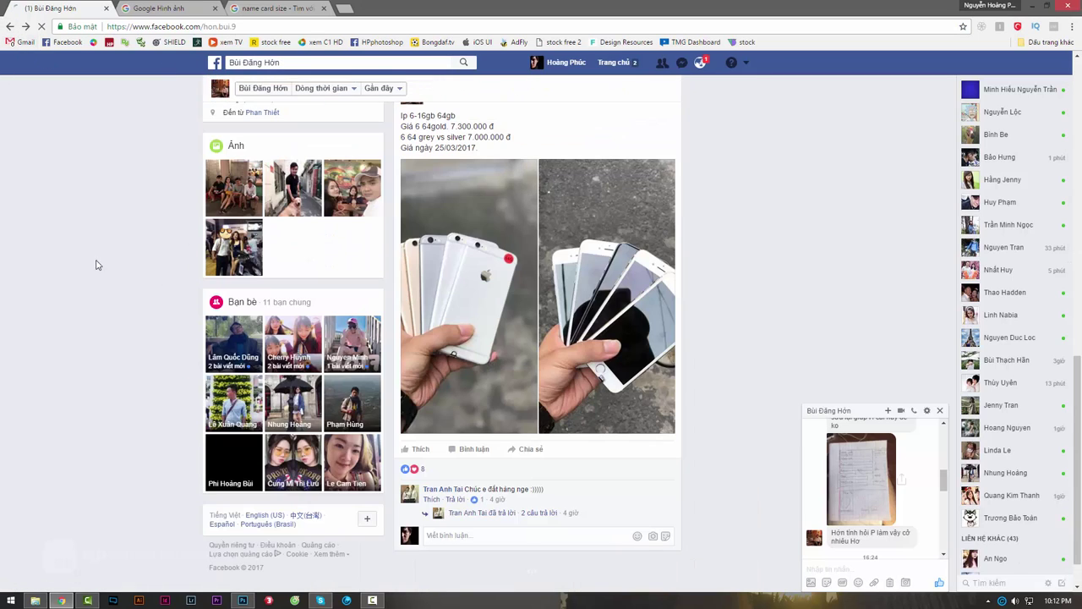
scroll(61, 270, up, 3)
scroll(54, 270, up, 3)
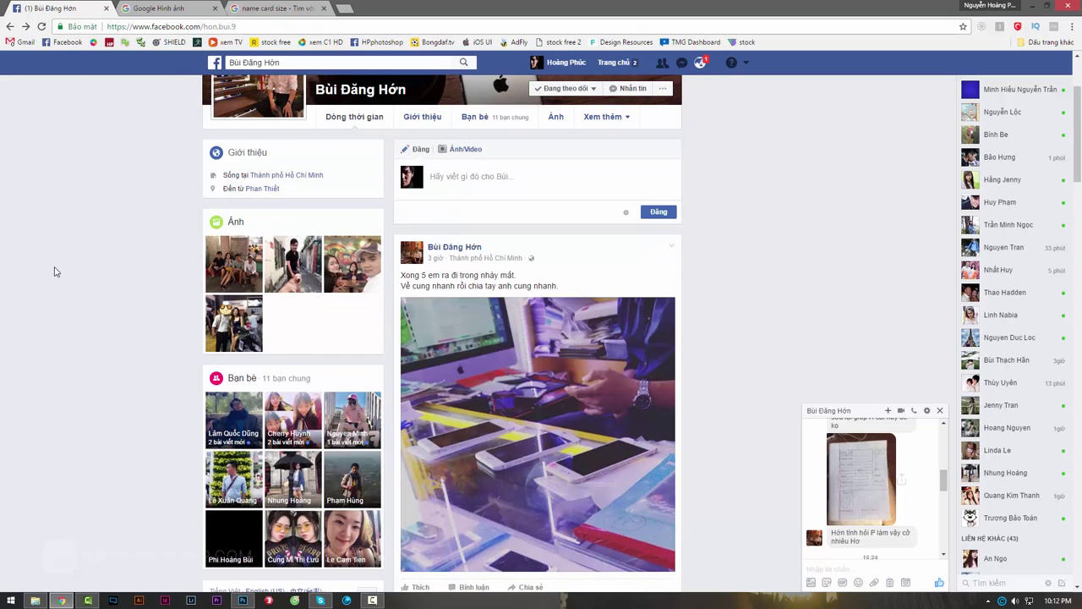
scroll(51, 271, down, 5)
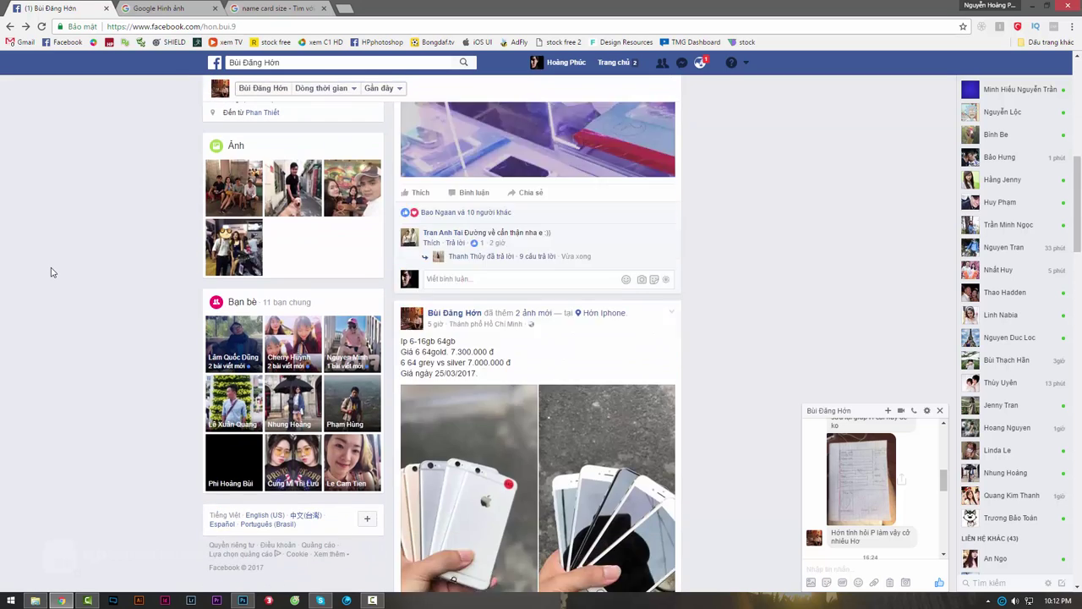
scroll(51, 271, down, 3)
scroll(51, 272, up, 3)
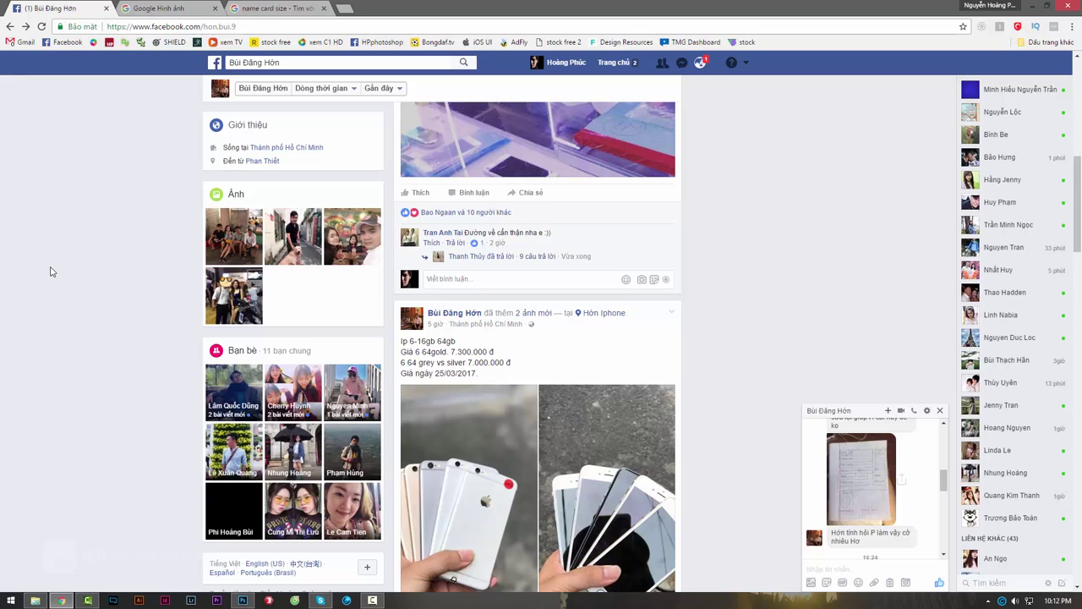
scroll(49, 268, down, 1)
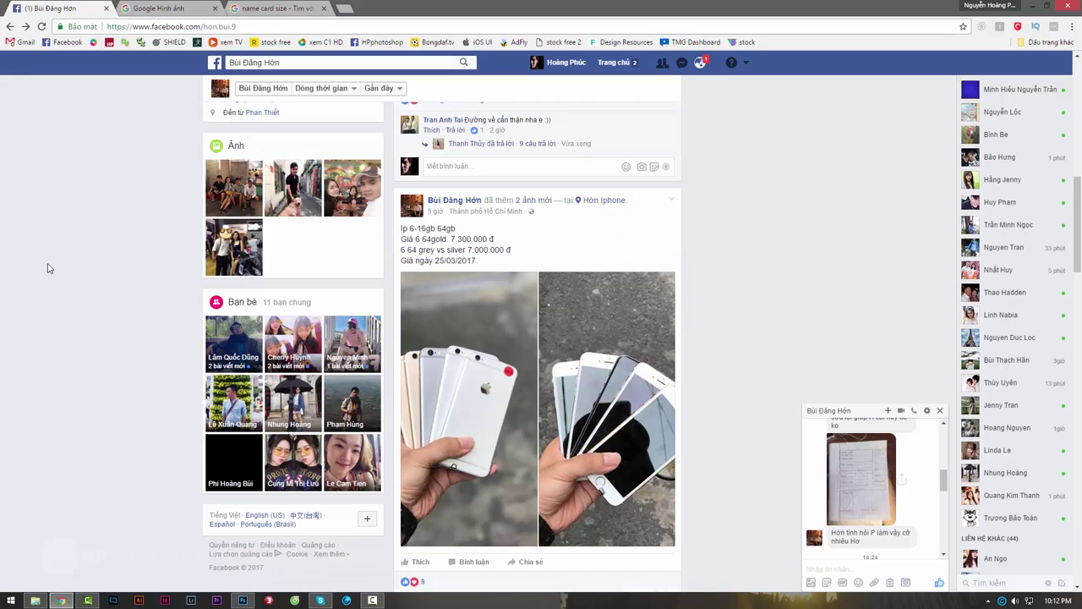
scroll(49, 264, down, 1)
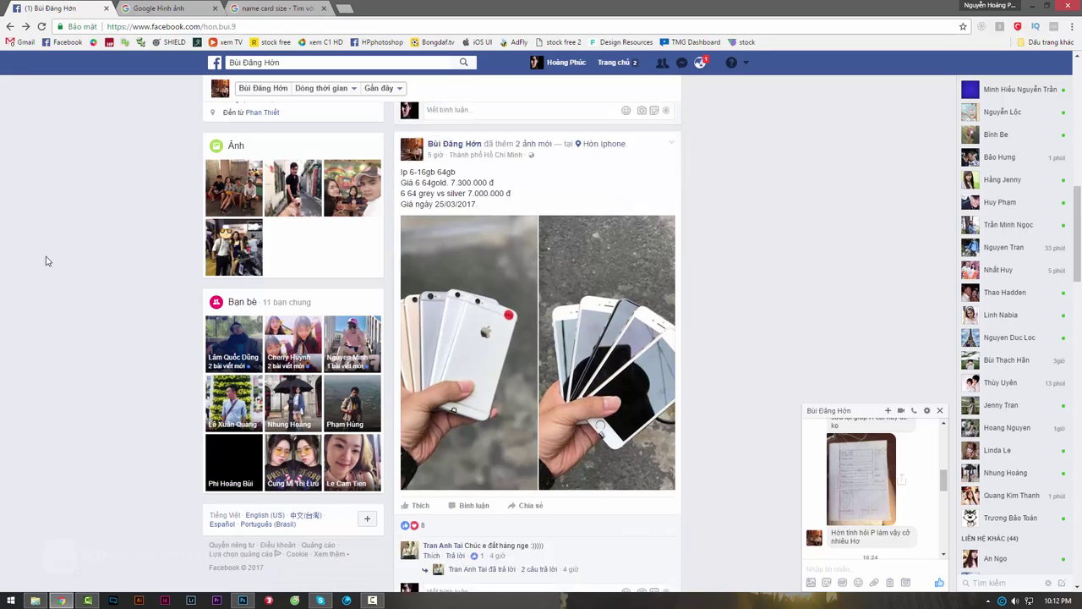
scroll(49, 264, down, 1)
scroll(48, 264, up, 2)
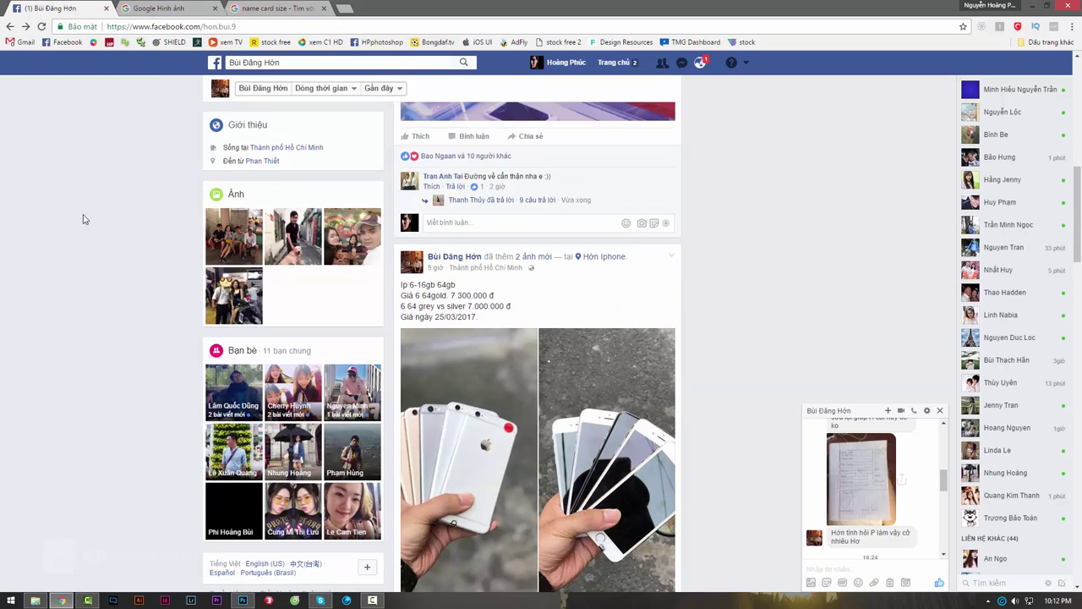
View the hand-drawn warranty card sketch full screen, then return to Photoshop
scroll(154, 353, down, 3)
scroll(147, 348, down, 2)
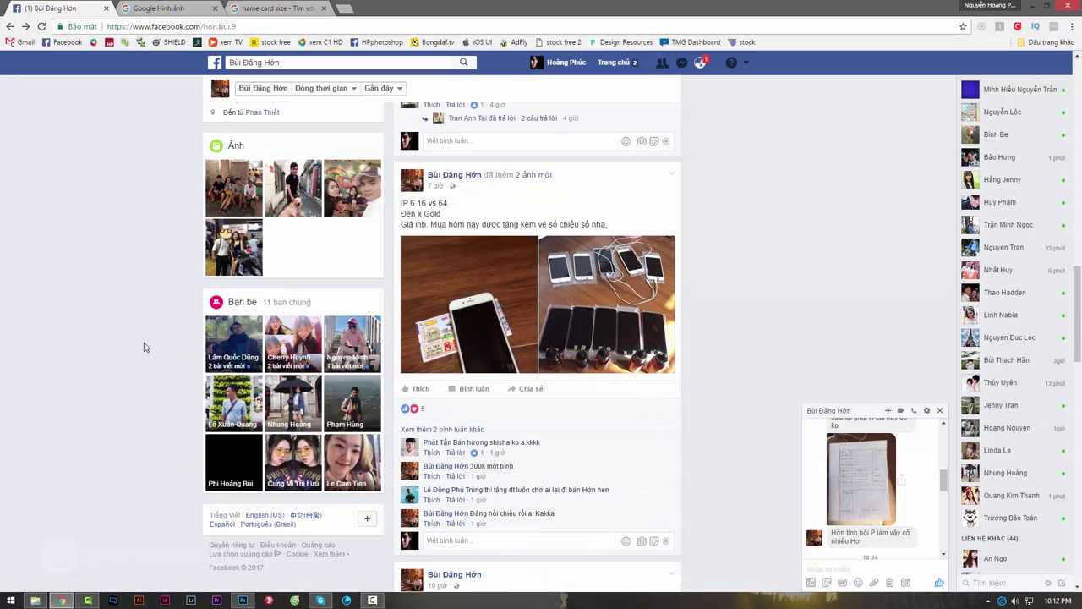
scroll(147, 348, up, 1)
scroll(147, 348, down, 1)
scroll(903, 514, down, 2)
click(856, 452)
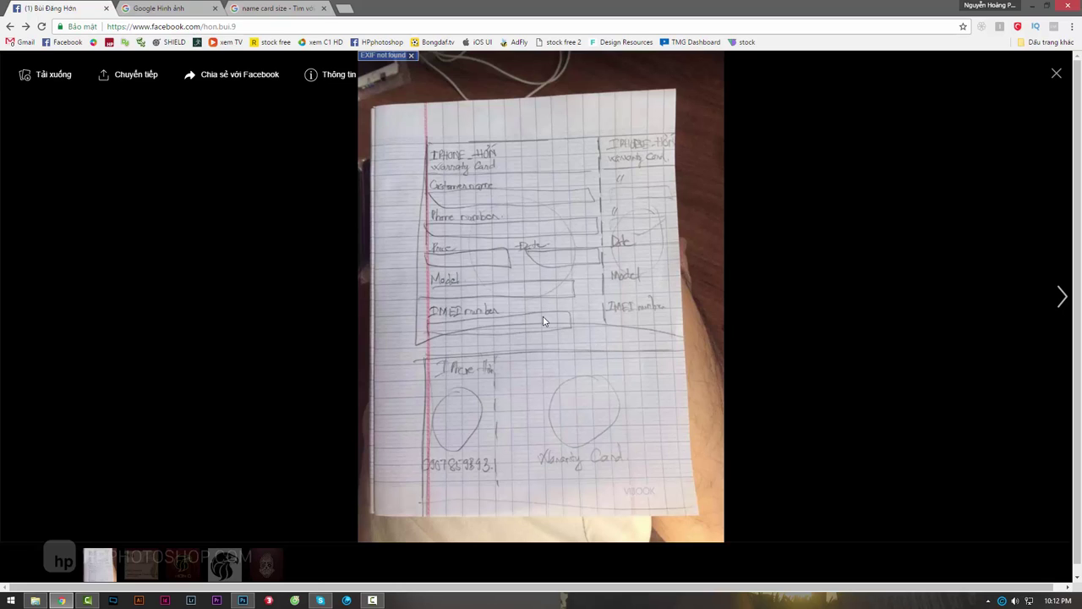
click(242, 600)
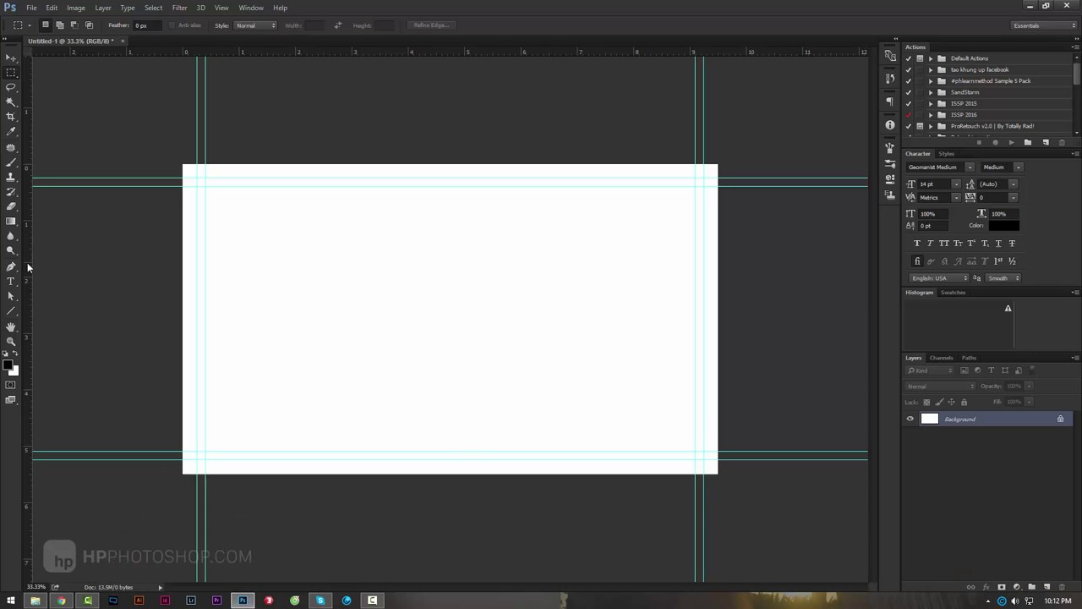
Add a vertical guide at about 8.46 cm, checking the sketch for reference
mouse_move(28, 267)
mouse_down()
mouse_move(627, 267)
mouse_move(522, 264)
mouse_up()
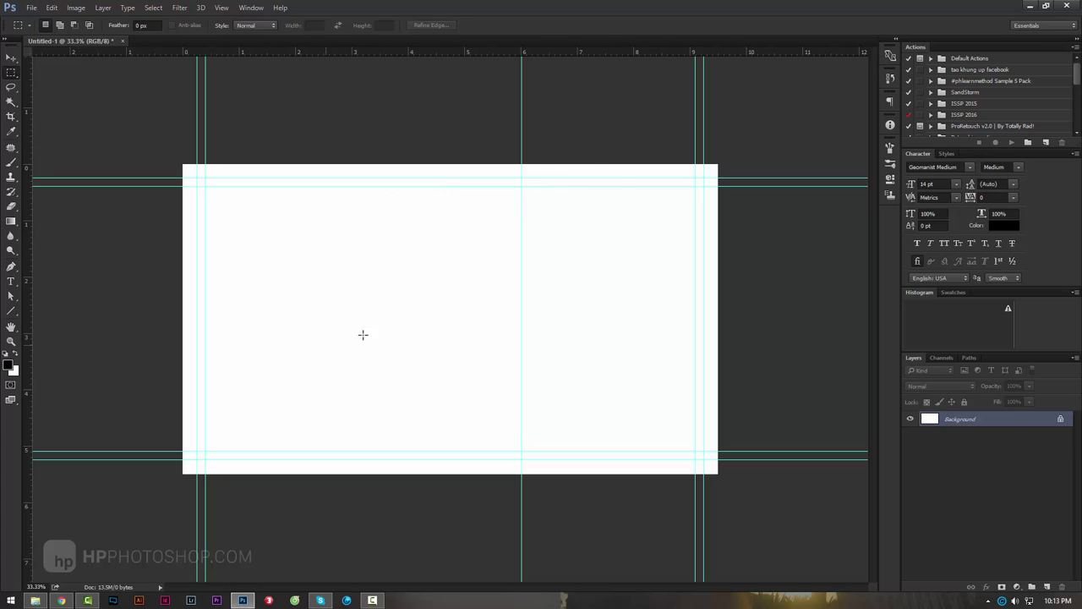
click(61, 600)
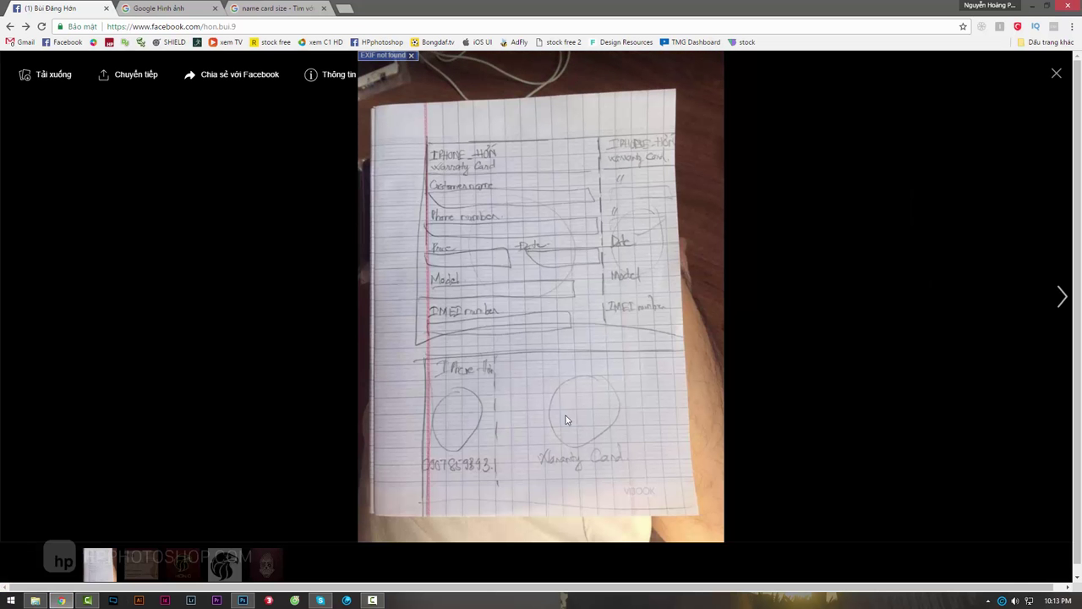
click(243, 600)
click(12, 281)
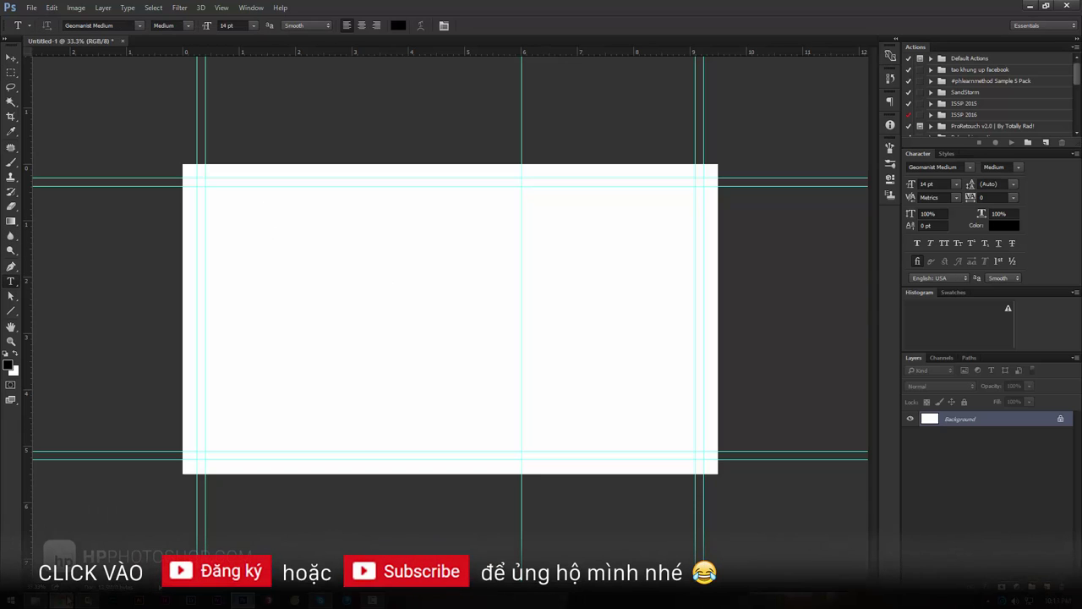
key(alt+Tab)
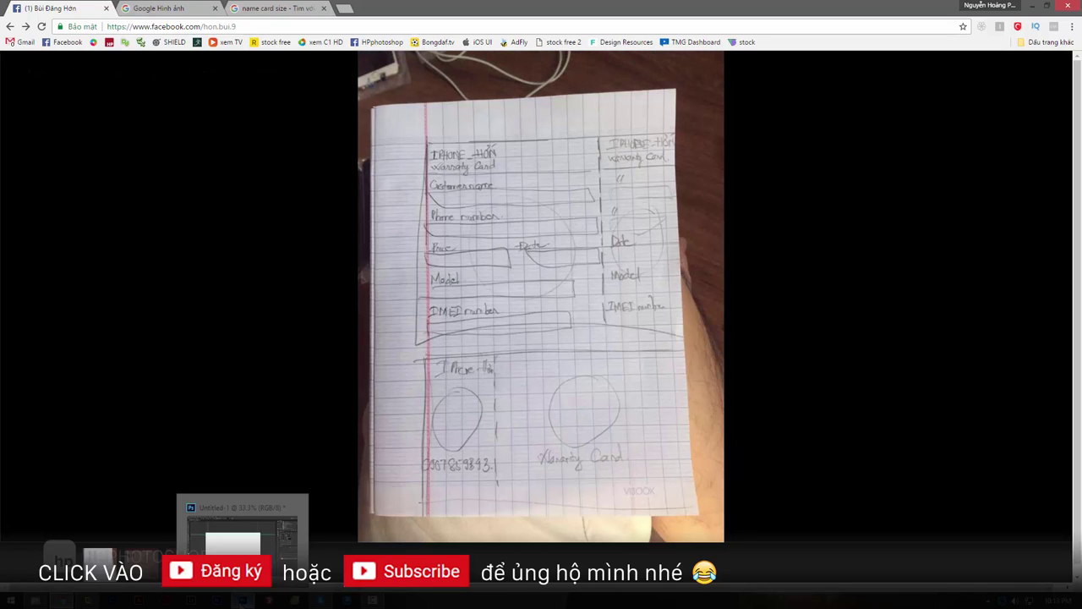
click(243, 600)
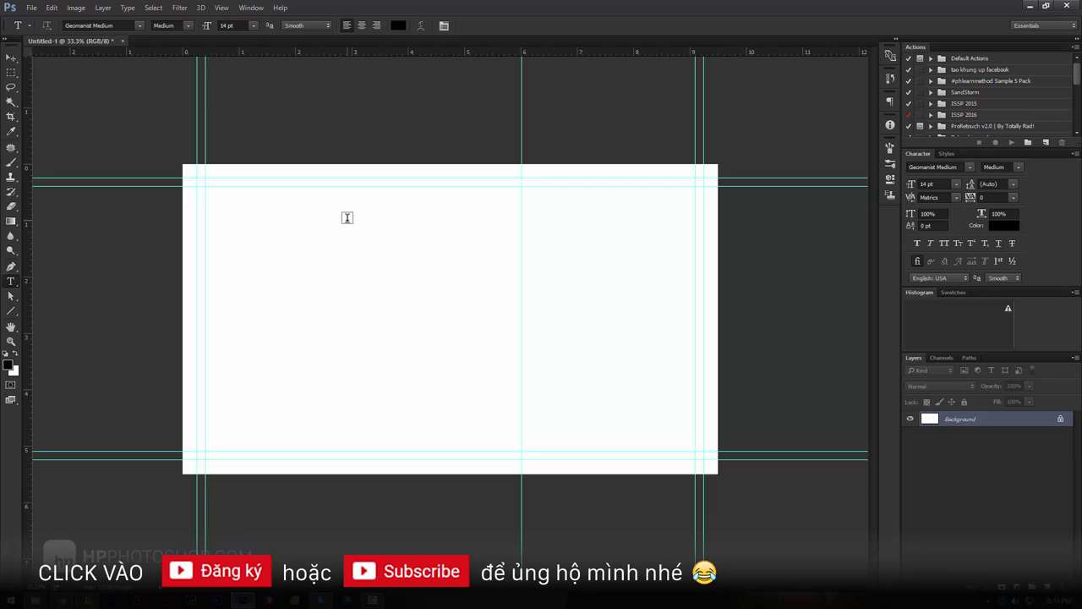
mouse_move(243, 599)
key(alt+Tab)
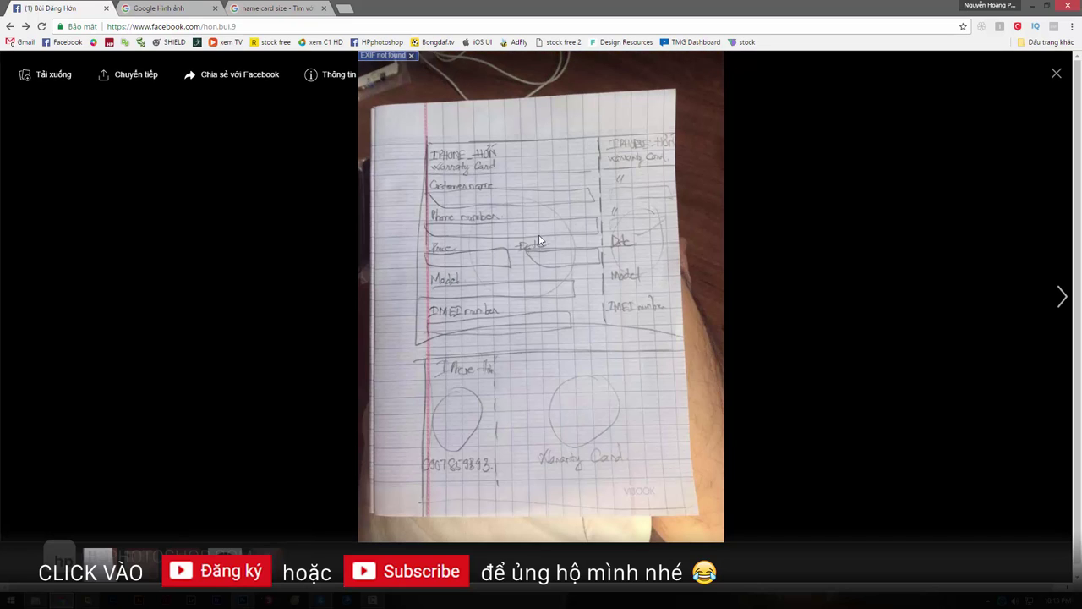
mouse_move(541, 296)
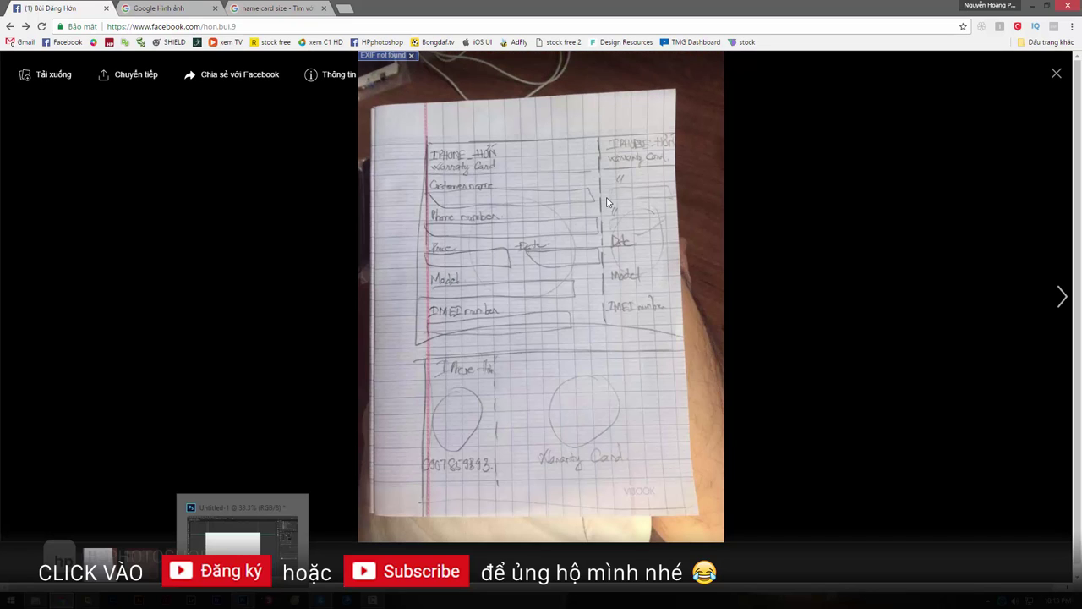
key(alt+Tab)
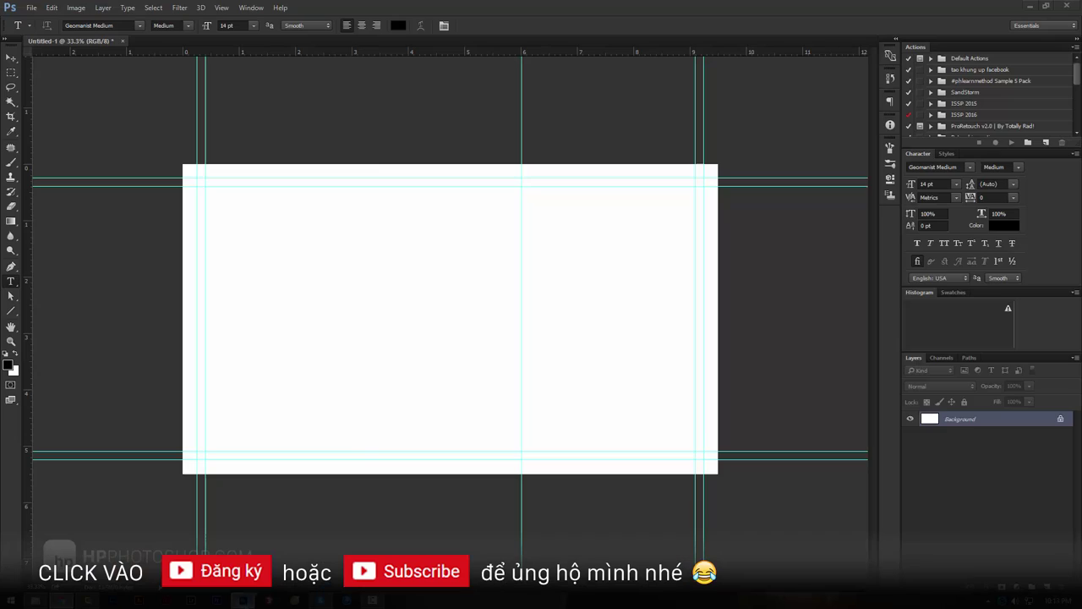
Select a header strip across the top of the card
click(11, 73)
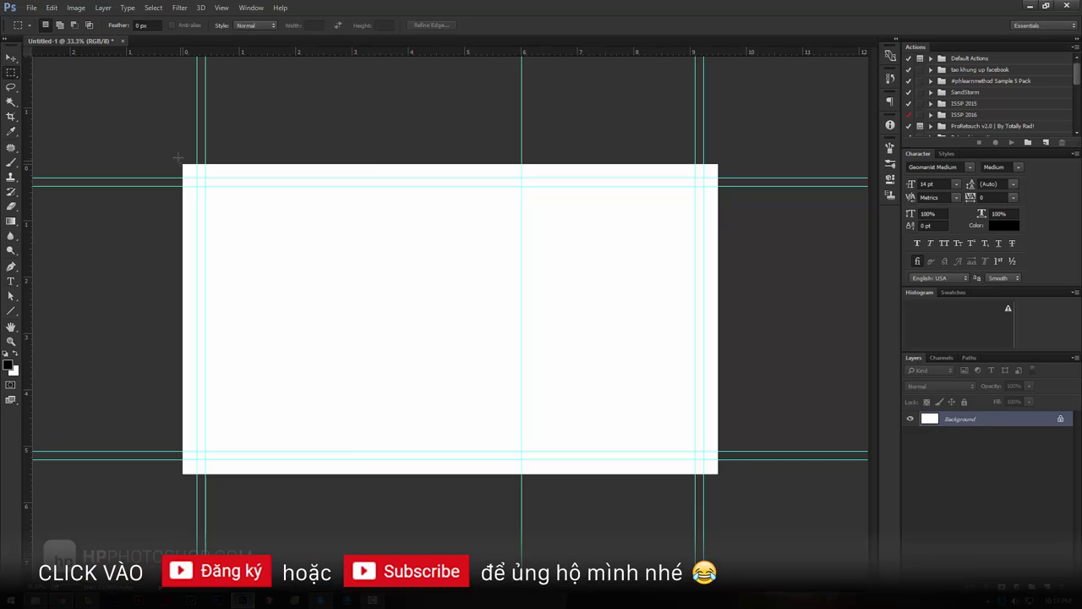
drag(178, 156, 735, 219)
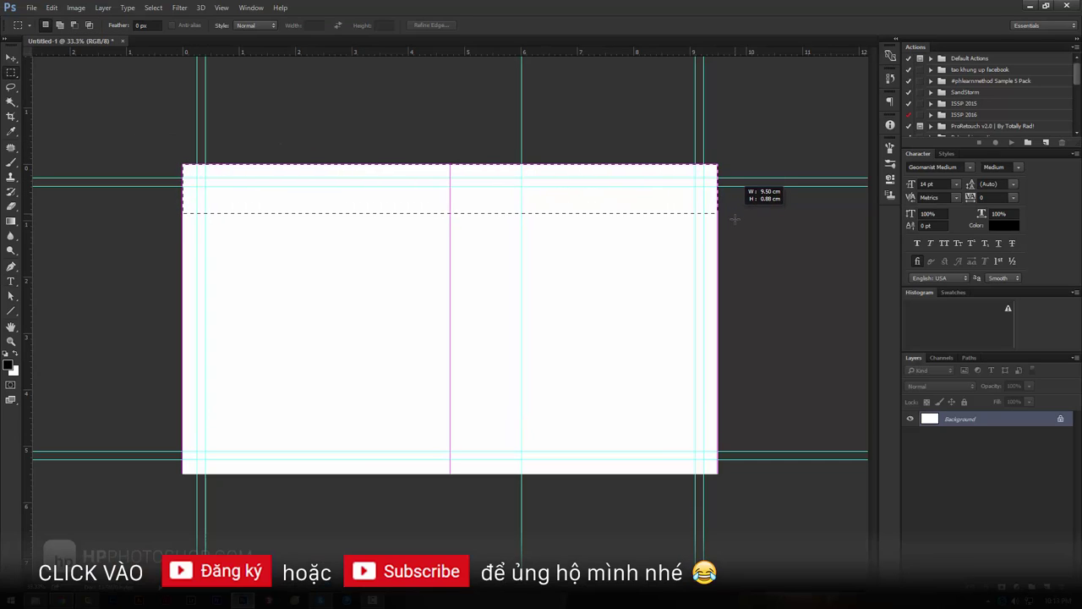
drag(735, 218, 734, 227)
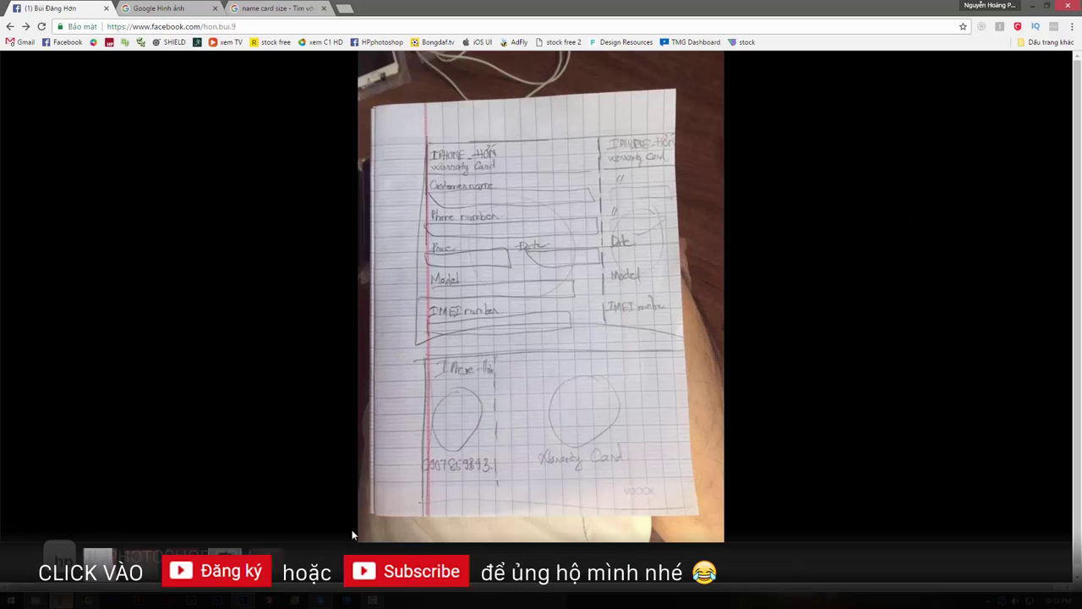
Close the sketch photo viewer and scroll through the Messenger chat
click(302, 292)
scroll(899, 489, down, 5)
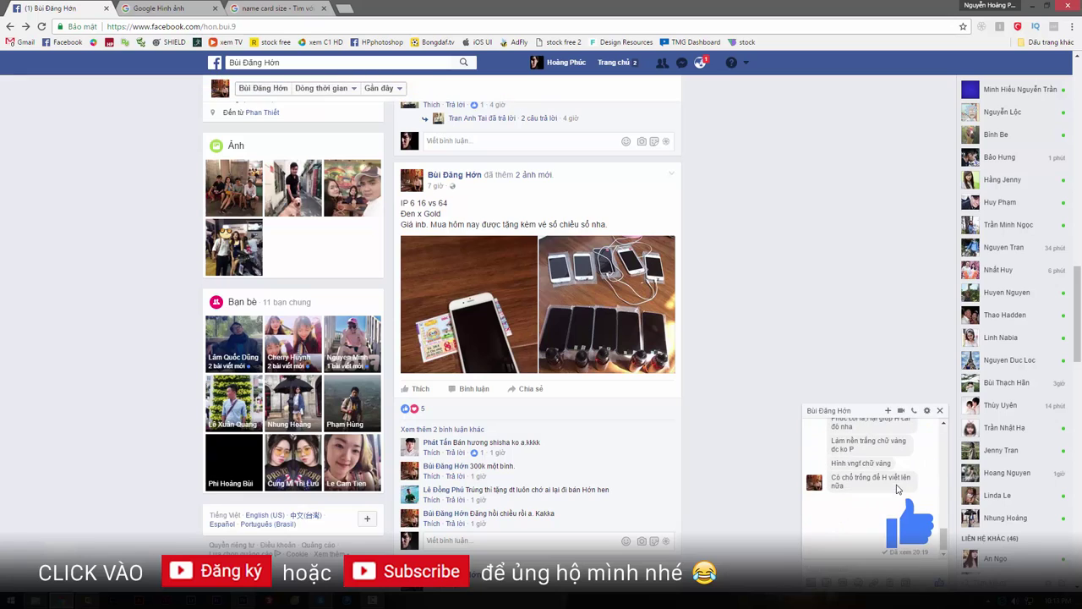
scroll(896, 488, up, 1)
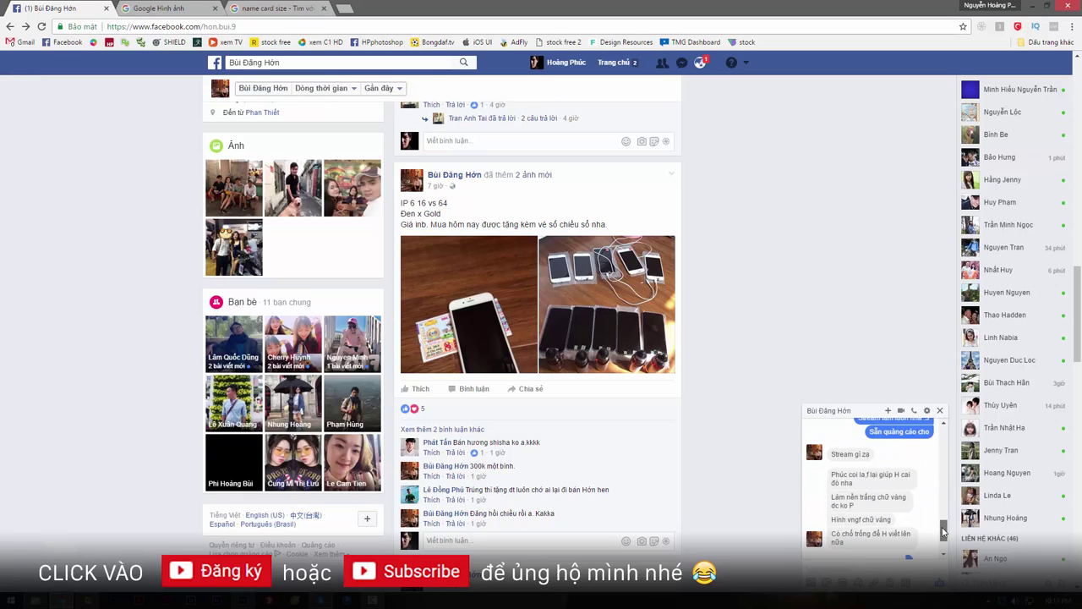
scroll(929, 502, down, 1)
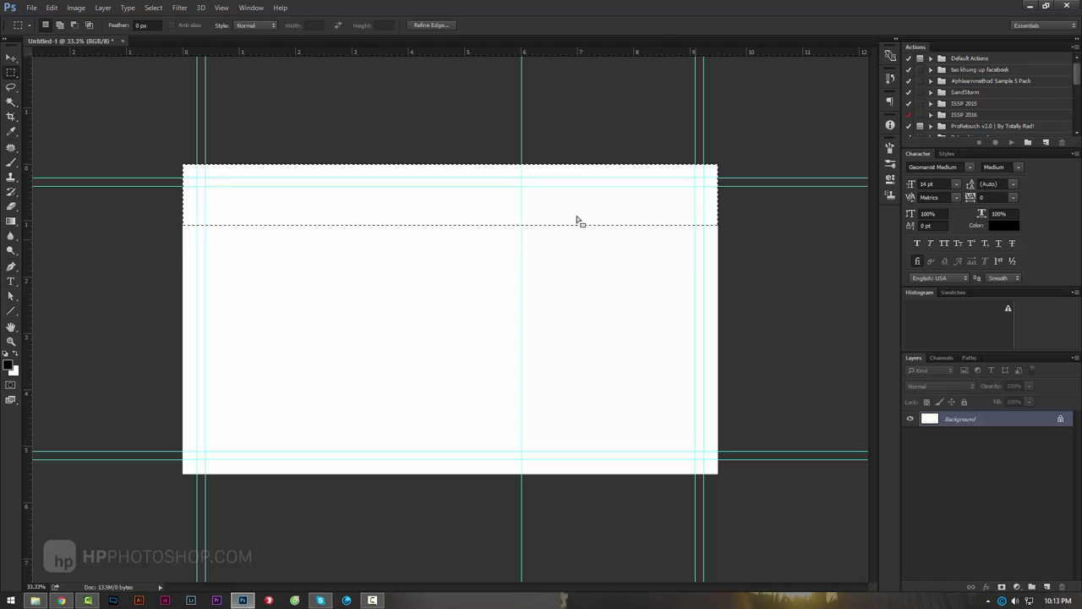
Add a dark grey #3a3a3a Solid Color fill layer over the header strip
click(1017, 586)
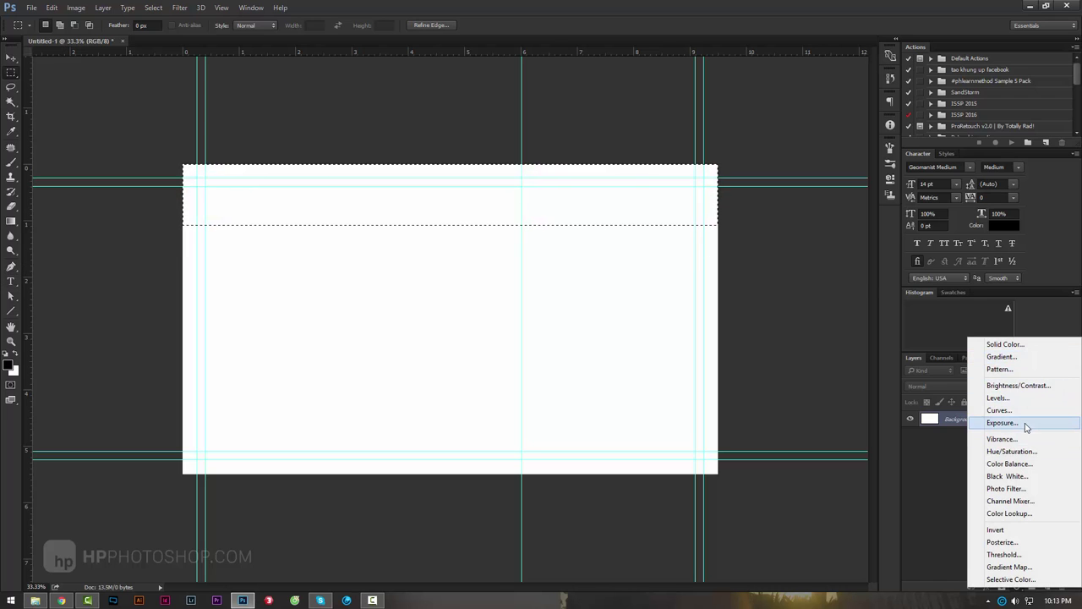
click(1016, 345)
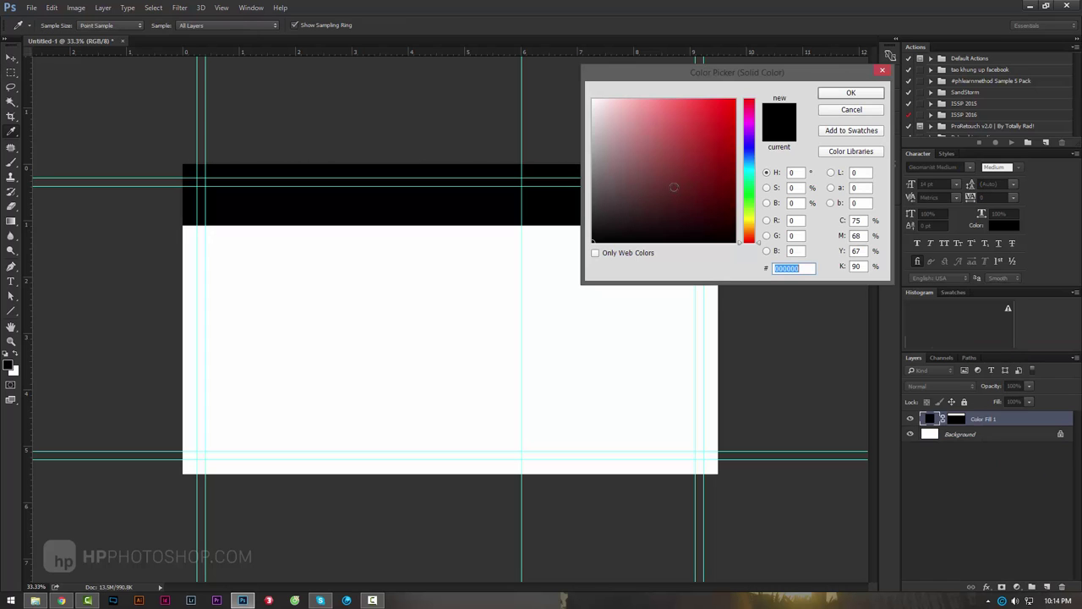
drag(630, 228, 592, 206)
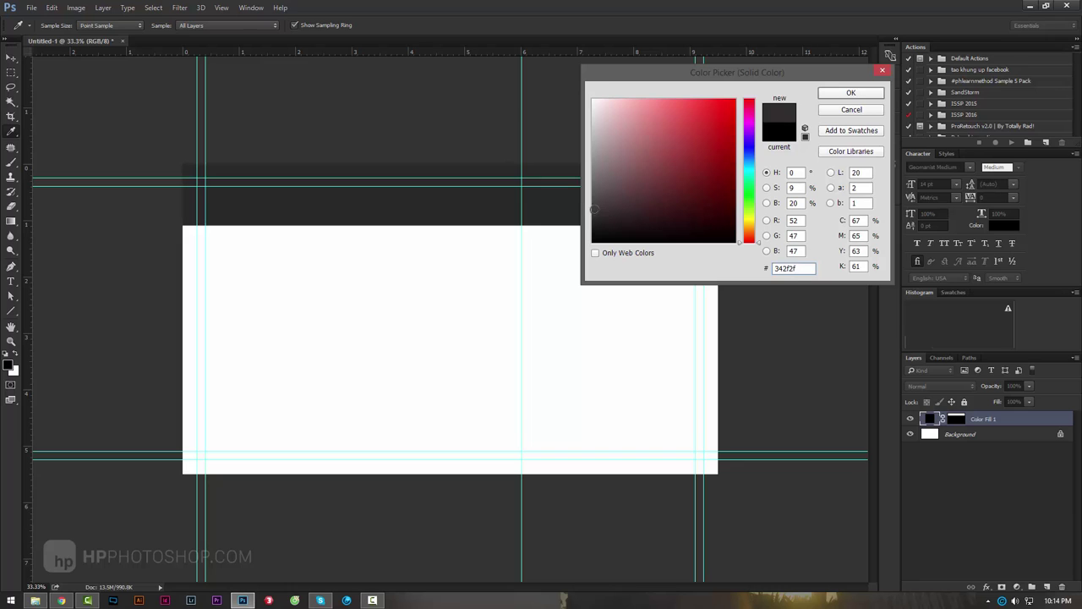
drag(602, 209, 592, 205)
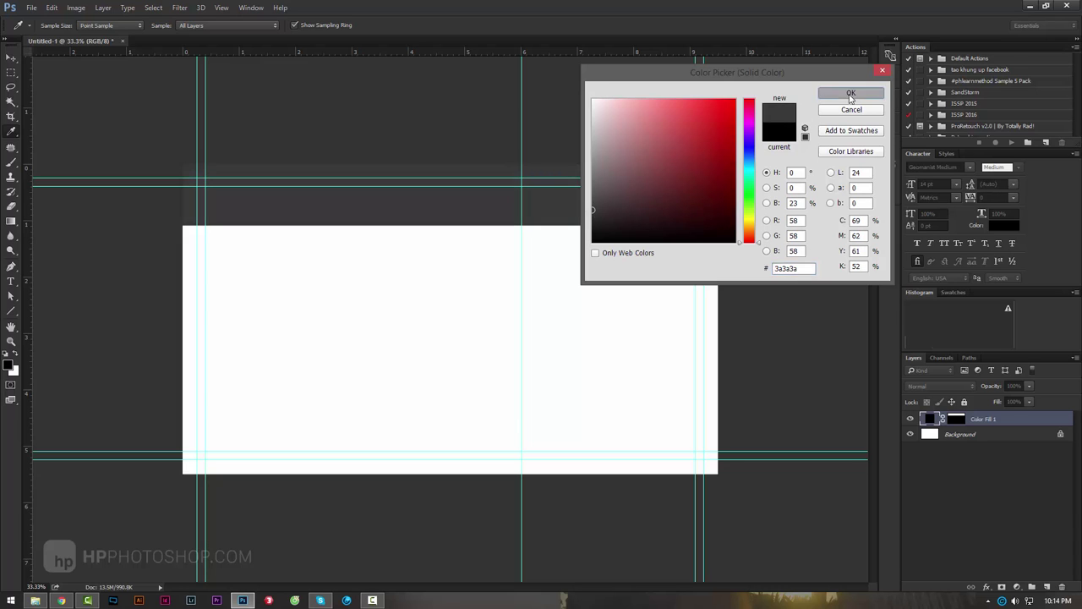
click(850, 93)
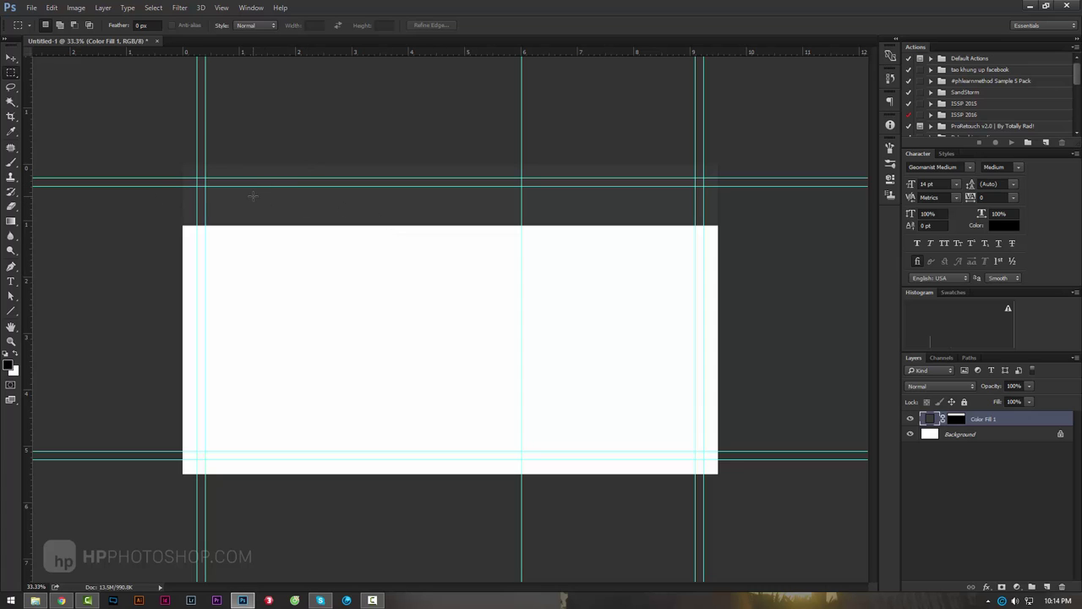
Type the heading 'Iphone Hớn' at the left of the dark header band
click(12, 282)
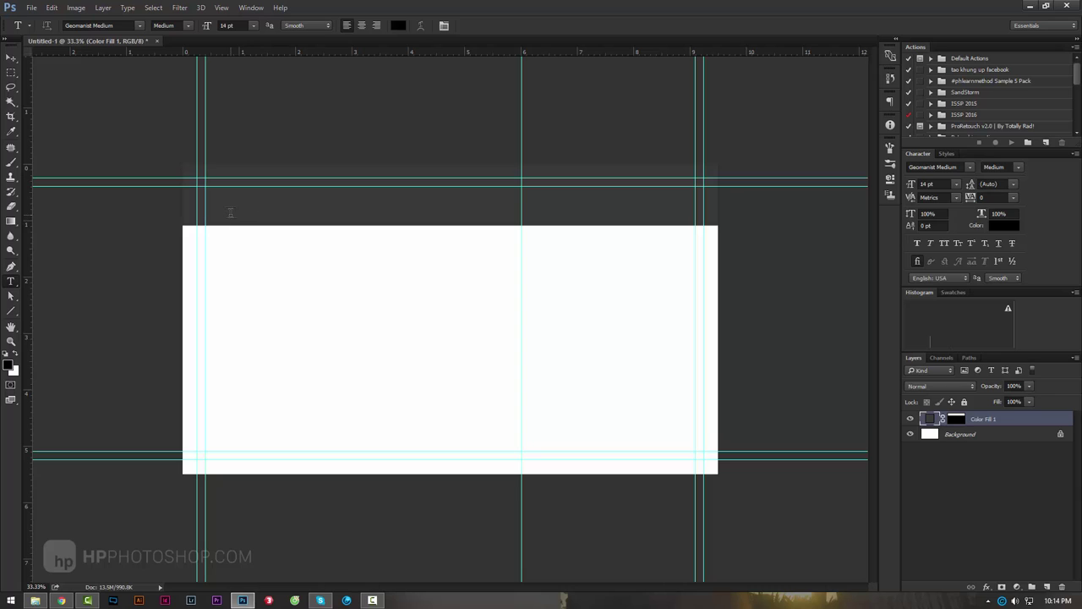
click(227, 213)
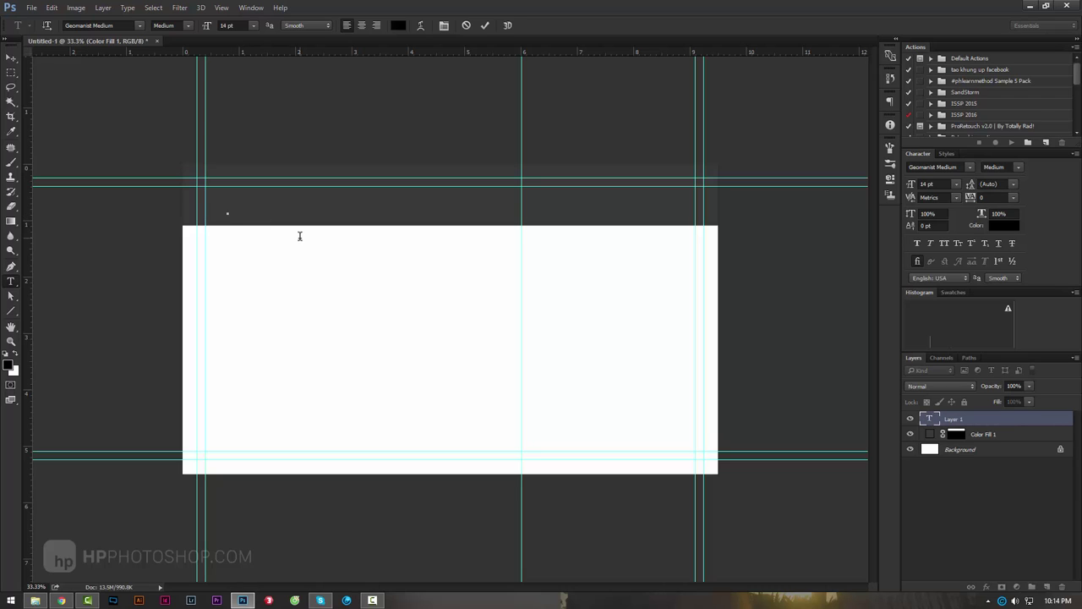
text(Ip)
text(hone Honws)
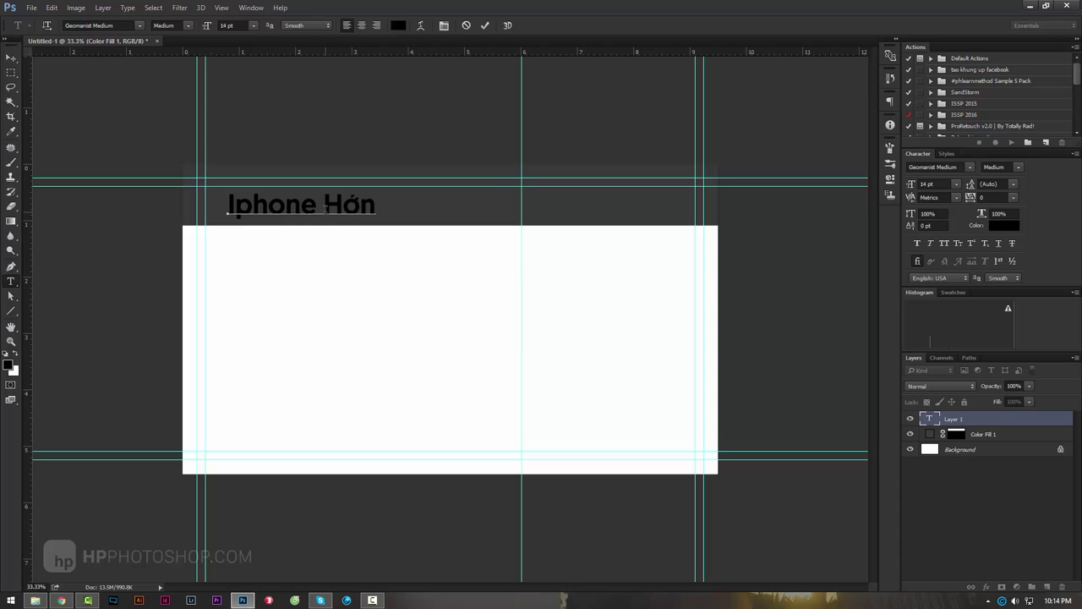
key(ctrl+a)
Set the heading to San Francisco Text in white and shift it slightly left
click(119, 25)
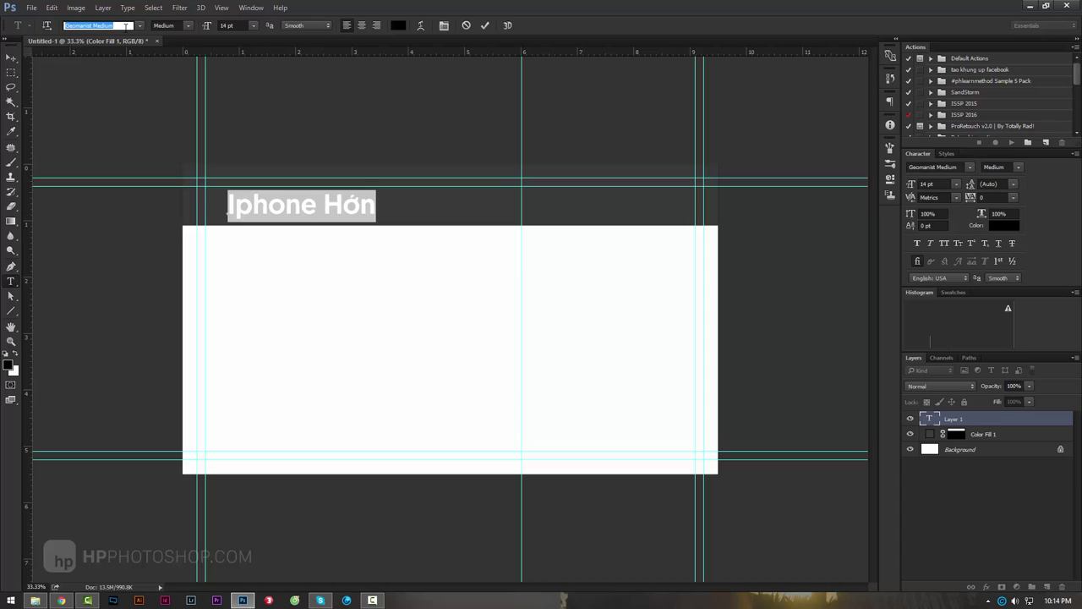
text(san fran)
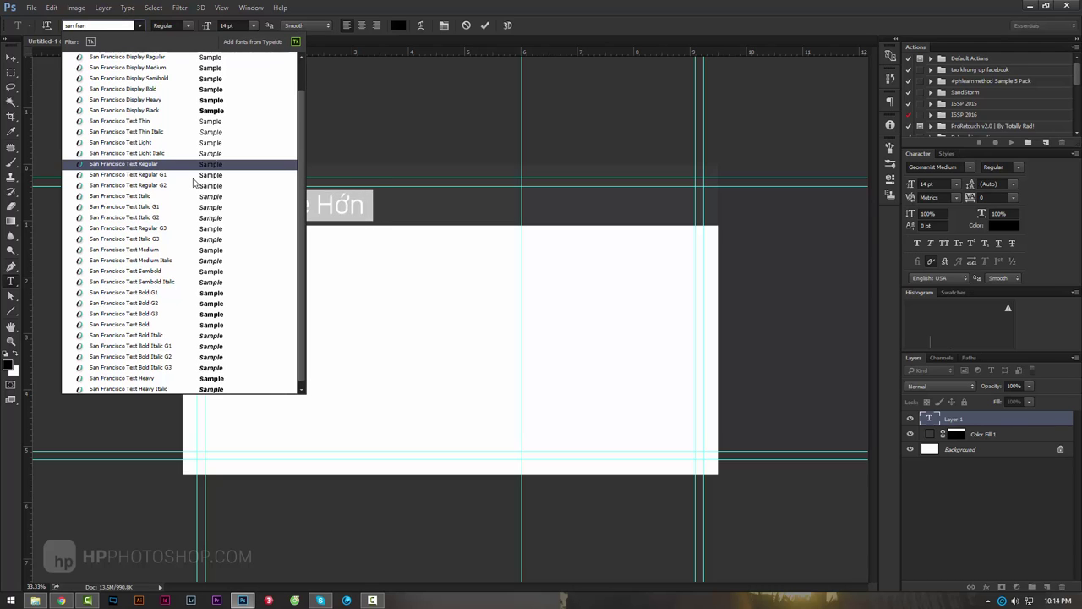
click(209, 250)
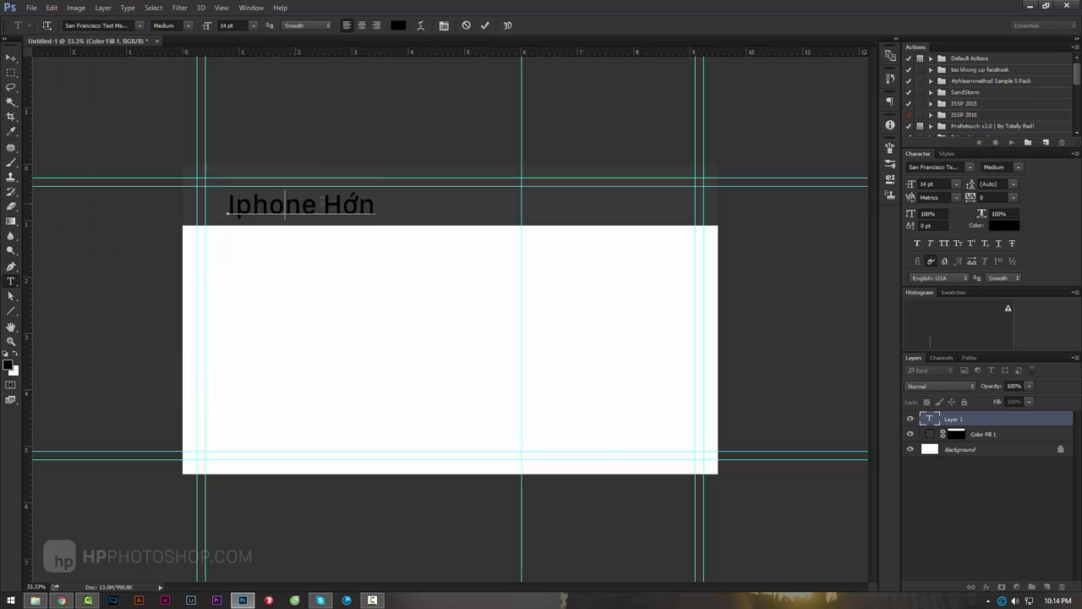
triple_click(322, 202)
click(16, 353)
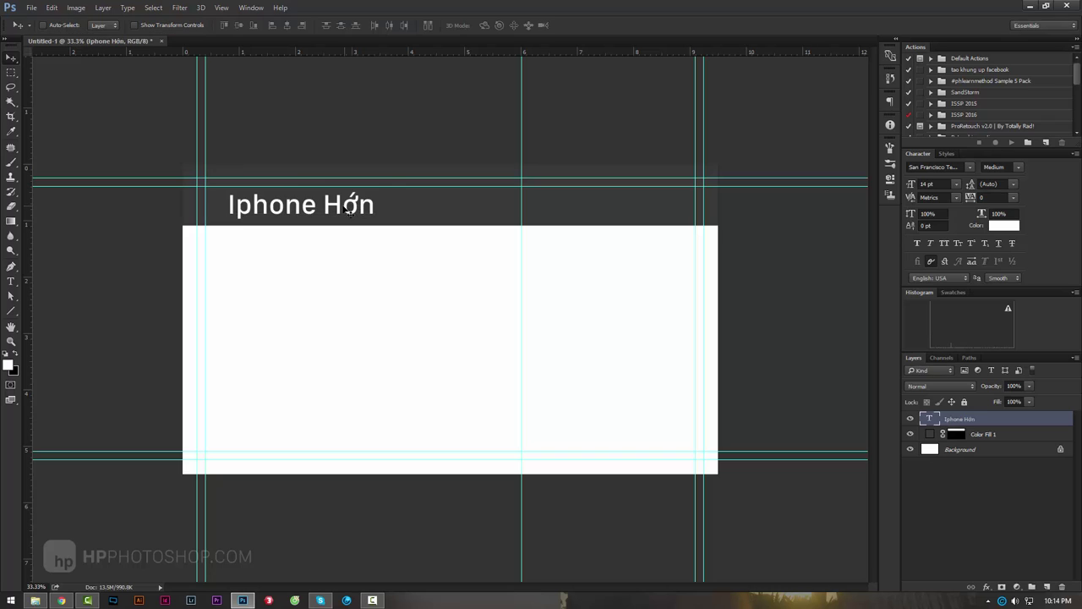
drag(346, 205, 322, 203)
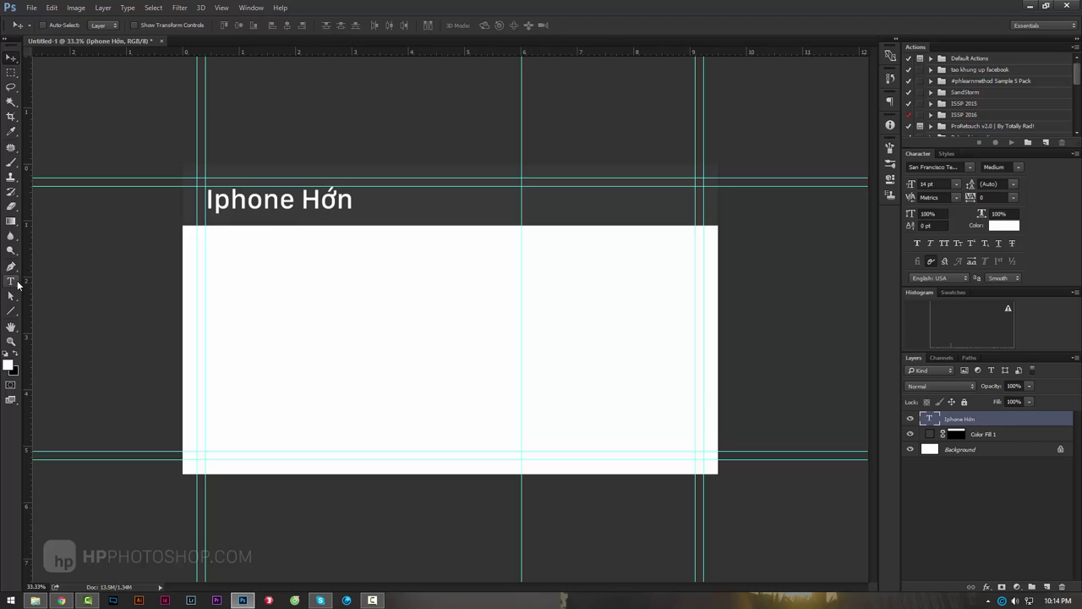
Retype the heading in capitals as 'IPHONE HỚN'
click(17, 285)
triple_click(325, 200)
click(278, 202)
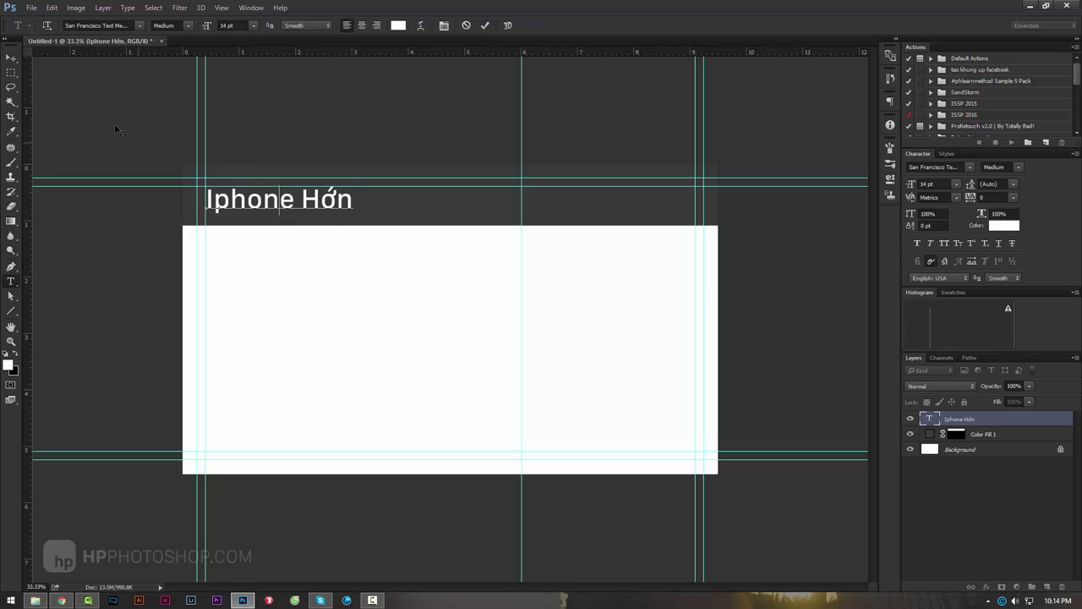
triple_click(310, 203)
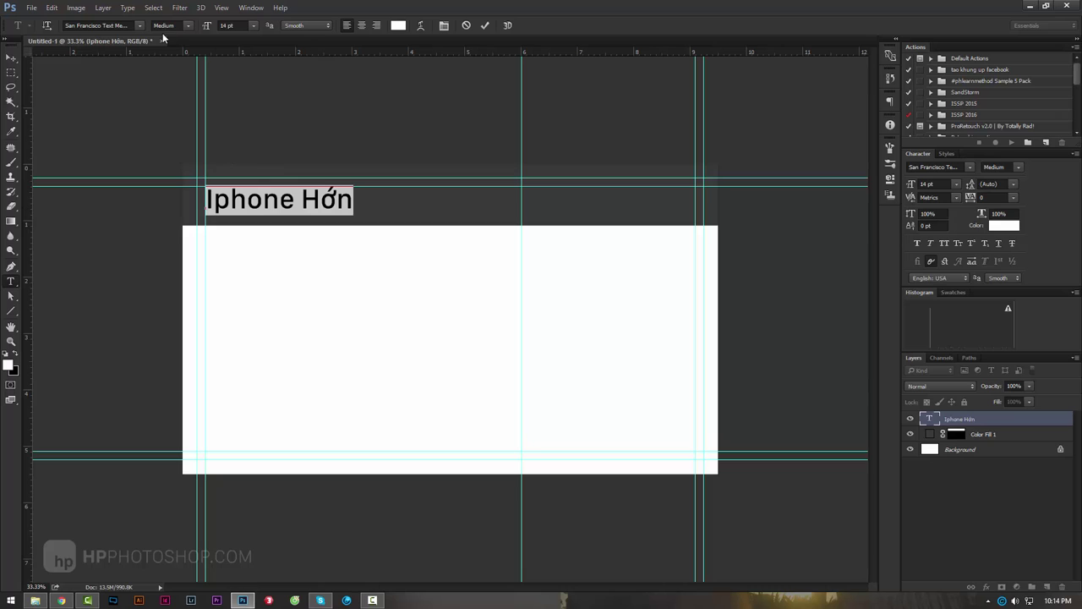
text(IP)
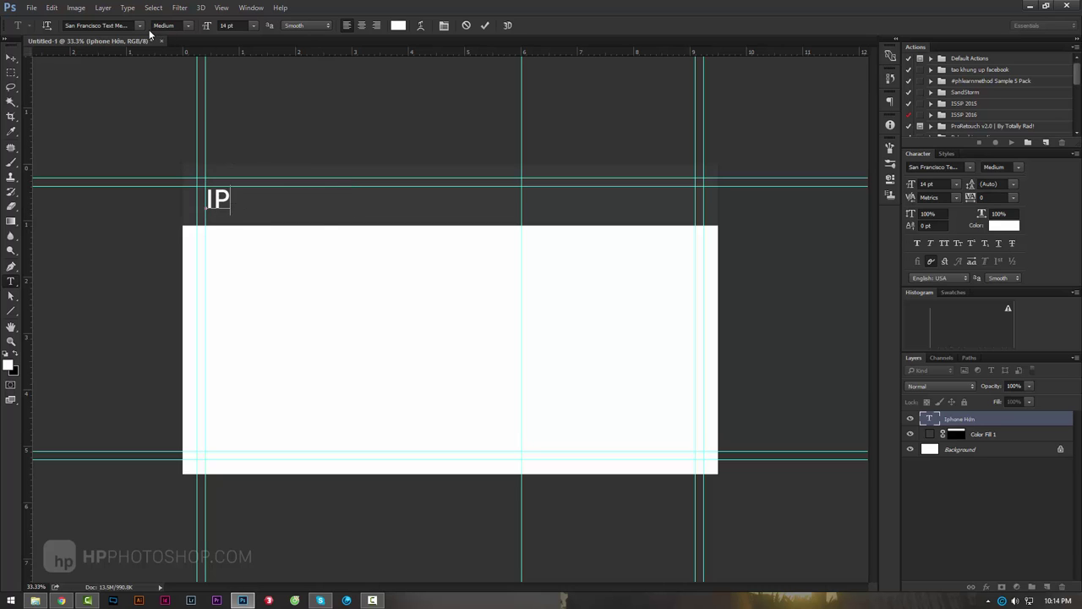
text(HONE HO)
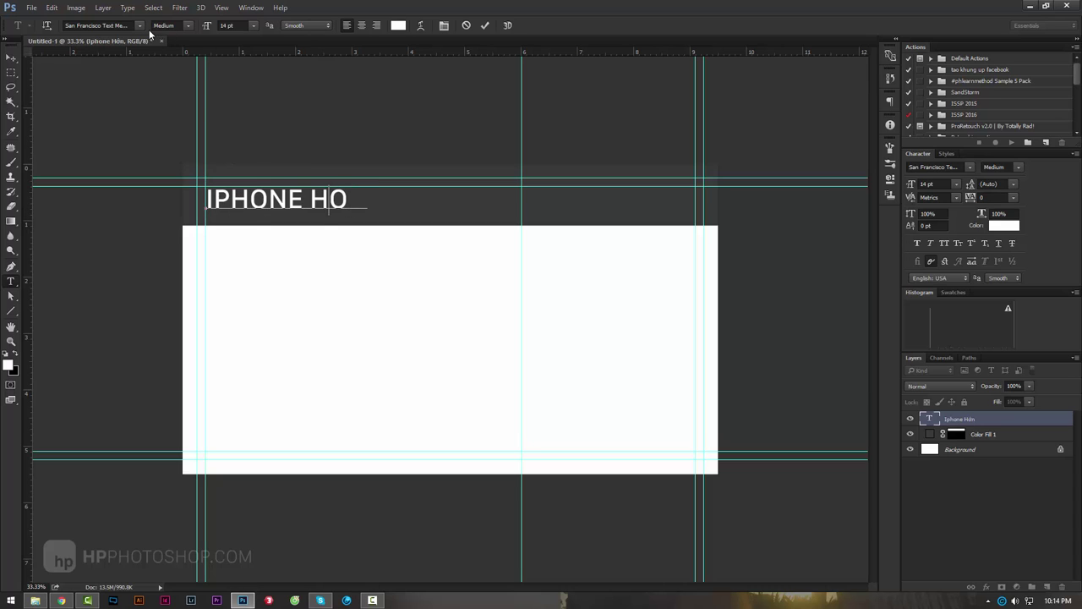
text(WNS)
Change the heading's weight to San Francisco Text Heavy and commit it
triple_click(332, 199)
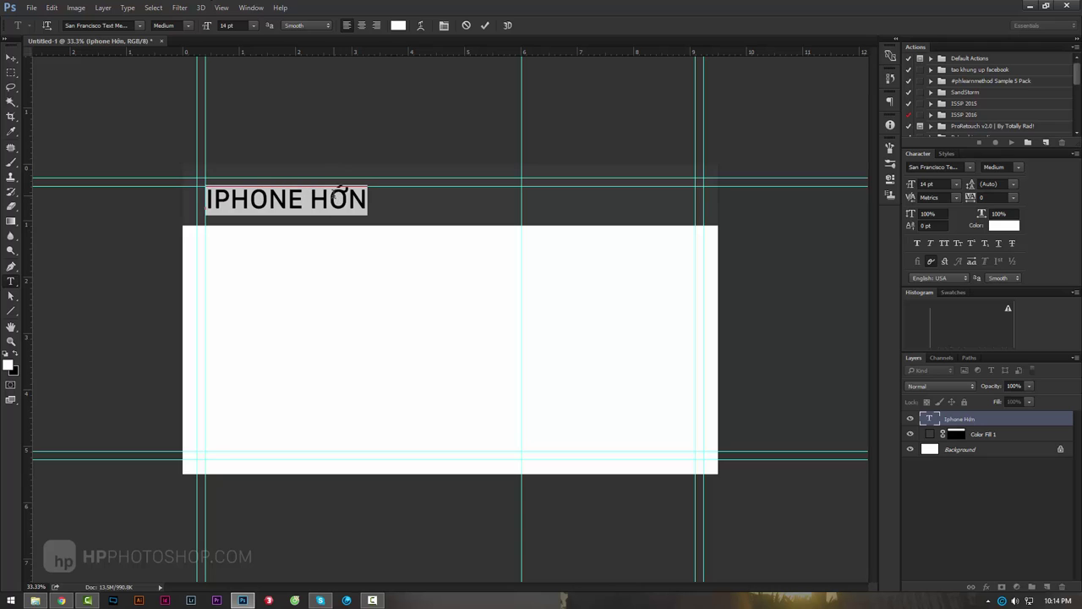
click(190, 28)
click(194, 217)
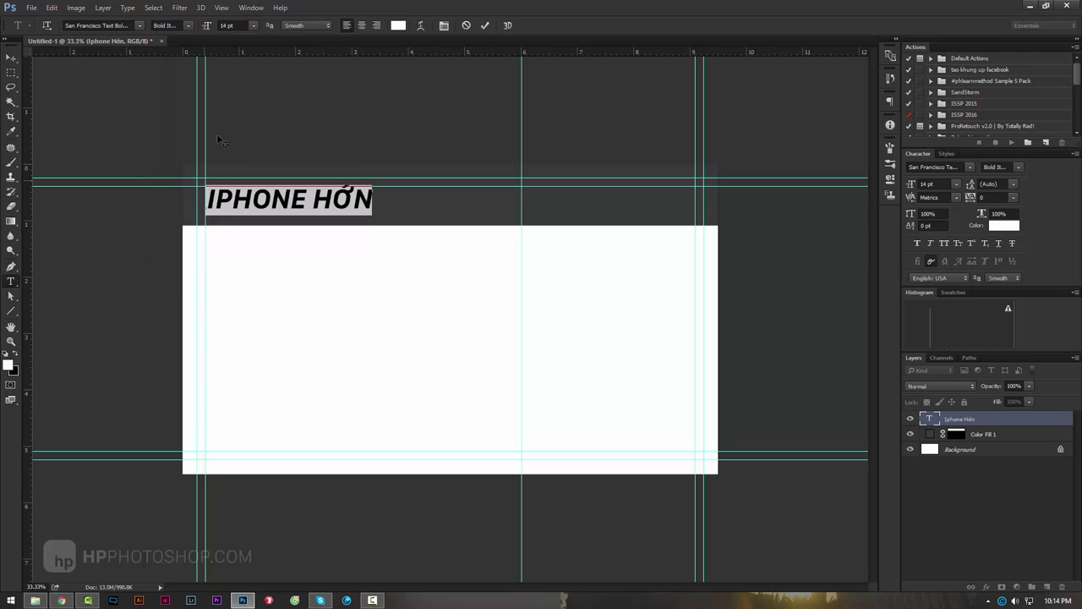
click(188, 25)
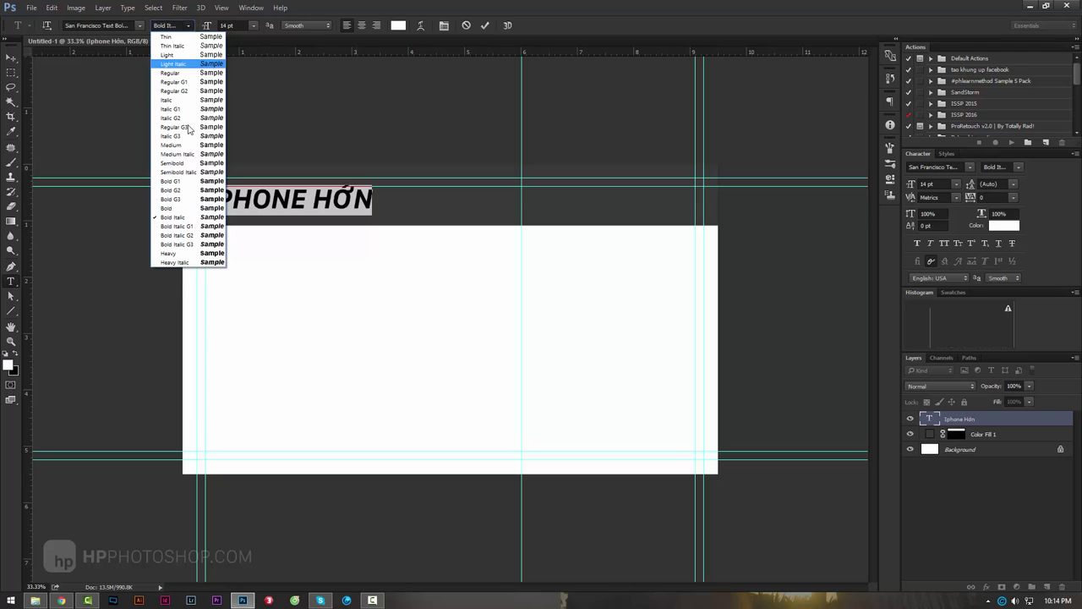
click(190, 253)
click(301, 197)
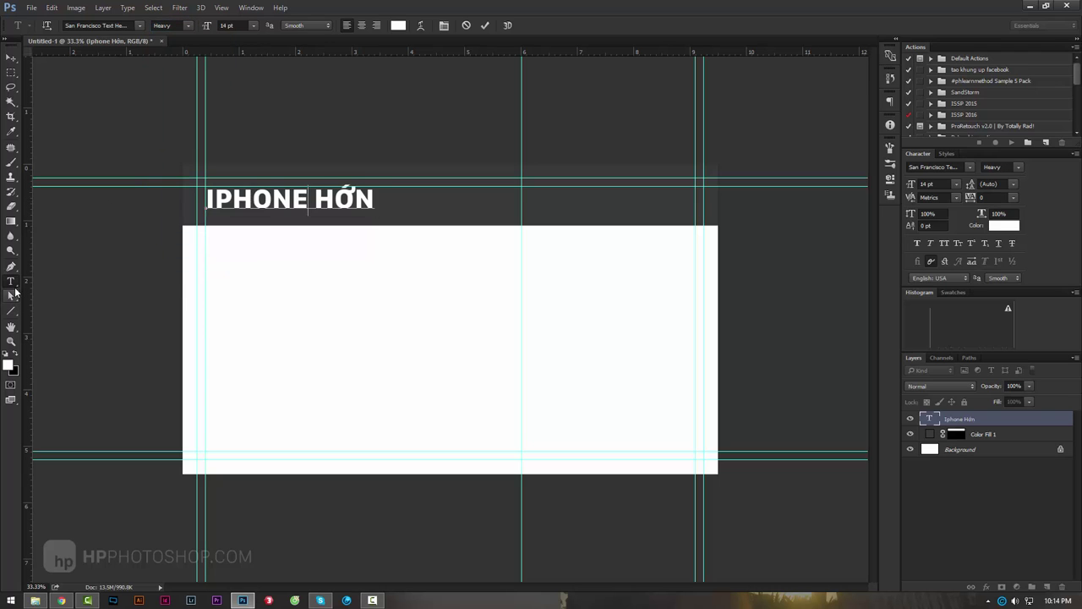
click(11, 280)
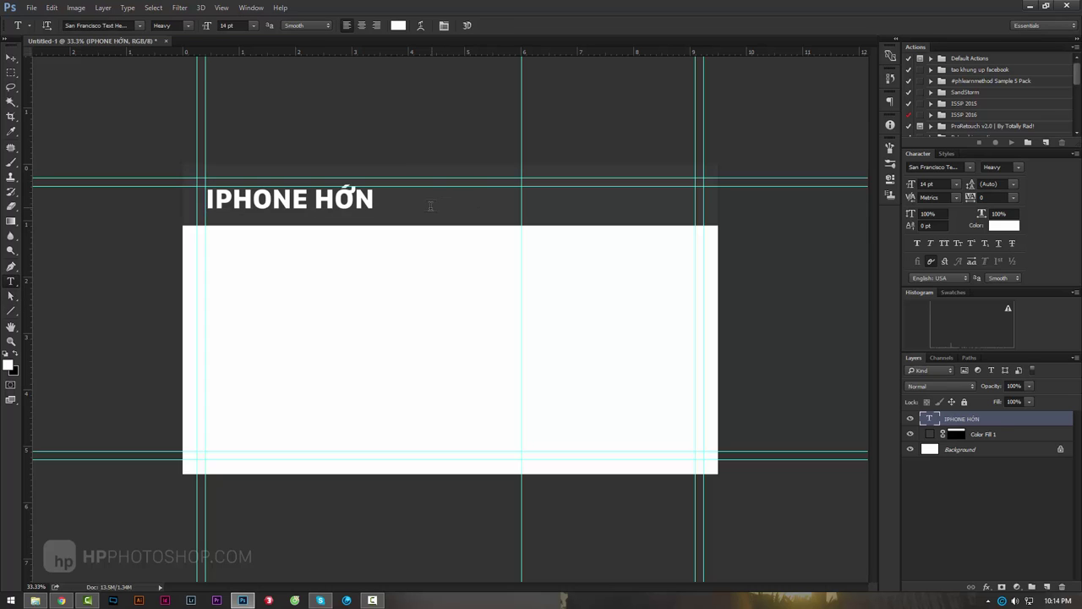
click(430, 206)
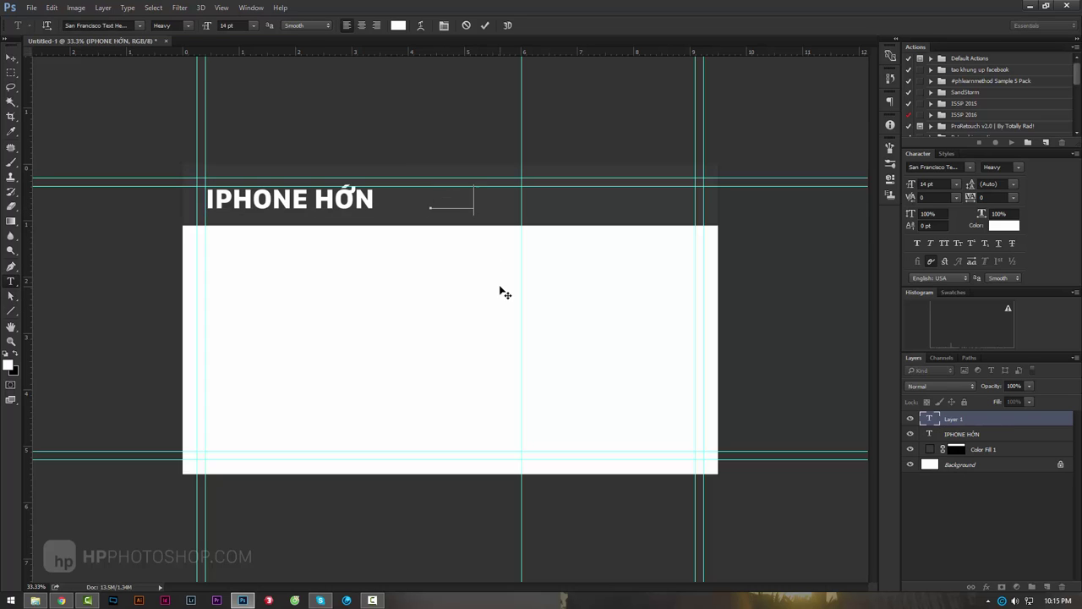
Type the title 'WARRANTY CARD' in the header, correcting the typos
text(WARNN)
key(BackSpace)
key(BackSpace)
text(A)
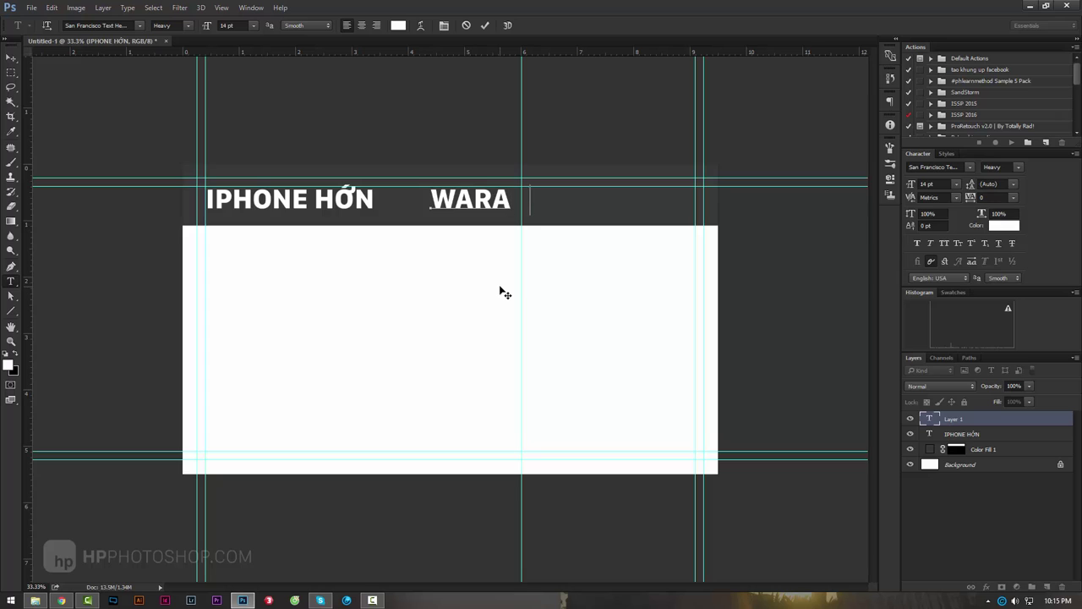
text(NNTY)
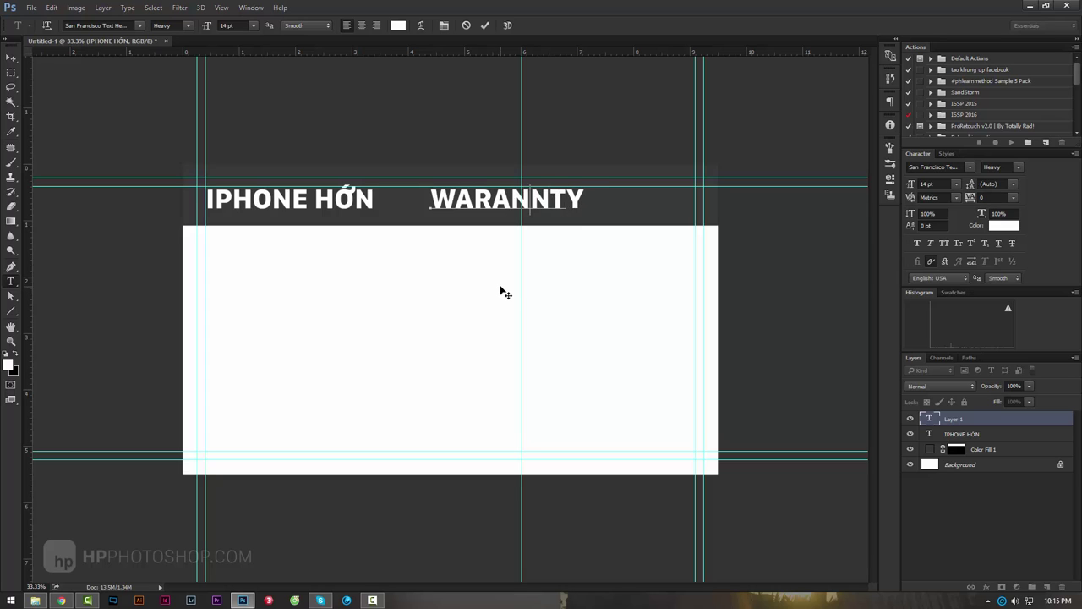
key(BackSpace)
key(BackSpace)
key(BackSpace)
text(RAN)
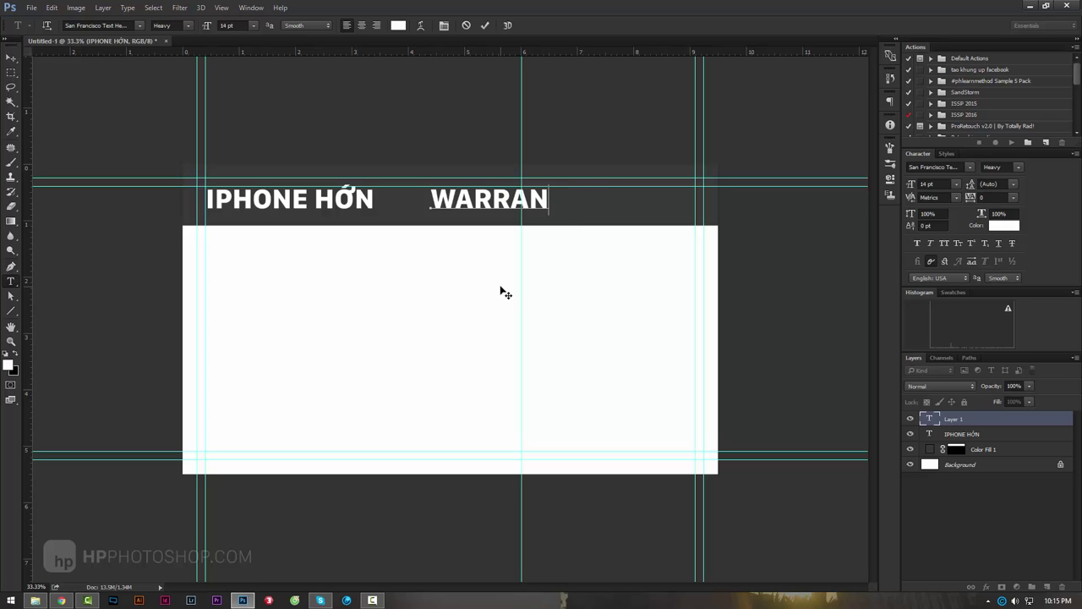
text(TY CAR)
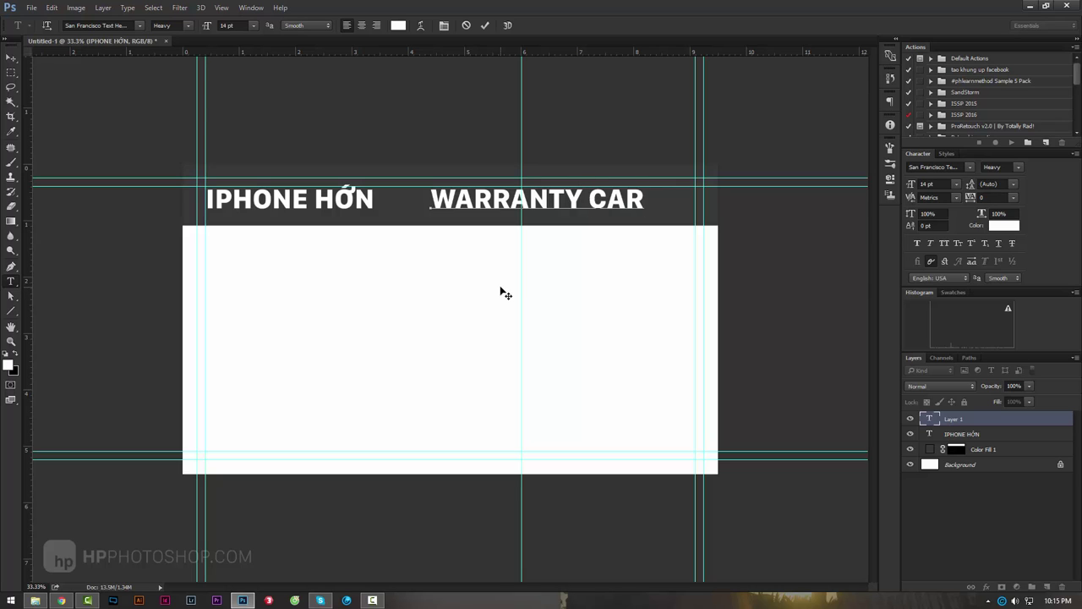
text(T)
key(BackSpace)
text(D)
key(ctrl+a)
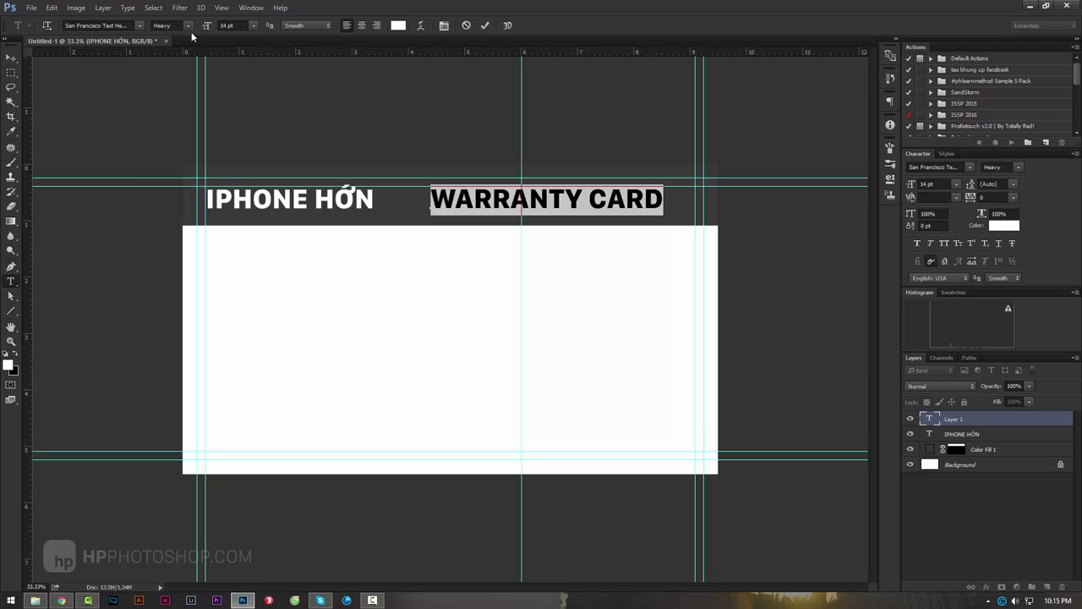
Make WARRANTY CARD Light weight at 11 pt and move it toward IPHONE HỚN
click(189, 26)
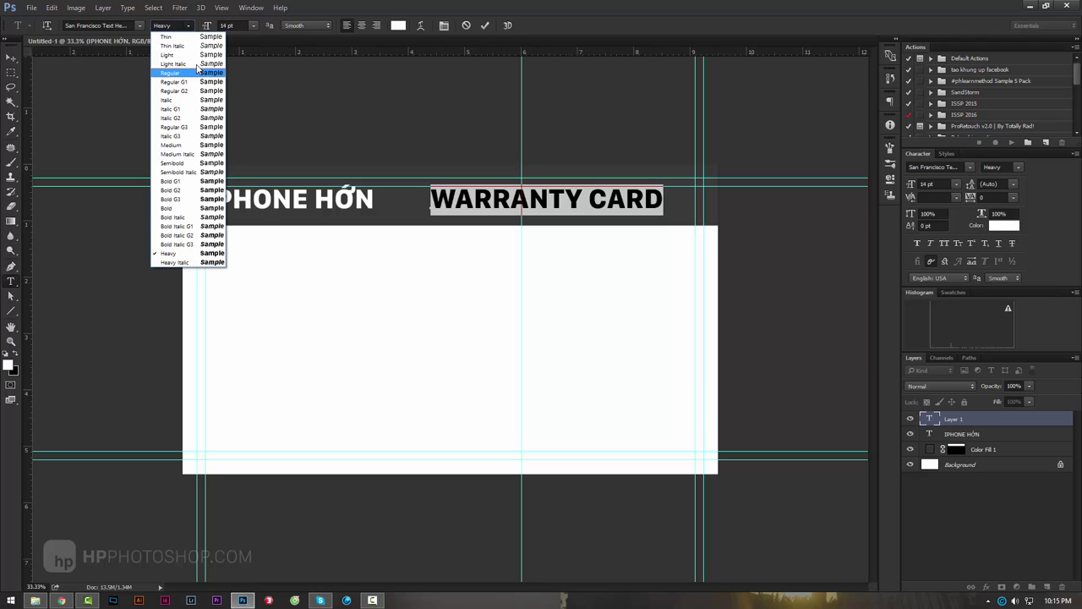
click(201, 55)
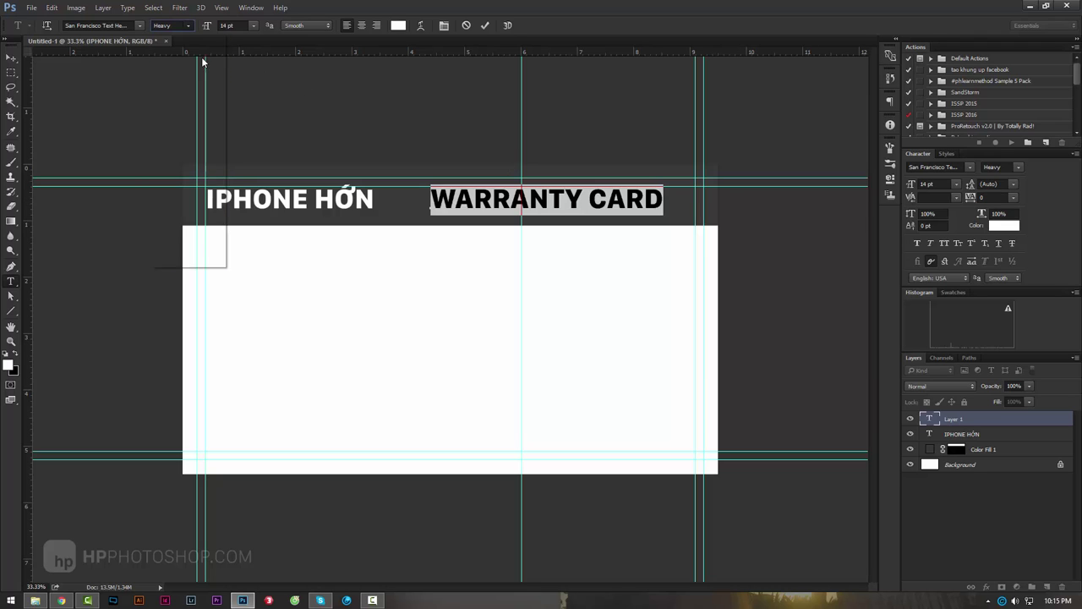
click(253, 26)
click(252, 148)
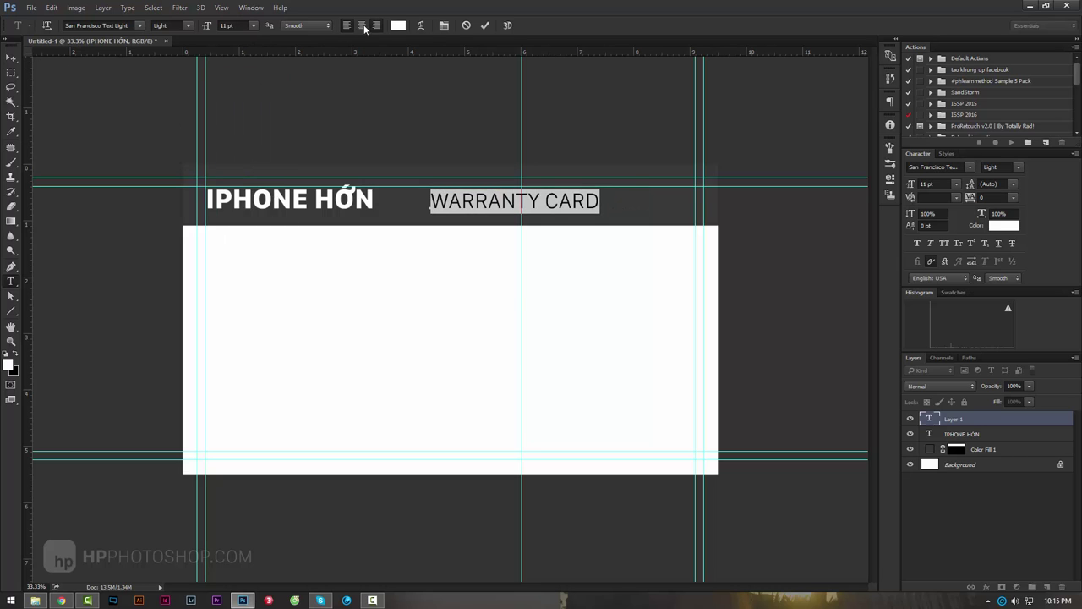
drag(575, 201, 355, 200)
Reduce WARRANTY CARD to 9 pt, commit, and nudge it up slightly
click(10, 281)
click(522, 201)
click(253, 26)
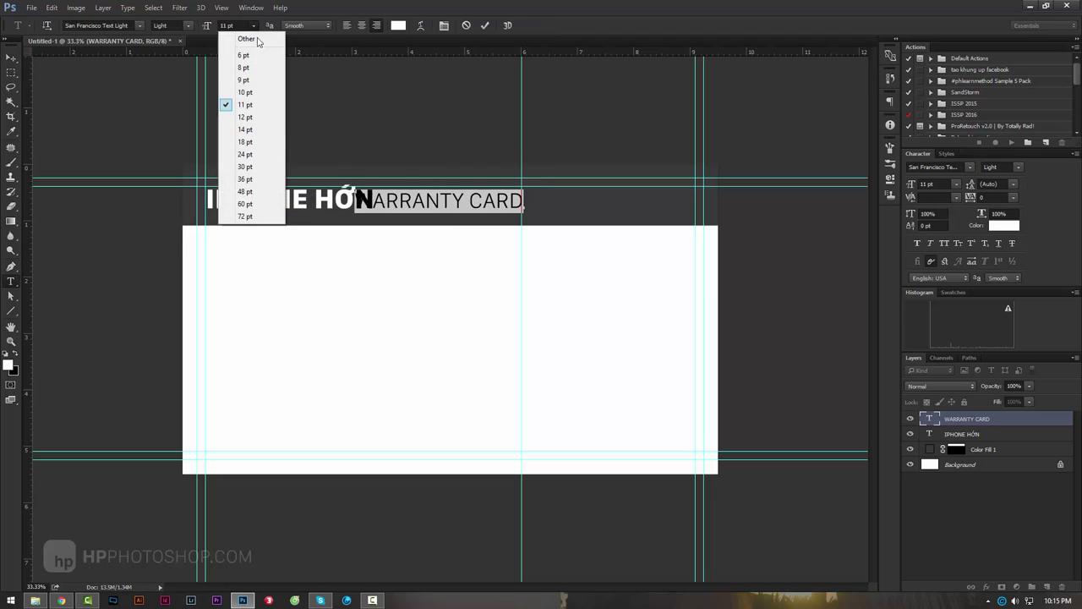
click(253, 80)
click(466, 202)
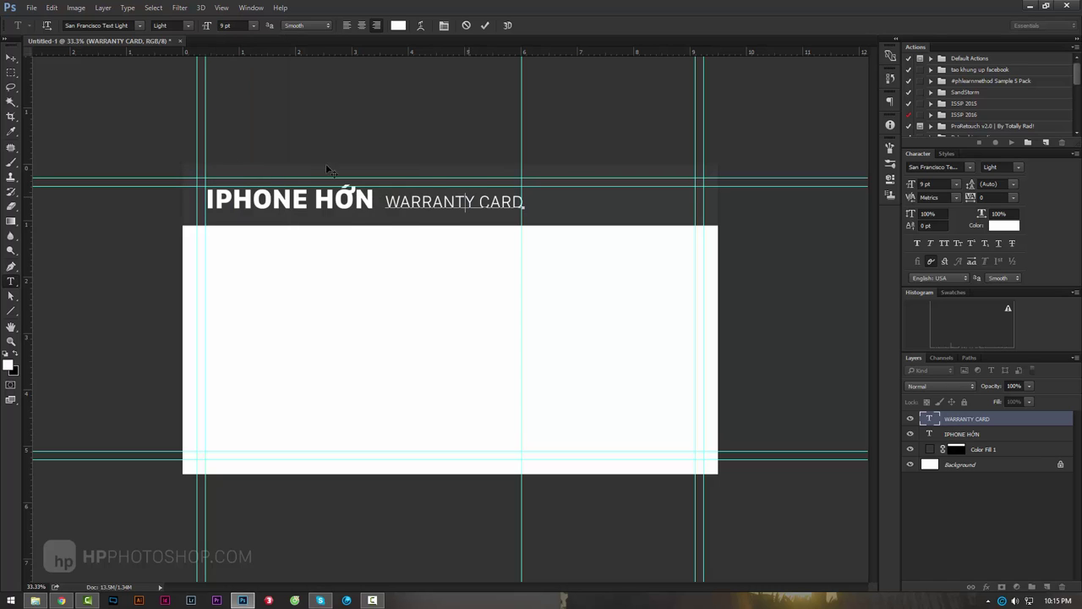
click(11, 57)
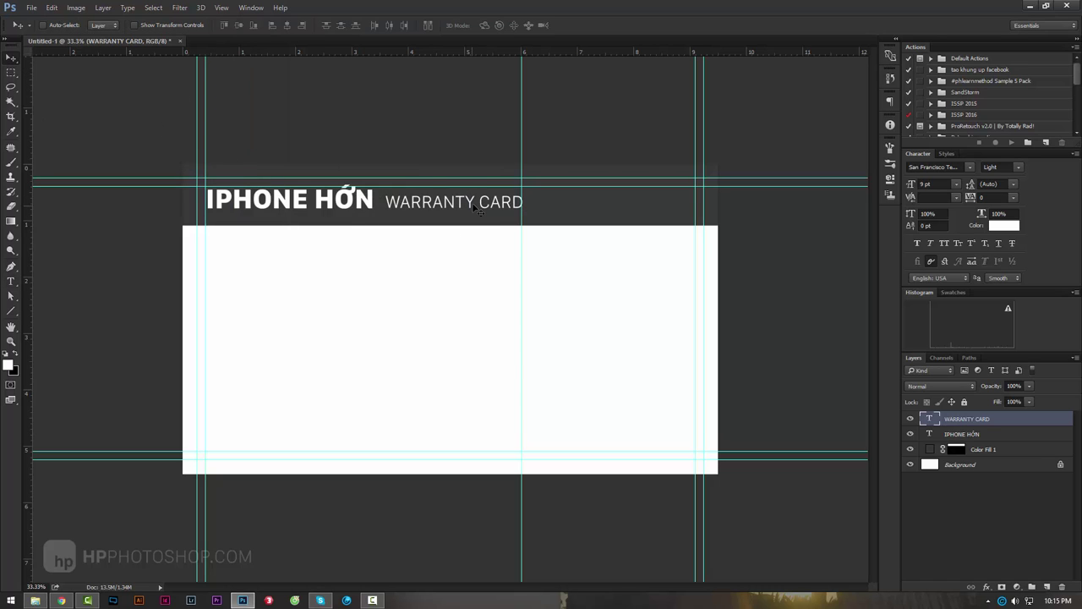
key(Up)
key(Up)
key(Up)
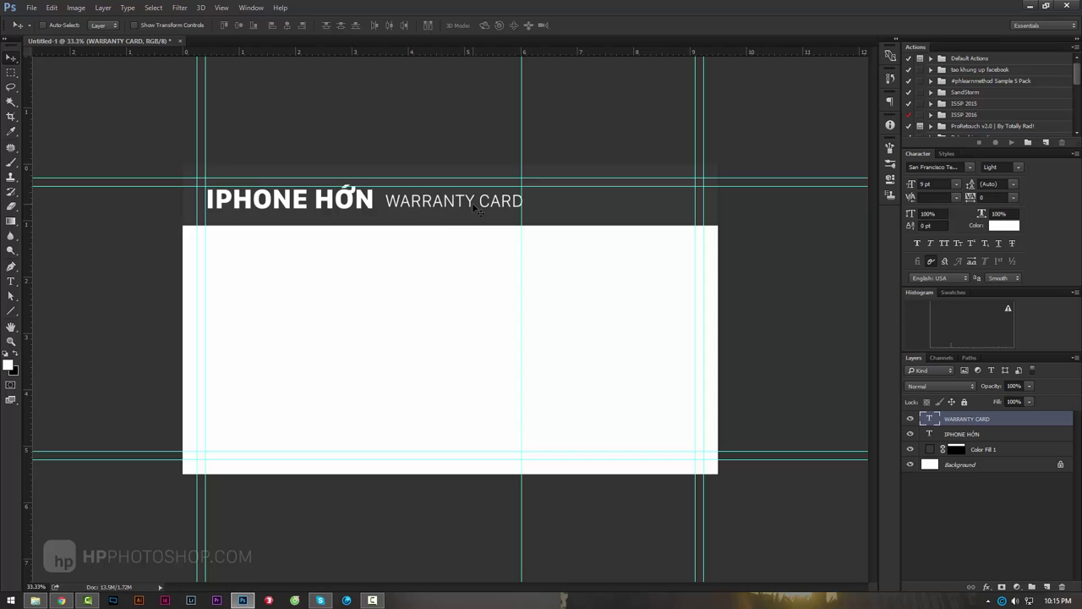
key(Up)
key(Up)
key(Up)
Vertically centre both header titles within a marquee of the header strip
click(13, 73)
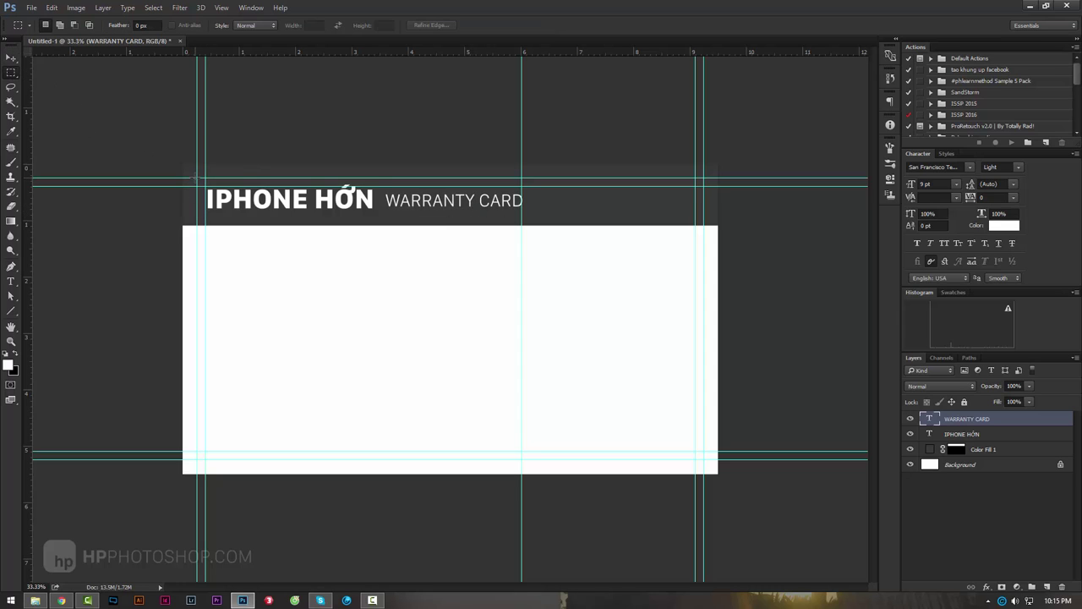
drag(194, 177, 523, 225)
click(17, 56)
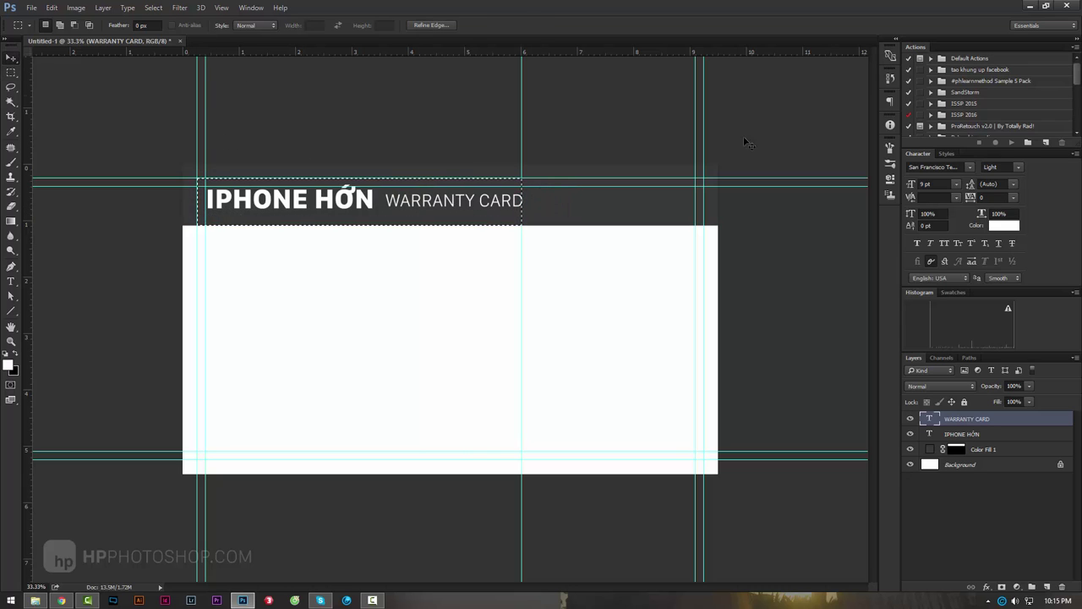
click(239, 26)
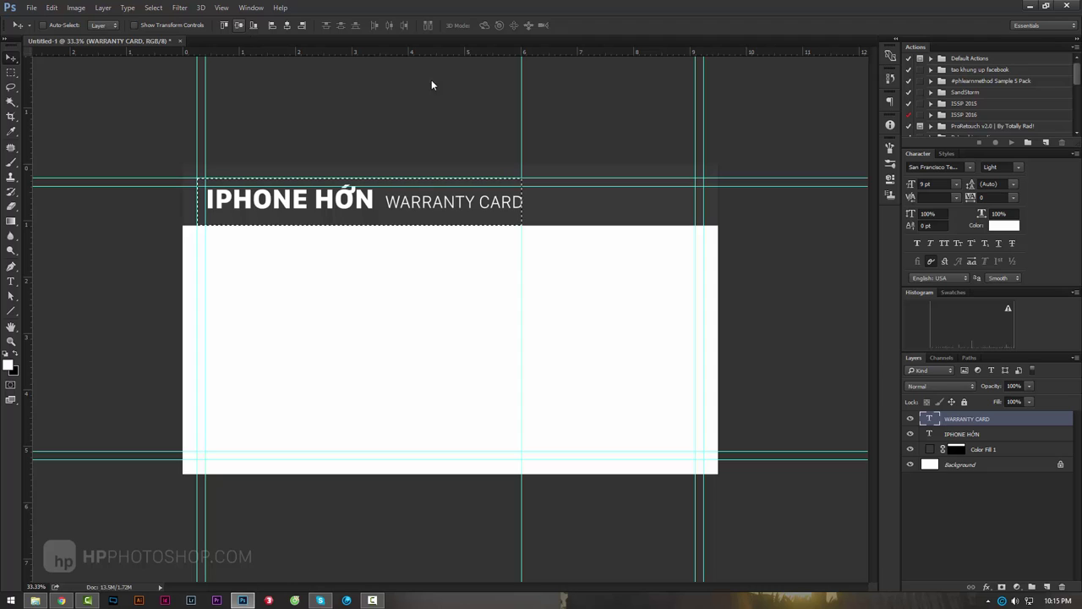
click(961, 433)
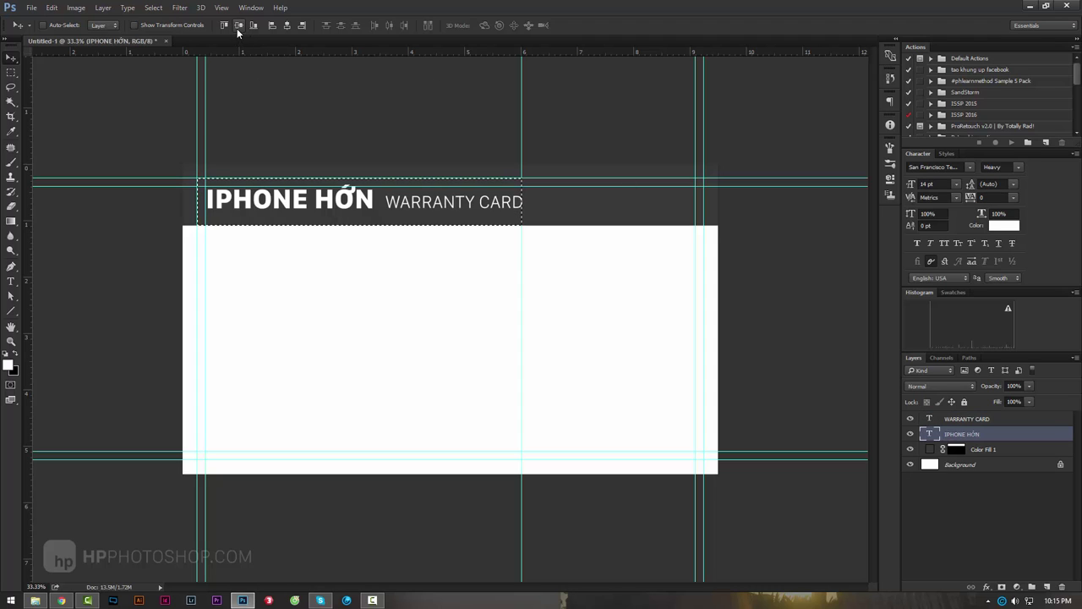
click(239, 26)
key(ctrl+d)
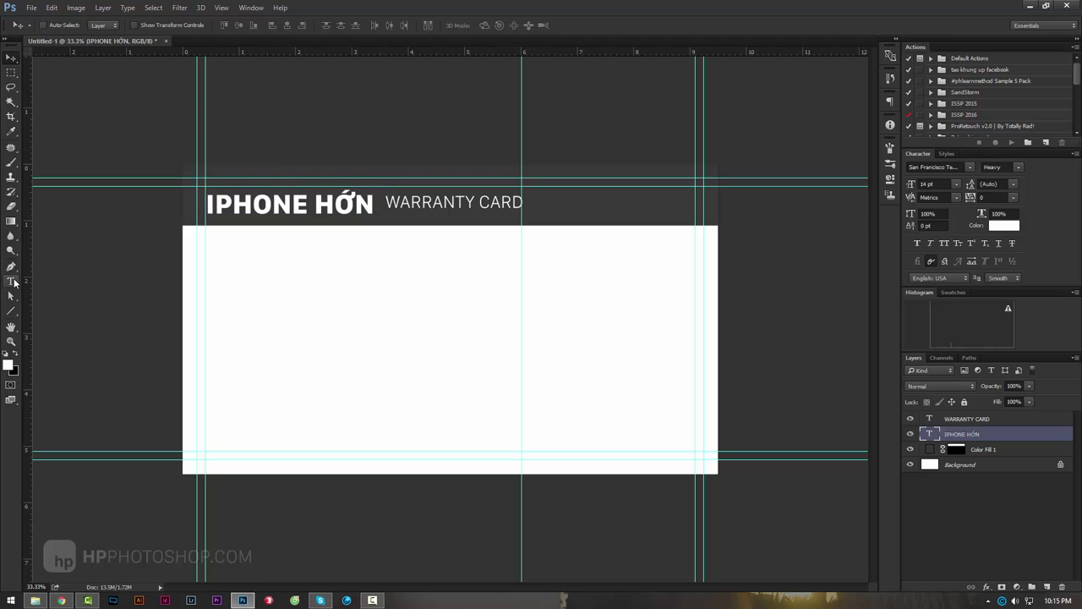
Set the IPHONE HỚN heading to 12 pt
click(11, 281)
triple_click(310, 205)
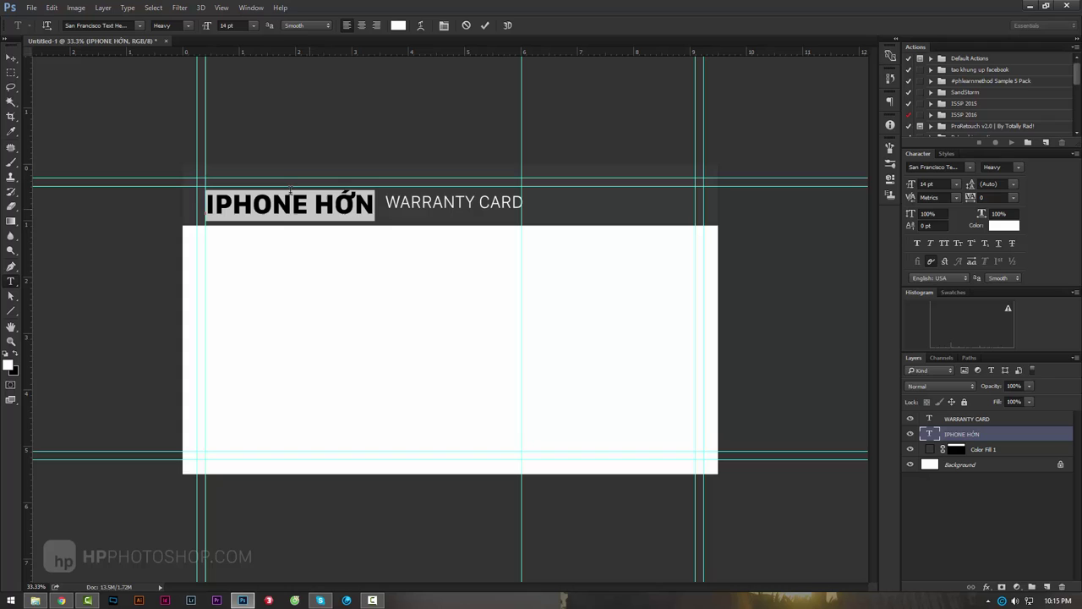
click(252, 25)
click(253, 118)
click(245, 205)
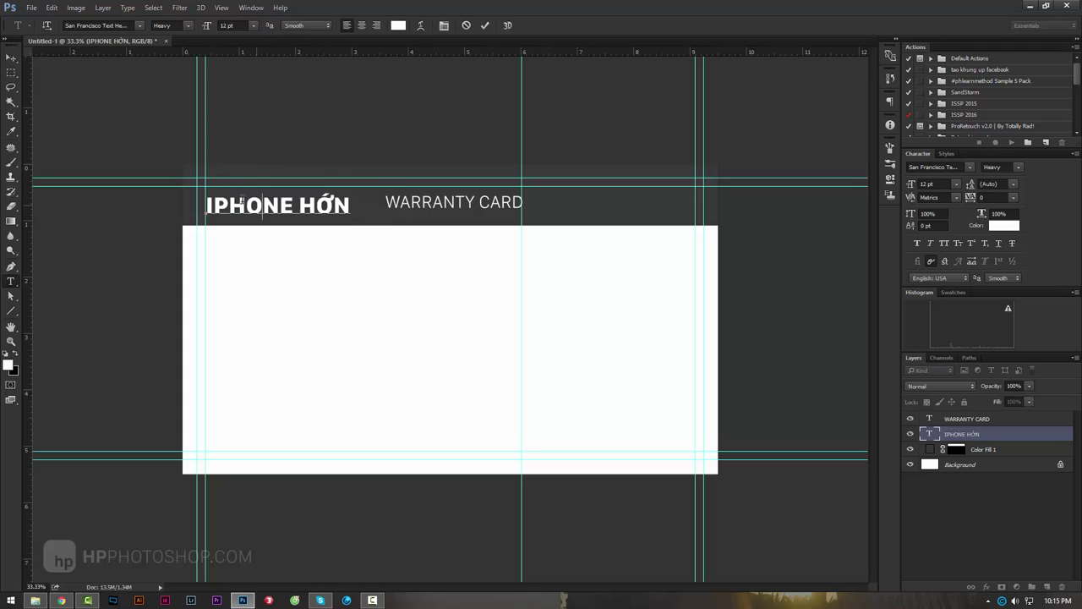
click(12, 72)
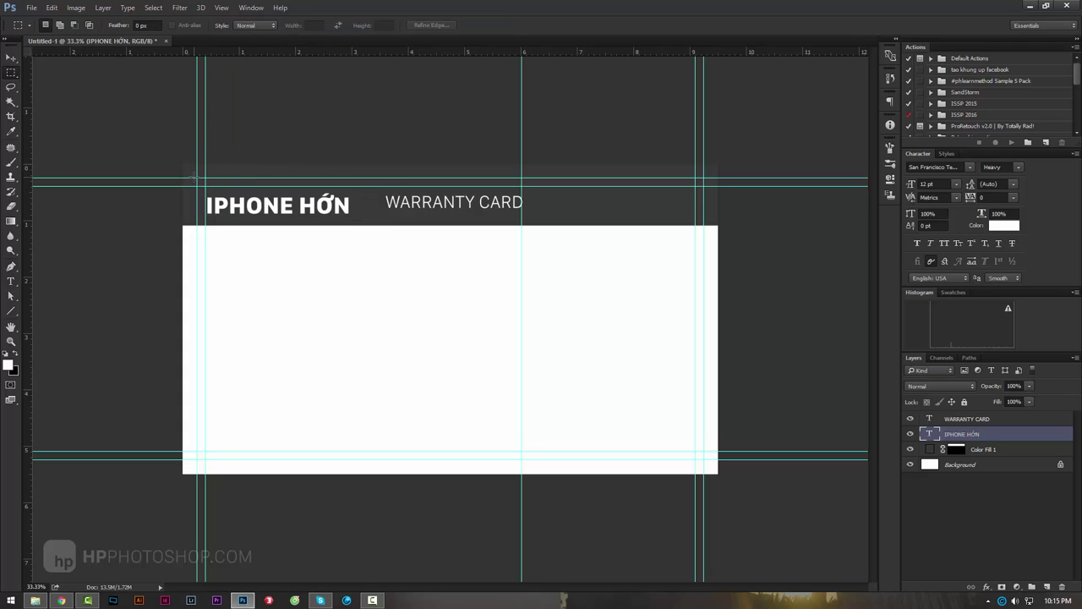
Re-centre IPHONE HỚN vertically in the header strip and move WARRANTY CARD closer to it
drag(197, 178, 522, 225)
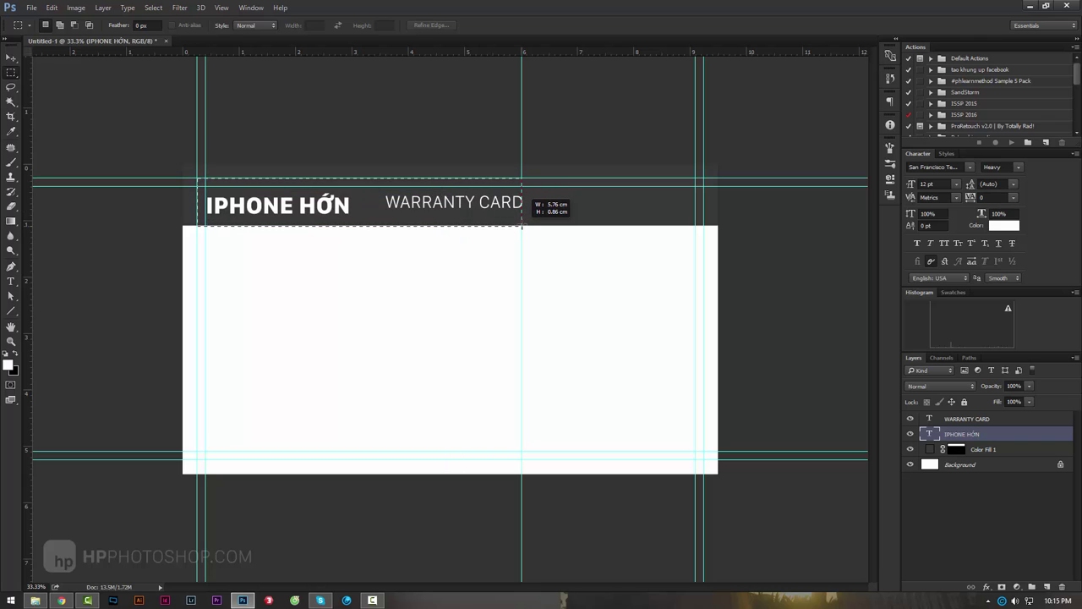
drag(522, 225, 521, 225)
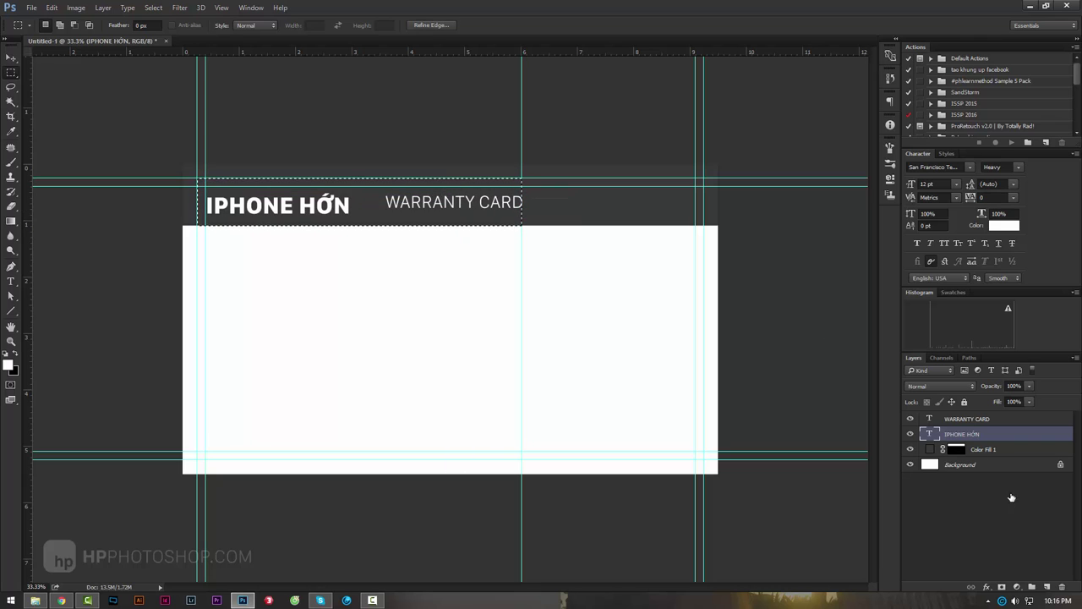
click(966, 418)
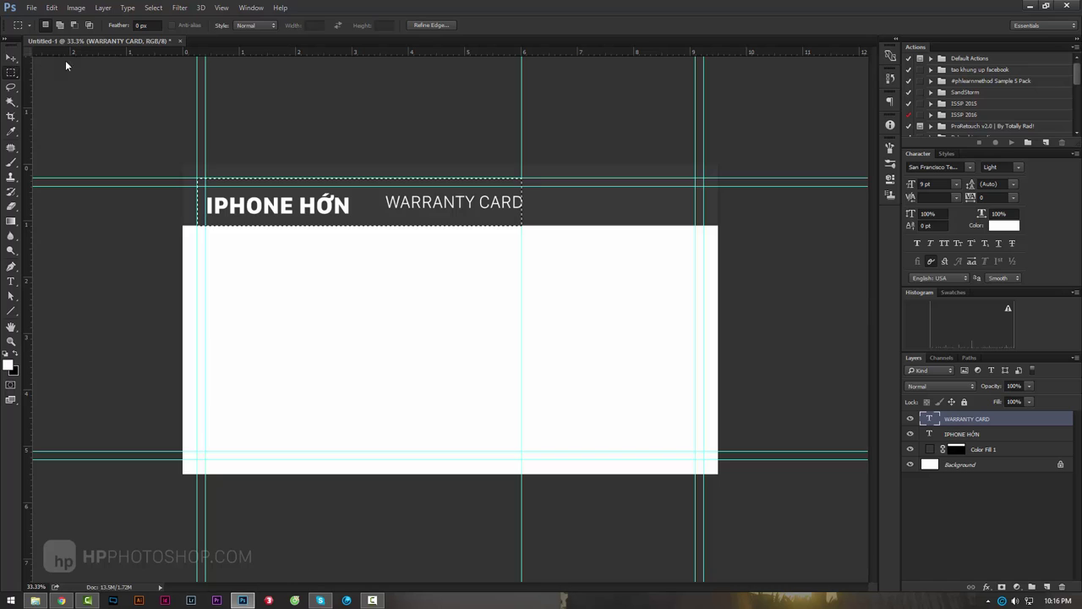
click(11, 57)
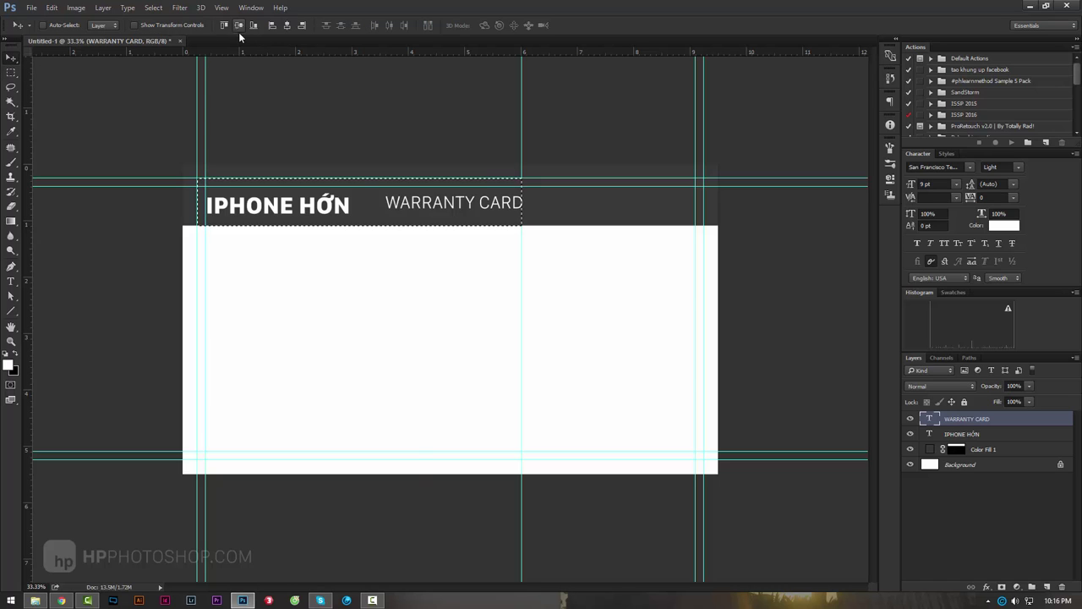
key(alt+bracketleft)
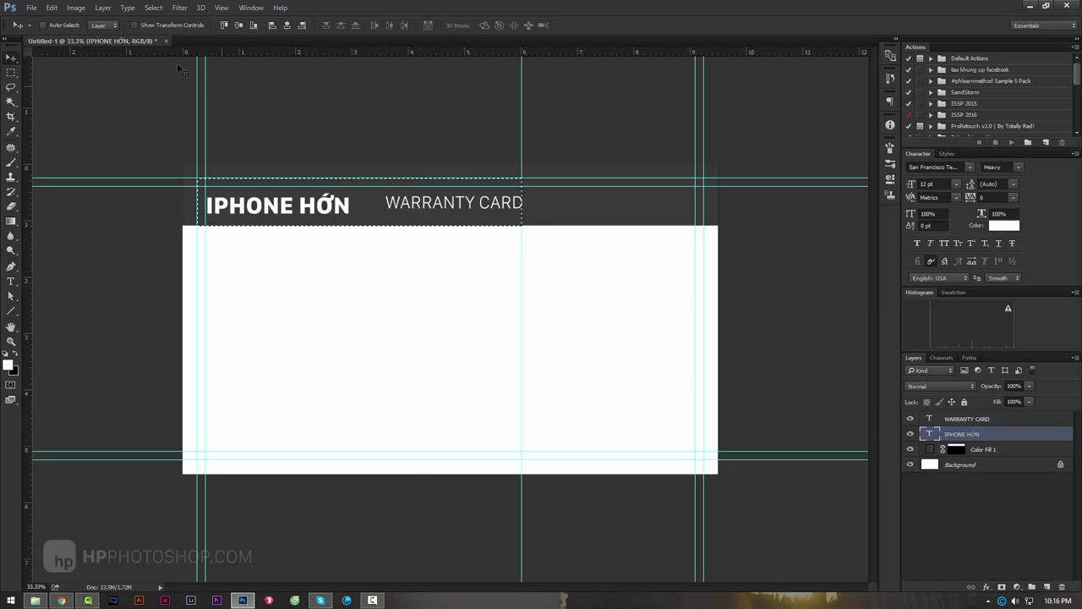
click(236, 27)
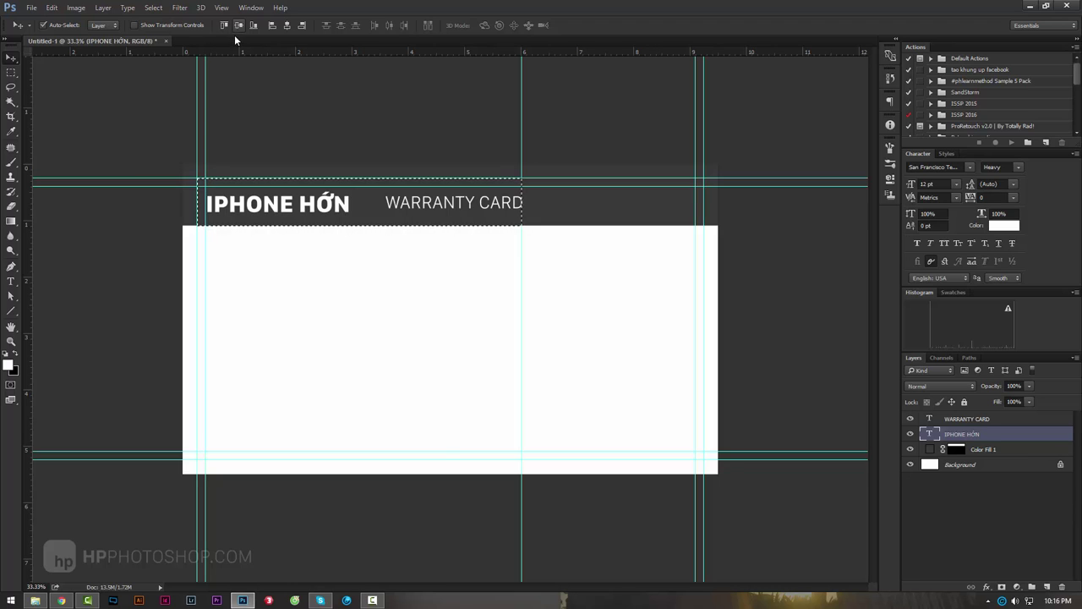
key(ctrl+d)
key(alt+bracketright)
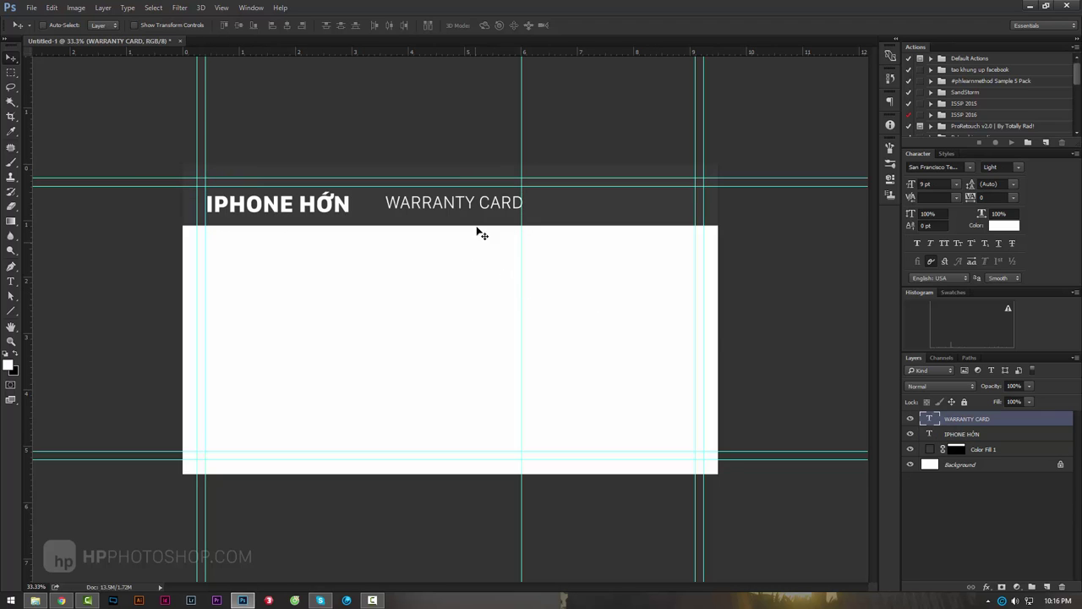
drag(486, 210, 473, 210)
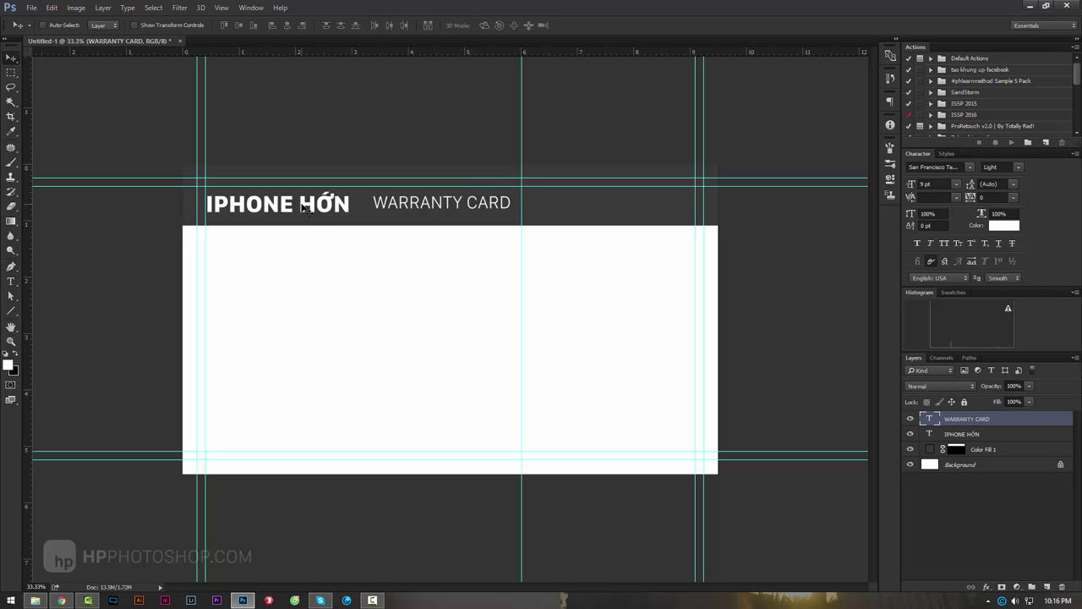
click(64, 597)
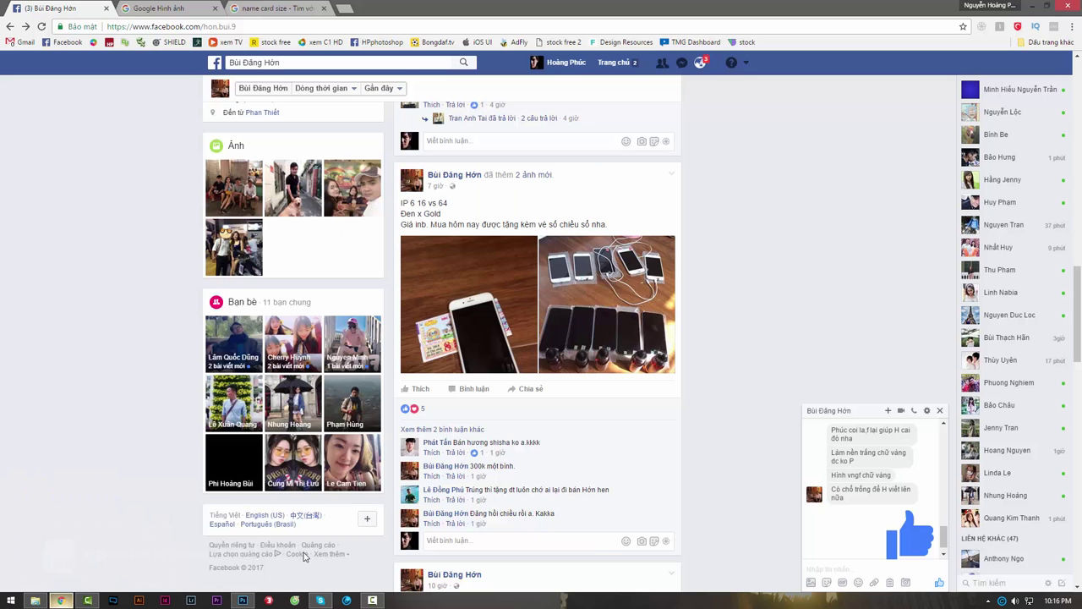
scroll(869, 501, up, 2)
scroll(869, 501, up, 2)
click(866, 495)
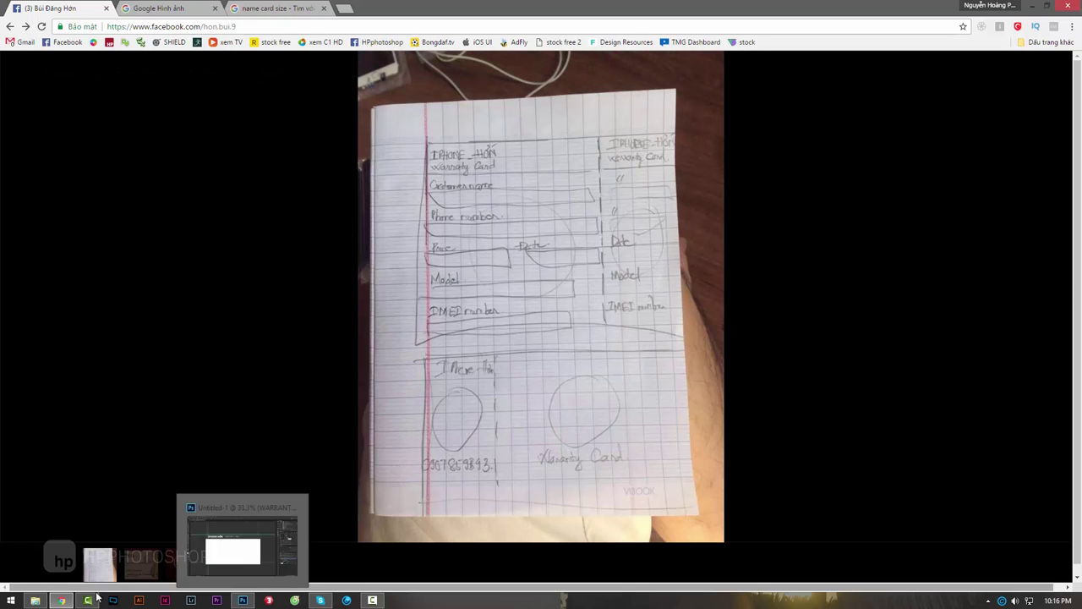
click(243, 600)
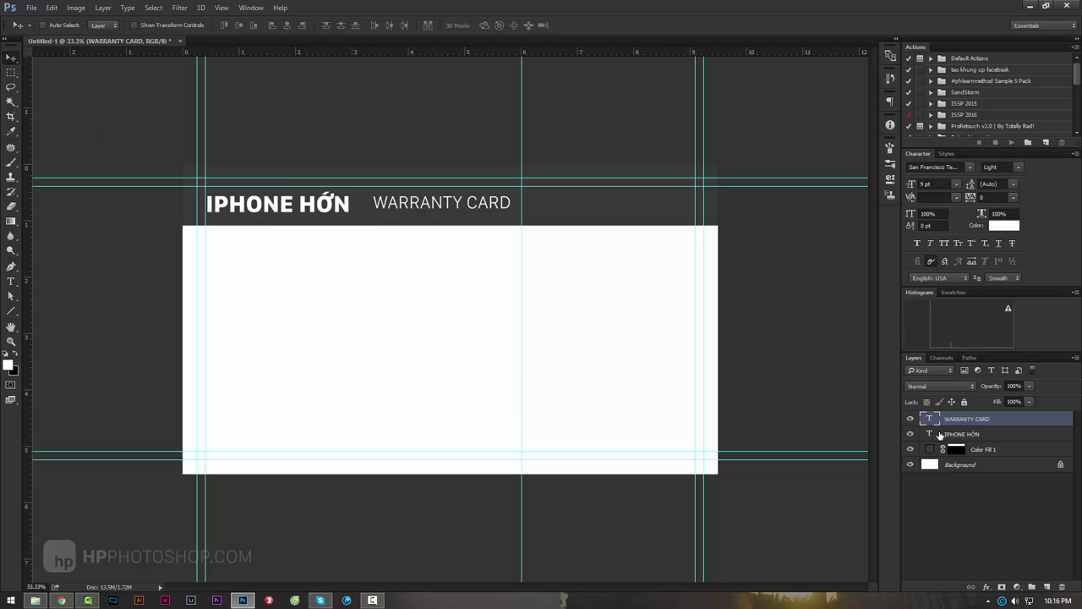
Type a new placeholder text line below the dark header
click(940, 434)
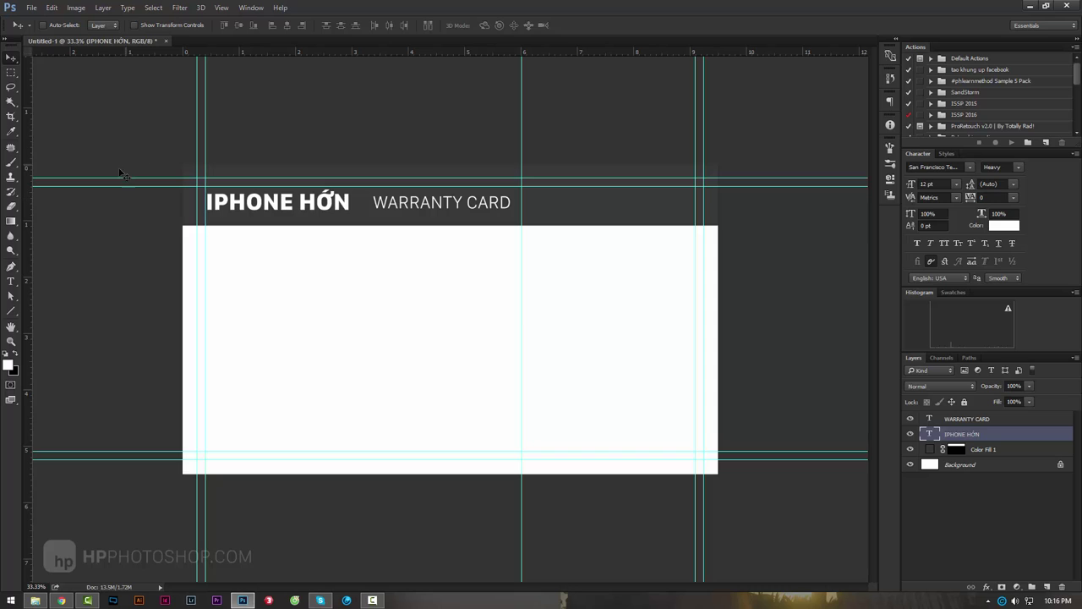
click(11, 282)
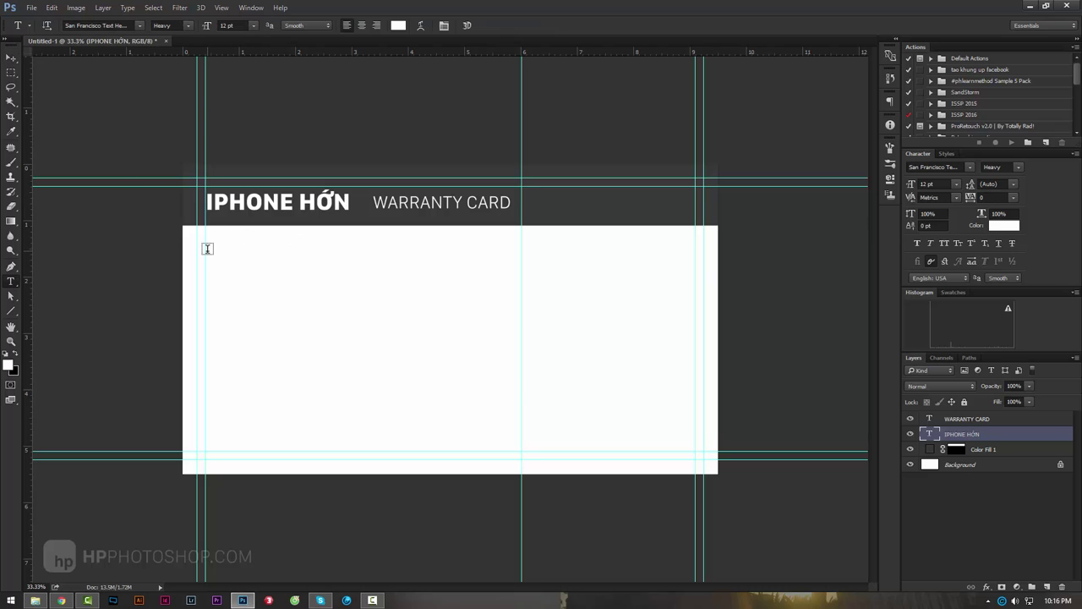
click(204, 254)
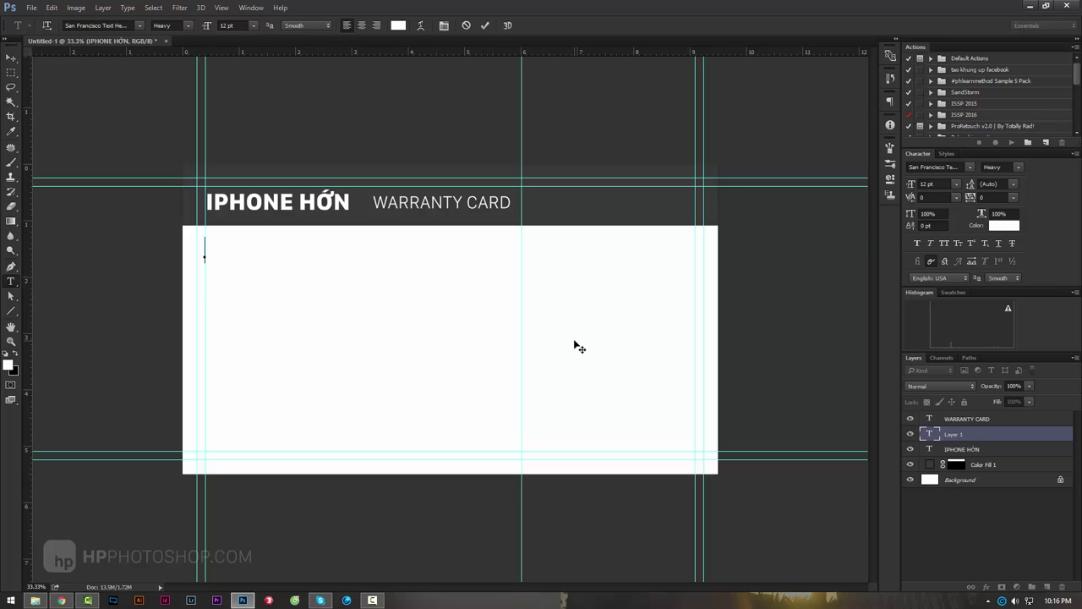
text(Bao hanh san pham)
key(ctrl+a)
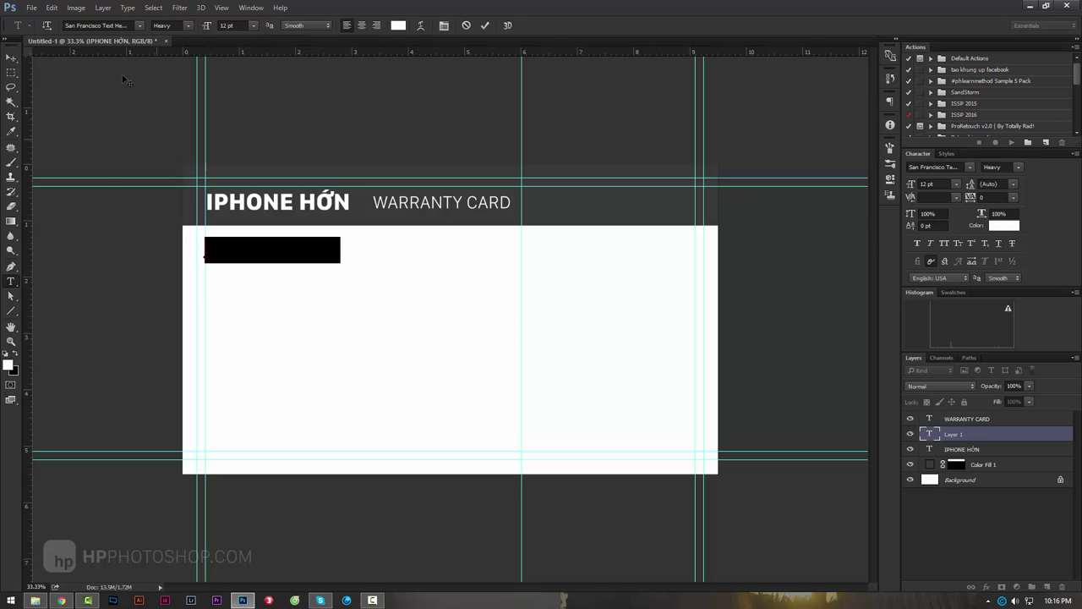
Make the placeholder black, Medium weight, 10 pt, then view the card sketch in Chrome
click(18, 355)
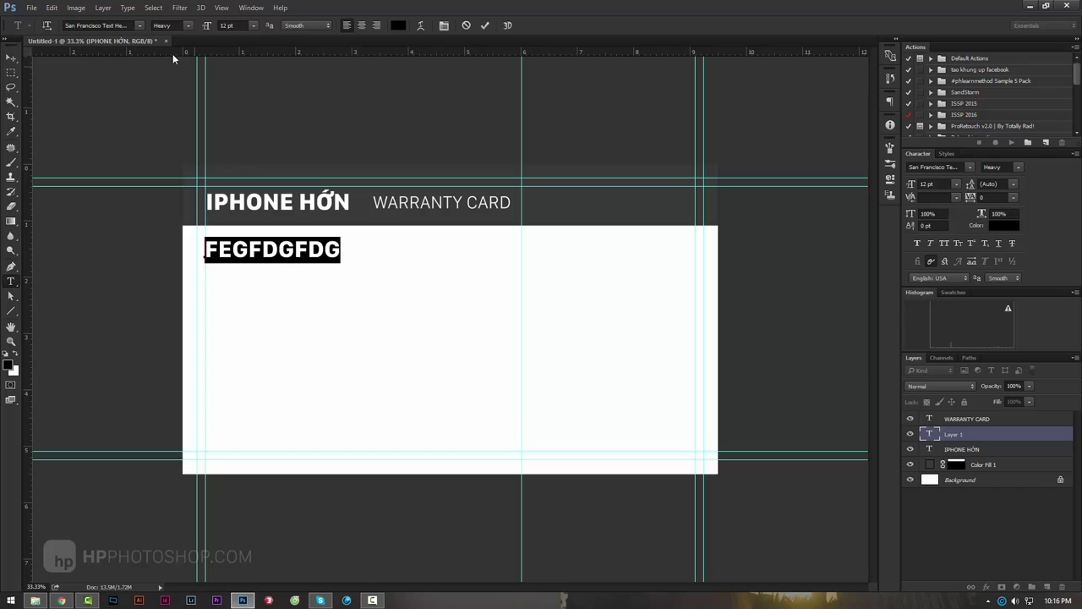
click(188, 25)
click(174, 144)
click(251, 25)
click(251, 88)
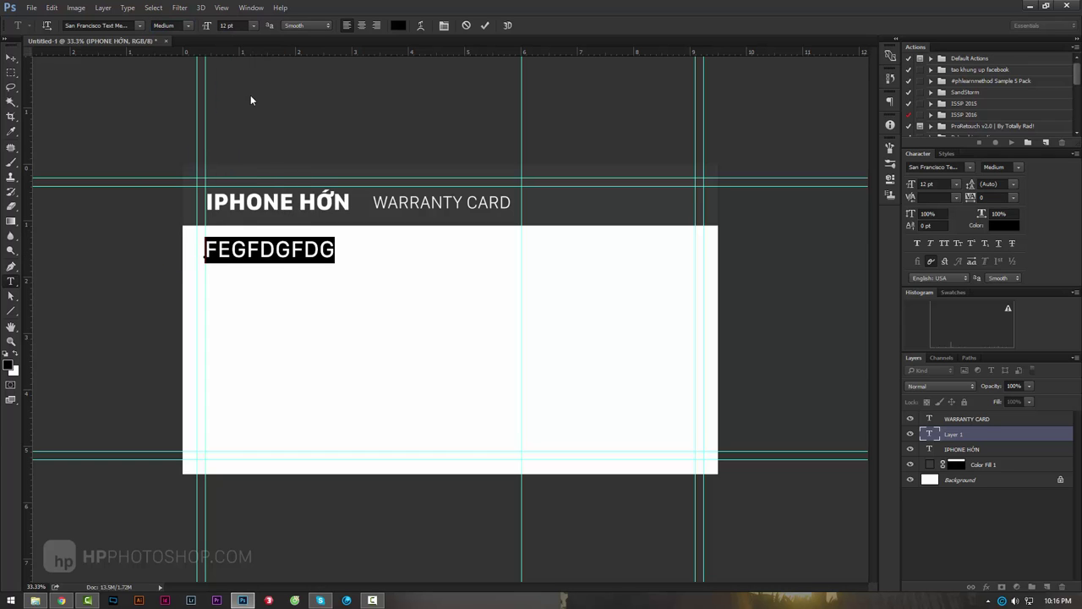
click(263, 252)
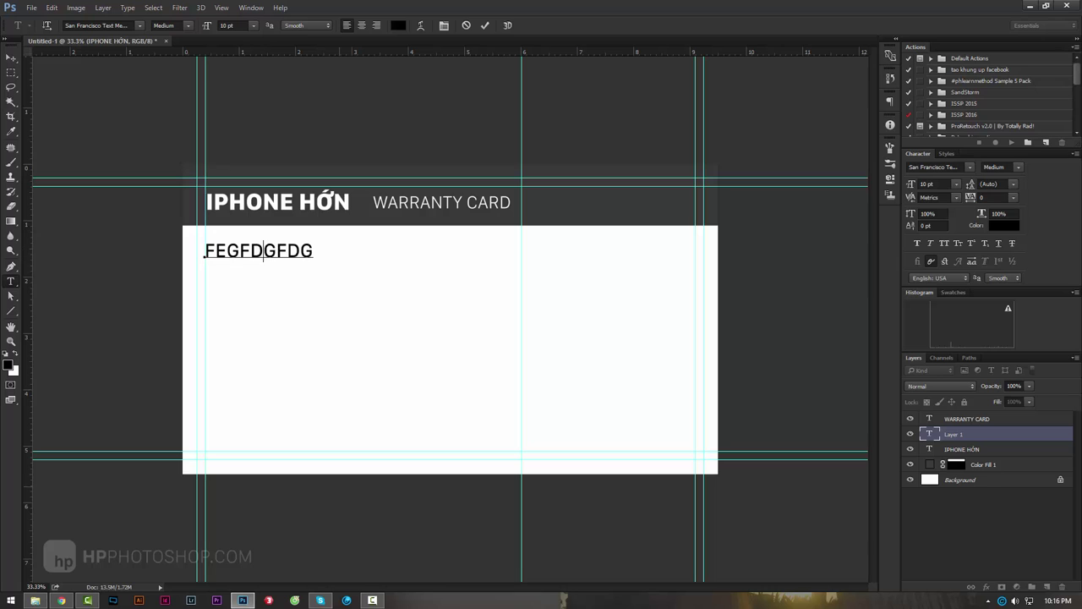
click(61, 600)
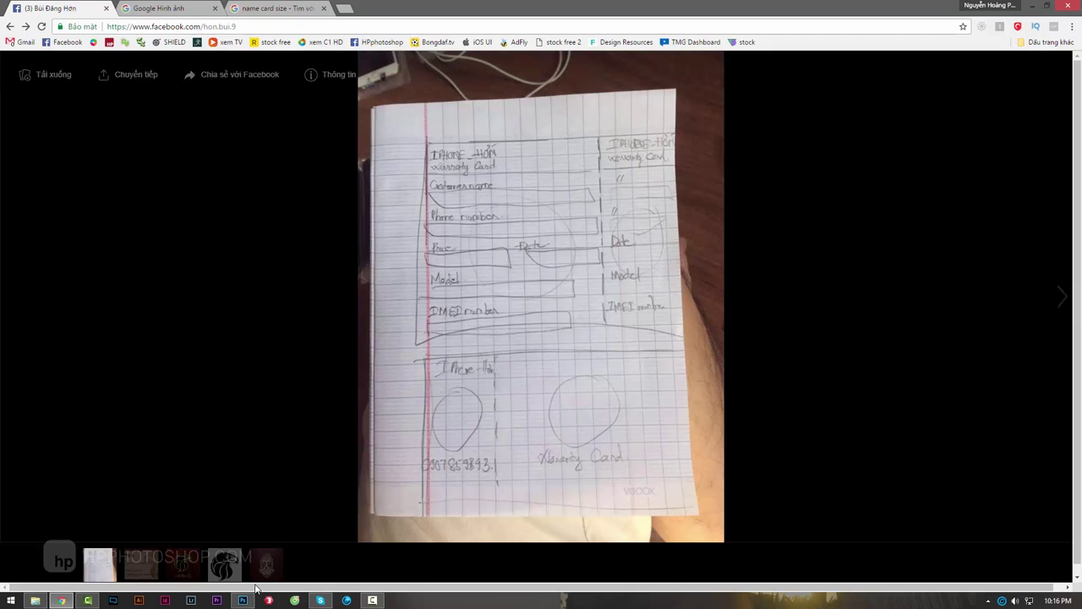
Return to the Photoshop warranty card and select the FEGFDGFDG placeholder text
click(41, 601)
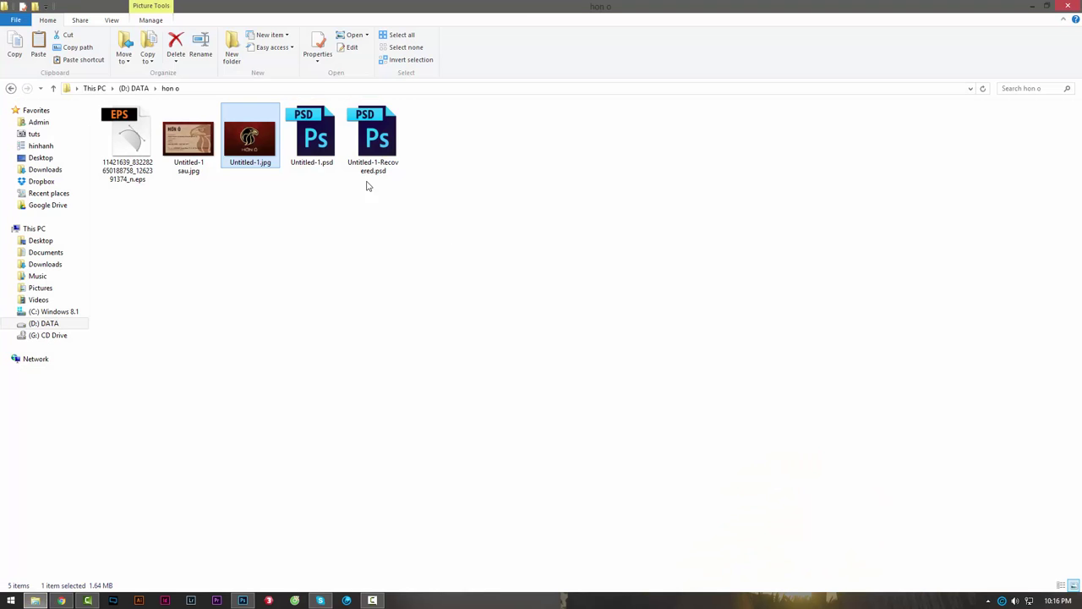
click(243, 600)
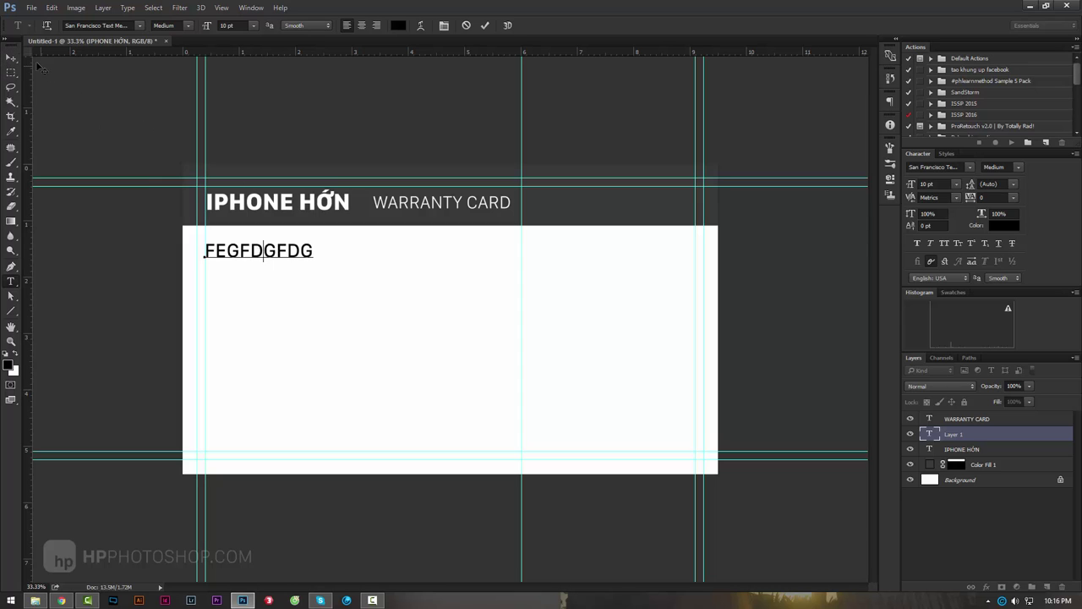
double_click(276, 250)
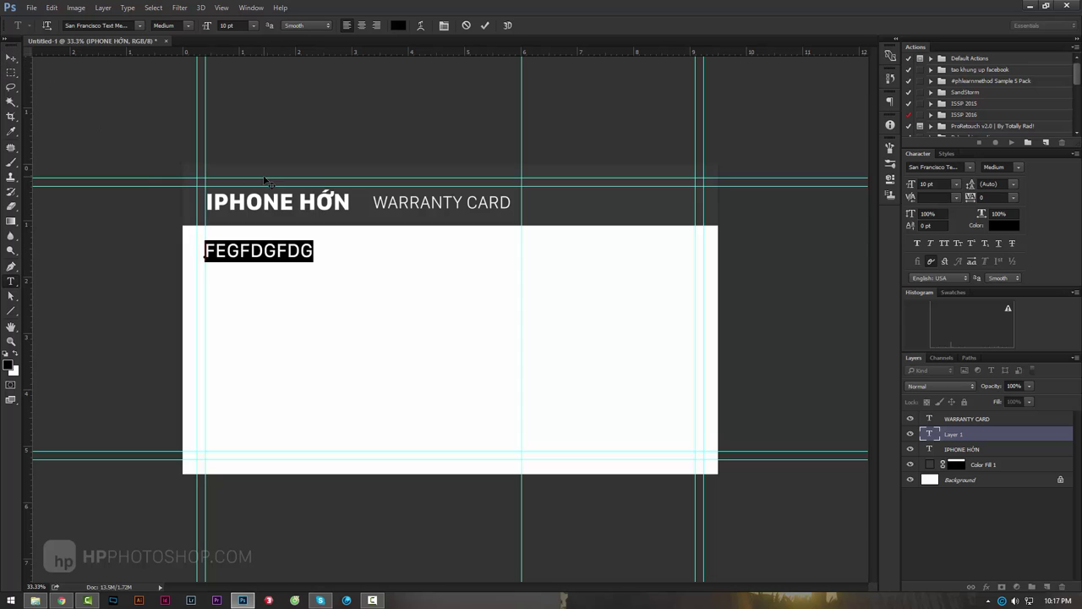
Set FEGFDGFDG to 8 pt and move its layer above WARRANTY CARD
click(253, 25)
click(258, 74)
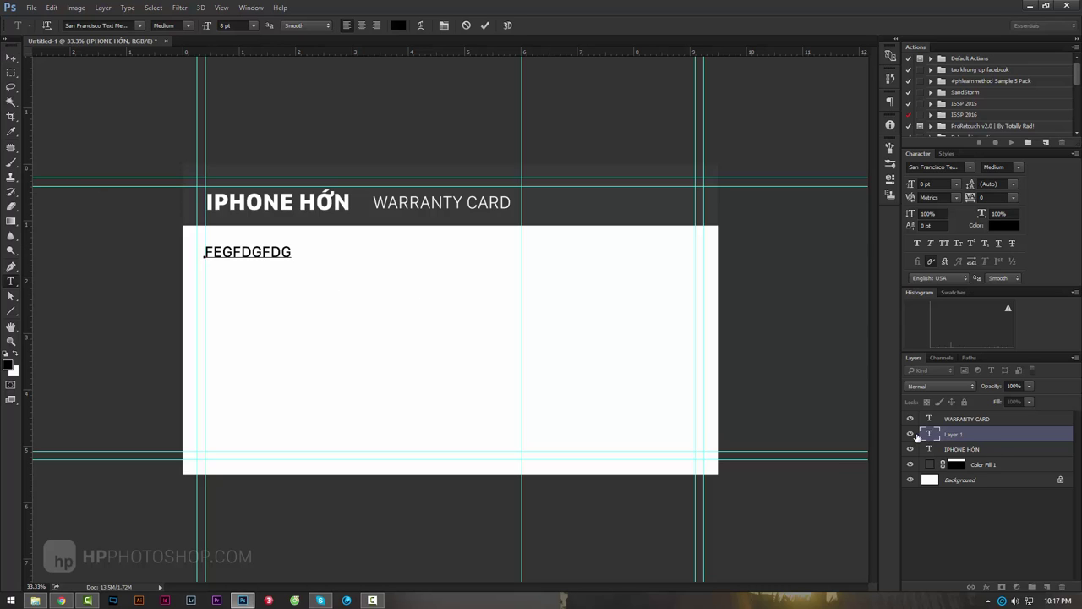
click(919, 436)
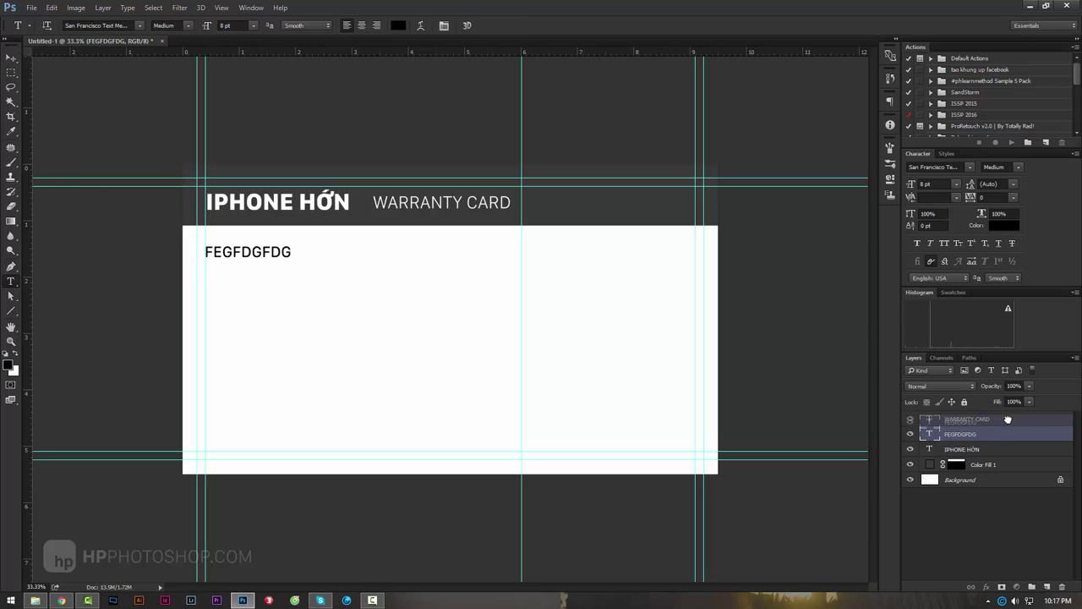
drag(997, 436, 1006, 418)
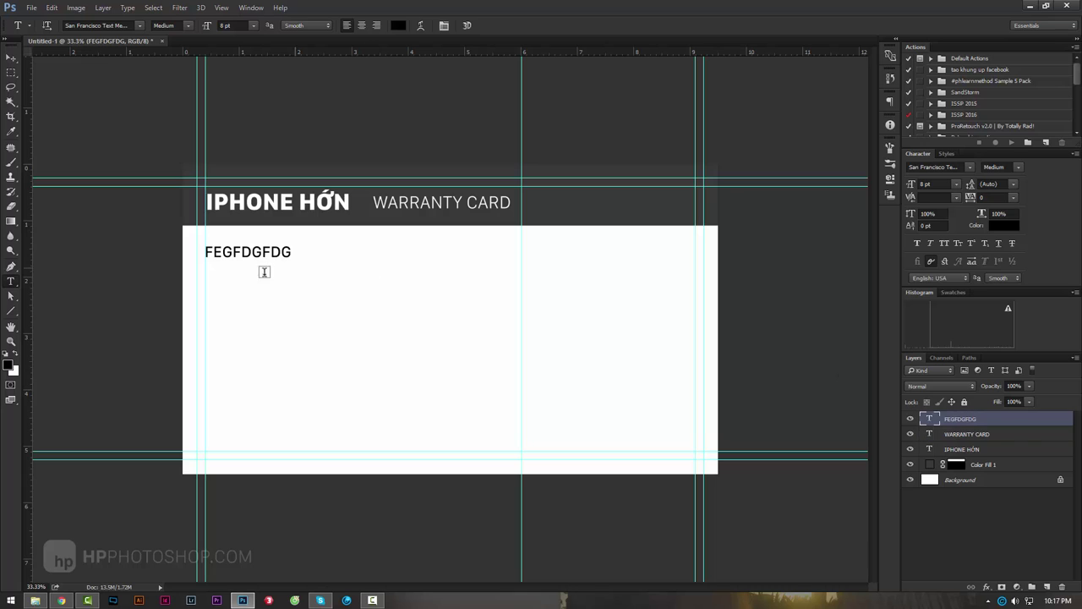
double_click(1006, 418)
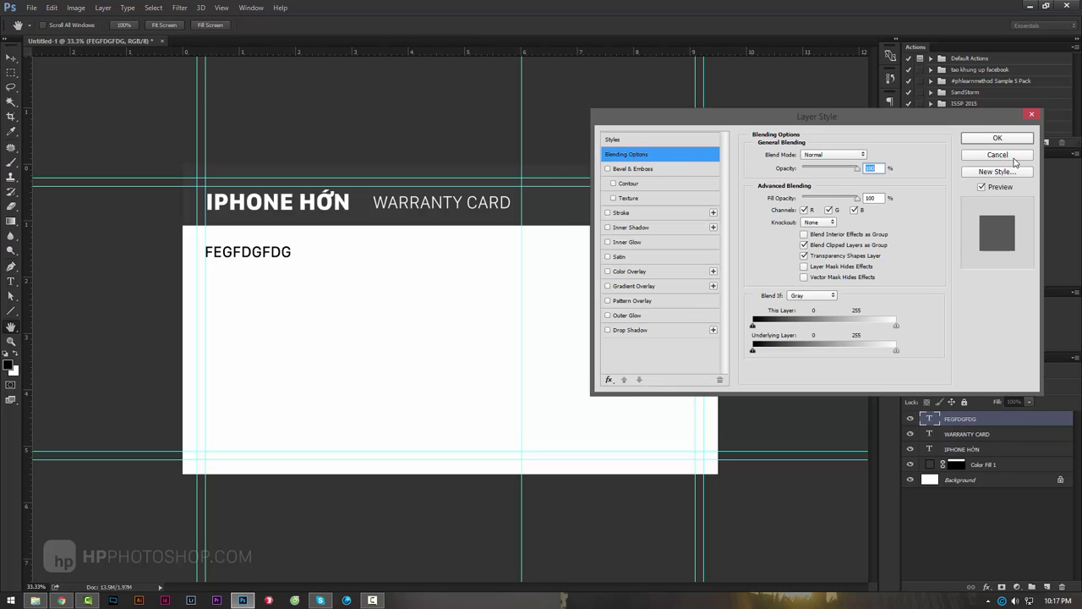
Dismiss Layer Style and colour the FEGFDGFDG text orange #ff5a00
key(Escape)
click(1002, 225)
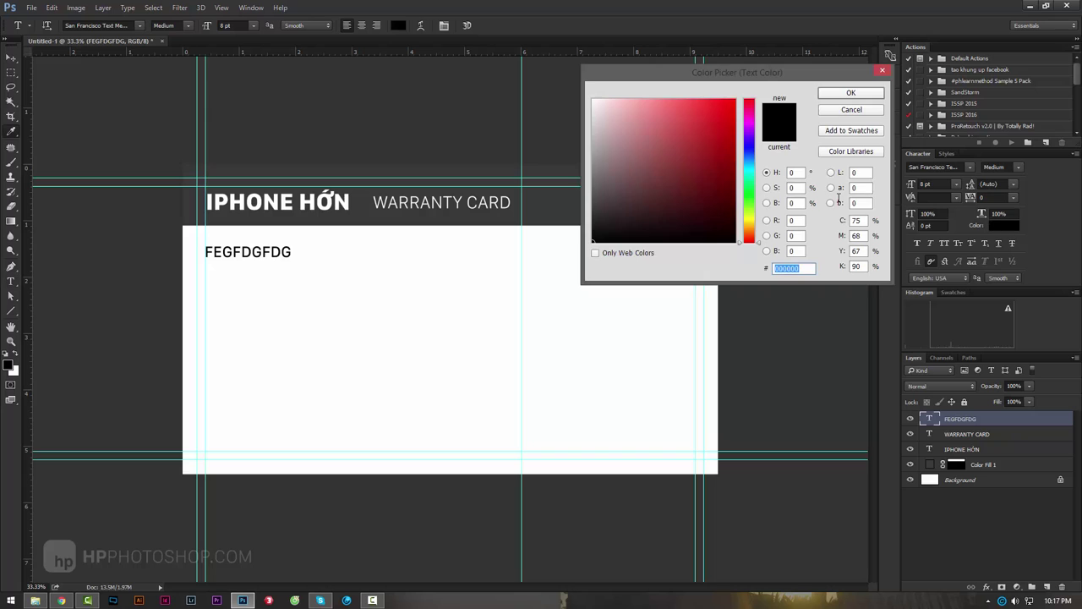
click(750, 224)
click(687, 116)
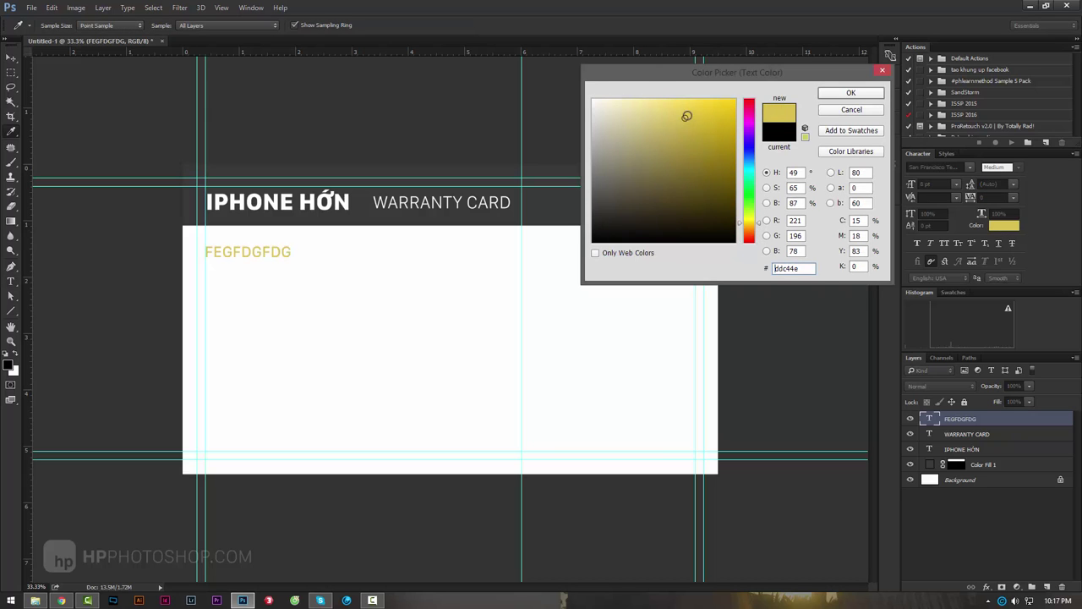
mouse_move(684, 119)
mouse_down()
mouse_move(683, 160)
mouse_move(685, 110)
mouse_up()
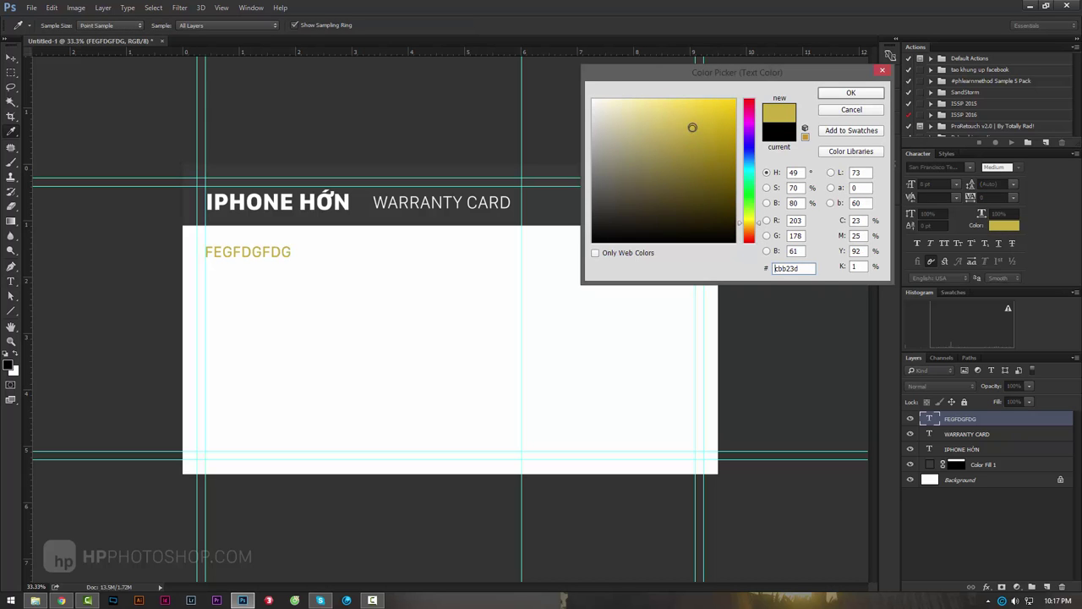
drag(749, 222, 749, 234)
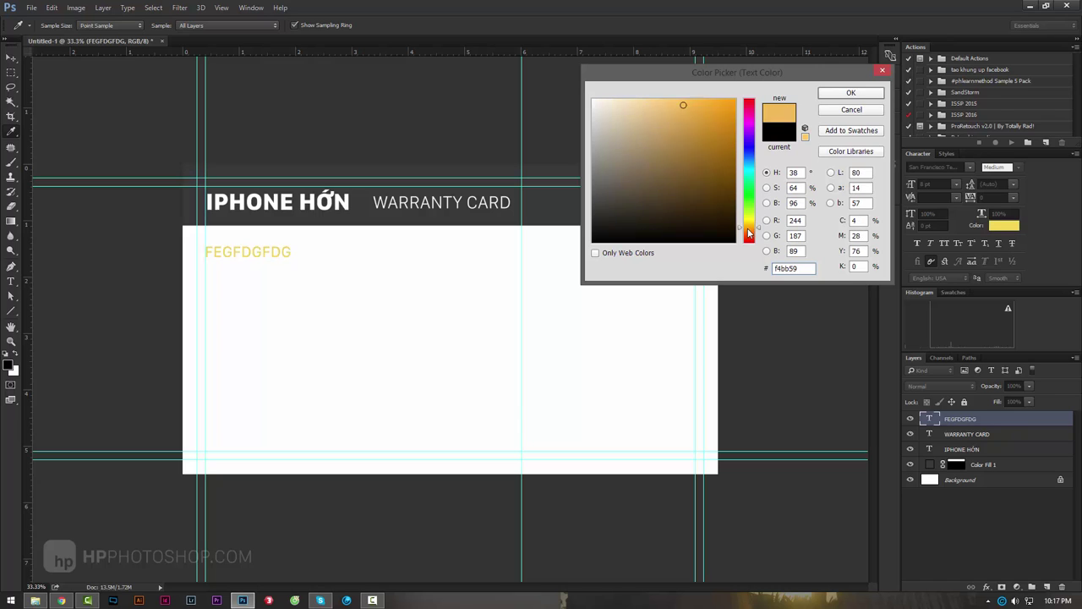
mouse_move(712, 115)
mouse_down()
mouse_move(732, 93)
mouse_move(710, 101)
mouse_up()
click(860, 96)
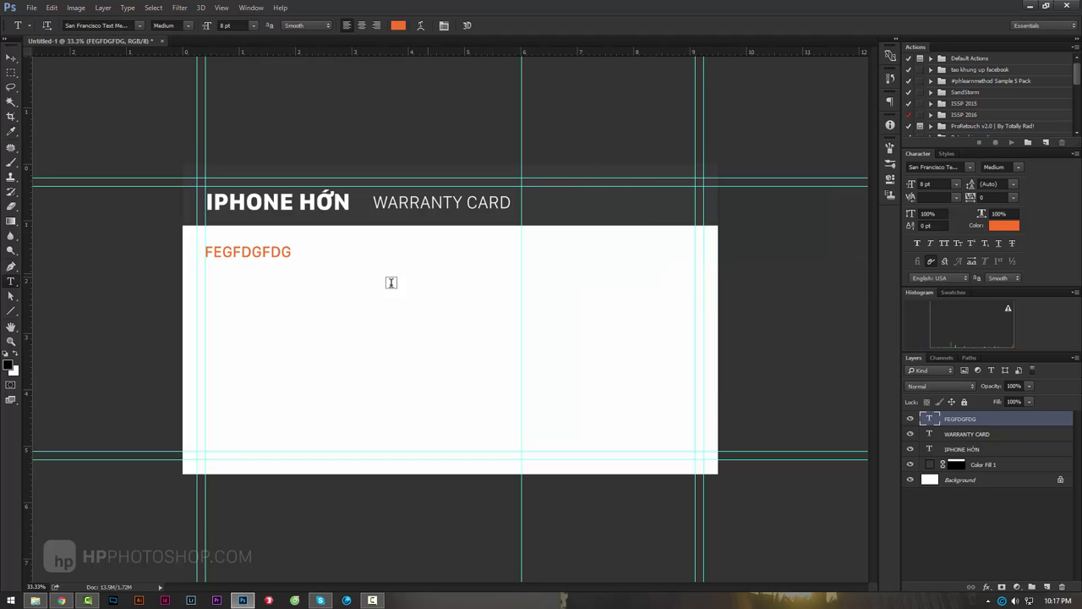
Send the Facebook chat messages 'xài màu cam nha ku' and 'vàng khò nhìn lèm'
click(61, 600)
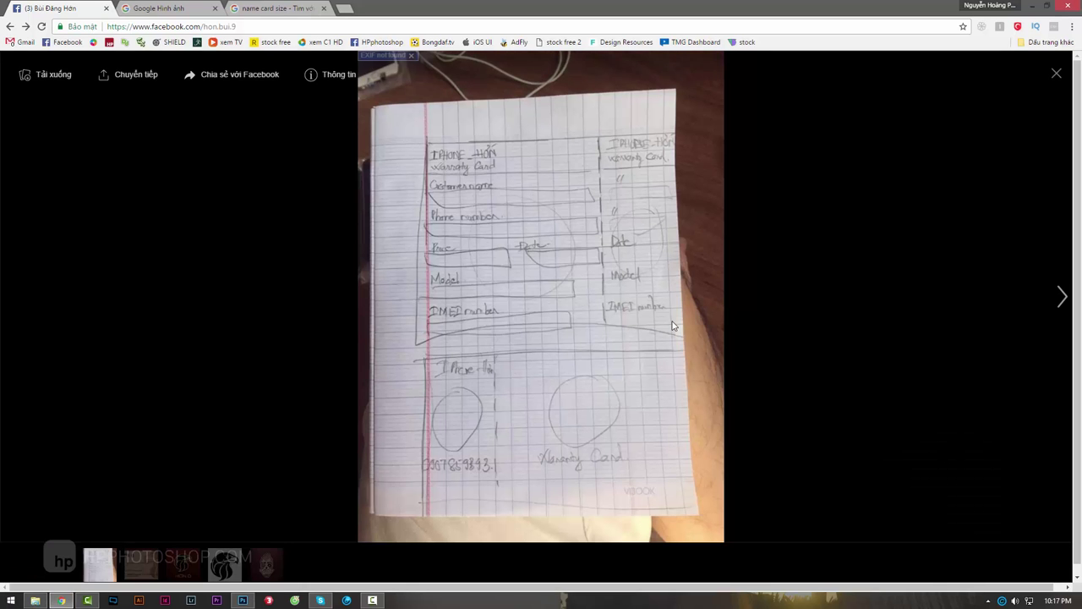
click(188, 273)
click(875, 568)
text(xài màu cam nha ku)
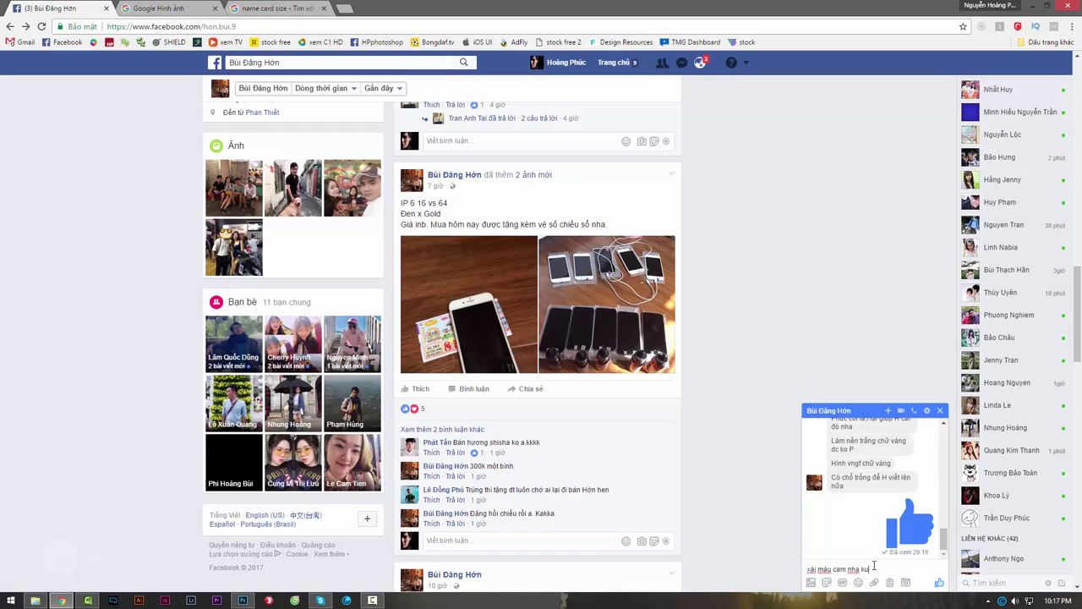
key(Return)
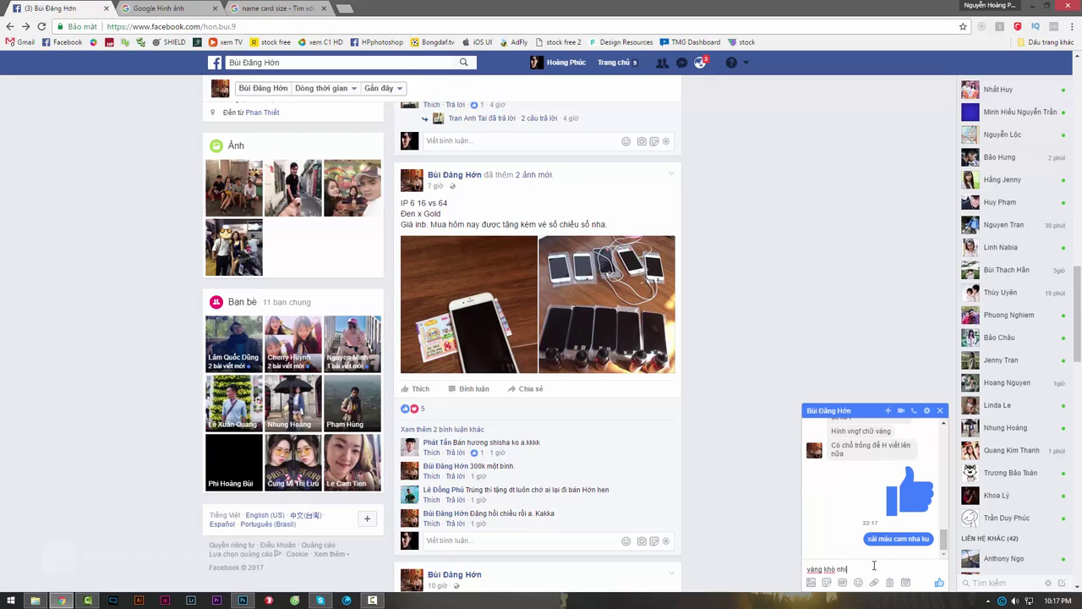
key(Return)
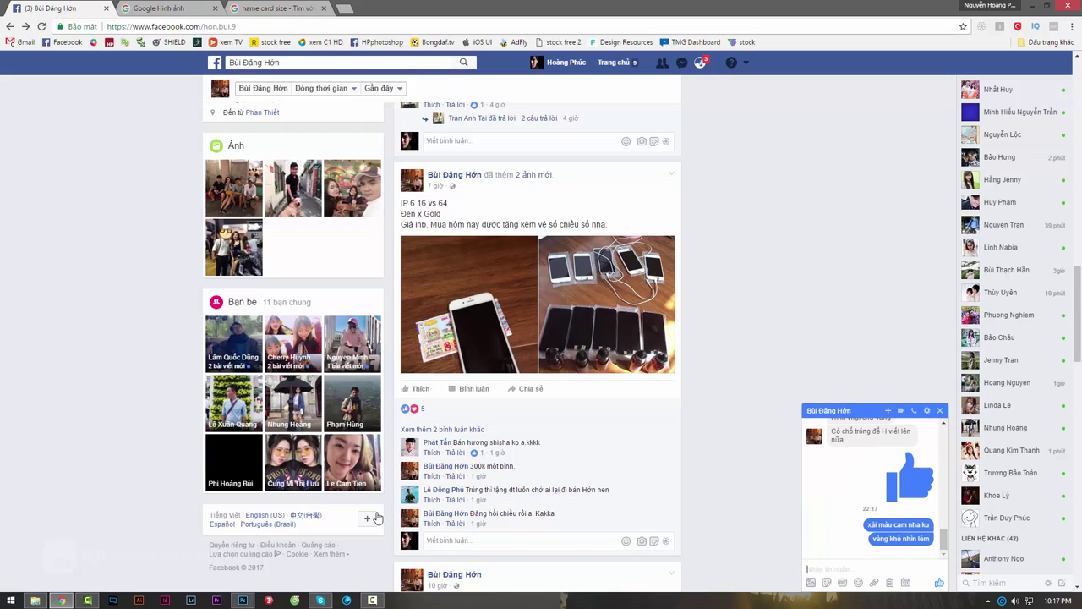
Back in Photoshop, select all of the FEGFDGFDG placeholder text
click(243, 600)
click(285, 251)
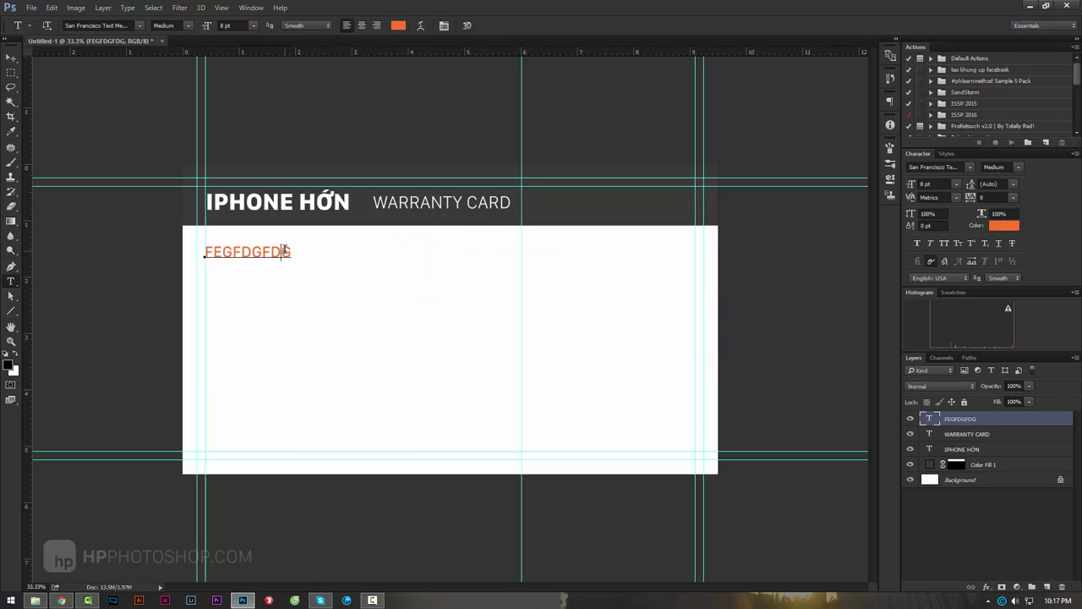
double_click(285, 251)
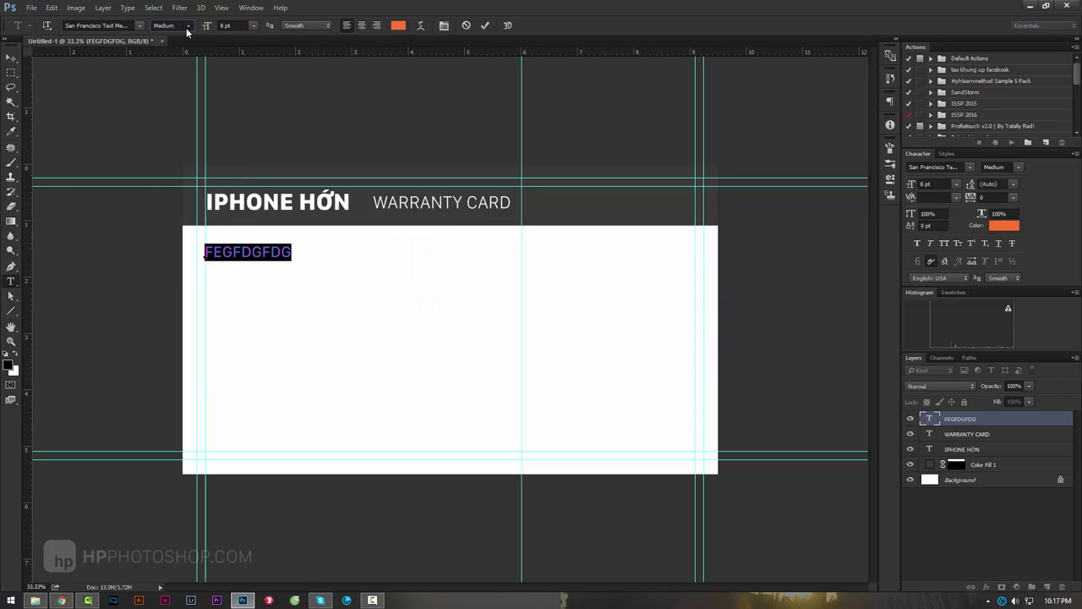
click(245, 254)
double_click(244, 252)
Reopen the sketch photo from the Facebook chat, then return to Photoshop
click(61, 599)
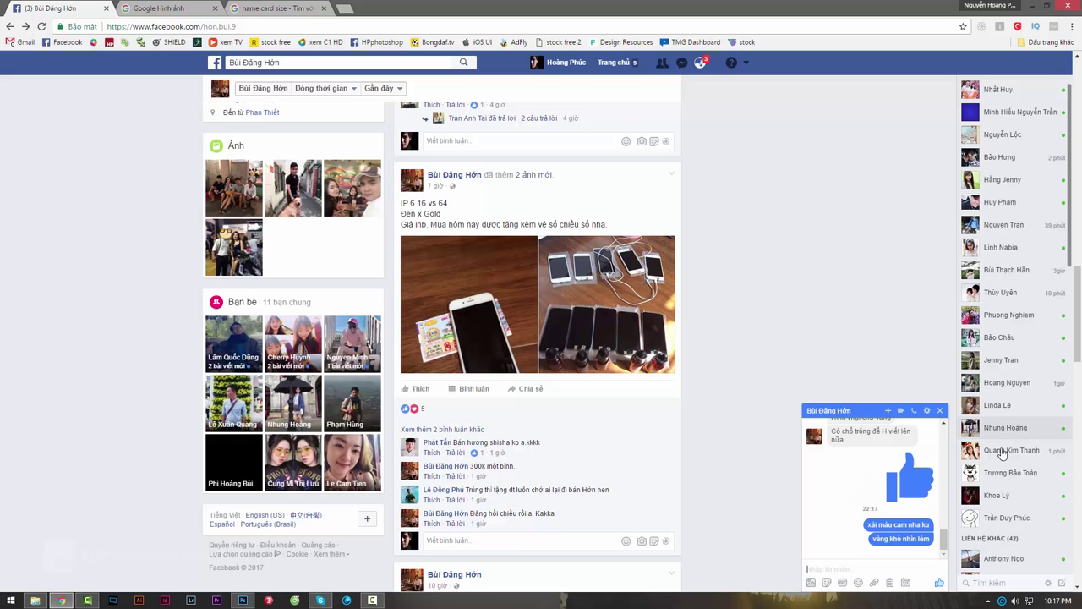
scroll(864, 482, up, 3)
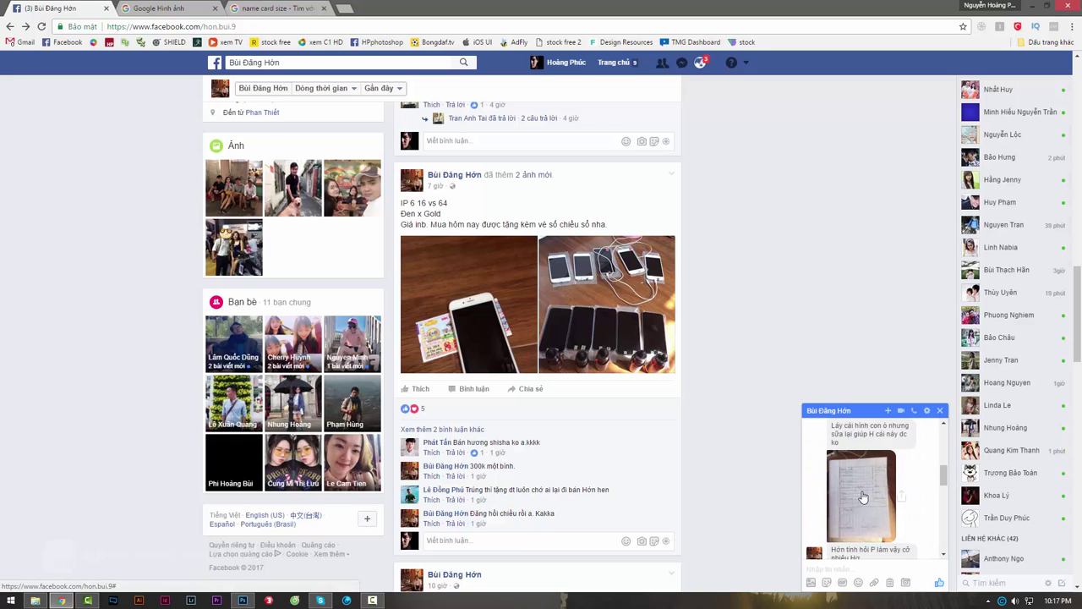
middle_click(863, 494)
click(203, 7)
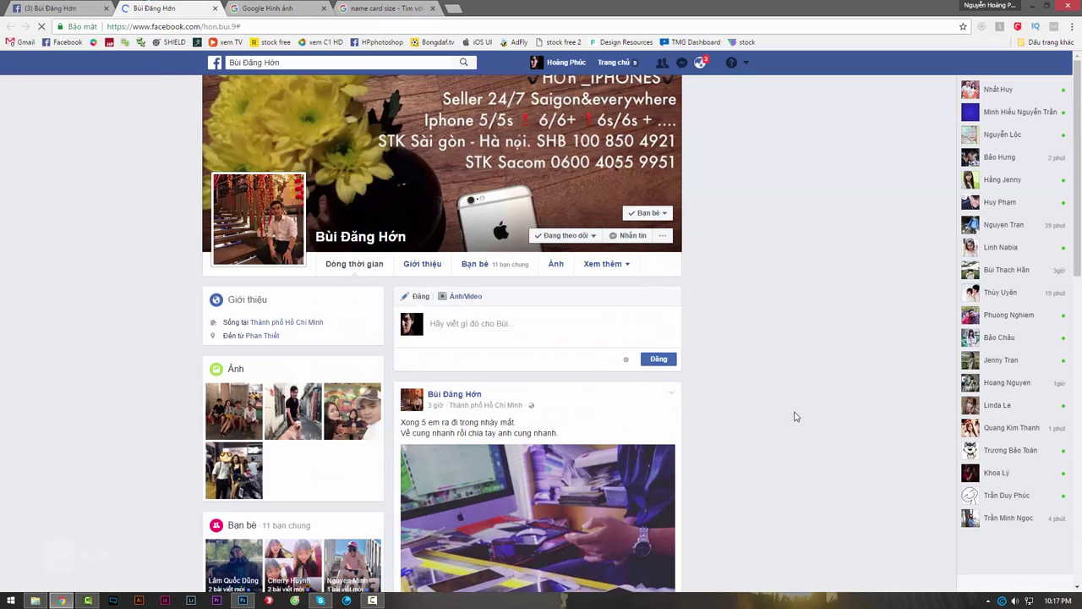
key(ctrl+w)
click(852, 504)
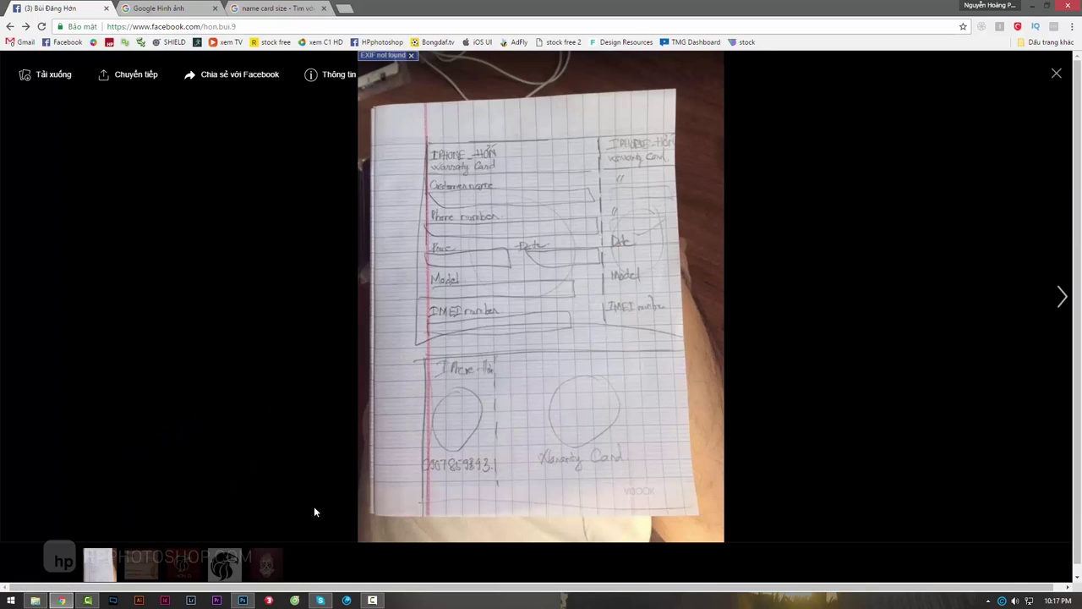
key(alt+Tab)
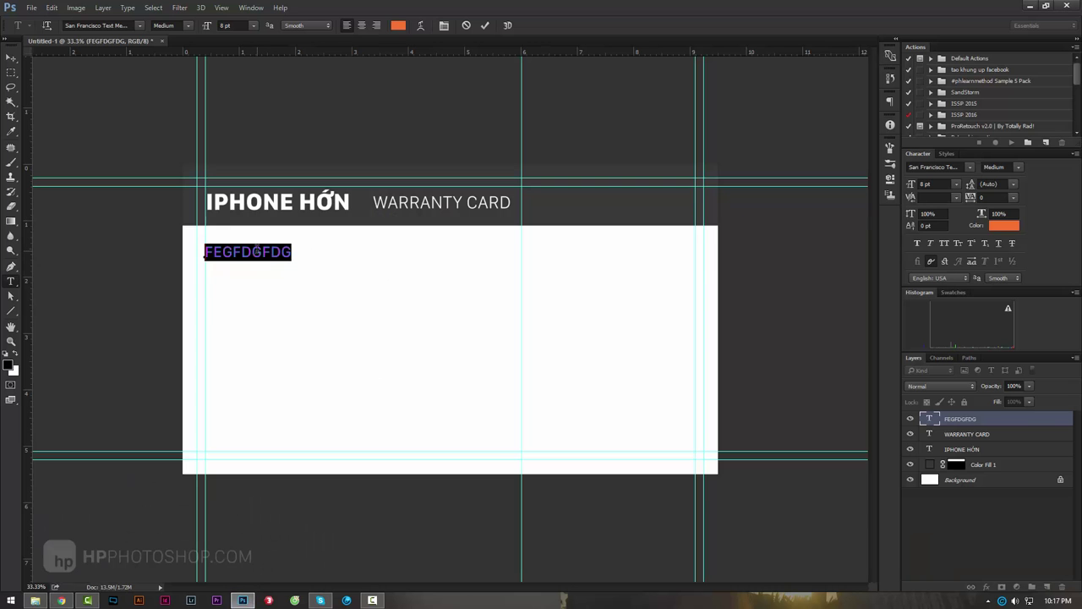
Replace the placeholder with 'Customer Name (họ và tên)' and commit it
text(Custom)
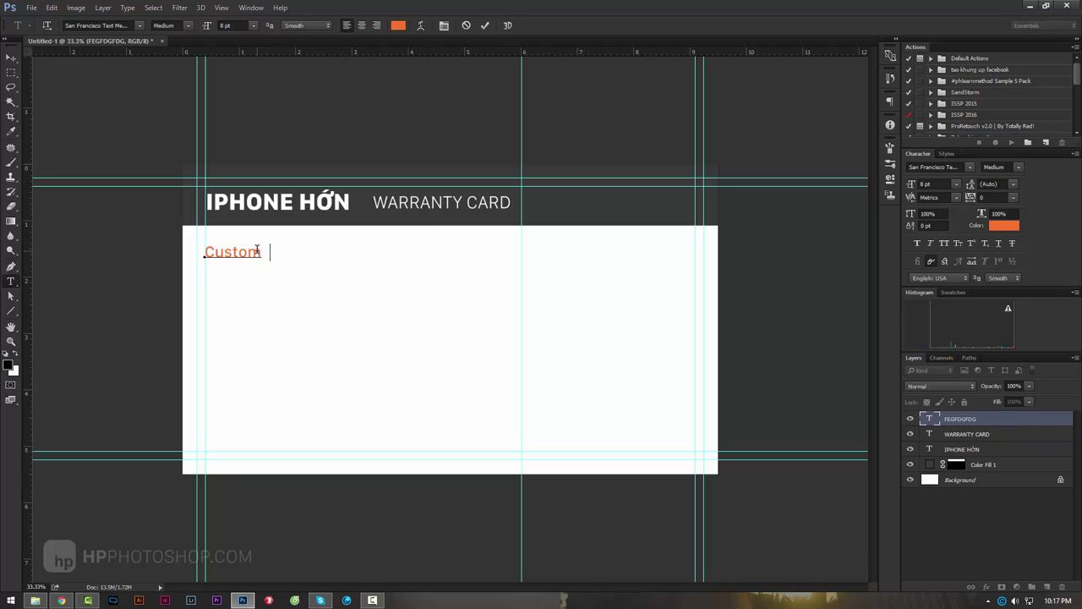
text(er Name ()
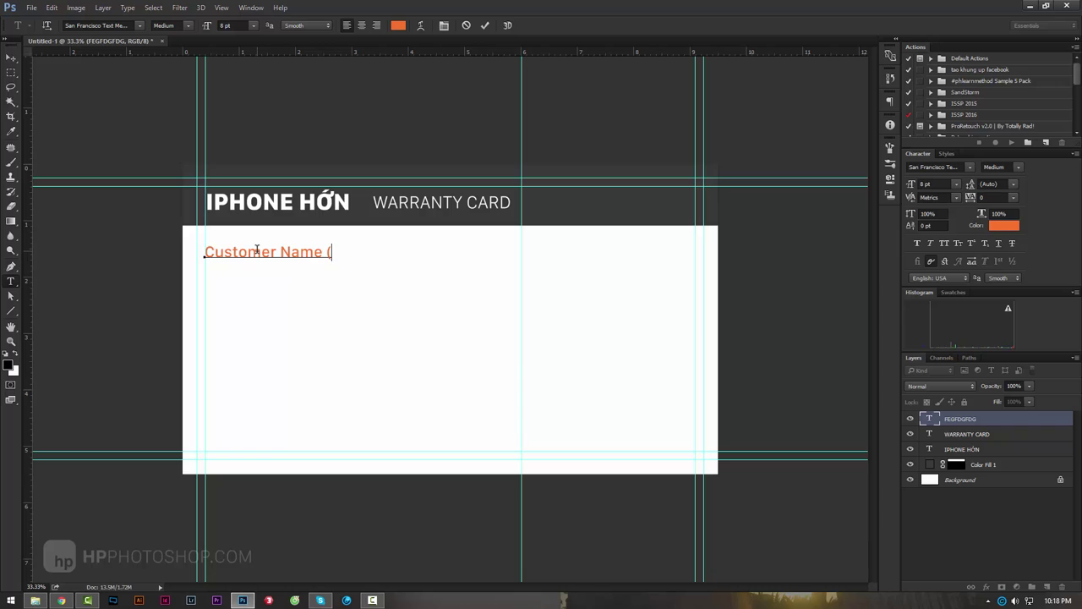
key(BackSpace)
key(BackSpace)
key(BackSpace)
text(ho)
text(à t)
text())
click(11, 57)
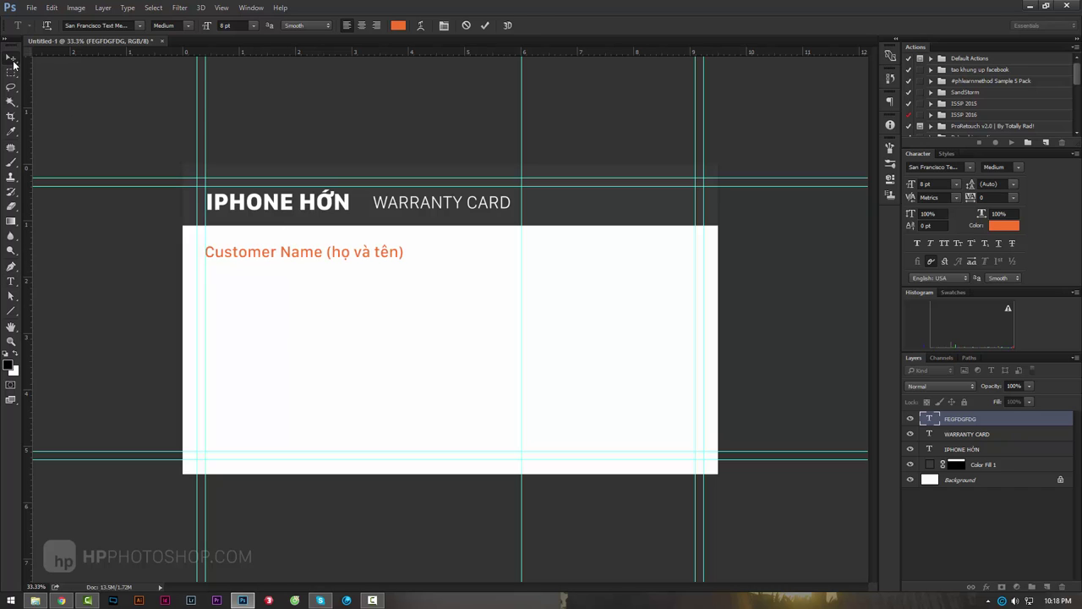
Nudge the Customer Name label up and add a vertical guide near the card's centre
drag(309, 258, 307, 248)
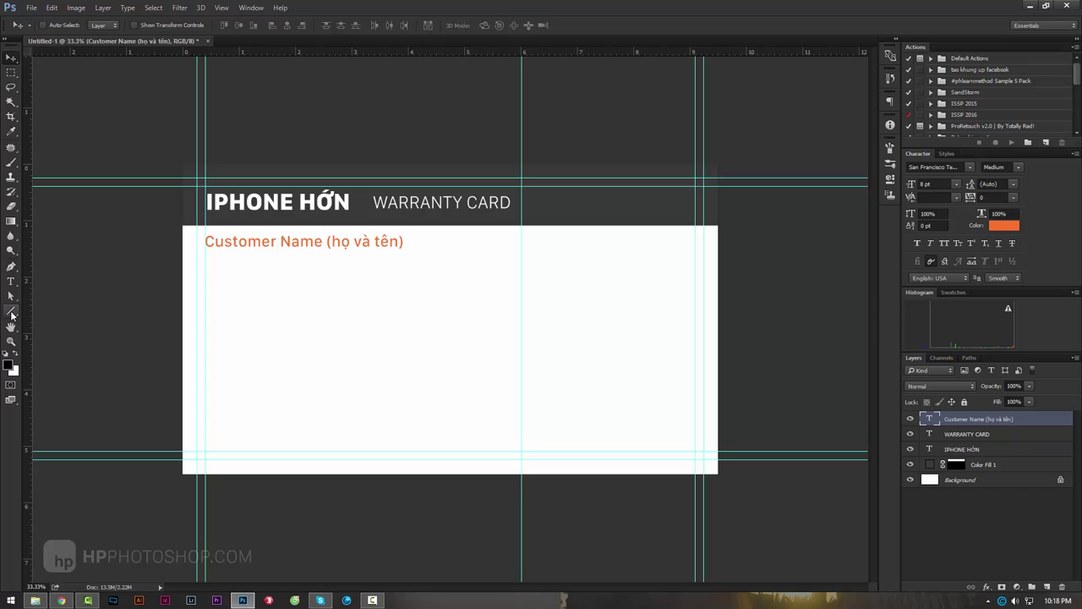
drag(11, 310, 51, 311)
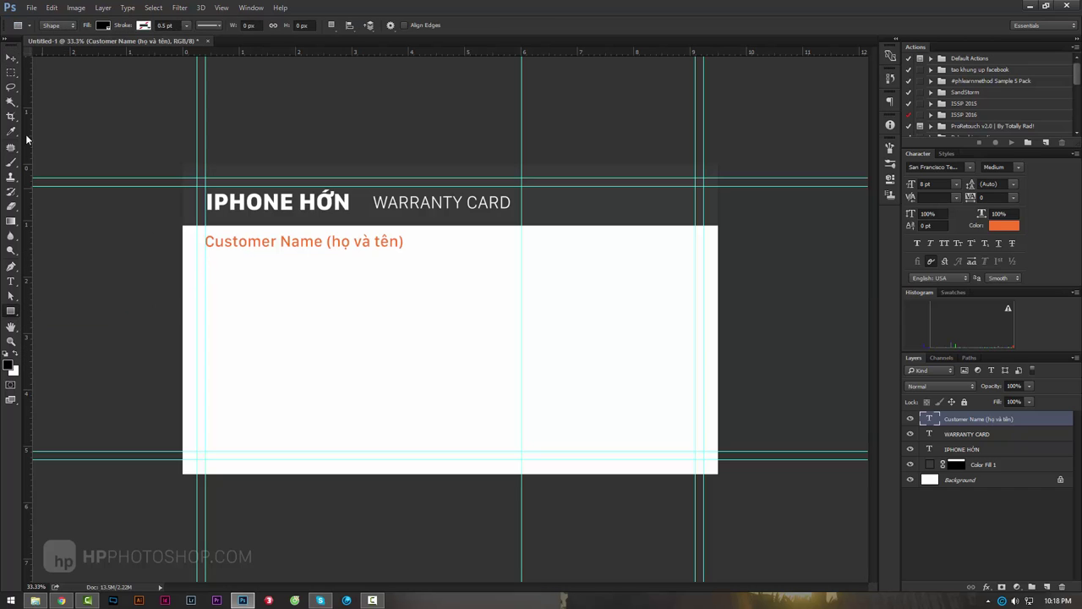
click(11, 72)
drag(195, 259, 203, 266)
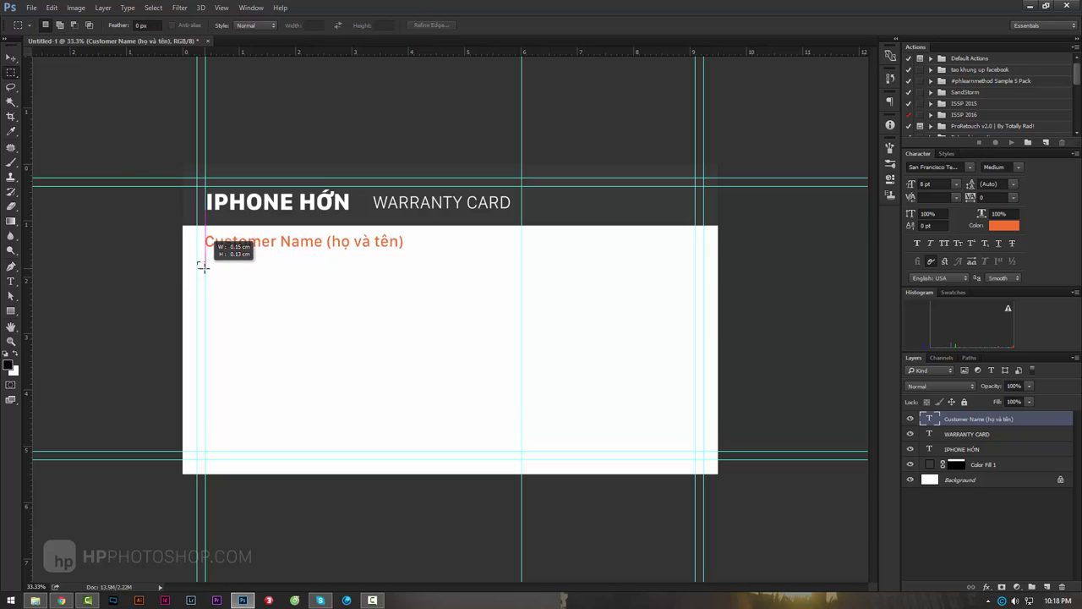
drag(513, 252, 521, 258)
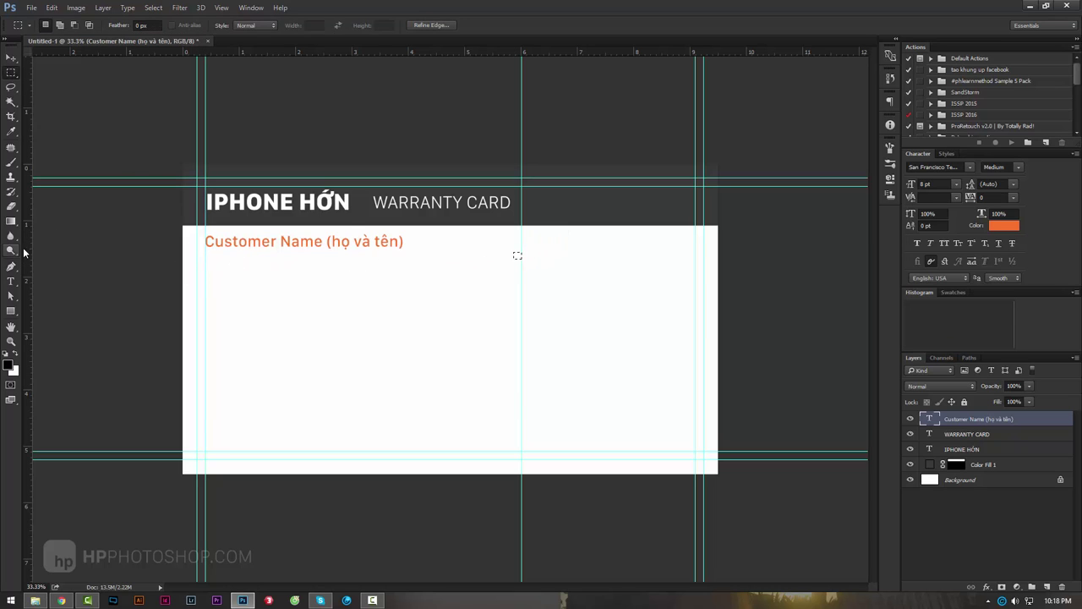
drag(24, 252, 513, 266)
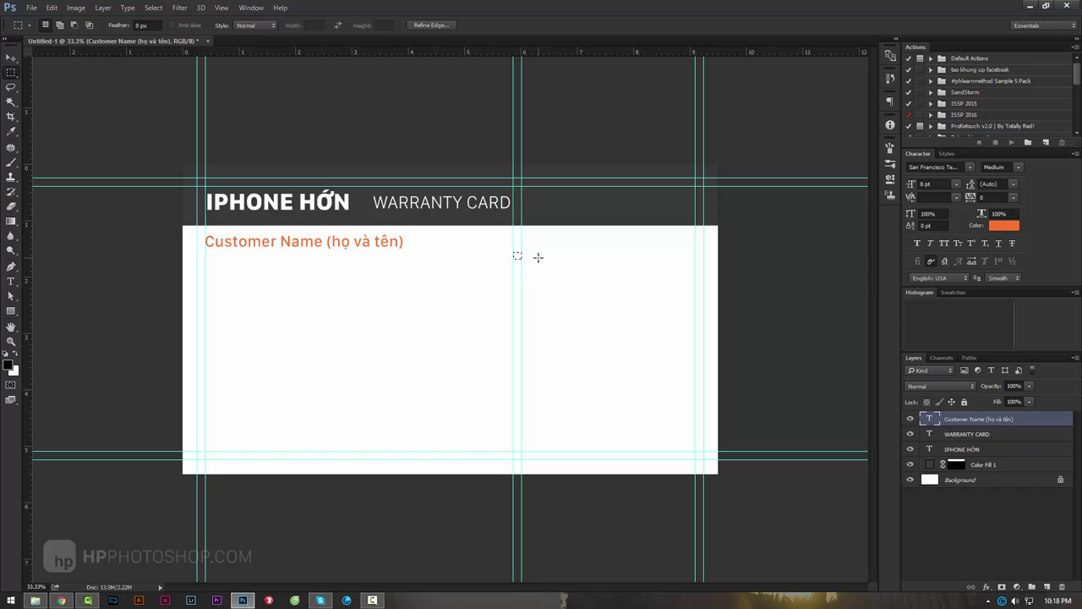
key(ctrl+d)
Draw a bar under the label up to the guide, filled light grey #e3e3e3
click(12, 310)
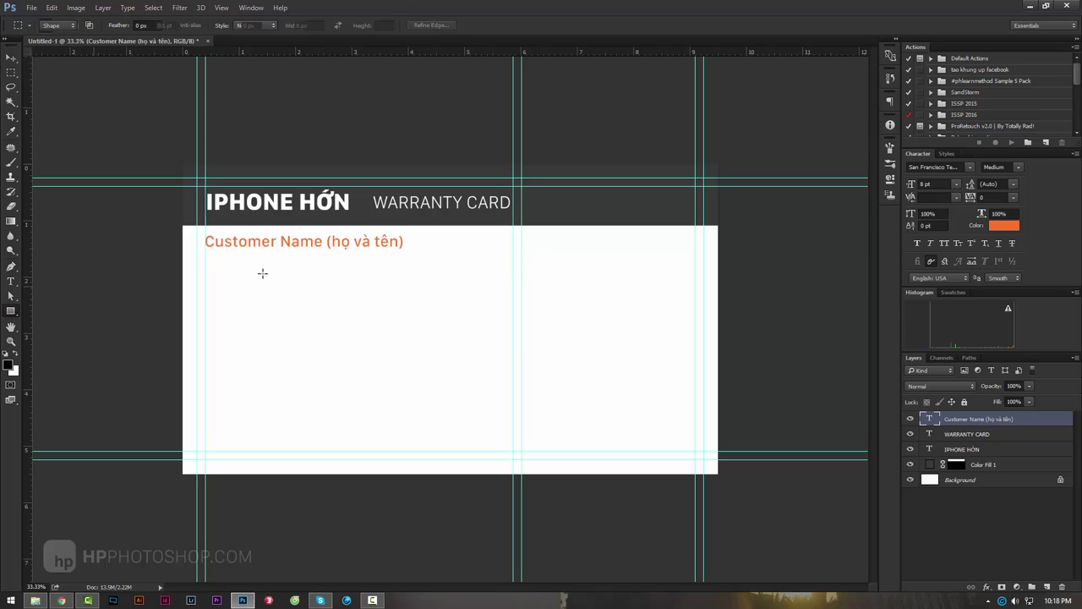
drag(204, 252, 510, 277)
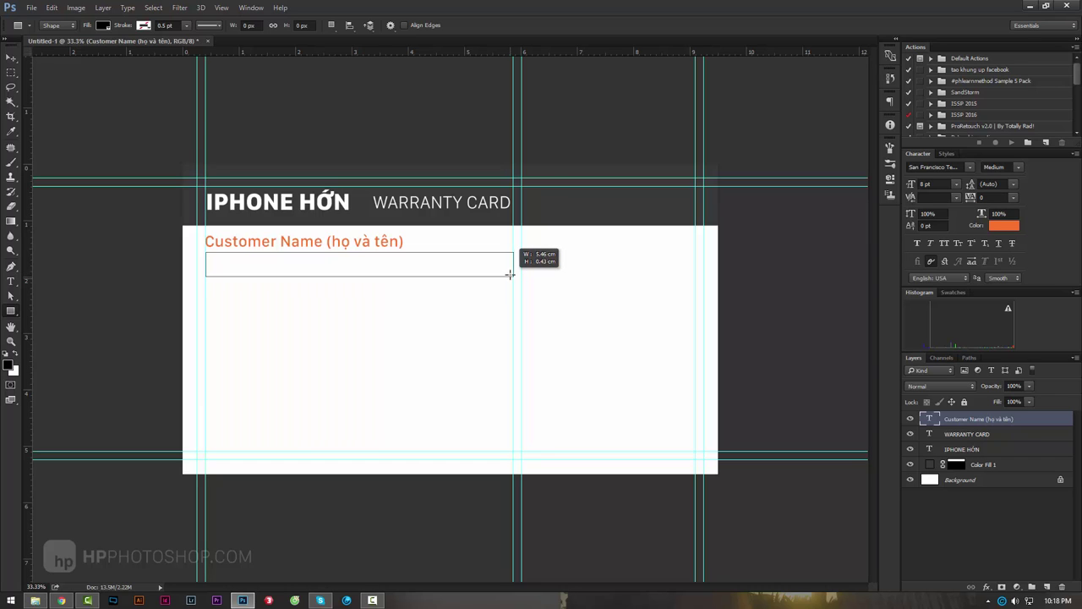
drag(511, 276, 512, 282)
click(104, 26)
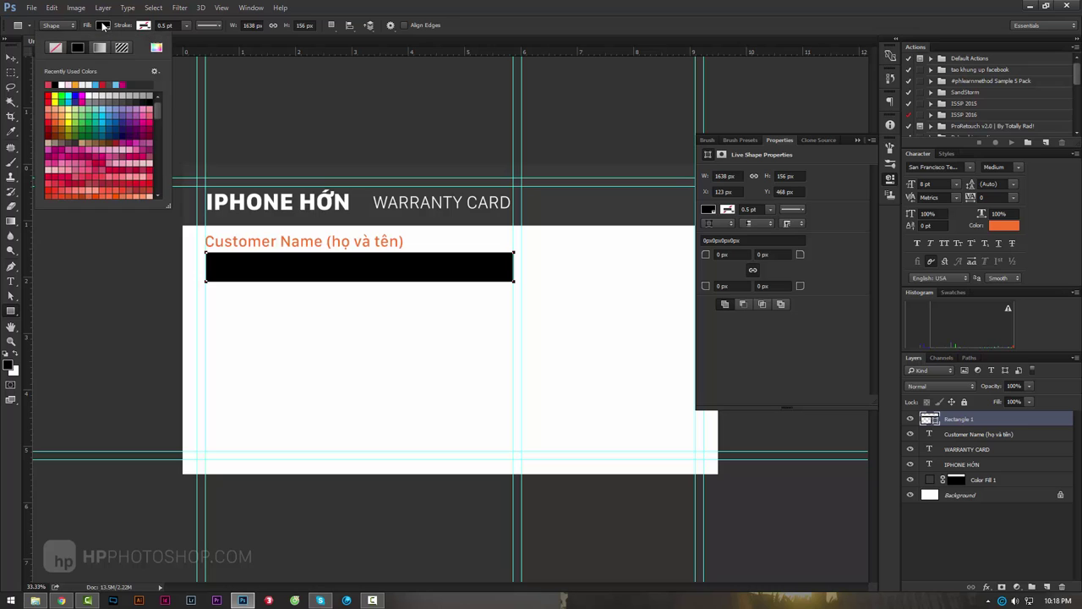
click(139, 93)
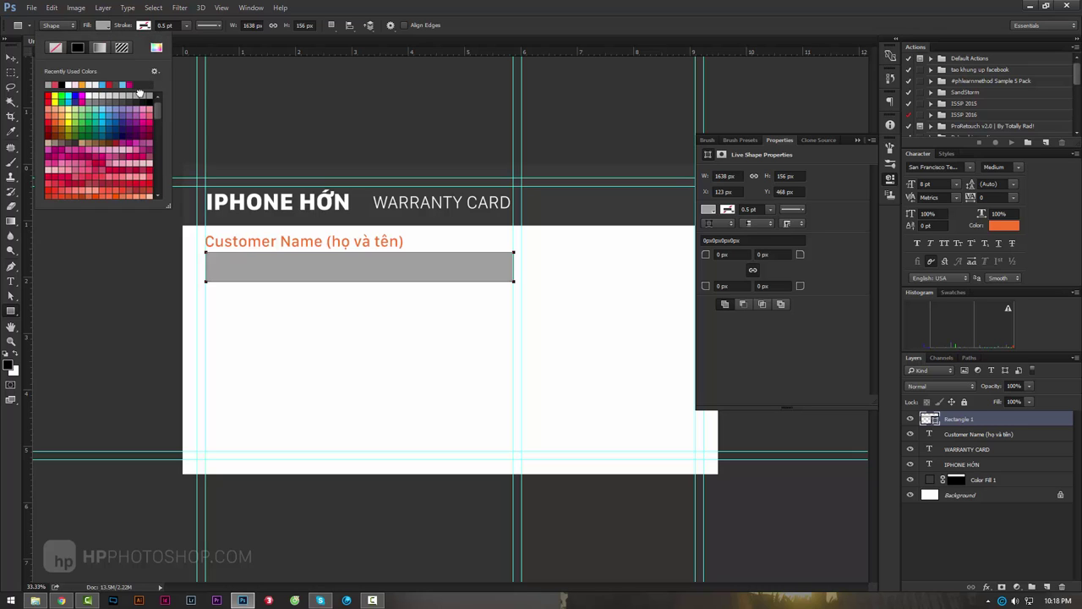
click(11, 58)
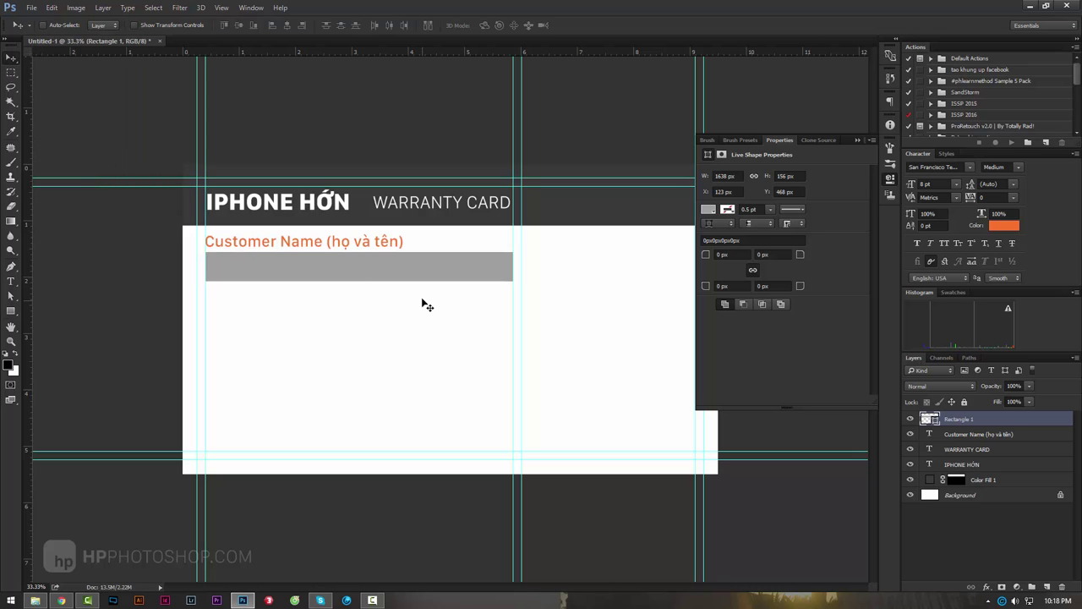
double_click(929, 419)
mouse_move(603, 157)
mouse_down()
mouse_move(577, 126)
mouse_move(592, 107)
mouse_up()
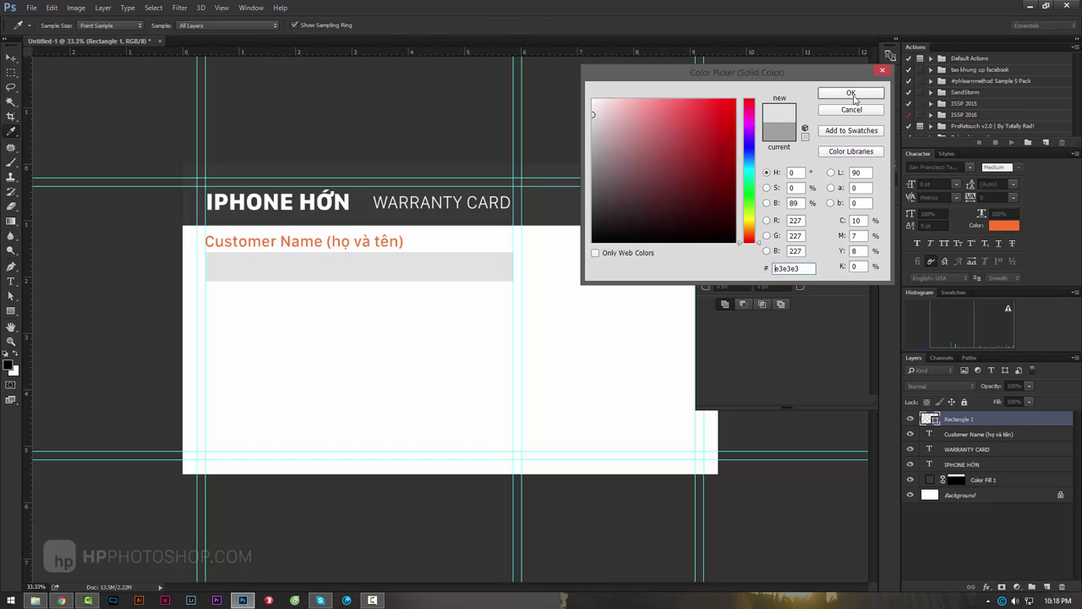
click(851, 92)
Duplicate the Customer Name label and grey bar, moving the copy below the original
key(z)
alt+click(429, 275)
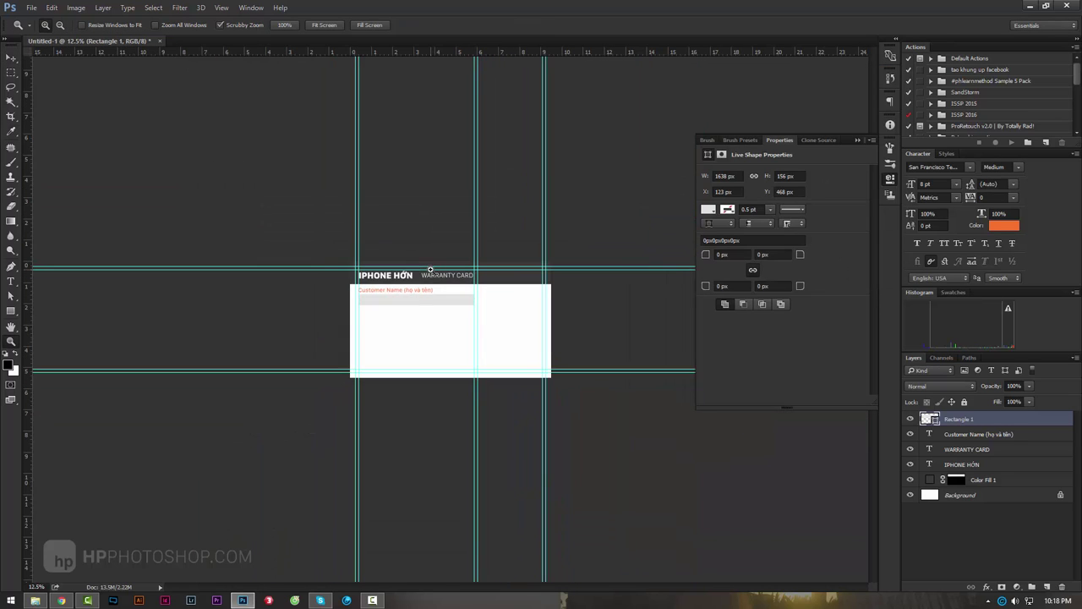
click(430, 274)
click(859, 138)
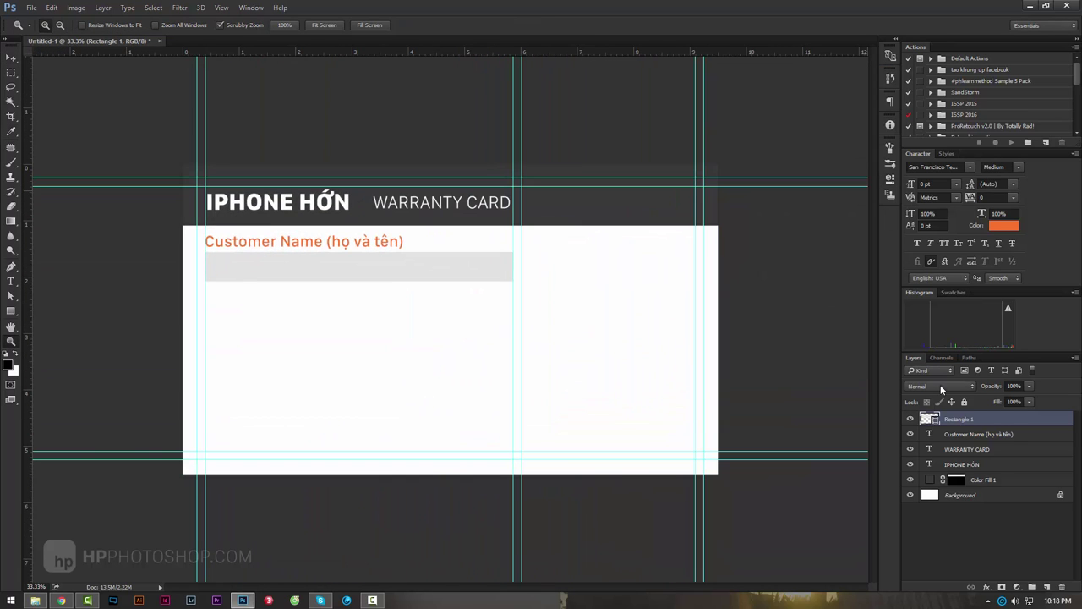
shift+click(984, 434)
key(ctrl+j)
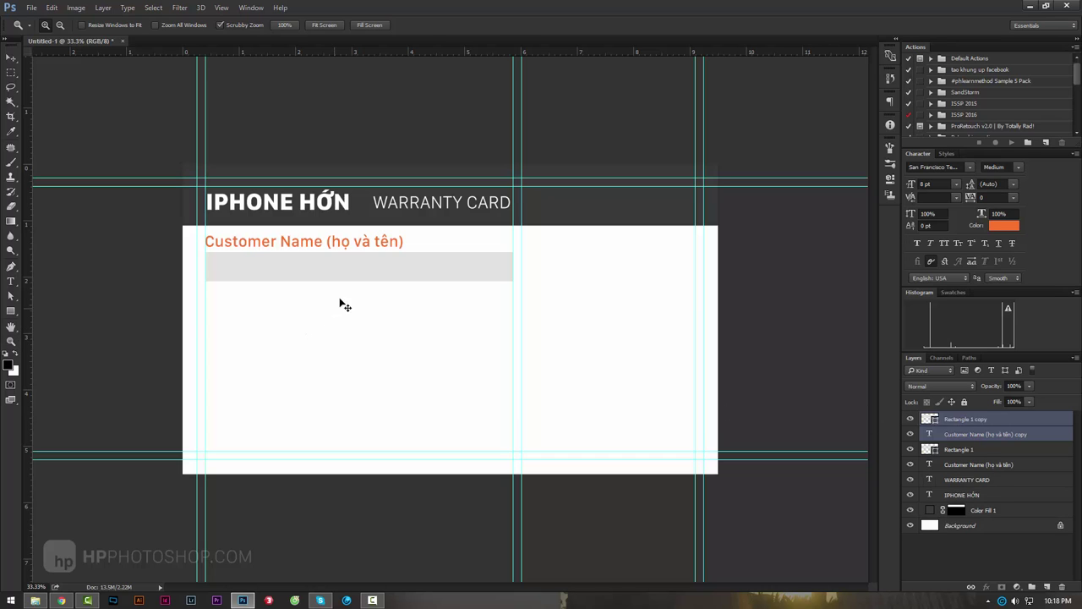
key(v)
mouse_move(363, 270)
mouse_down()
mouse_move(367, 332)
mouse_move(313, 432)
mouse_up()
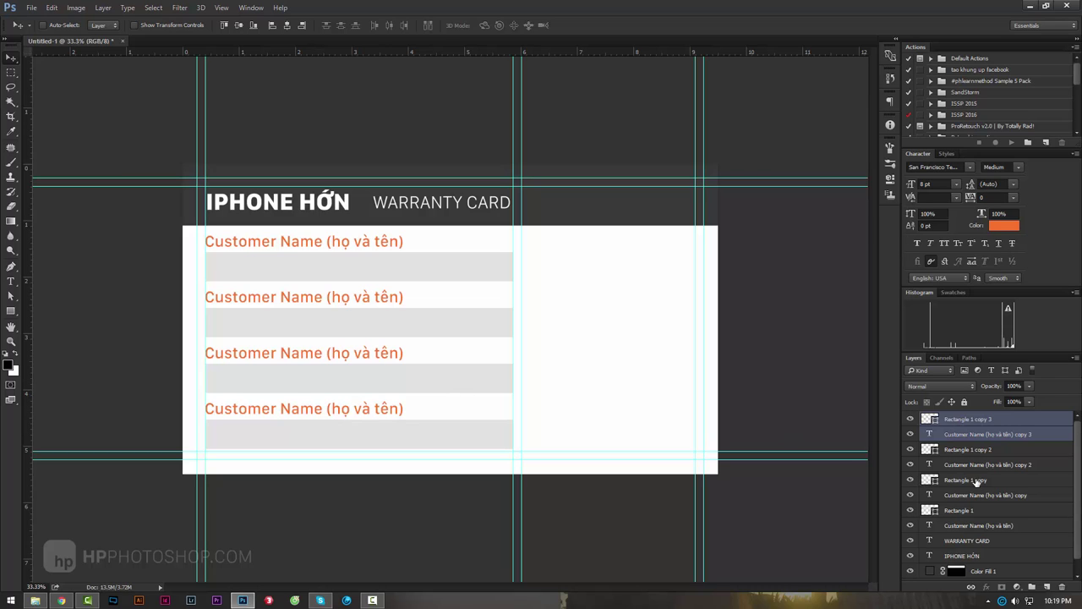
Delete the extra label and grey bar copies, leaving a single field
scroll(989, 502, down, 1)
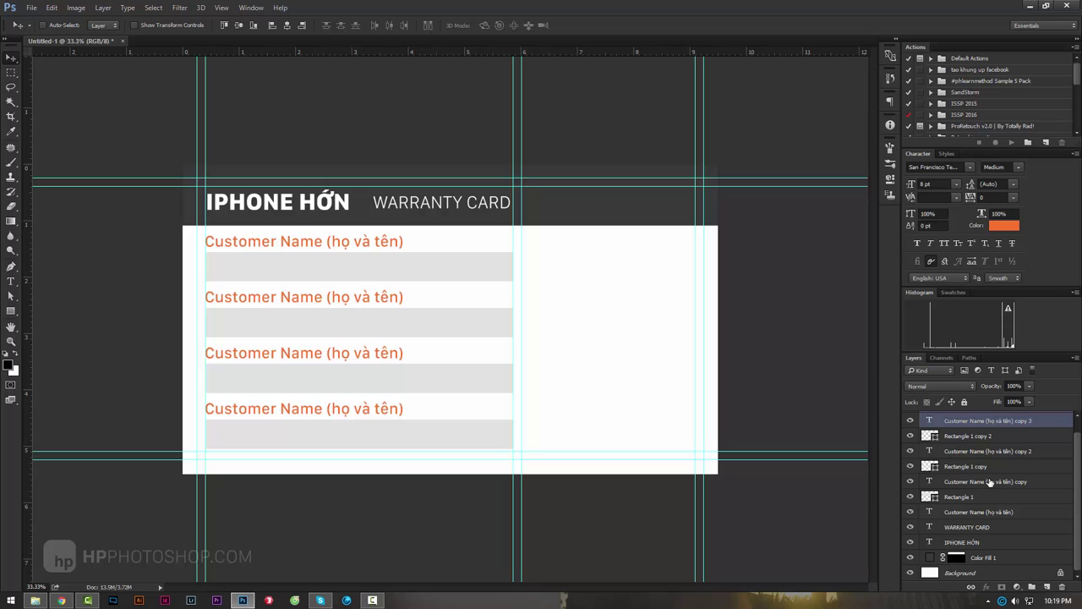
shift+click(990, 480)
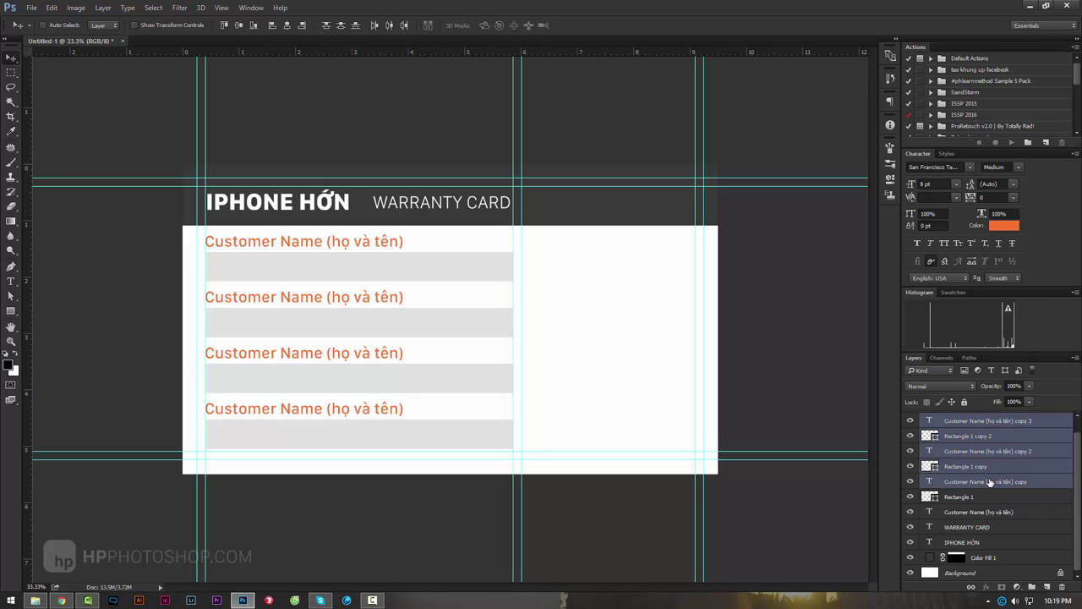
key(Delete)
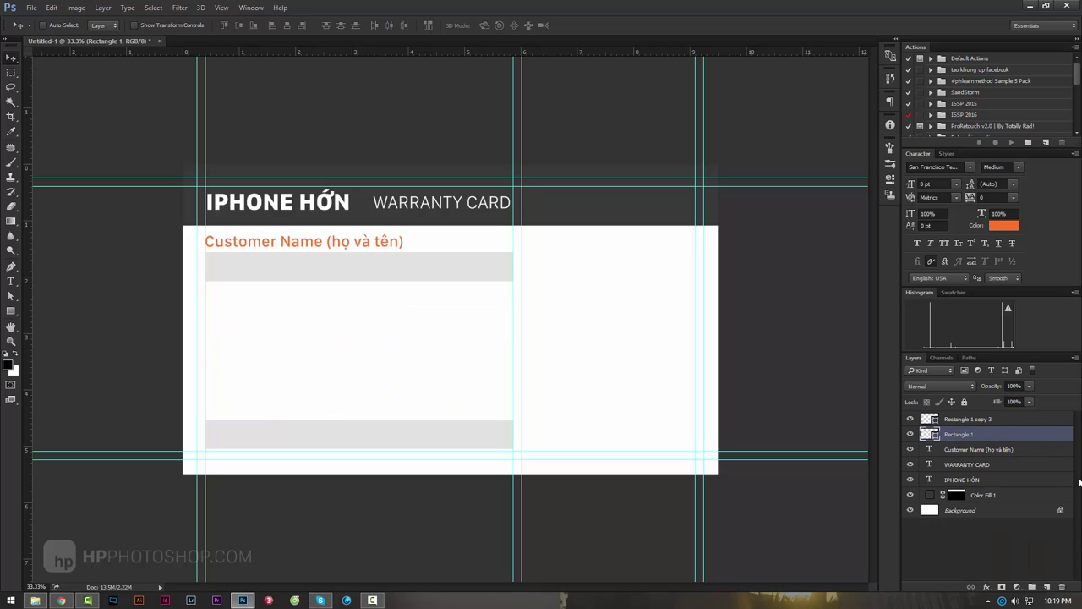
click(1005, 423)
key(Delete)
Set the Customer Name label text to 6 pt
key(t)
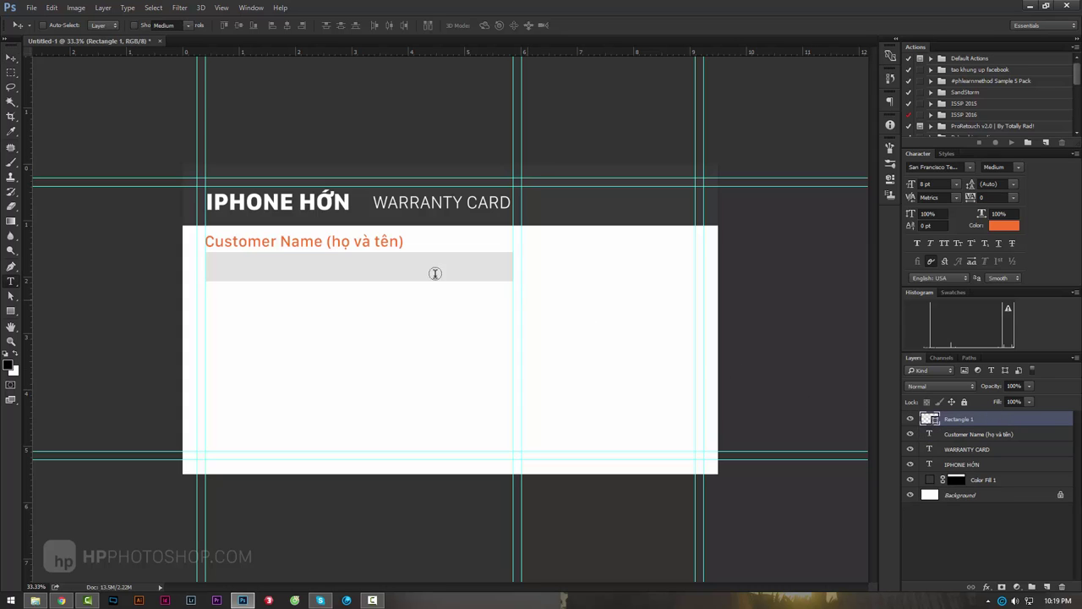
double_click(374, 242)
key(ctrl+a)
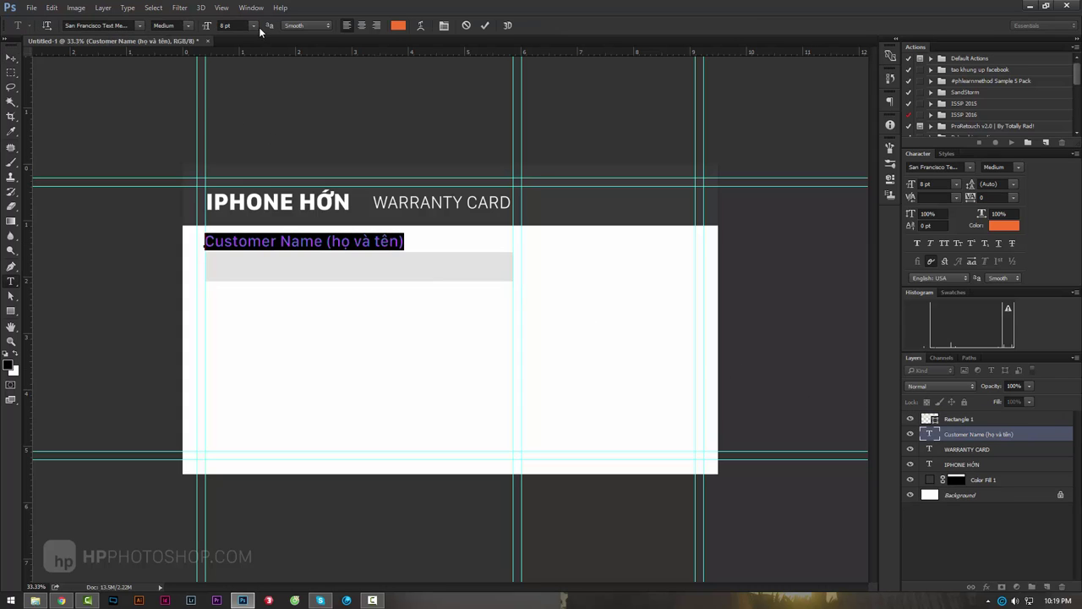
click(252, 25)
click(238, 40)
key(Left)
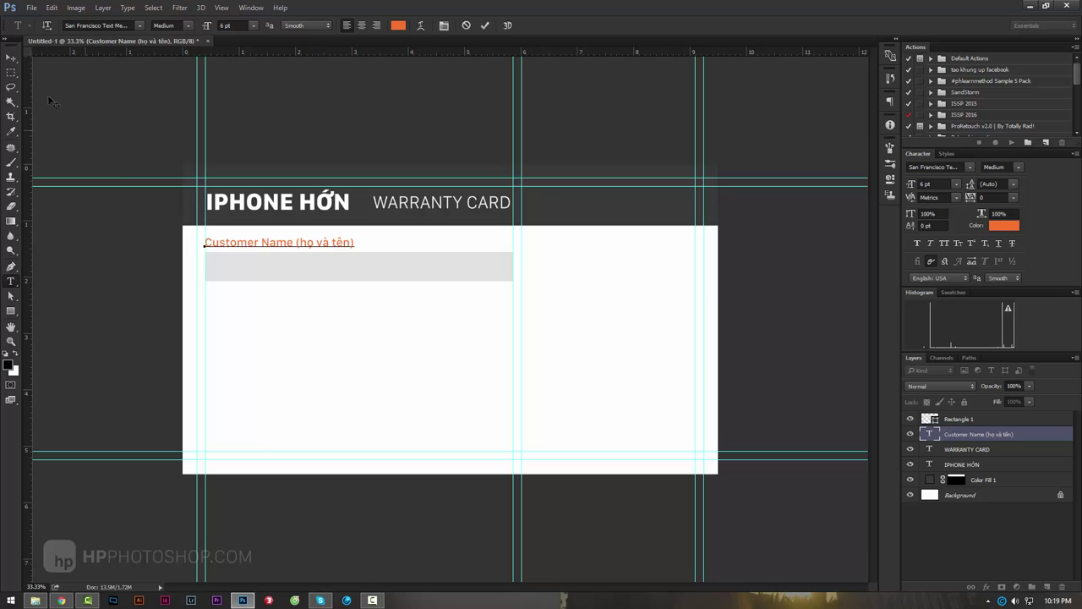
Commit the 6 pt label and zoom out to review the whole card
click(11, 57)
key(z)
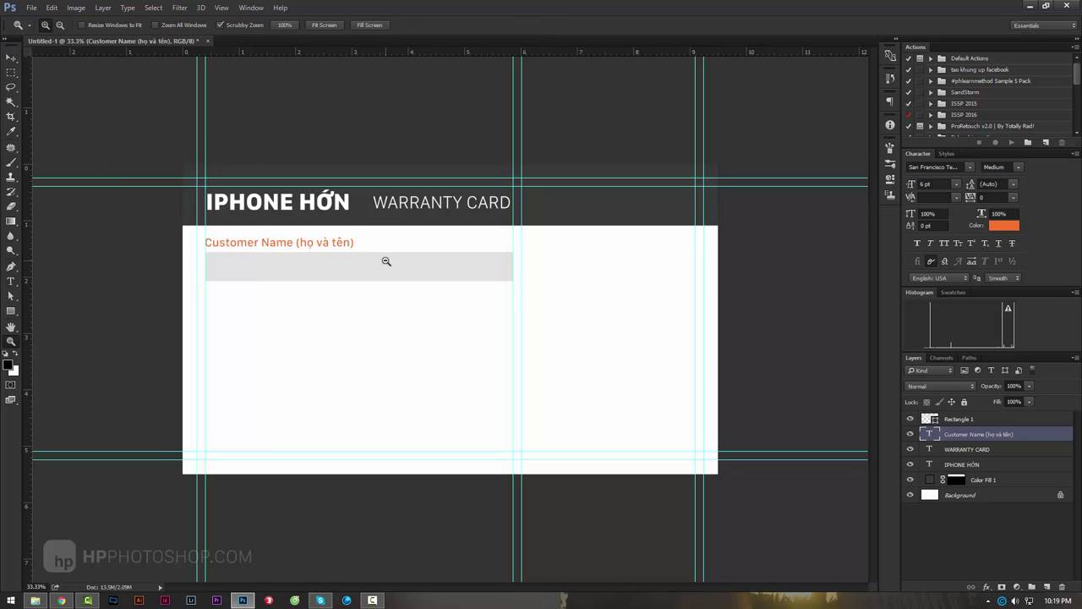
key(ctrl+minus)
key(ctrl+minus)
key(ctrl+minus)
key(ctrl+minus)
key(ctrl+minus)
key(ctrl+semicolon)
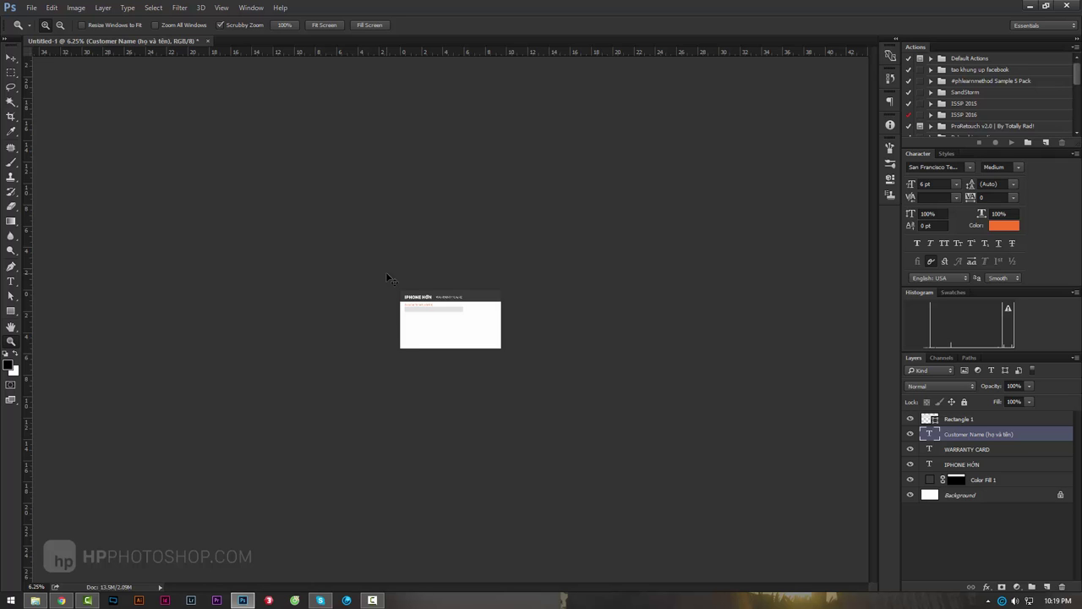
key(ctrl+semicolon)
key(ctrl+plus)
key(ctrl+plus)
key(ctrl+plus)
key(ctrl+plus)
key(ctrl+plus)
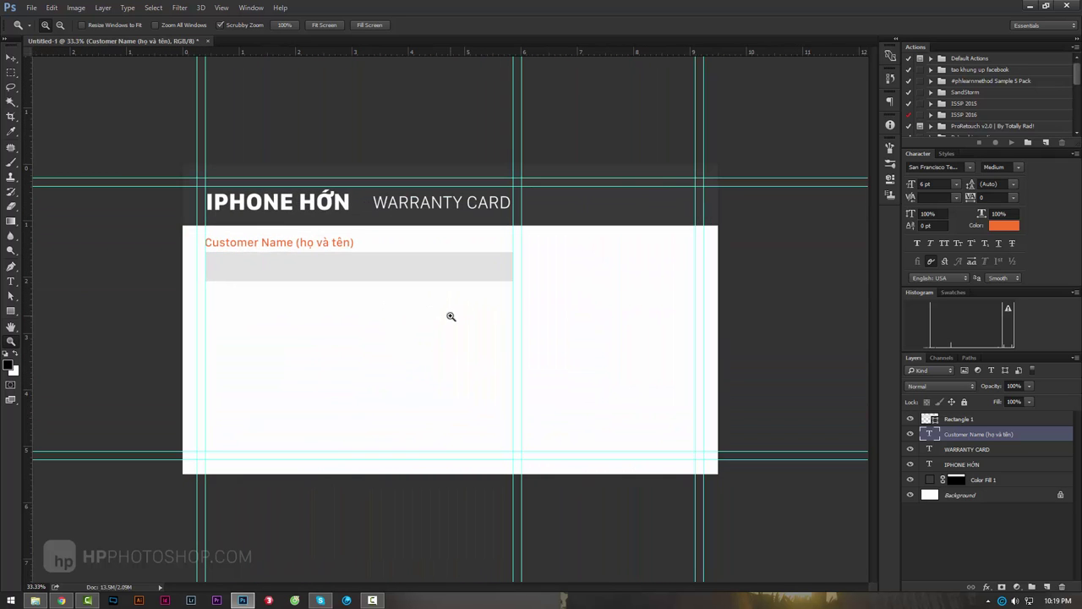
Shrink the grey bar's height slightly with Free Transform
click(959, 419)
key(ctrl+t)
drag(359, 281, 356, 272)
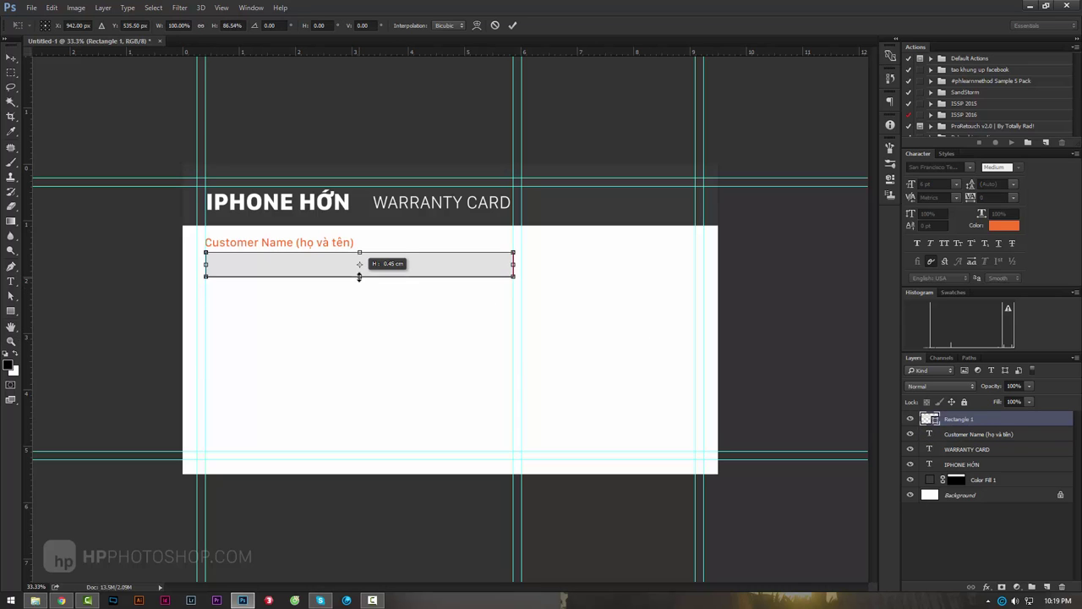
key(Return)
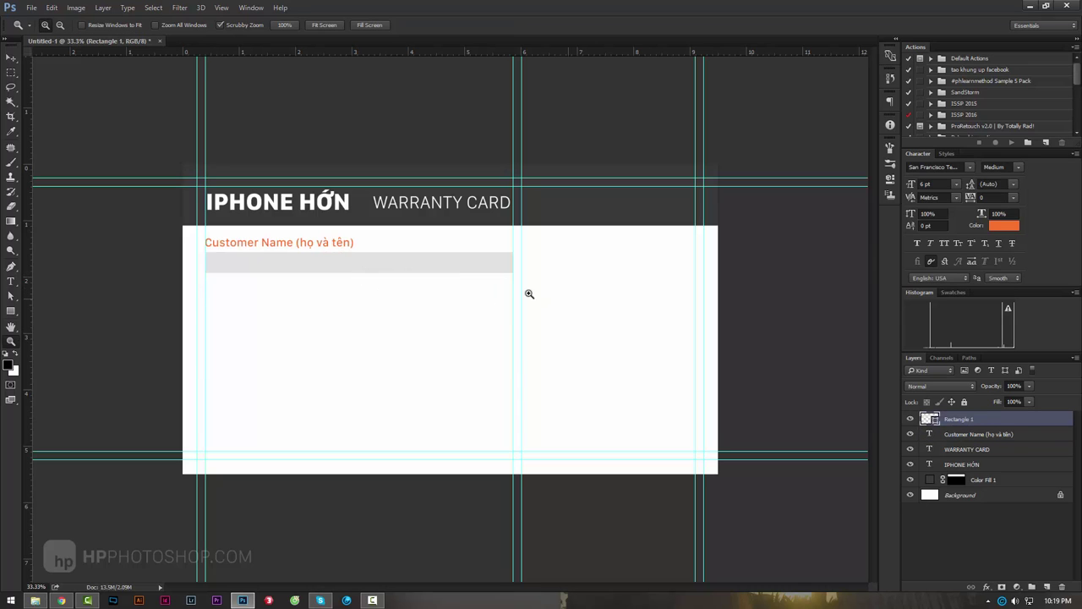
Duplicate the Customer Name label and grey bar repeatedly, stacking each copy below the previous one
shift+click(985, 434)
key(ctrl+j)
key(v)
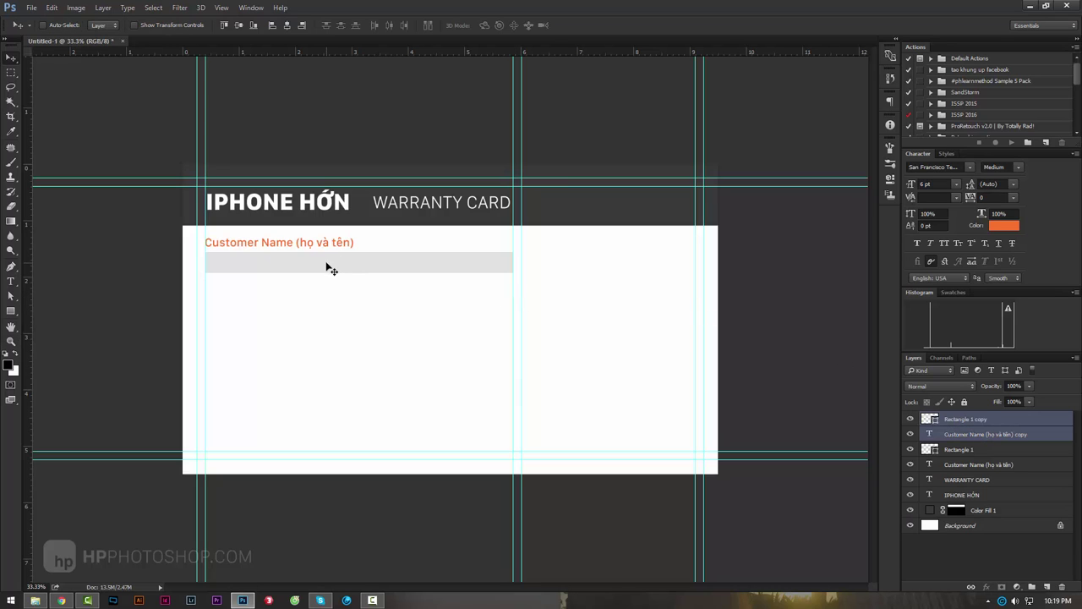
mouse_move(331, 265)
mouse_down()
mouse_move(322, 306)
mouse_move(351, 346)
mouse_move(388, 339)
mouse_up()
key(ctrl+j)
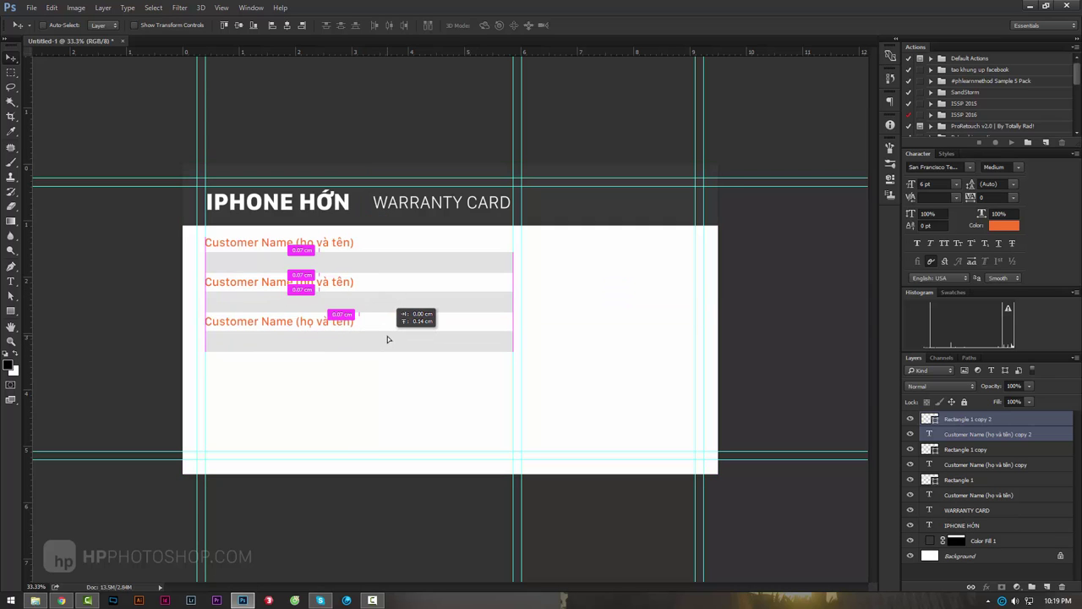
key(ctrl+j)
mouse_move(375, 363)
mouse_down()
mouse_move(369, 390)
mouse_move(372, 372)
mouse_move(396, 372)
mouse_move(381, 373)
mouse_move(379, 412)
mouse_up()
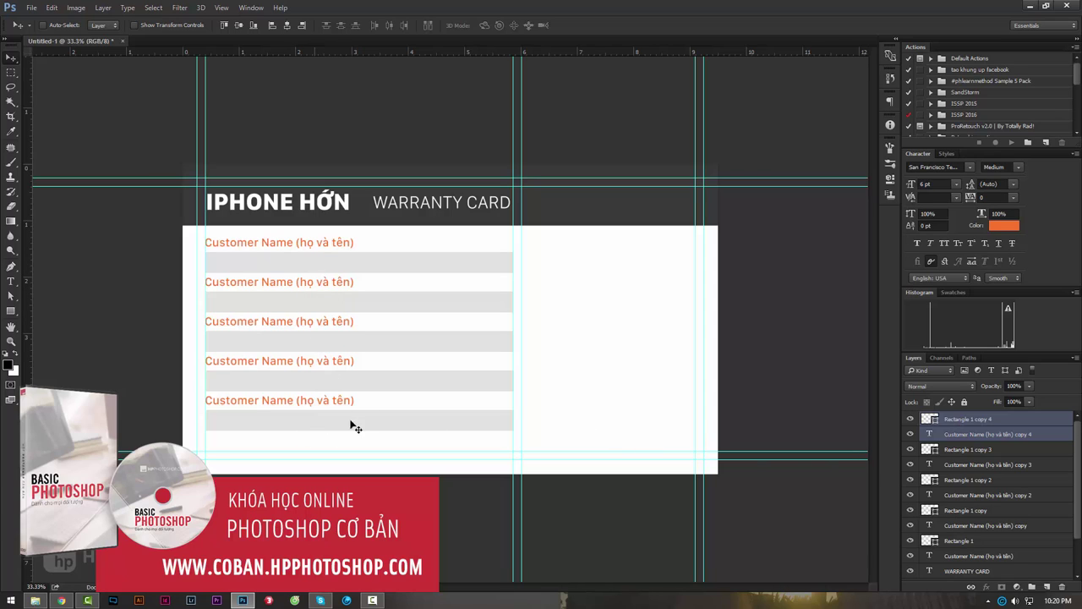
Nudge the lower label-and-bar rows down slightly to even out their spacing
drag(328, 422, 328, 444)
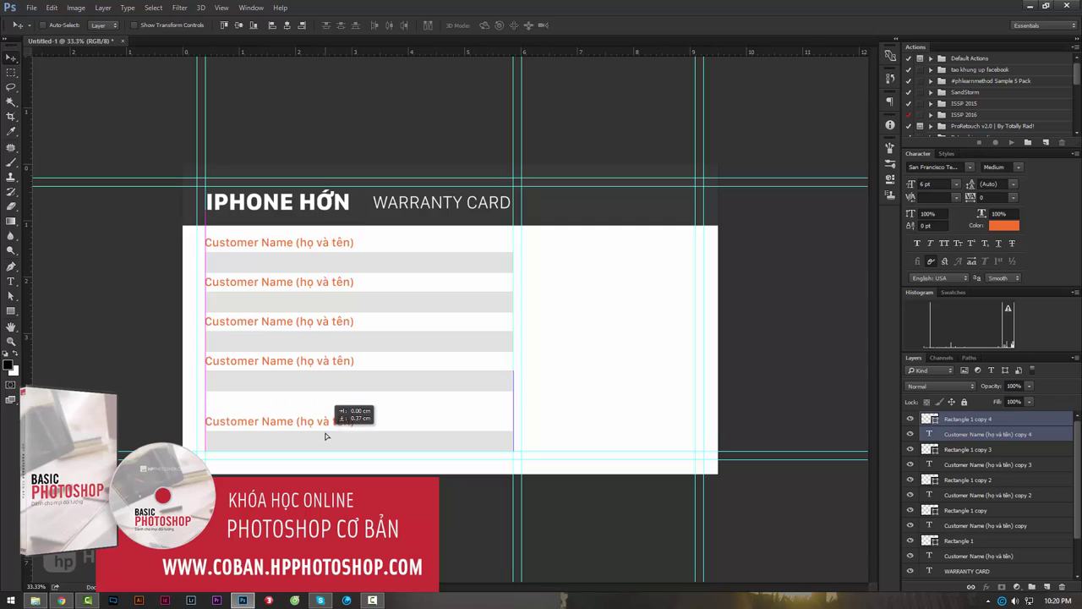
click(972, 449)
shift+click(980, 464)
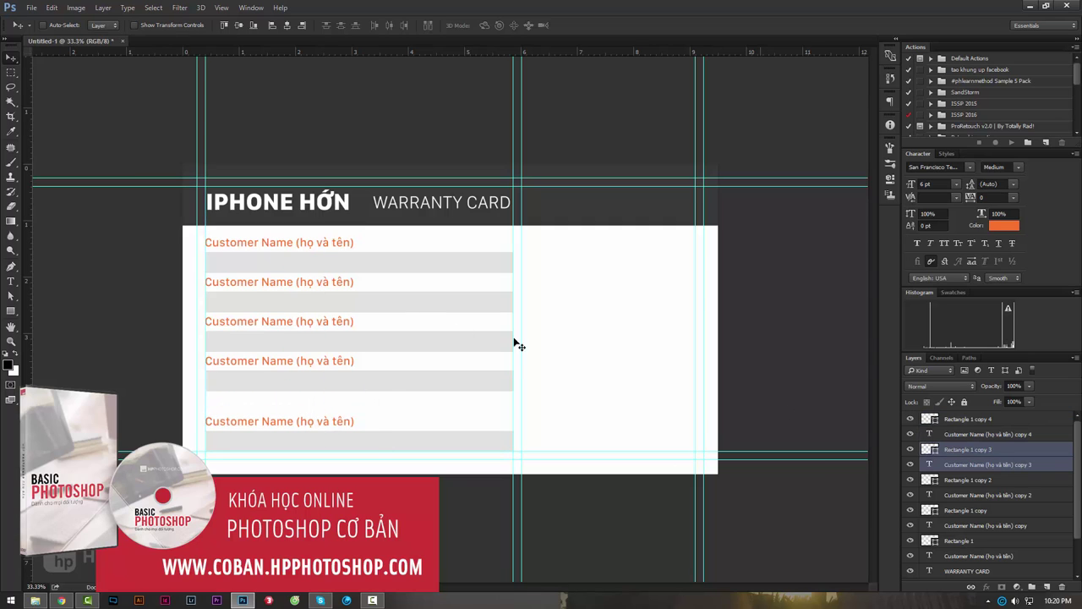
drag(383, 373, 383, 382)
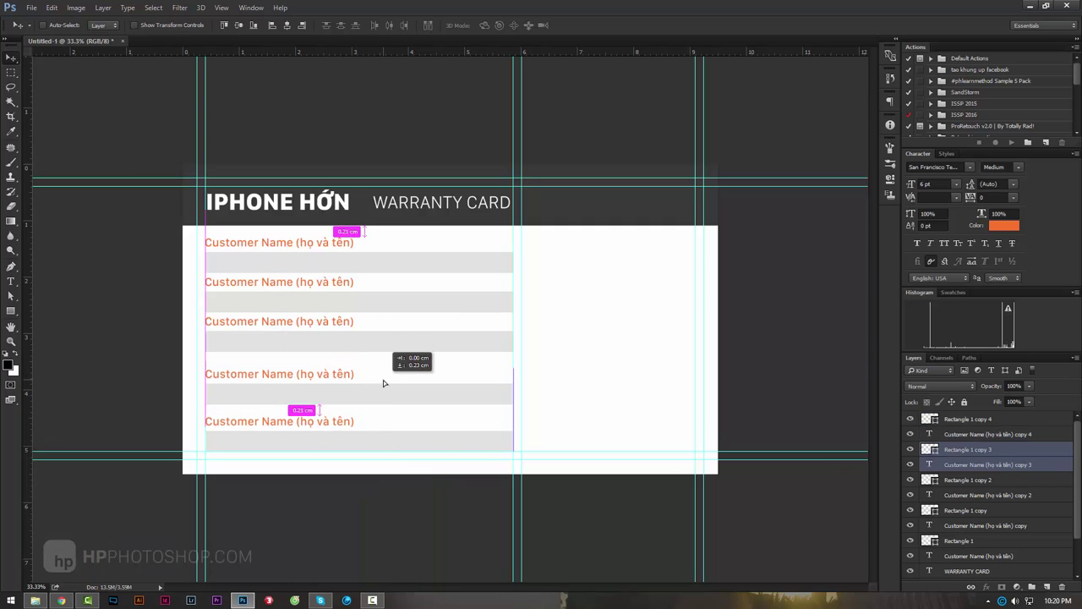
click(992, 480)
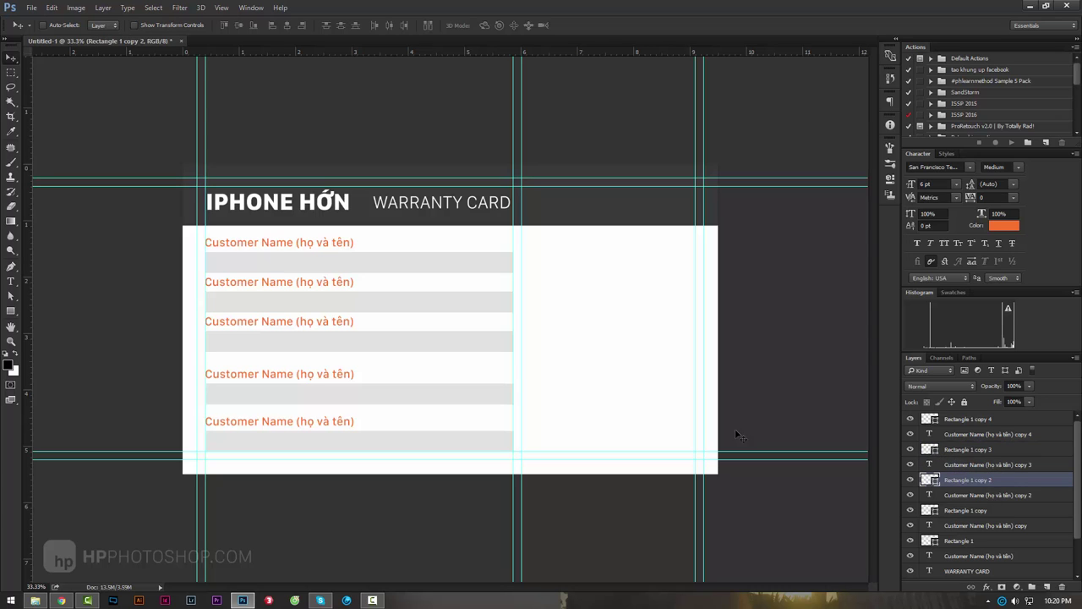
shift+click(985, 495)
drag(350, 338, 355, 352)
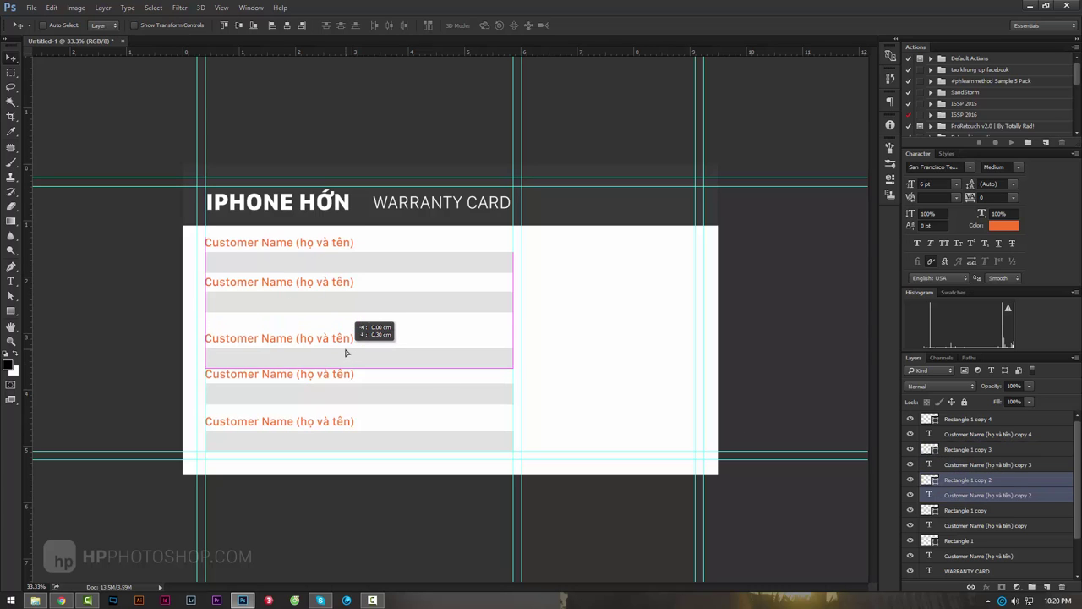
click(972, 509)
shift+click(985, 525)
drag(370, 297, 370, 305)
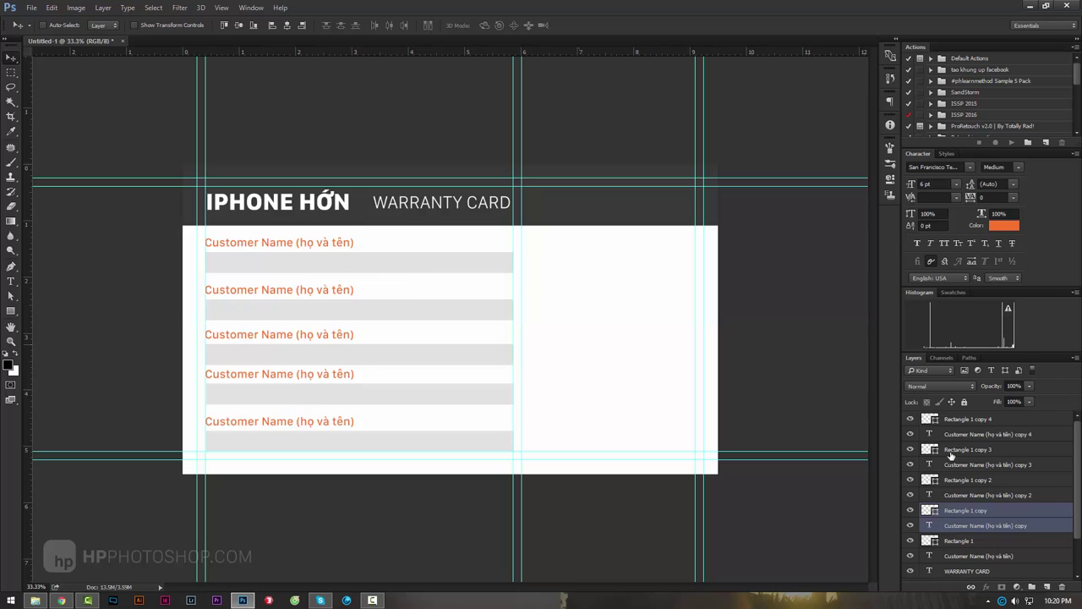
Group three of the label-and-bar pairs, each into its own layer group
click(972, 418)
shift+click(974, 434)
key(ctrl+g)
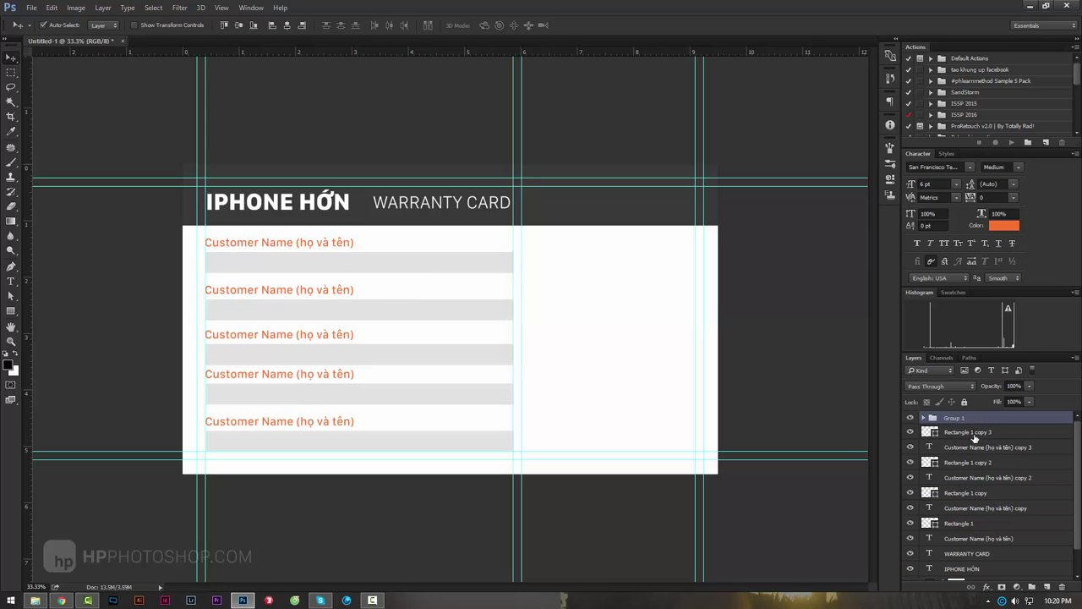
click(972, 432)
shift+click(975, 446)
key(ctrl+g)
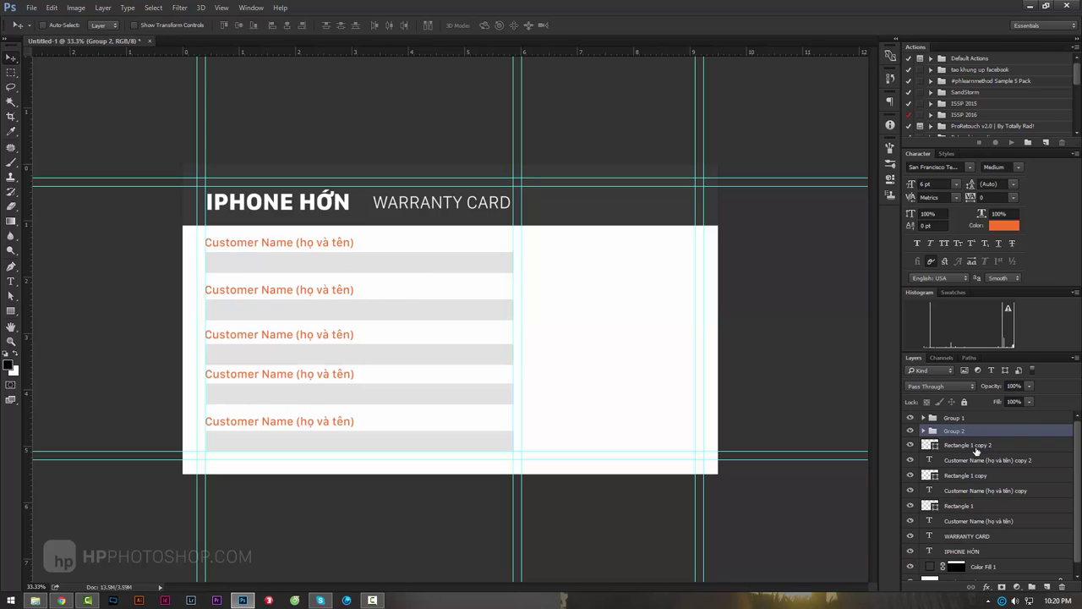
click(972, 445)
shift+click(973, 459)
key(ctrl+g)
Group the remaining two pairs, then distribute Groups 1–5 by vertical centers
click(972, 457)
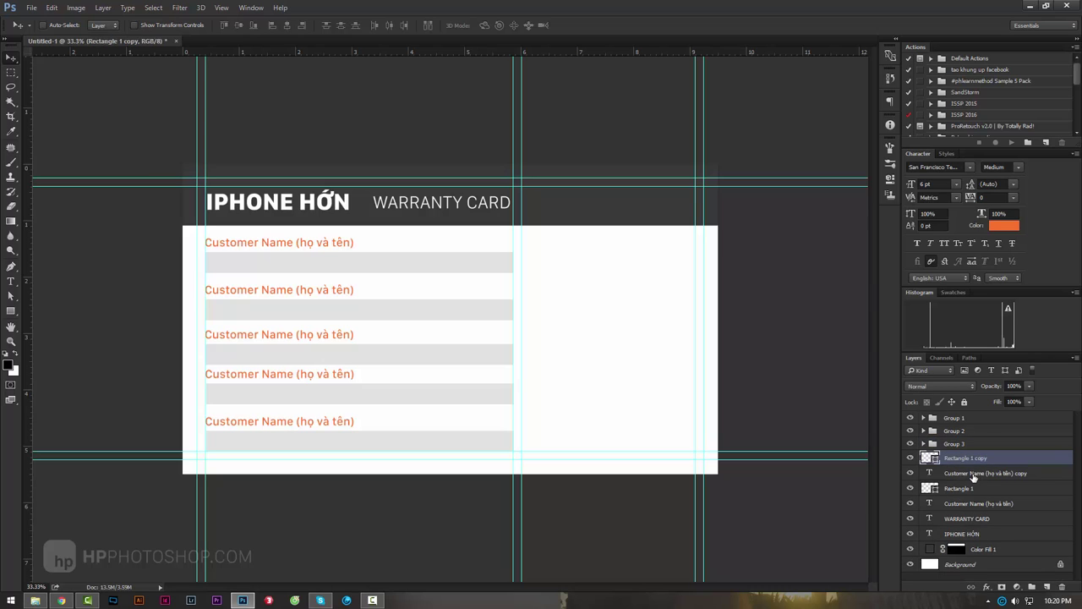
shift+click(972, 472)
key(ctrl+g)
click(972, 471)
shift+click(972, 486)
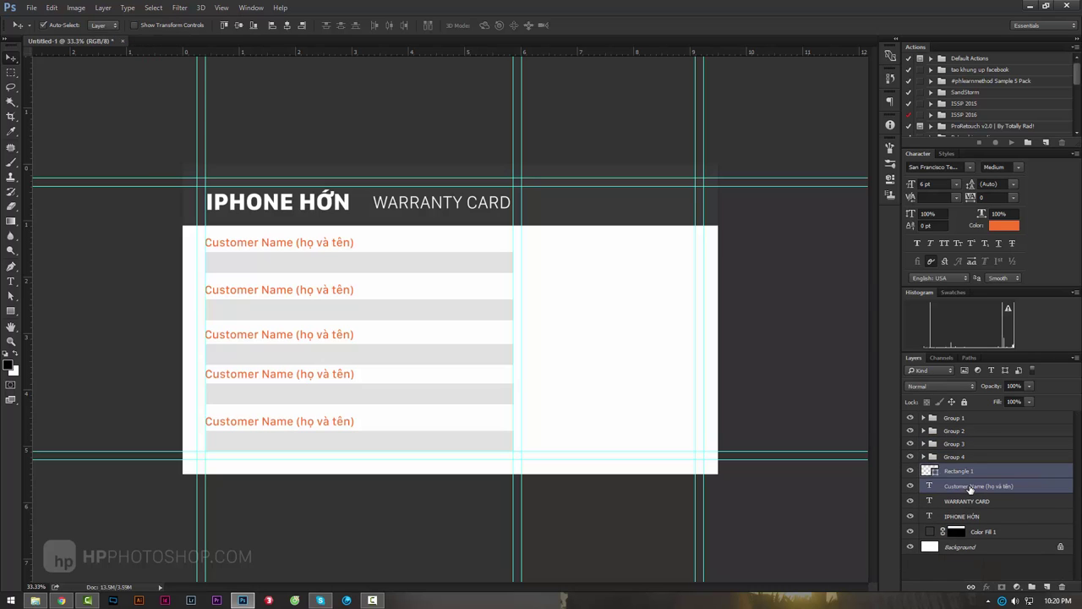
key(ctrl+g)
shift+click(970, 419)
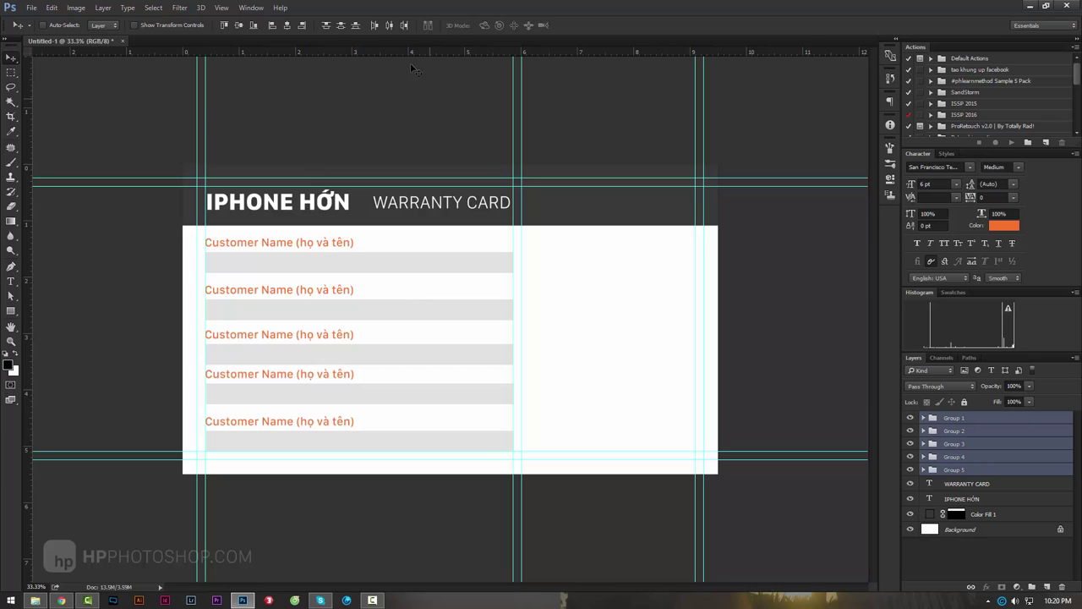
click(339, 25)
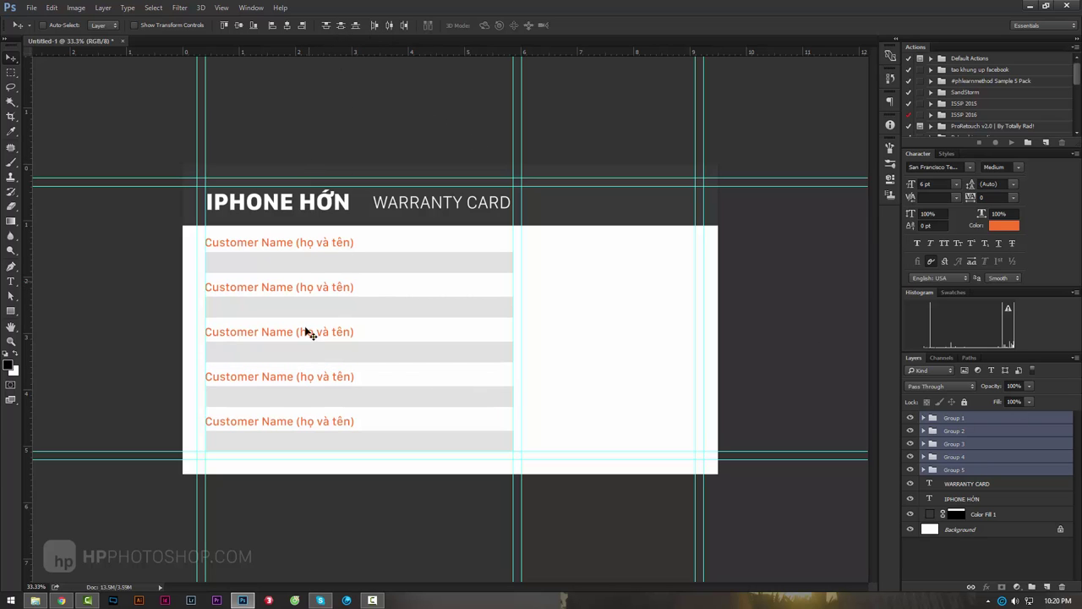
Retype the second label as 'Phone number (số điện thoại)', checking the sketch for reference
key(t)
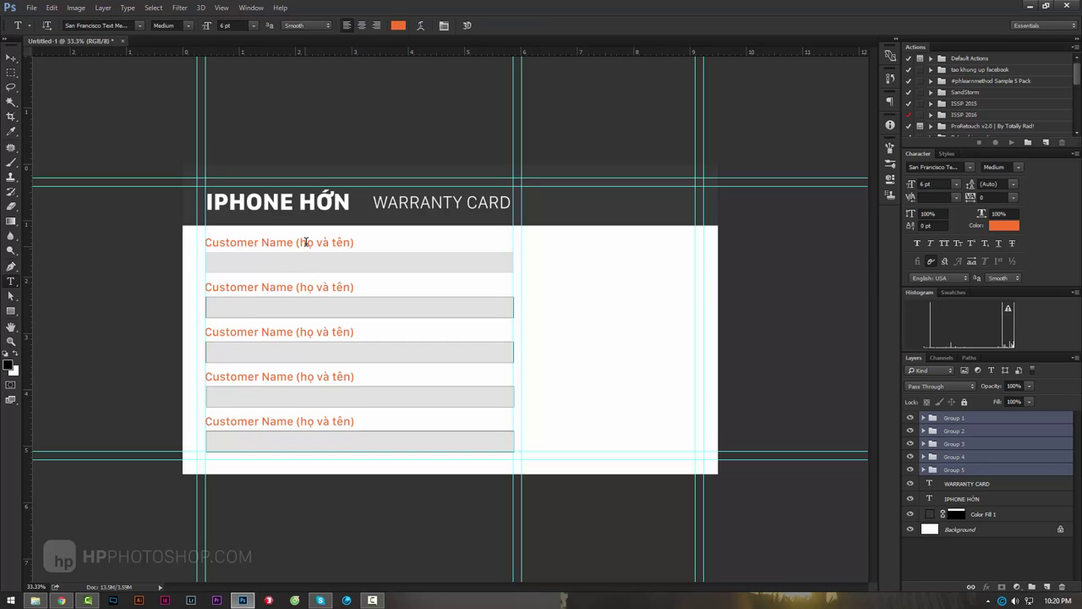
click(304, 288)
key(ctrl+a)
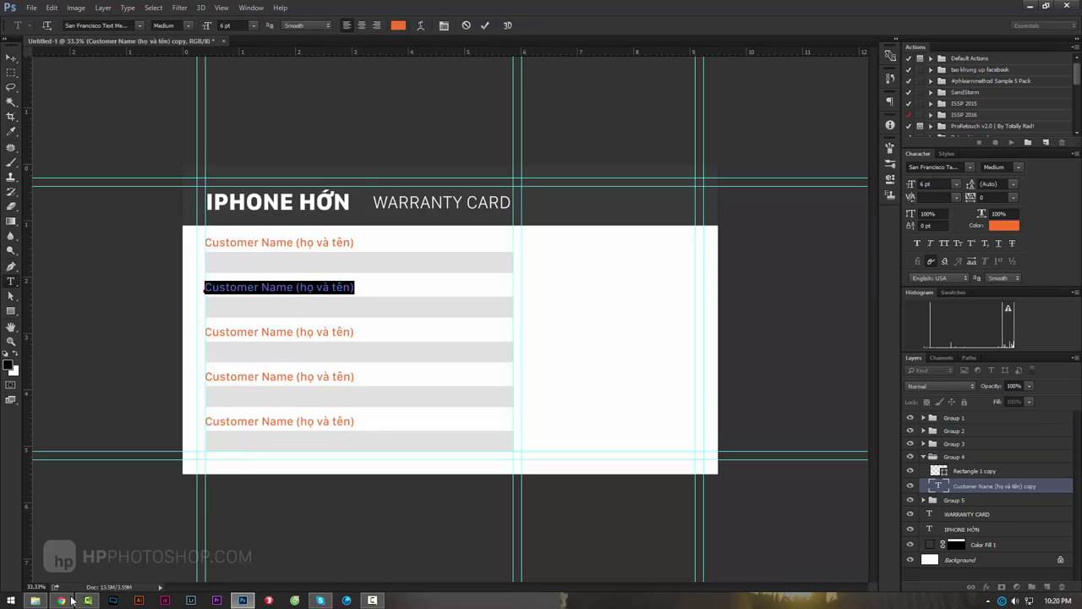
click(63, 600)
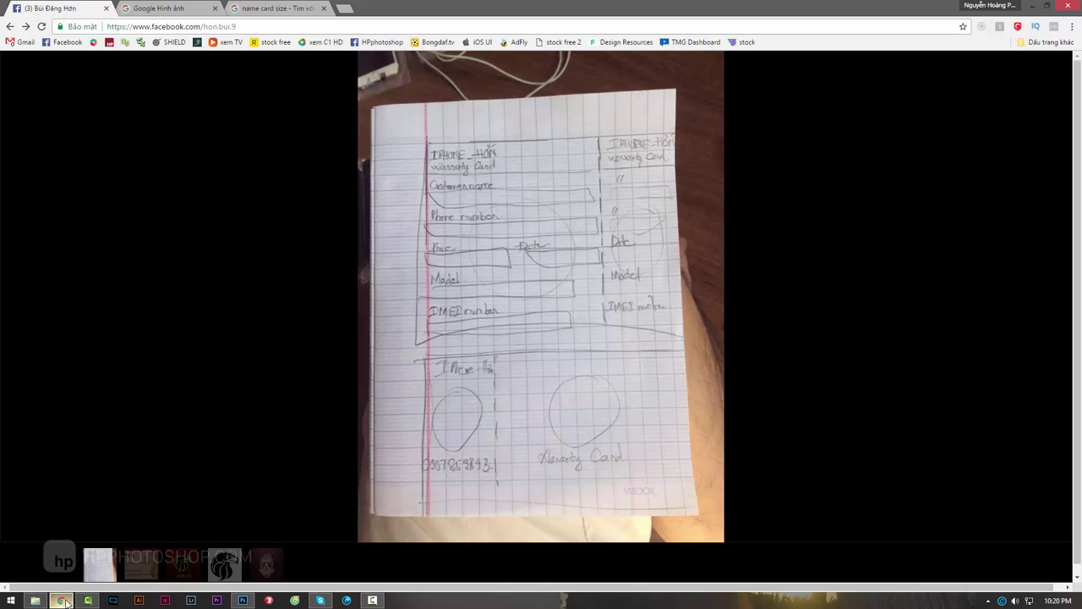
click(62, 600)
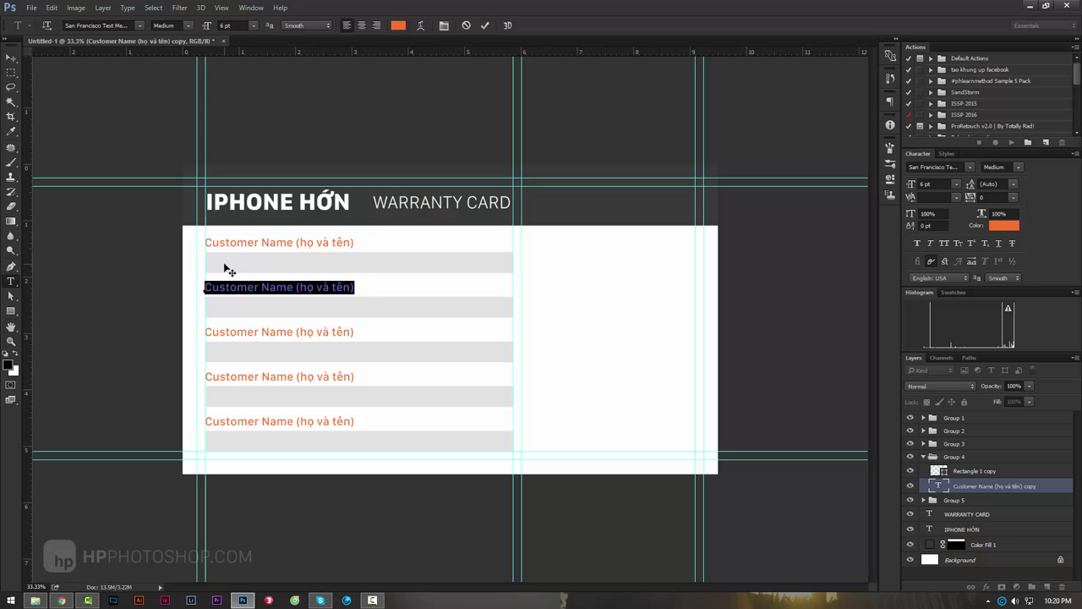
text(Phone namu)
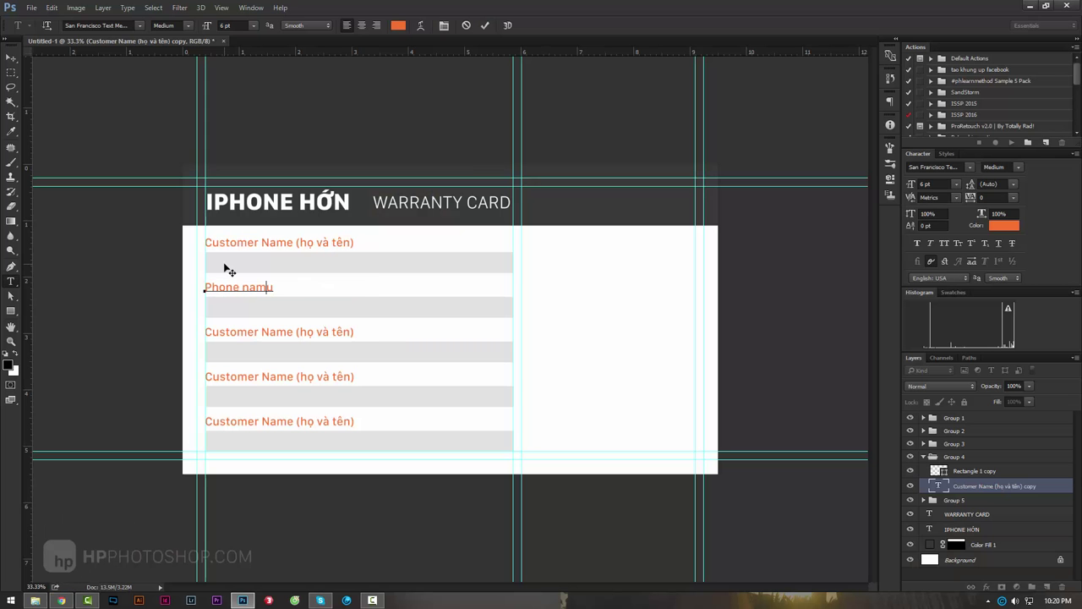
key(BackSpace)
key(BackSpace)
key(BackSpace)
text(ố đieện thoai)
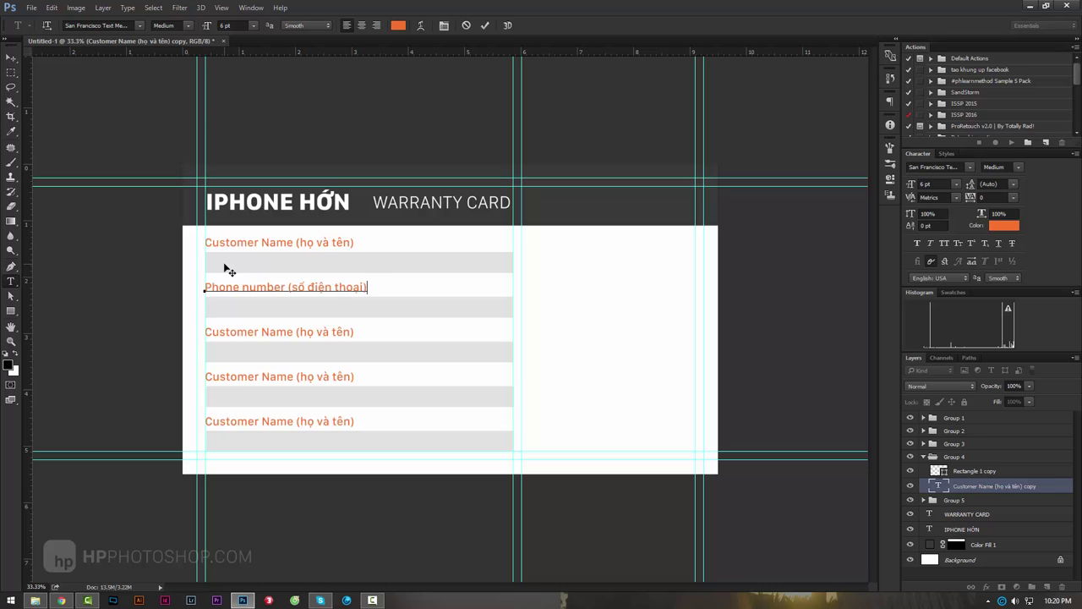
key(ctrl+Return)
click(66, 601)
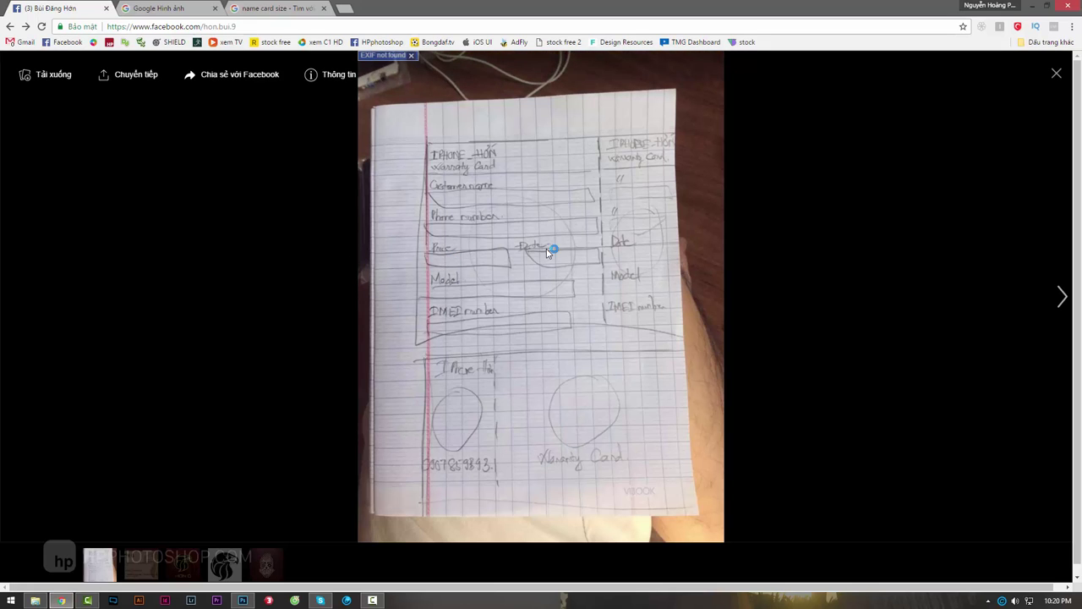
click(244, 600)
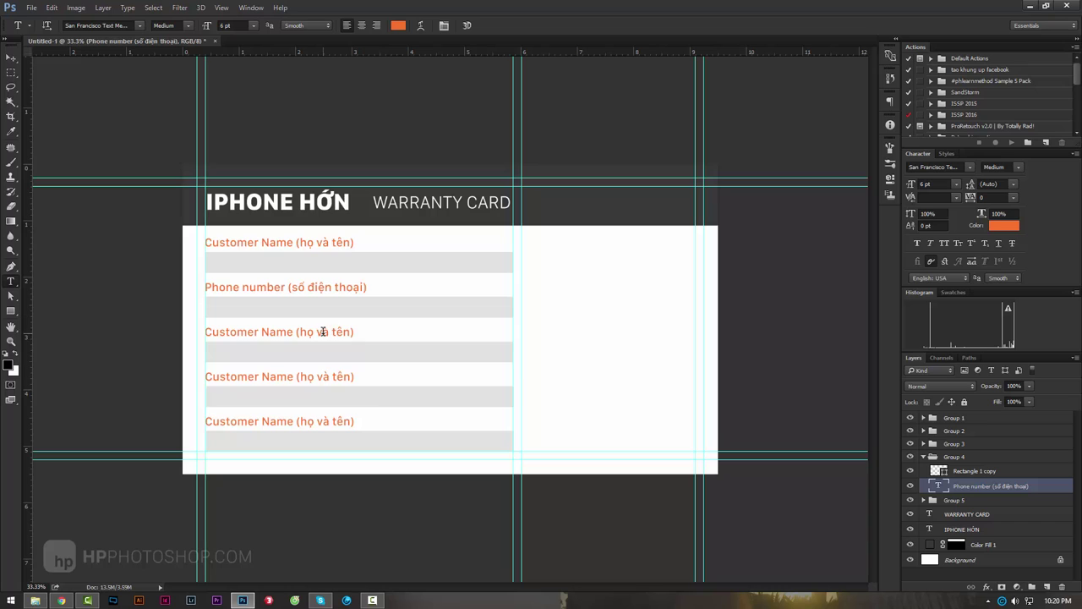
Retype the third label as 'Price (Giá)'
click(966, 470)
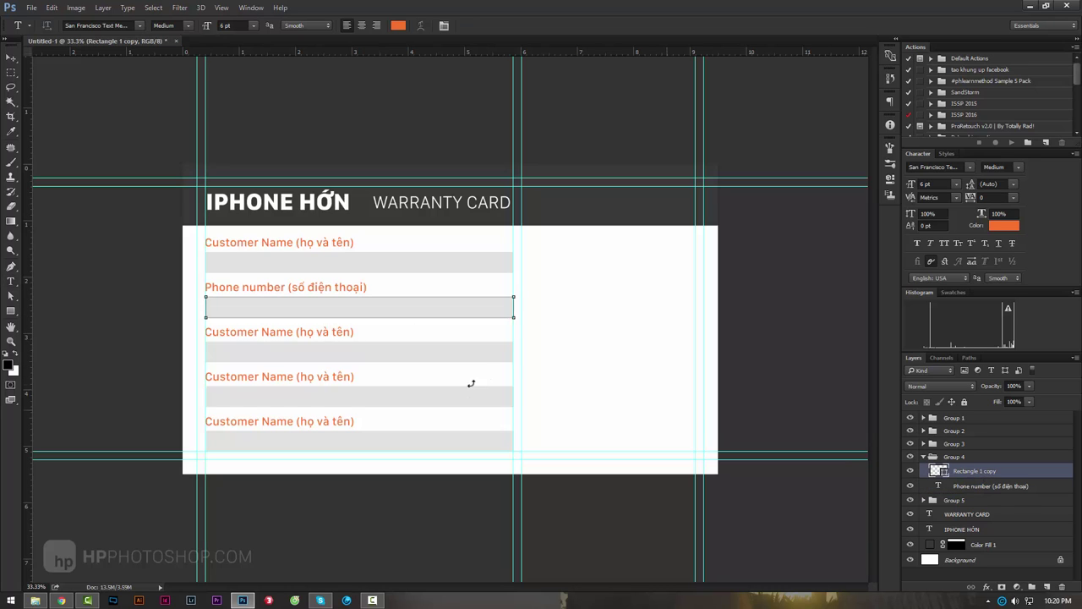
key(ctrl+t)
key(Return)
key(t)
triple_click(268, 333)
text(Pr)
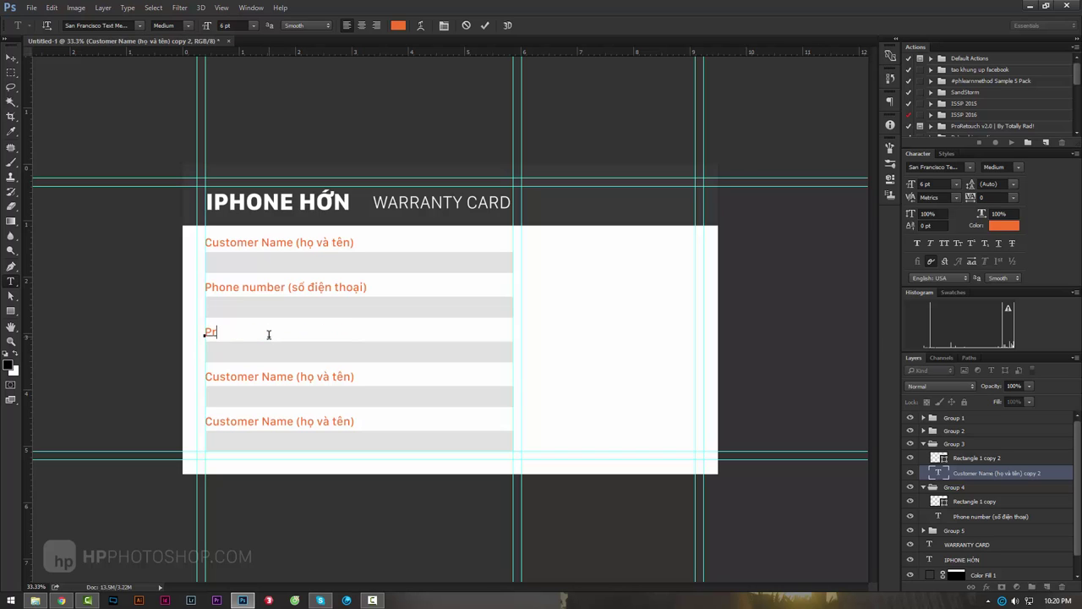
text(icew)
text(Giá)
Halve the third bar's width and place a copy of the price field beside it
click(1003, 462)
key(ctrl+t)
drag(514, 351, 360, 352)
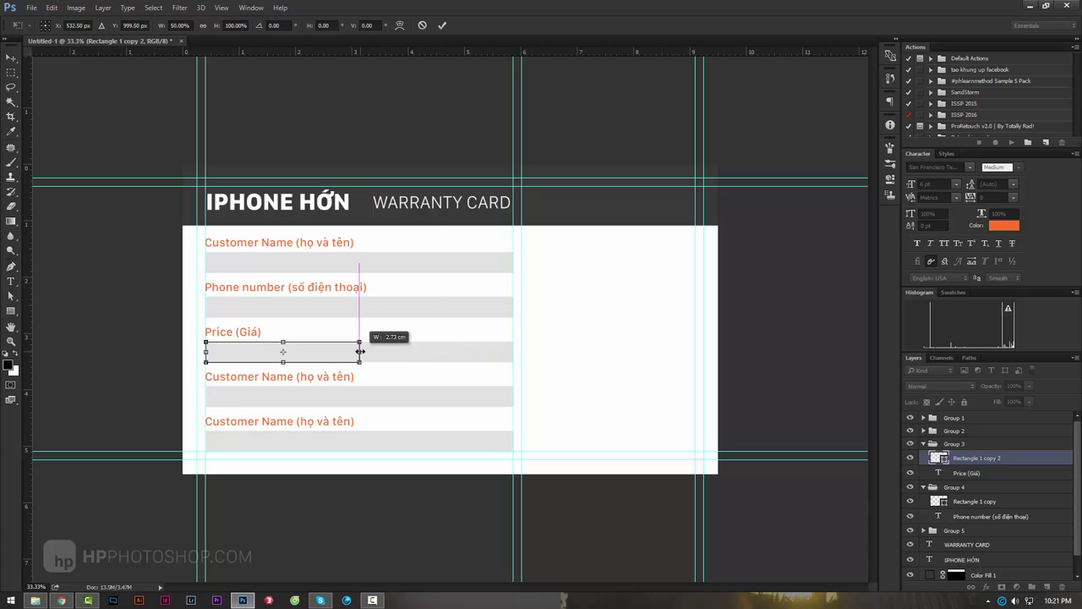
key(Return)
key(t)
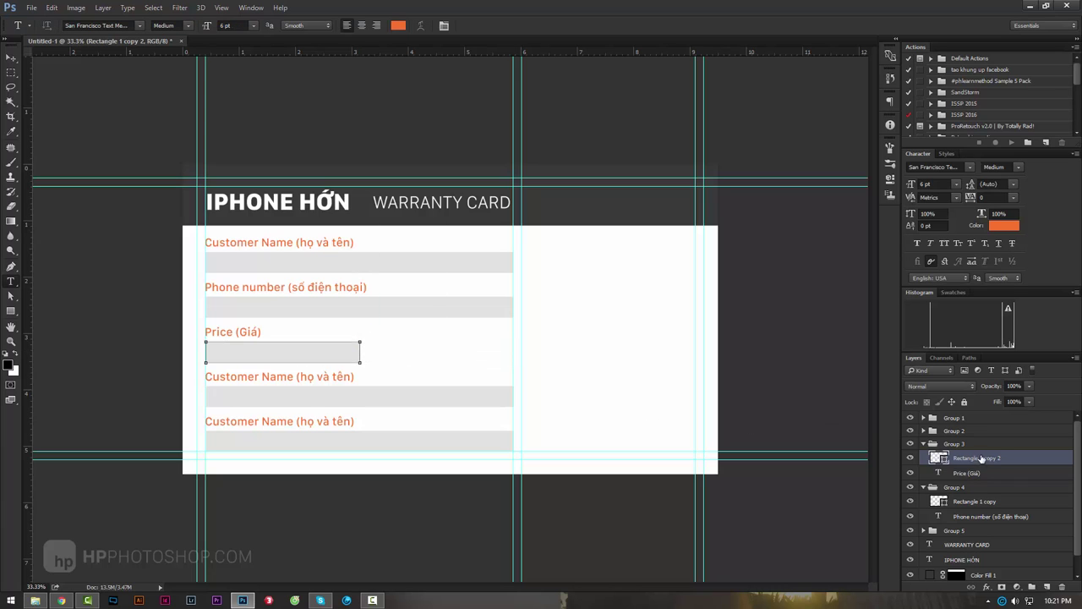
shift+click(977, 474)
key(ctrl+j)
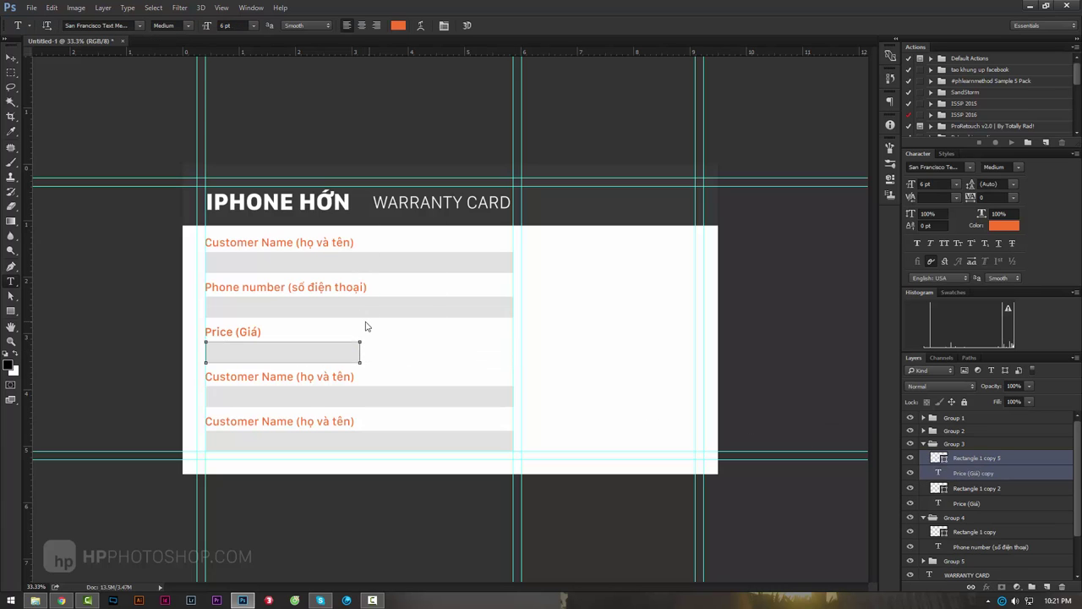
key(v)
mouse_move(242, 347)
mouse_down()
mouse_move(390, 349)
mouse_move(358, 351)
mouse_up()
Retype the right-hand copy's label as 'Date (Ngày)'
click(991, 490)
key(ctrl+t)
key(Return)
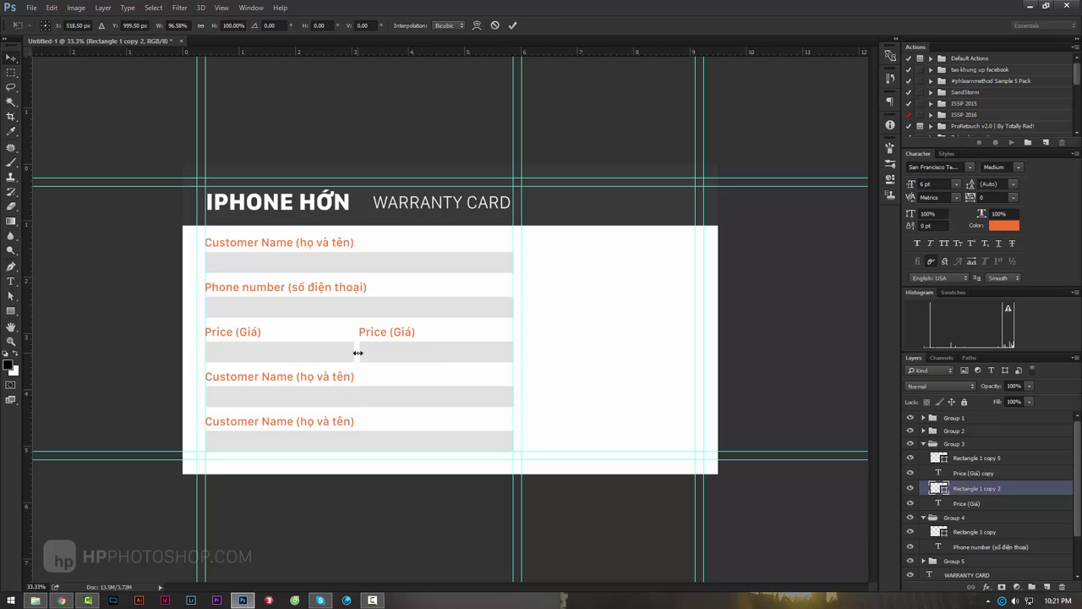
key(t)
click(381, 332)
key(ctrl+a)
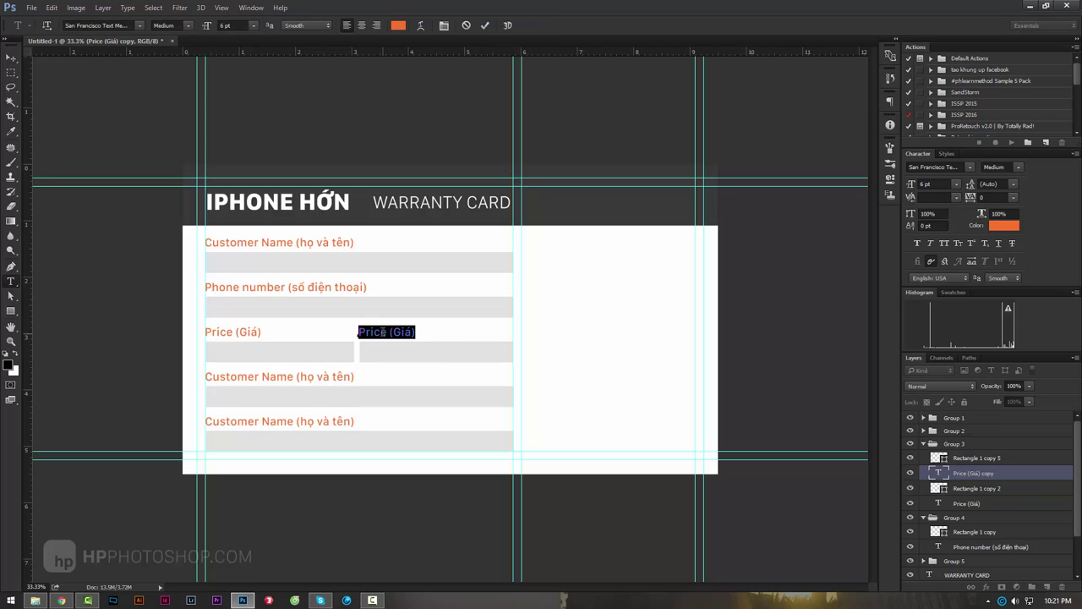
text(Date ()
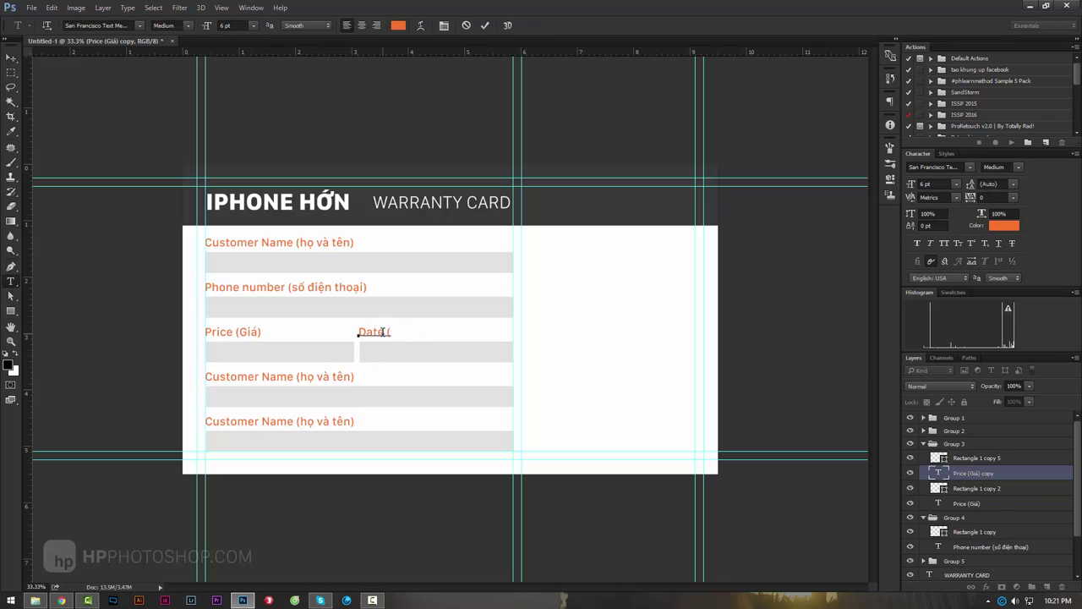
text(Ngày)
key(ctrl+Return)
Replace the fourth label's Customer Name text with 'Model (mẫu mã)' after checking the sketch
click(304, 376)
key(ctrl+a)
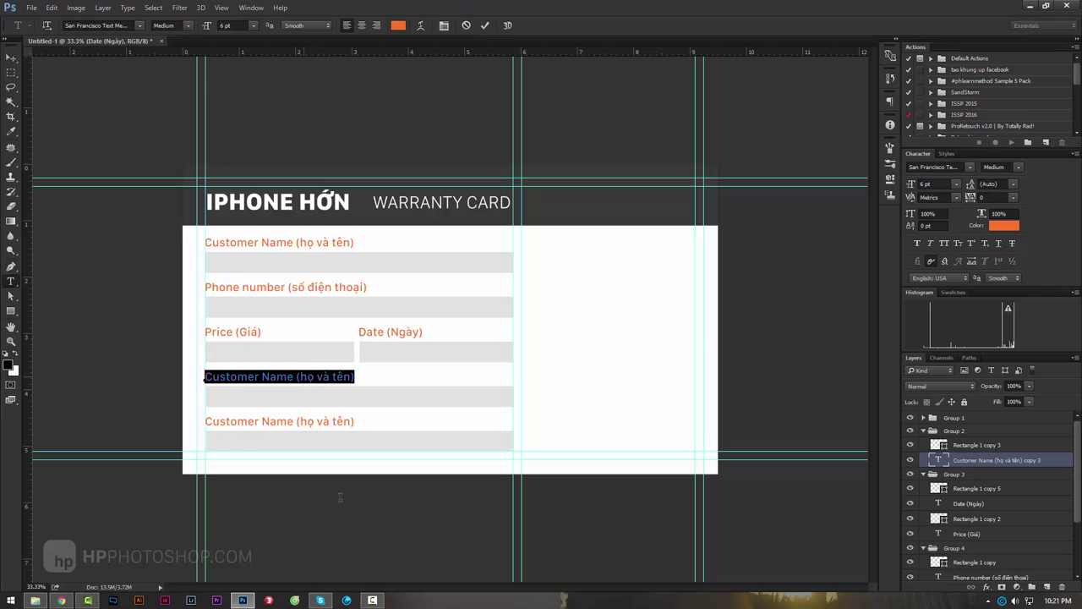
click(59, 601)
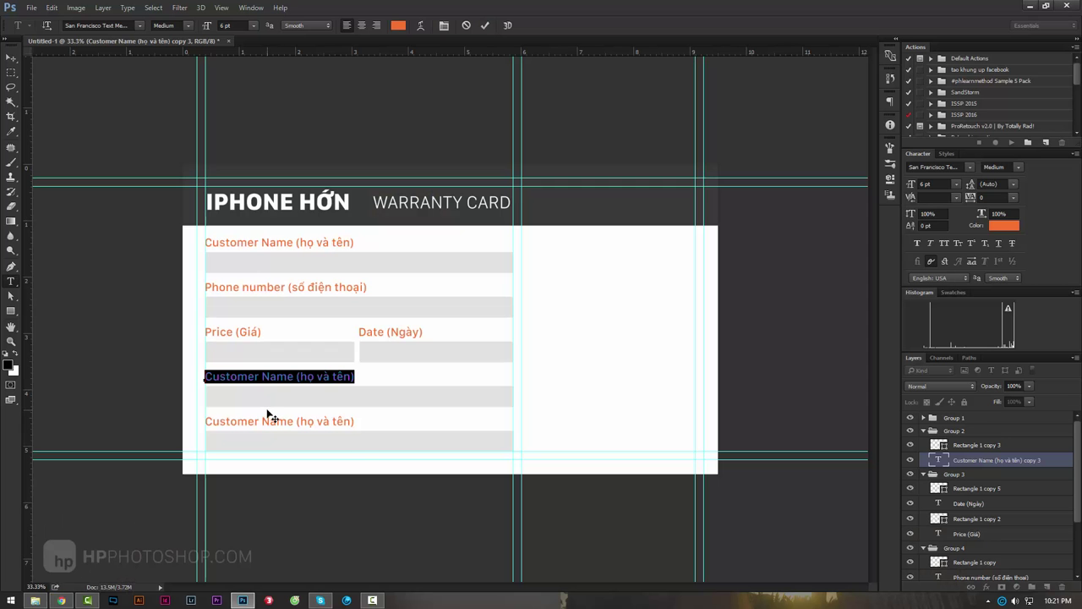
Lowercase the Price and Date labels to 'giá' and 'ngày'
text(Model)
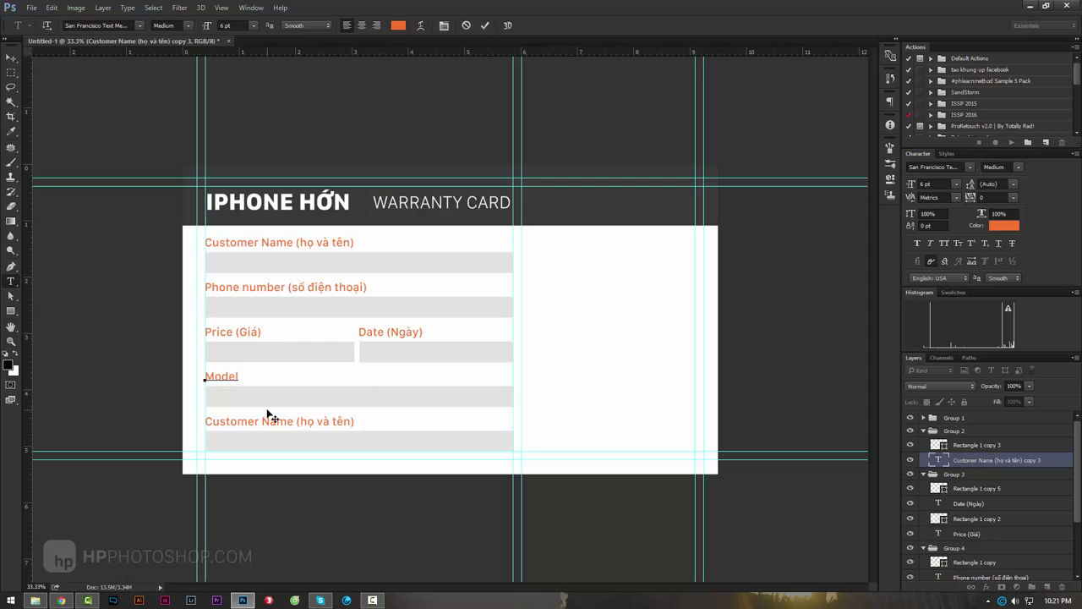
text((ma )
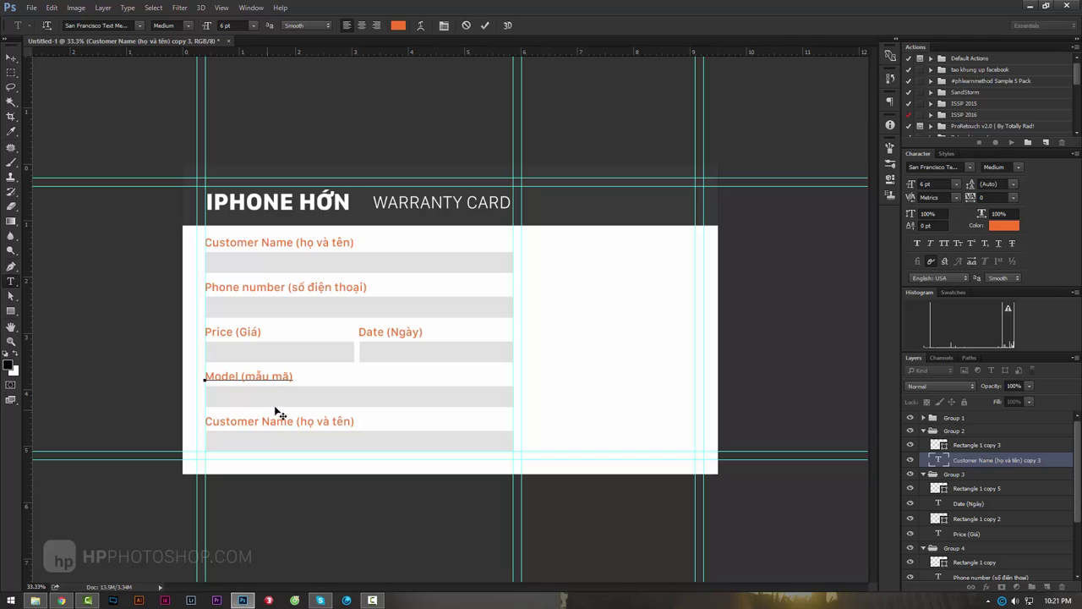
Lowercase the Price and Date labels to 'giá' and 'ngày'
text())
click(246, 335)
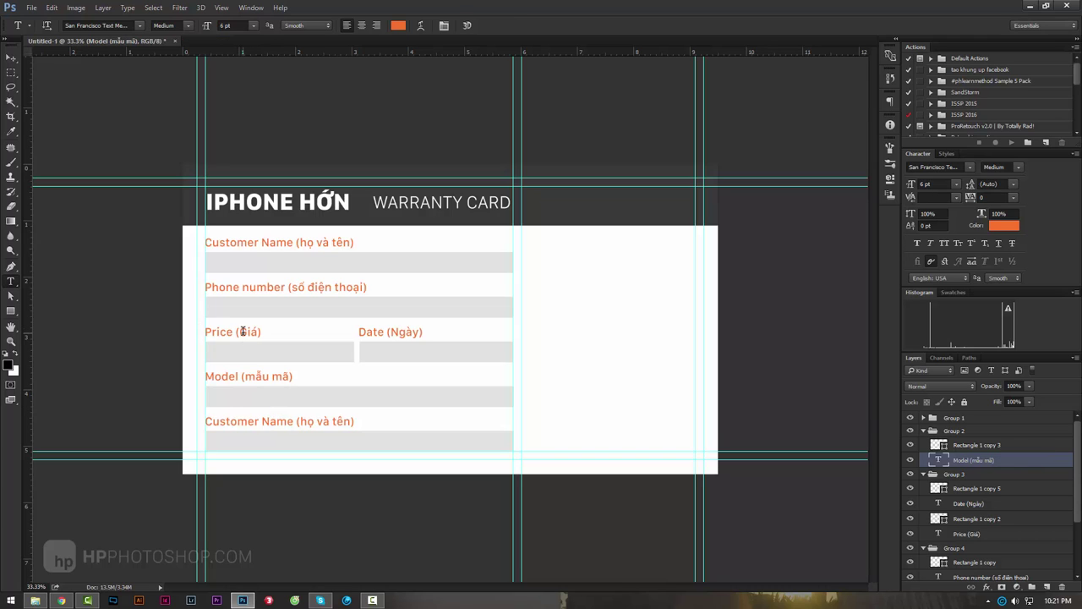
click(244, 331)
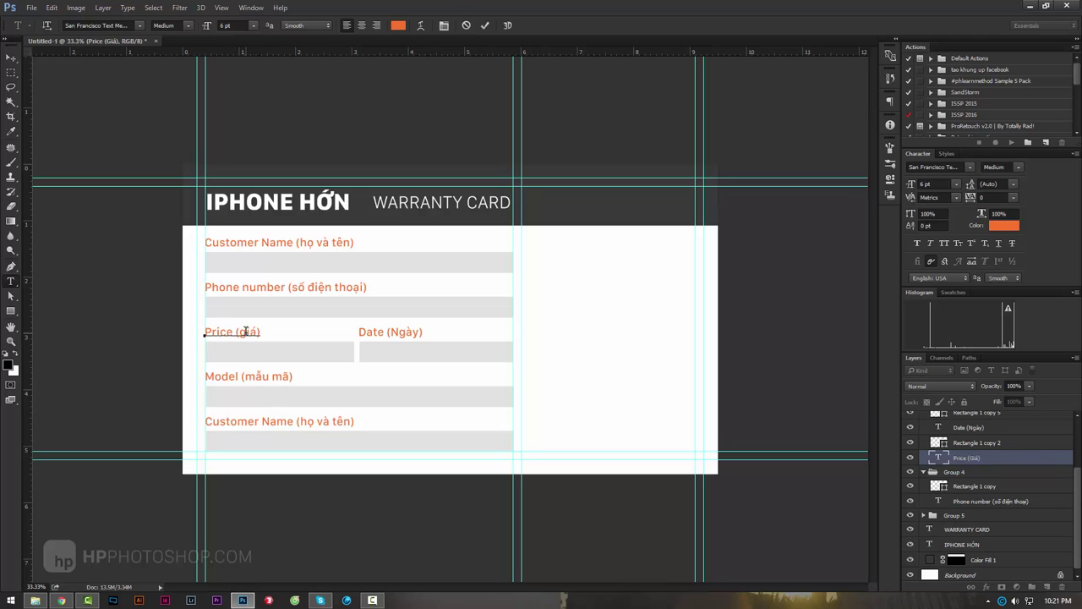
key(BackSpace)
text(g)
click(393, 331)
key(shift+Left)
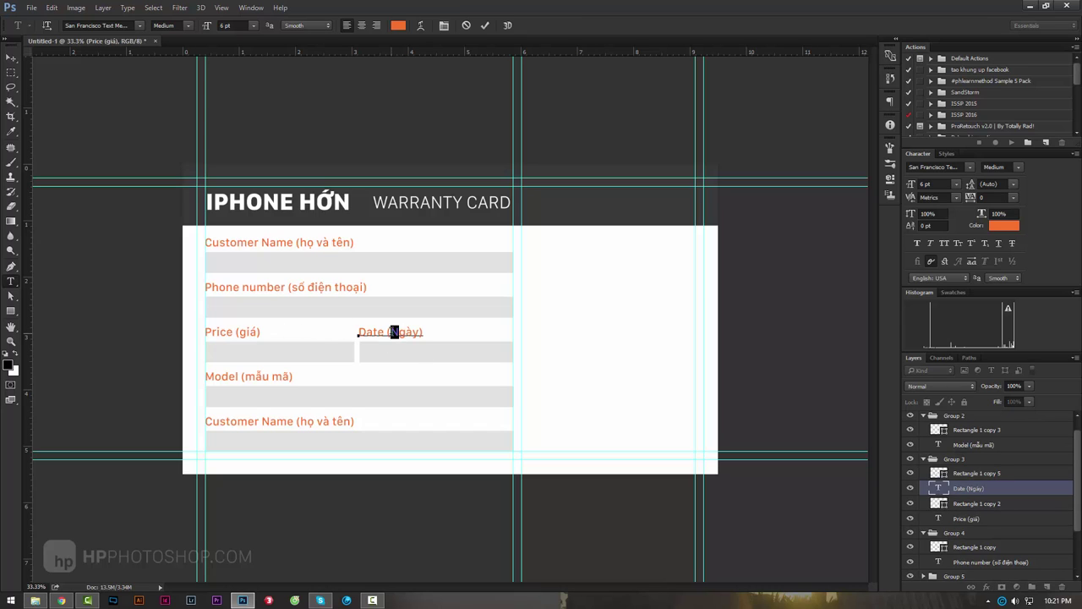
text(n)
key(ctrl+Return)
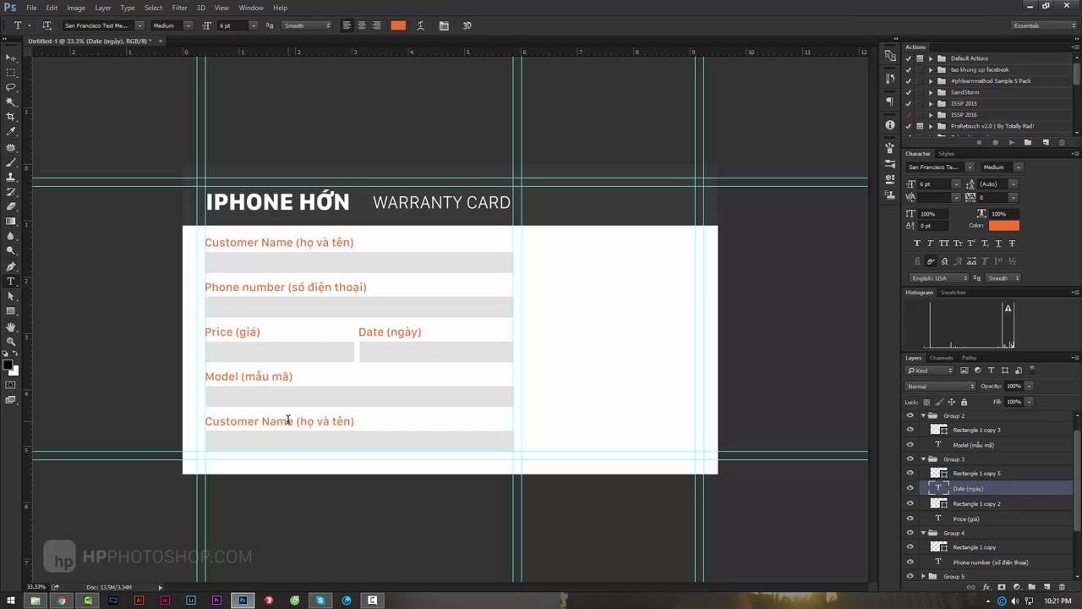
Replace the bottom Customer Name label with 'IMEI number'
triple_click(288, 420)
mouse_move(61, 600)
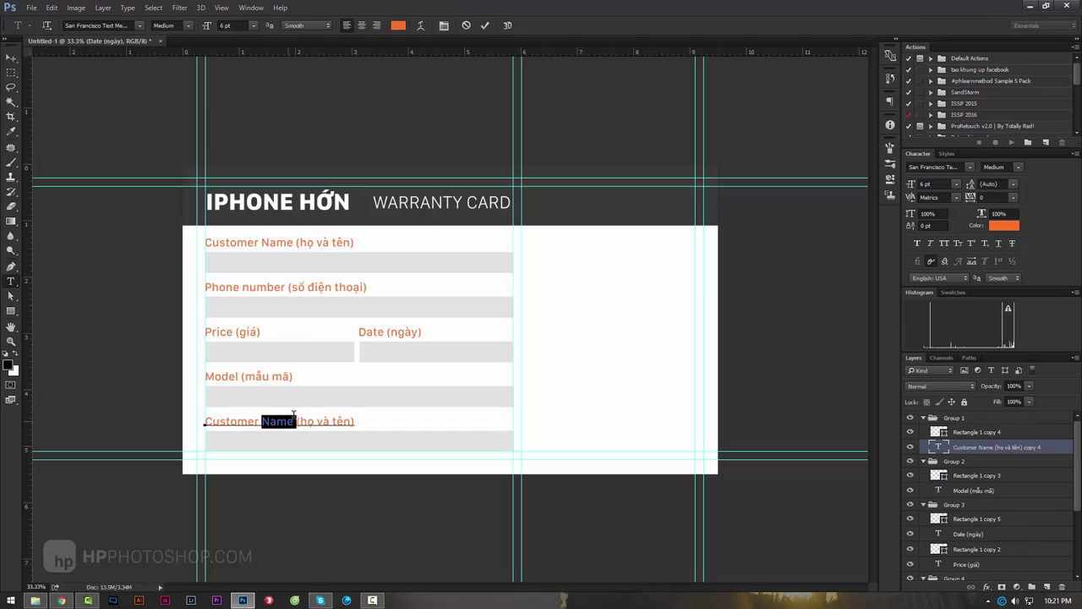
click(67, 602)
click(66, 603)
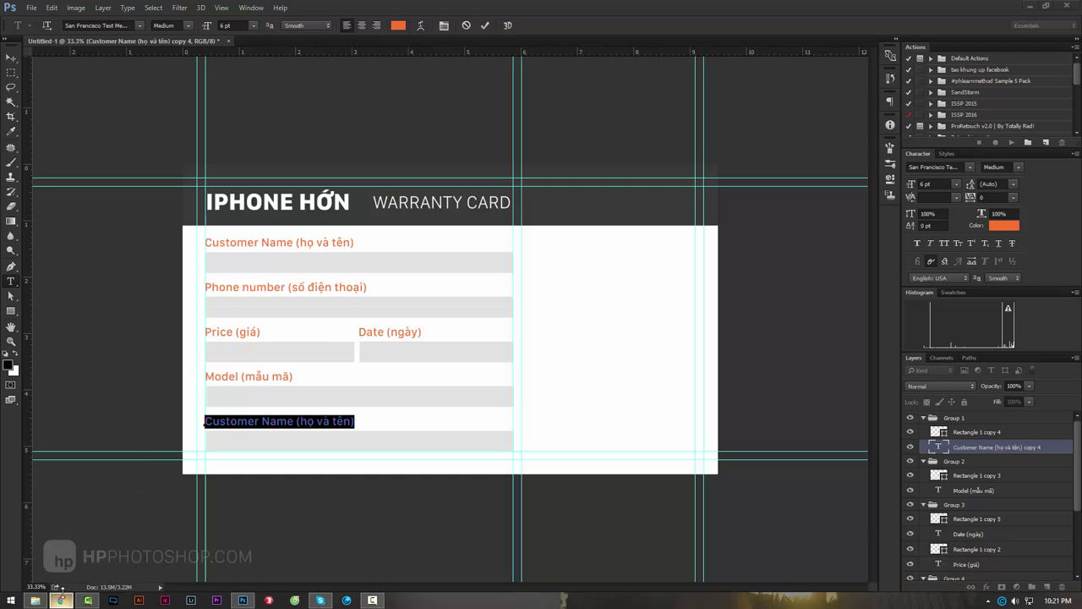
key(BackSpace)
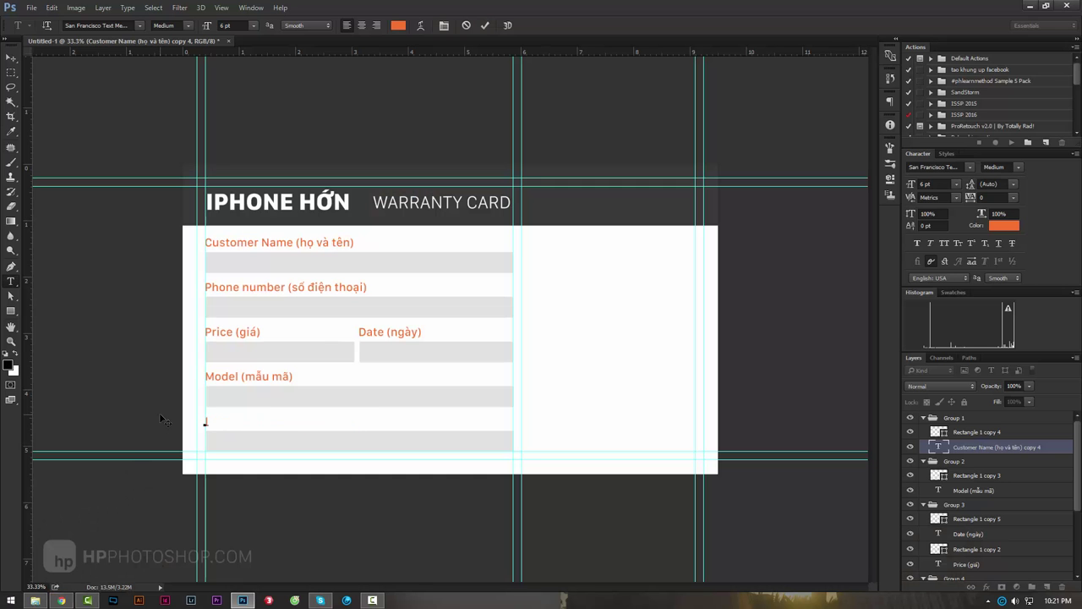
text(IMEI n)
text(umber)
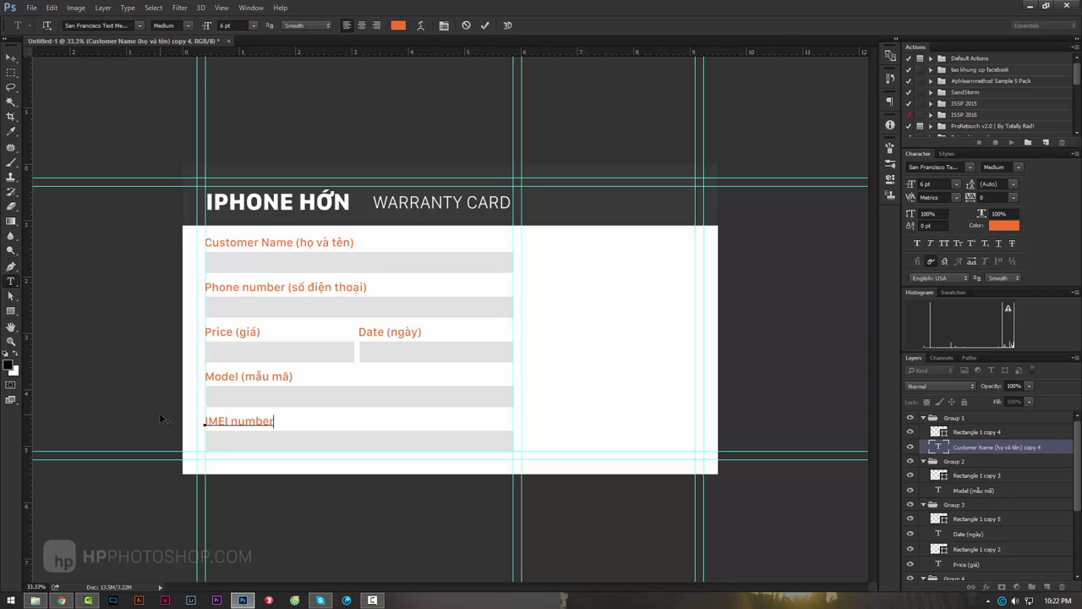
key(ctrl+Return)
Compare the card against the hand-drawn sketch in Chrome
click(61, 600)
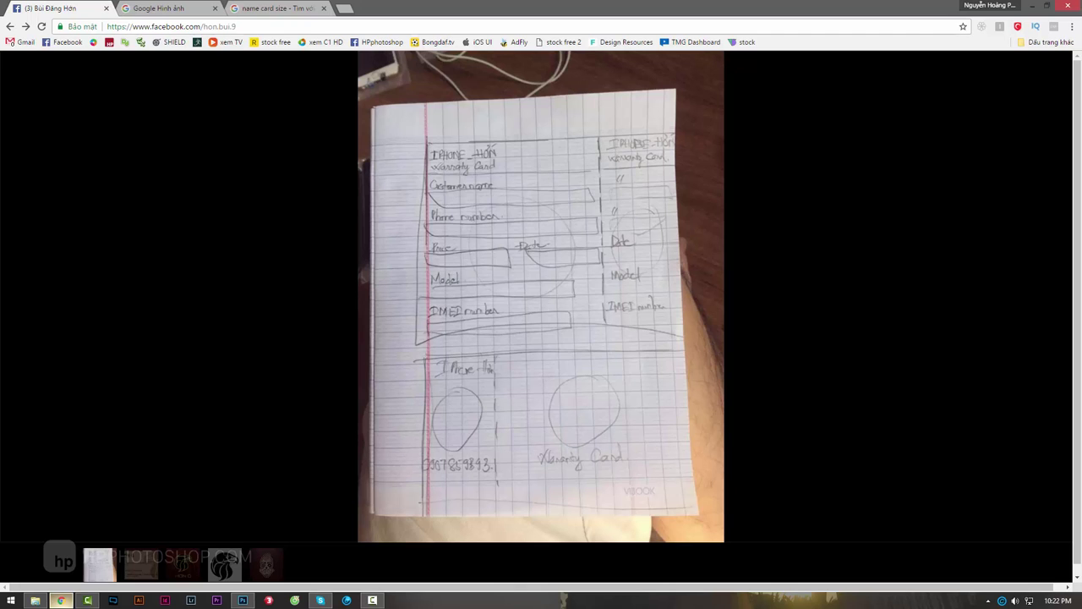
key(alt+Tab)
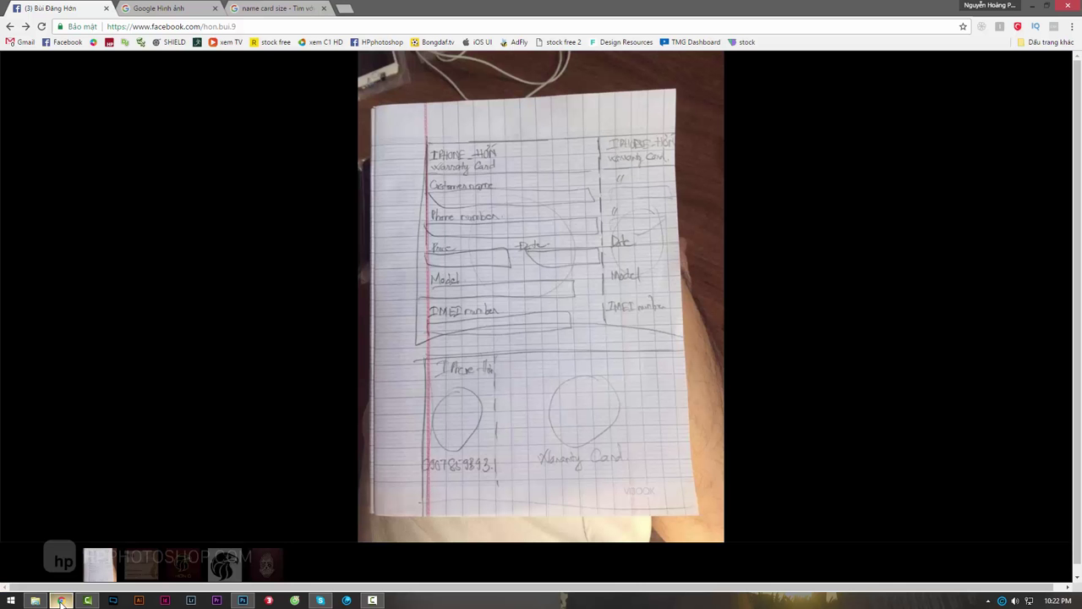
click(61, 600)
click(61, 601)
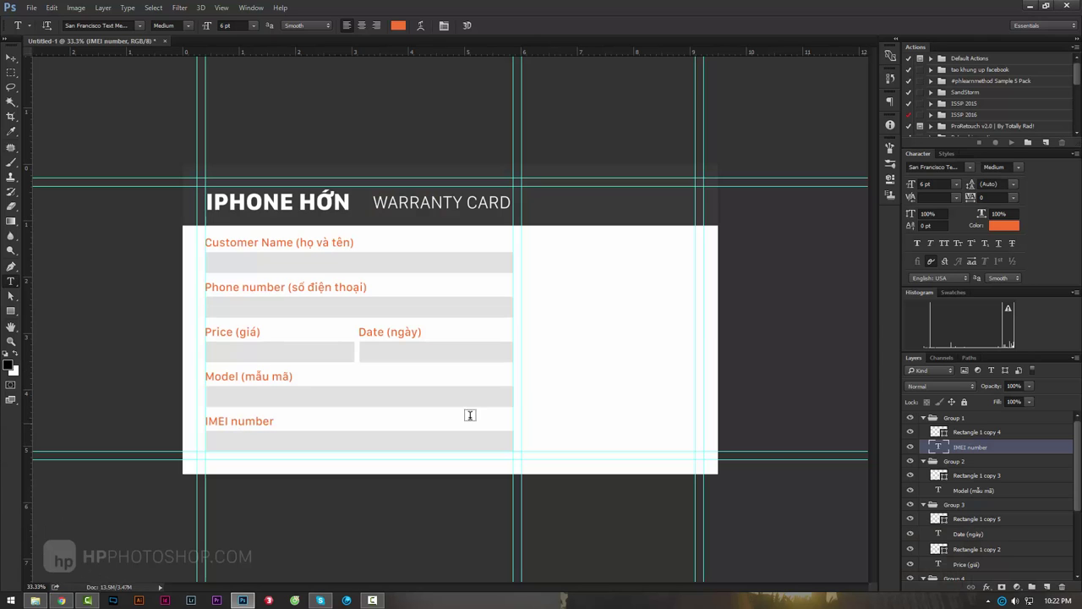
Collapse Groups 1 through 4 in the Layers panel, then recheck the sketch
click(923, 417)
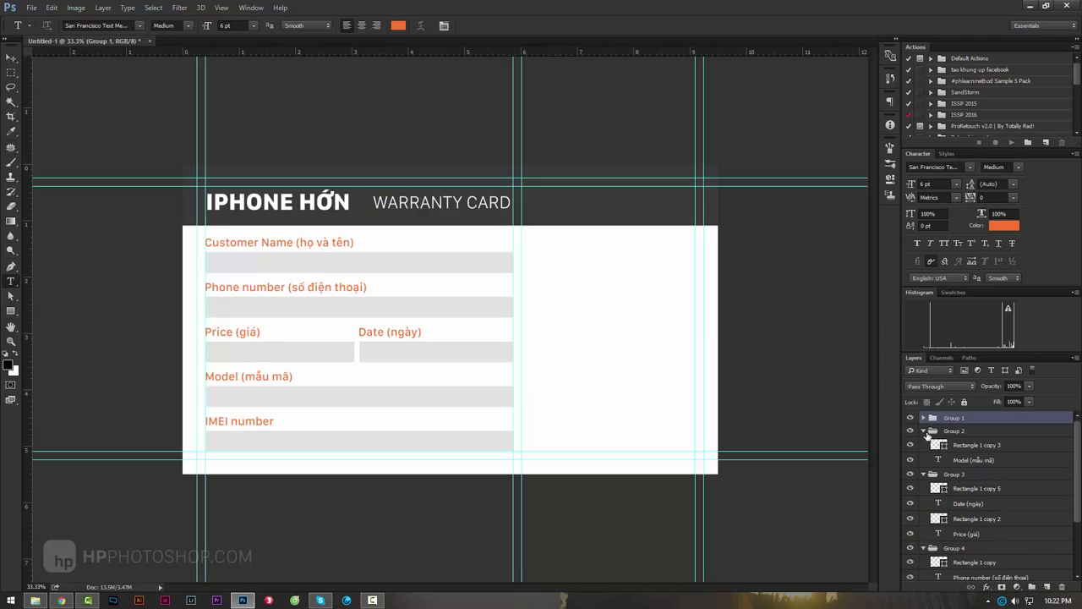
click(923, 431)
click(923, 443)
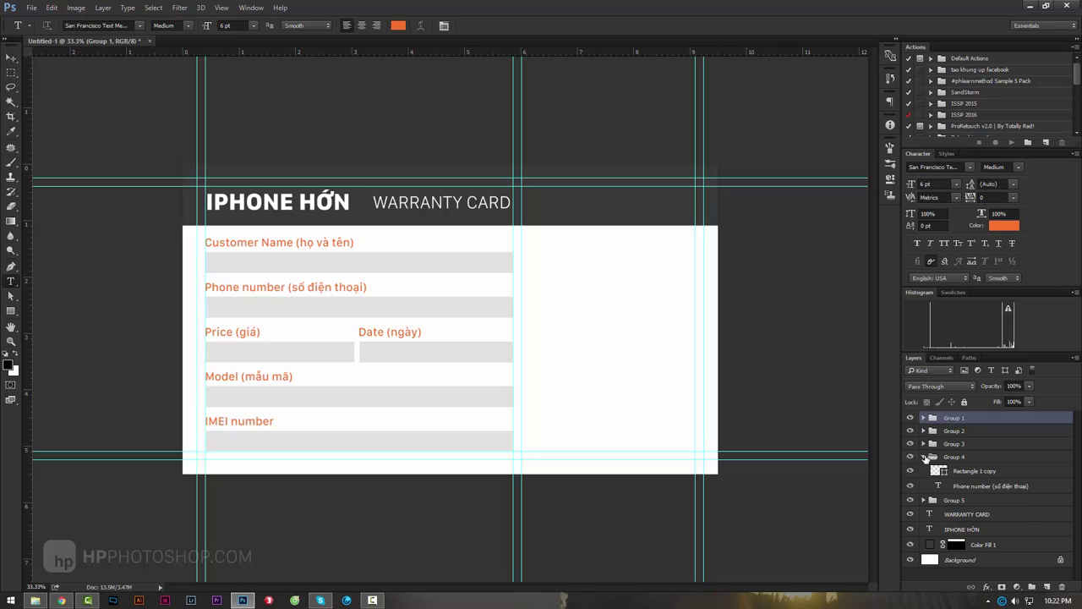
click(923, 457)
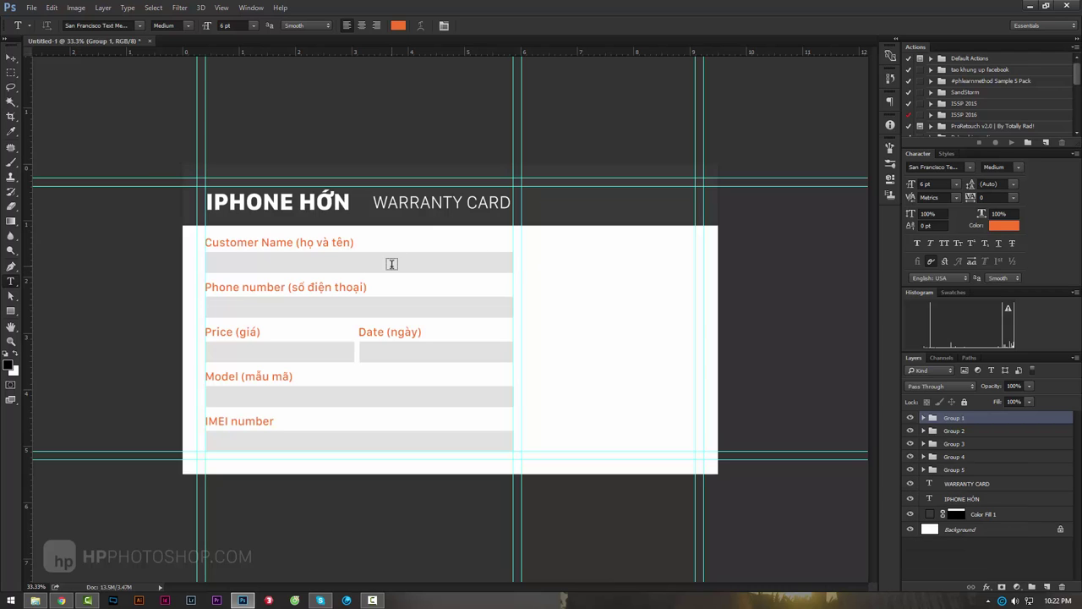
key(ctrl+semicolon)
key(ctrl+semicolon)
click(60, 601)
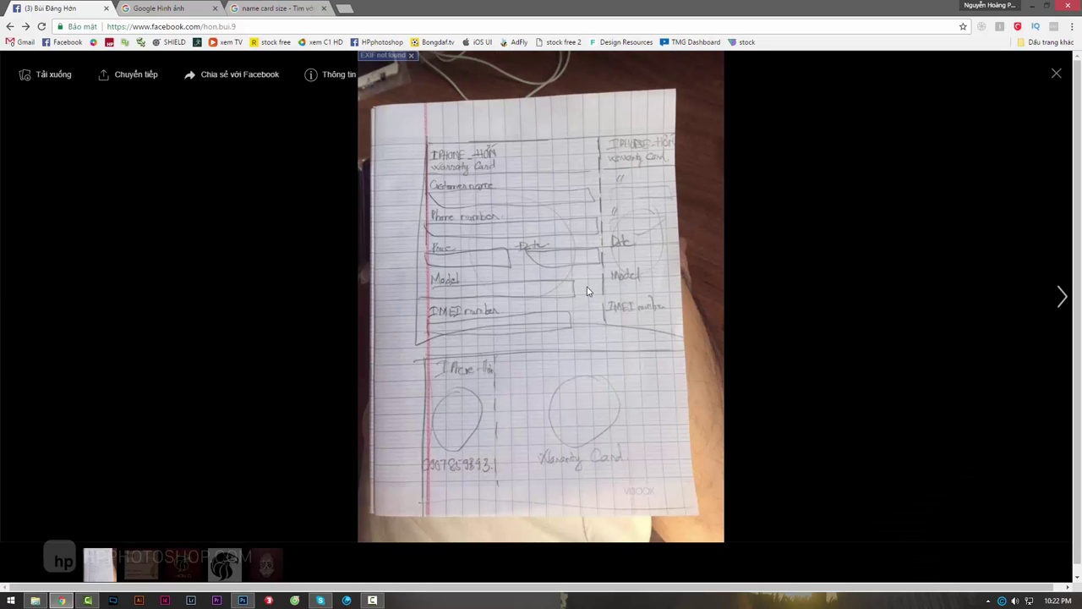
click(242, 600)
Draw a vertical line from the card's top to its bottom with the Line tool
right_click(12, 314)
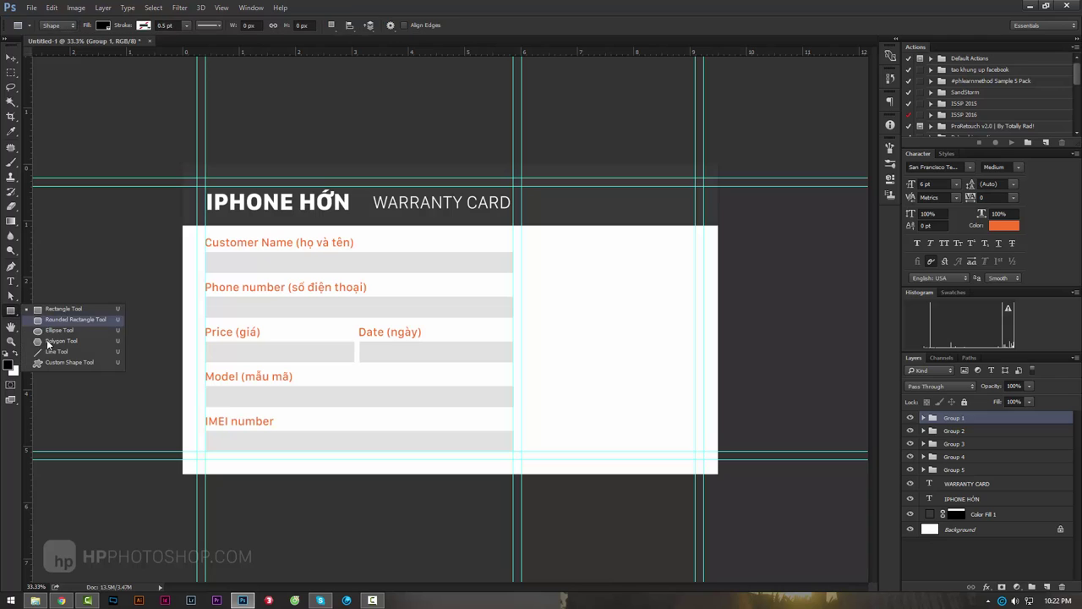
click(50, 352)
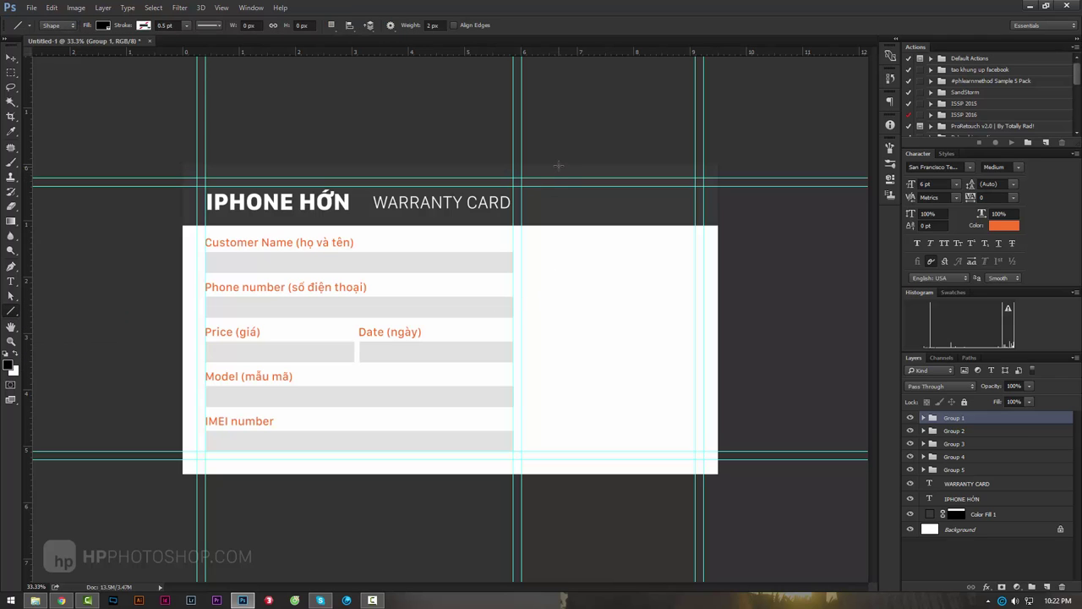
drag(556, 164, 565, 472)
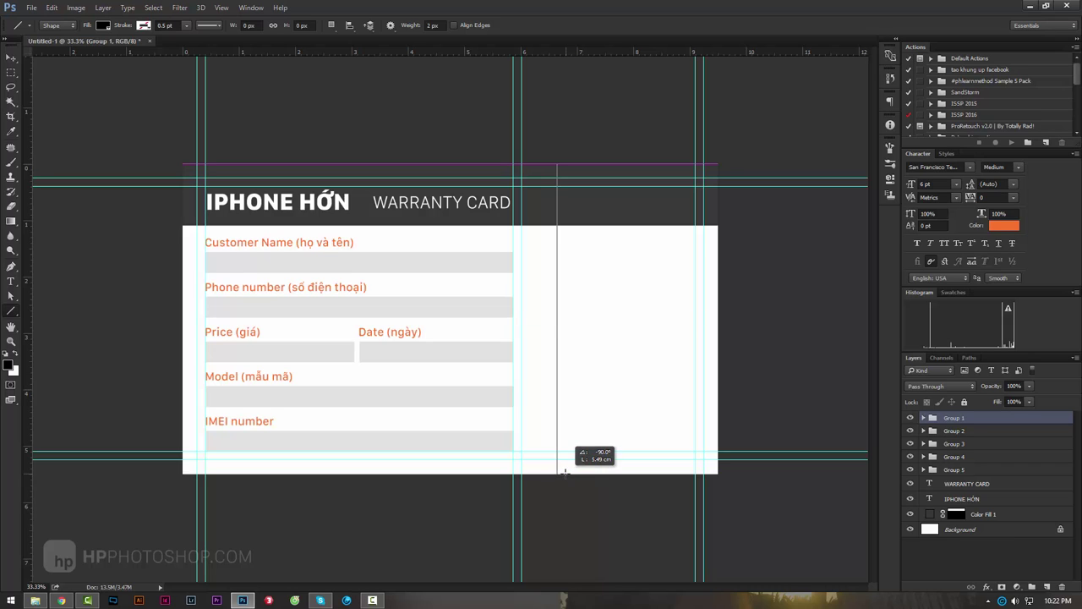
drag(565, 472, 556, 474)
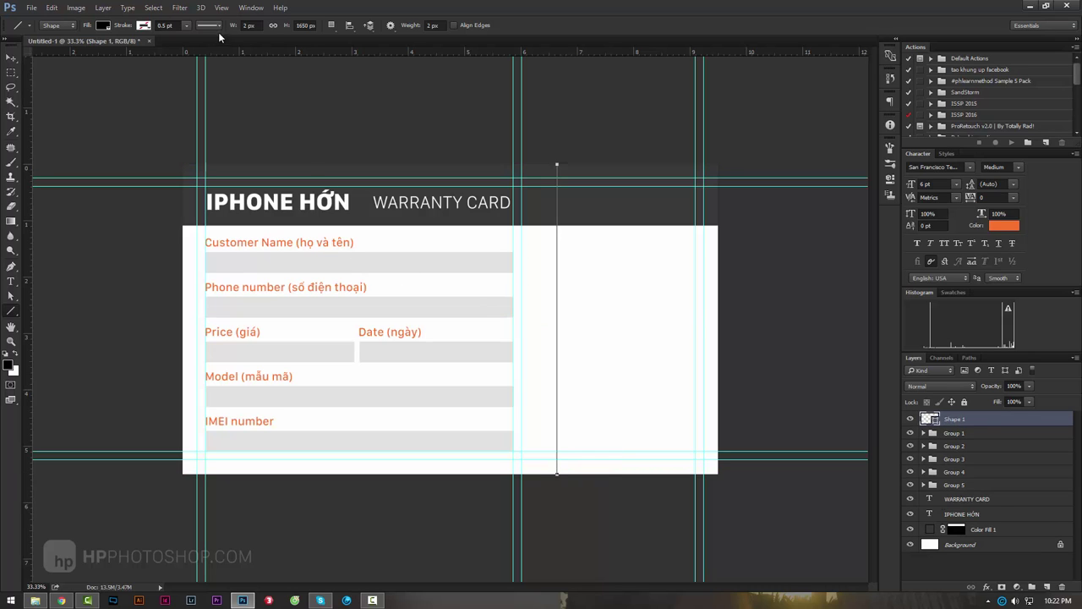
Give the line no fill and an orange dashed stroke with a new stroke width
click(104, 25)
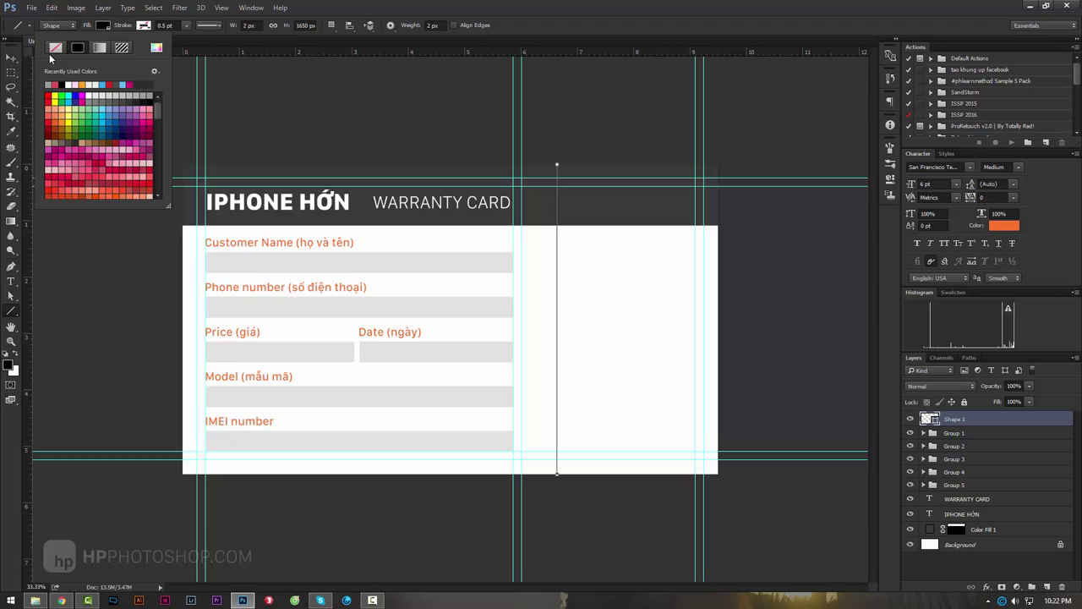
click(55, 51)
click(145, 26)
click(146, 26)
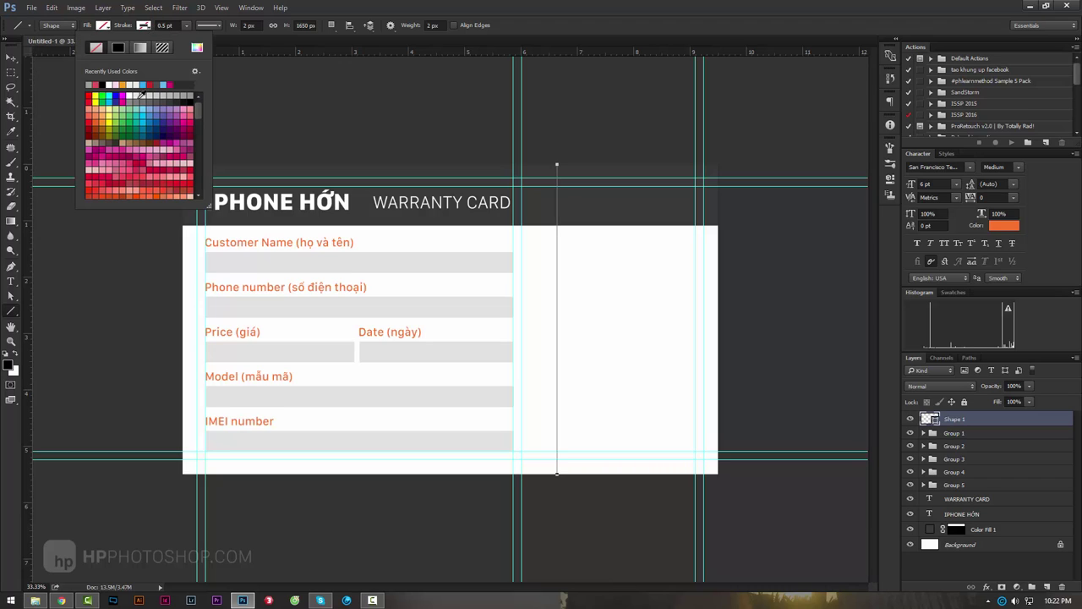
click(123, 84)
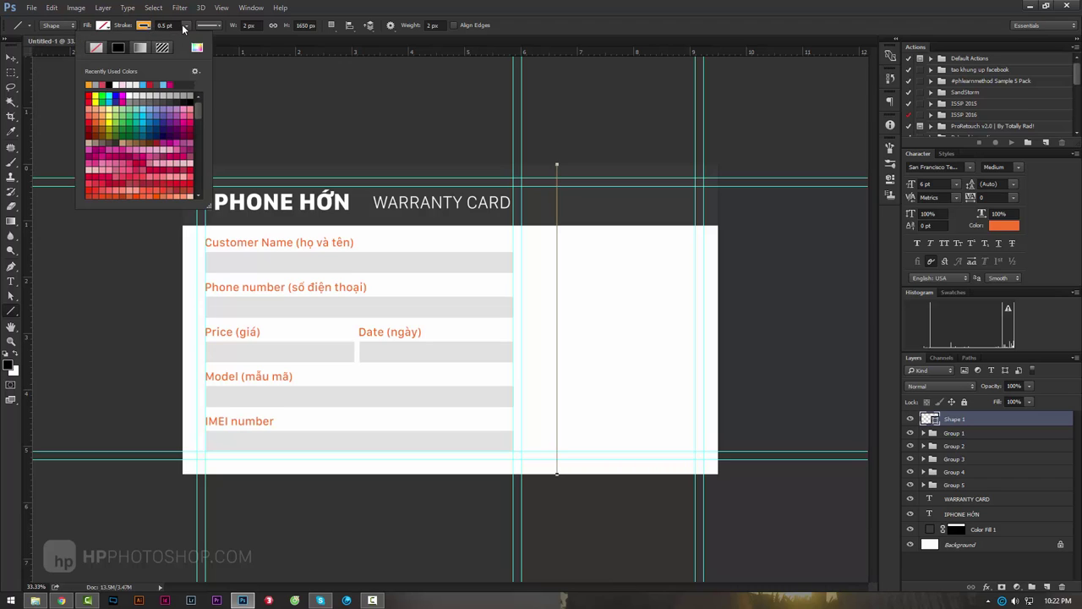
click(183, 29)
click(167, 25)
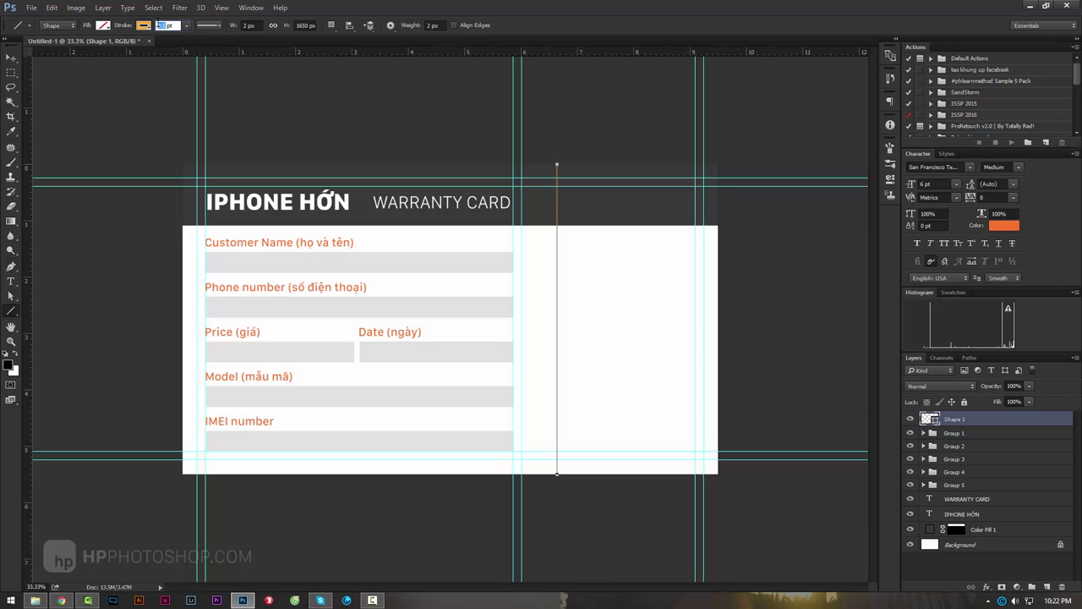
text(1)
click(212, 25)
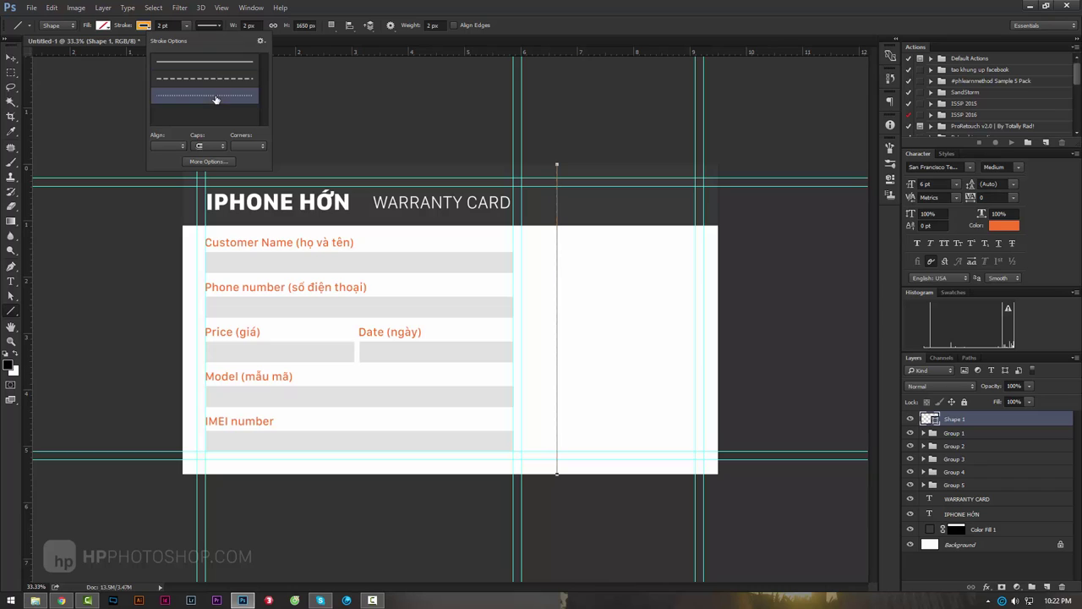
click(11, 59)
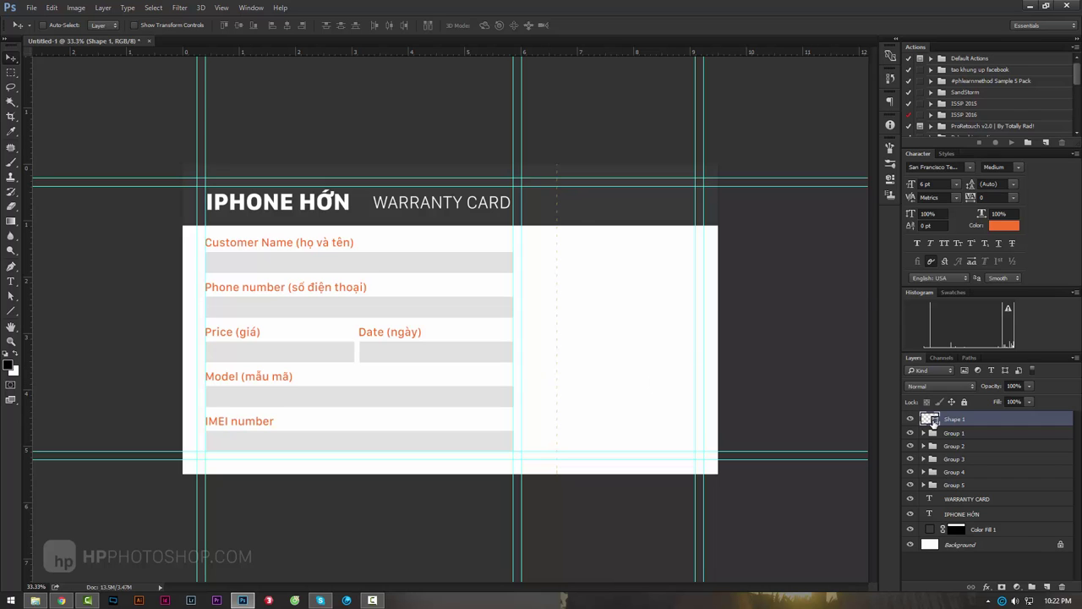
Pick a custom stroke colour for the dashed divider line
double_click(929, 418)
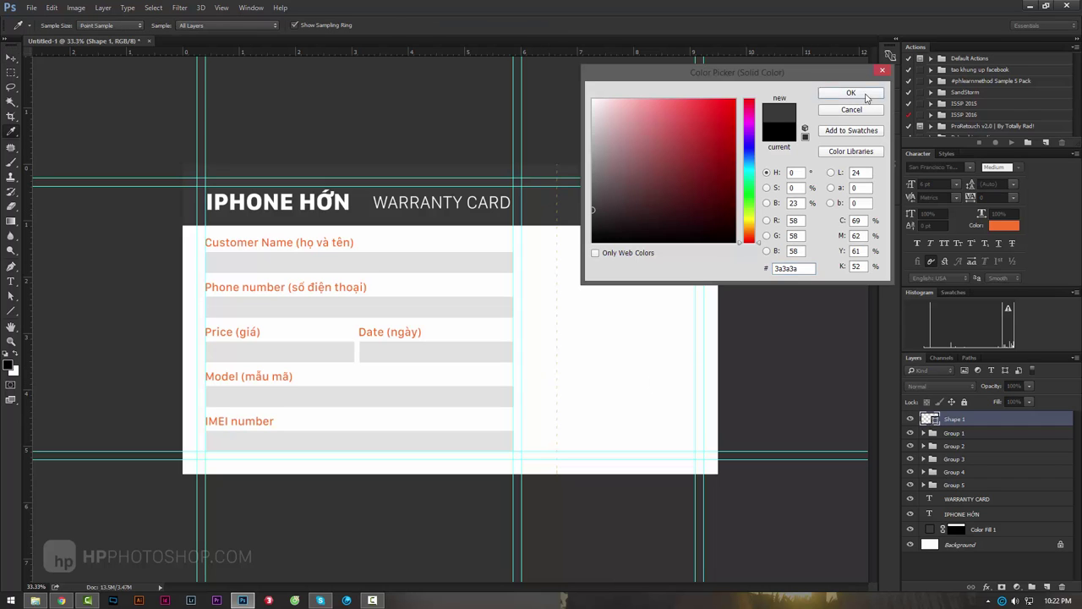
click(851, 92)
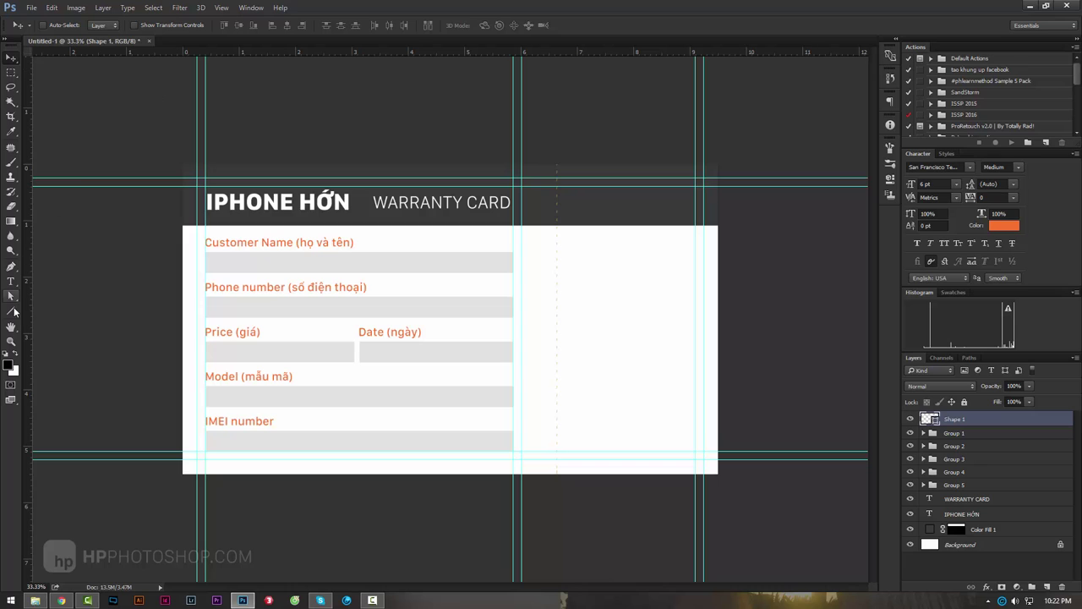
click(11, 310)
click(145, 26)
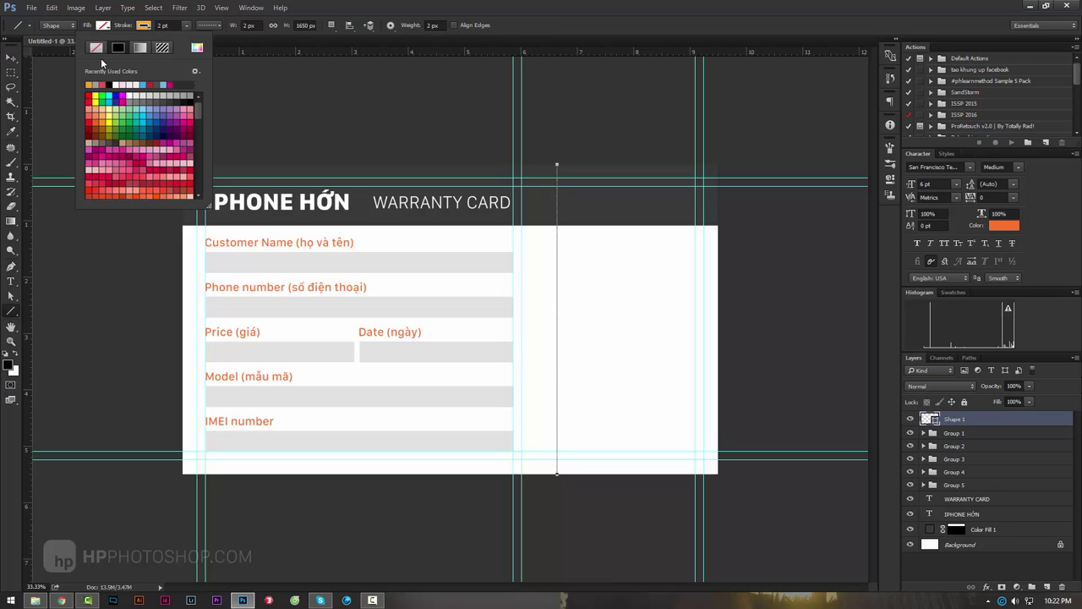
click(196, 49)
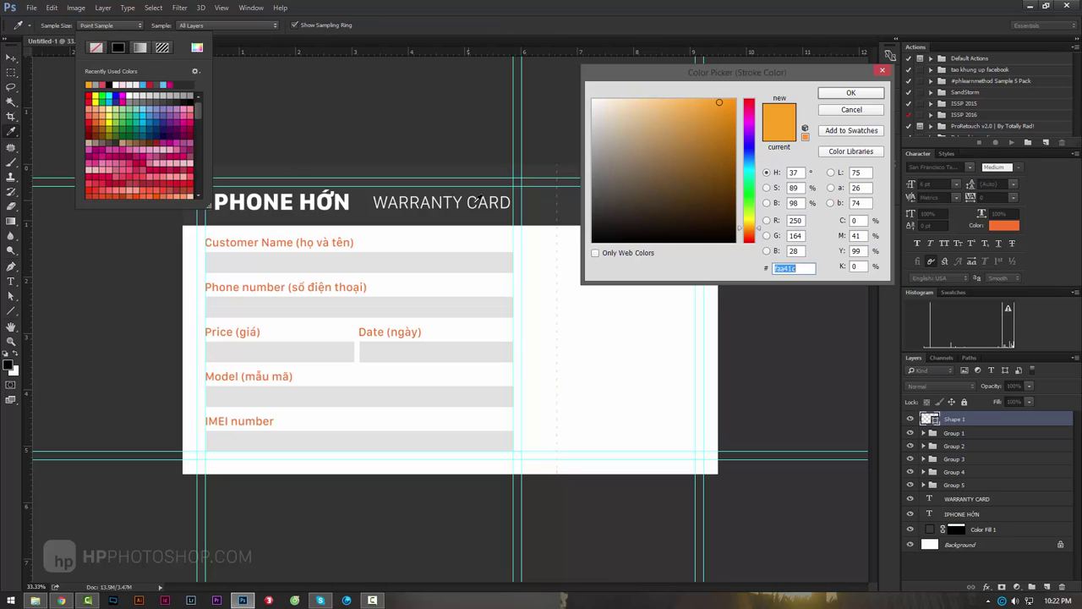
click(741, 127)
click(840, 95)
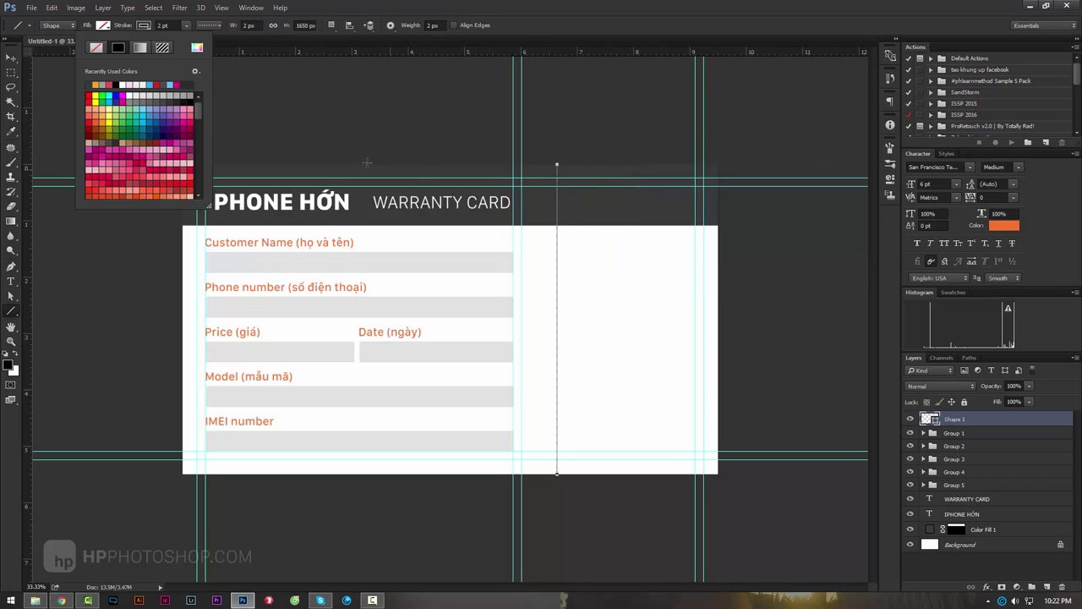
click(470, 36)
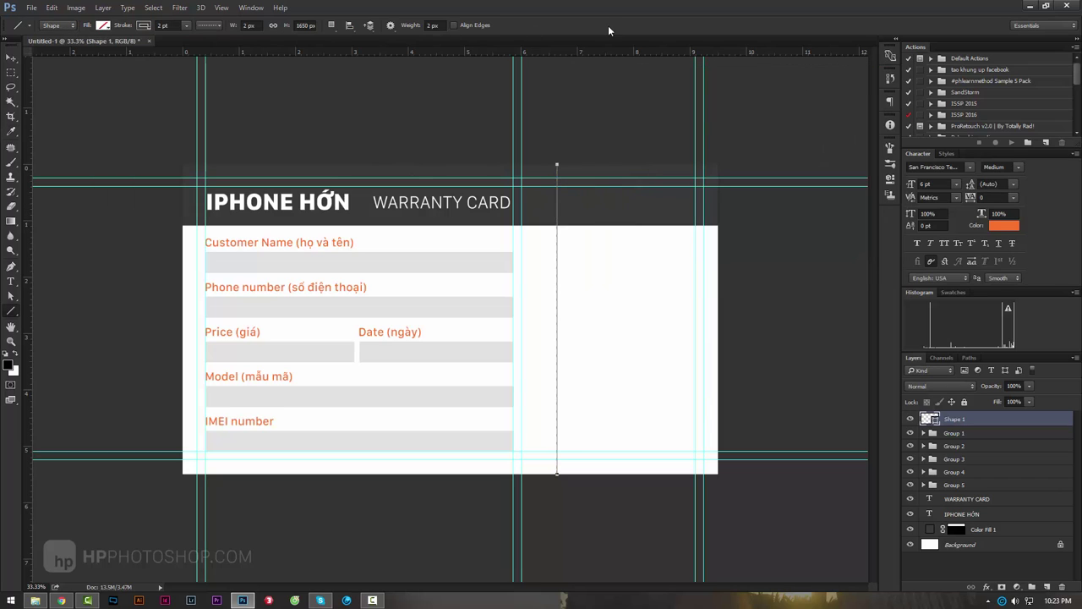
click(11, 57)
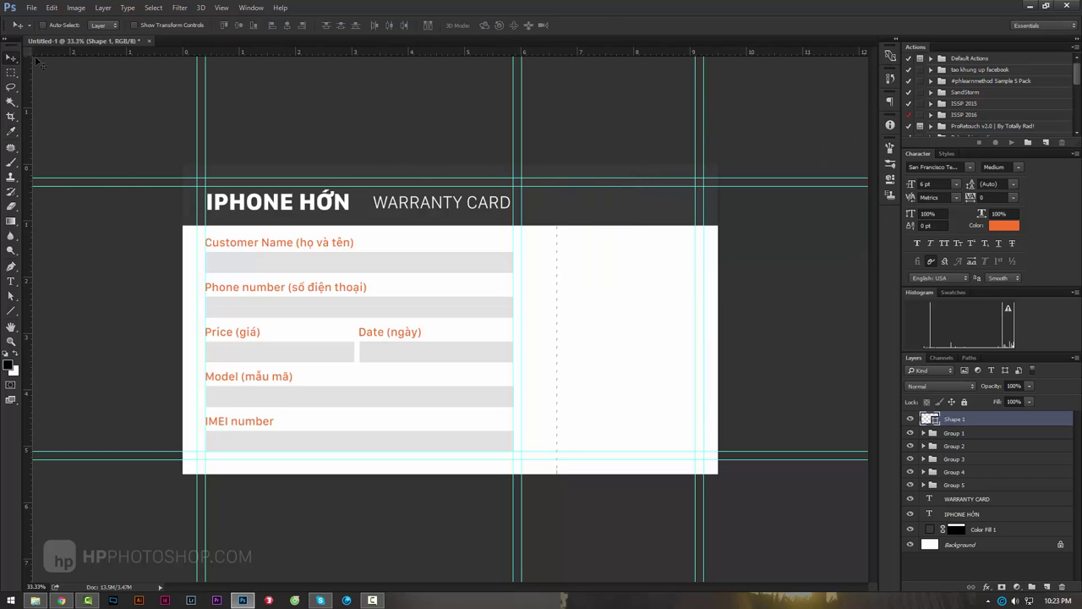
Inspect the dashed divider up close and nudge it slightly right
key(z)
click(570, 391)
drag(570, 391, 592, 318)
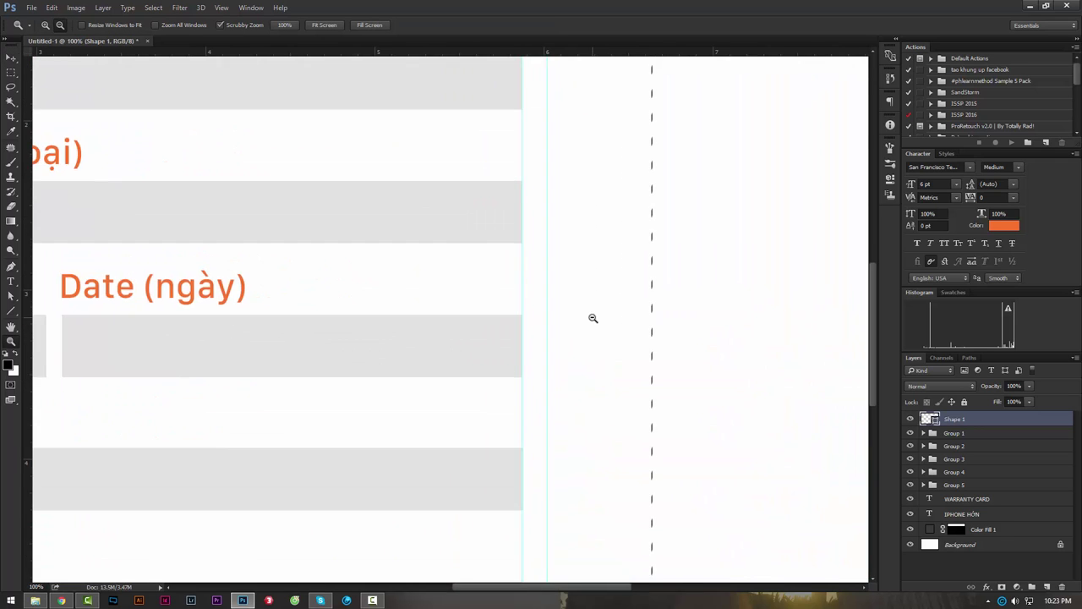
key(ctrl+0)
key(v)
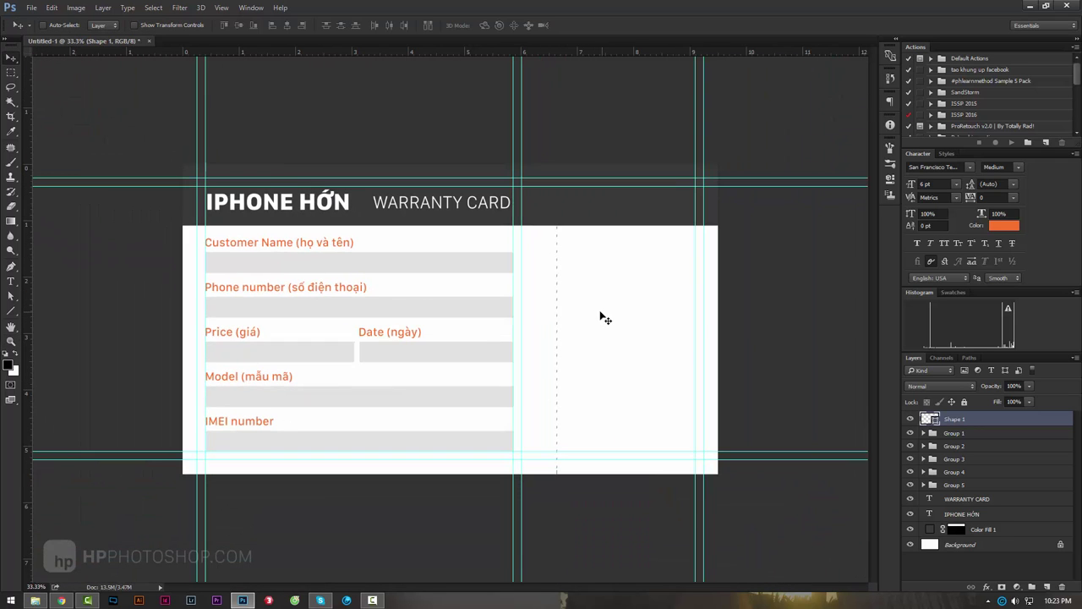
drag(599, 317, 563, 314)
key(ctrl+semicolon)
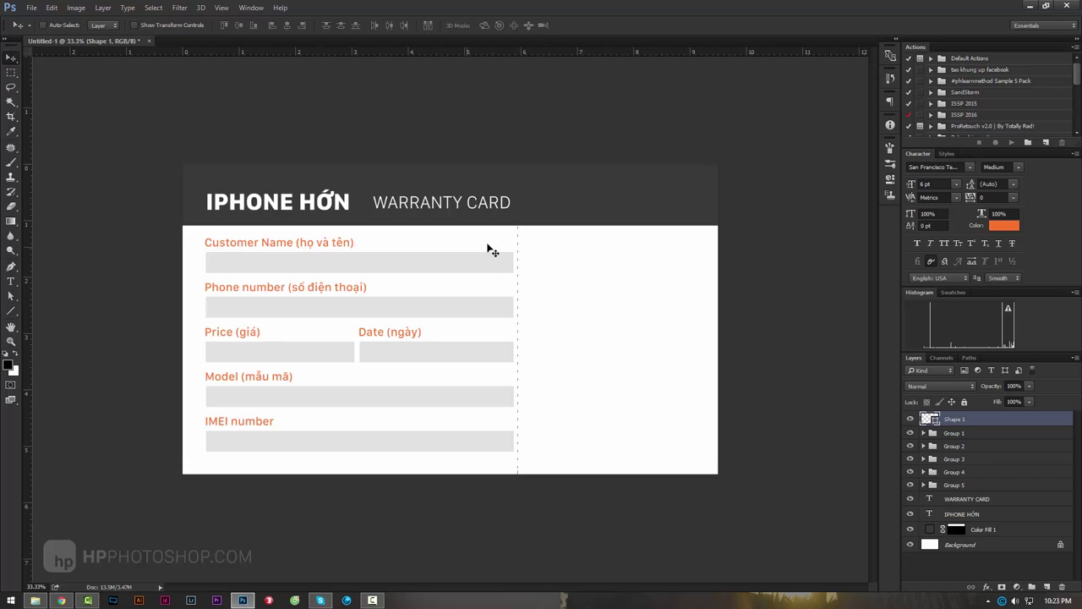
key(ctrl+semicolon)
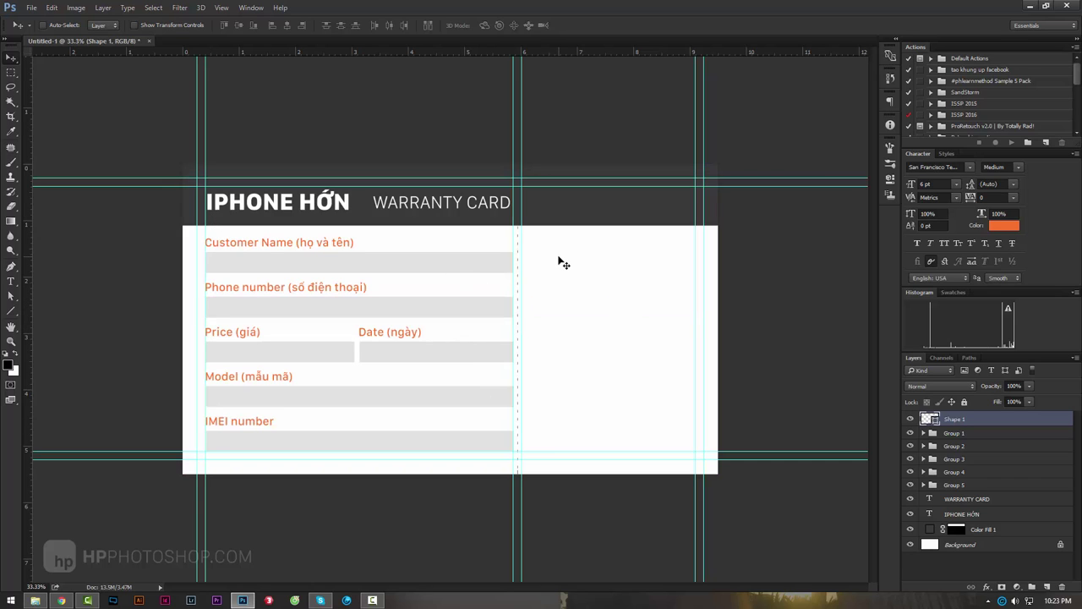
key(shift+Right)
key(ctrl+semicolon)
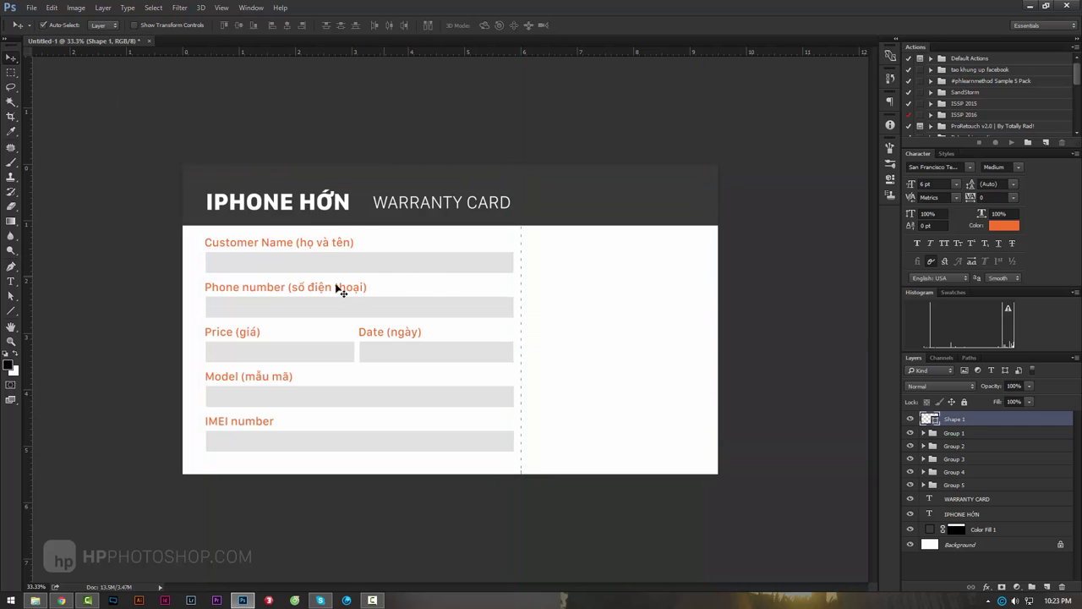
key(ctrl+semicolon)
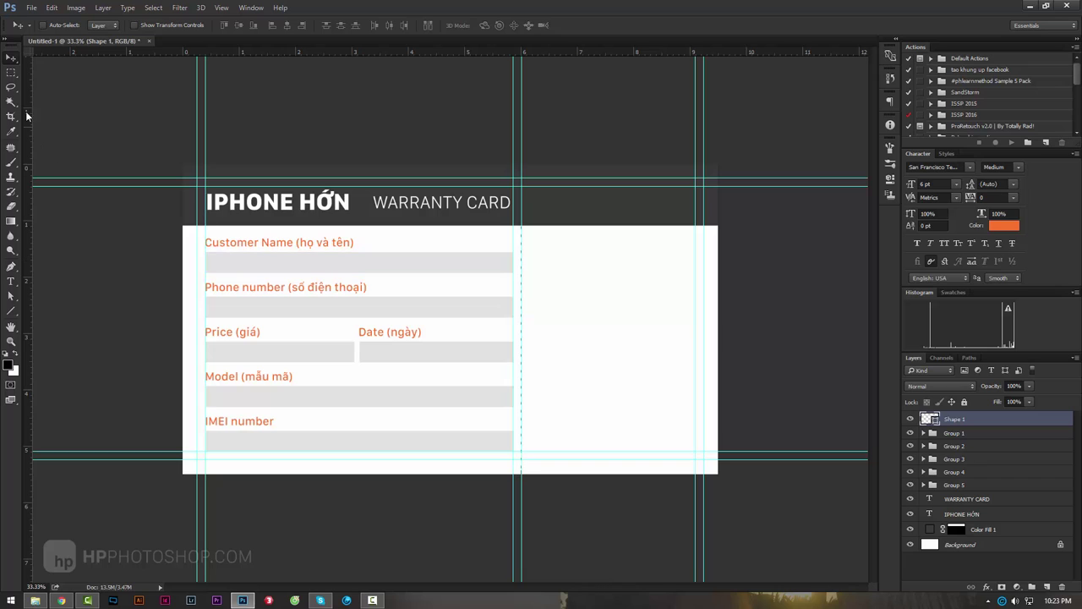
Add a vertical guide just beside the divider
click(11, 73)
drag(521, 267, 530, 275)
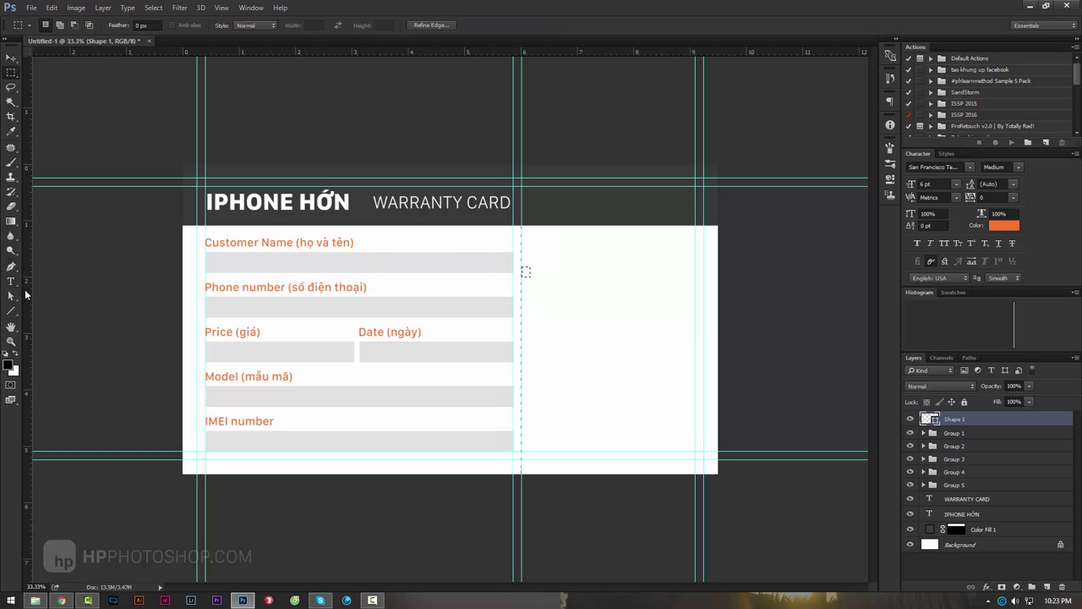
drag(29, 296, 529, 296)
key(ctrl+d)
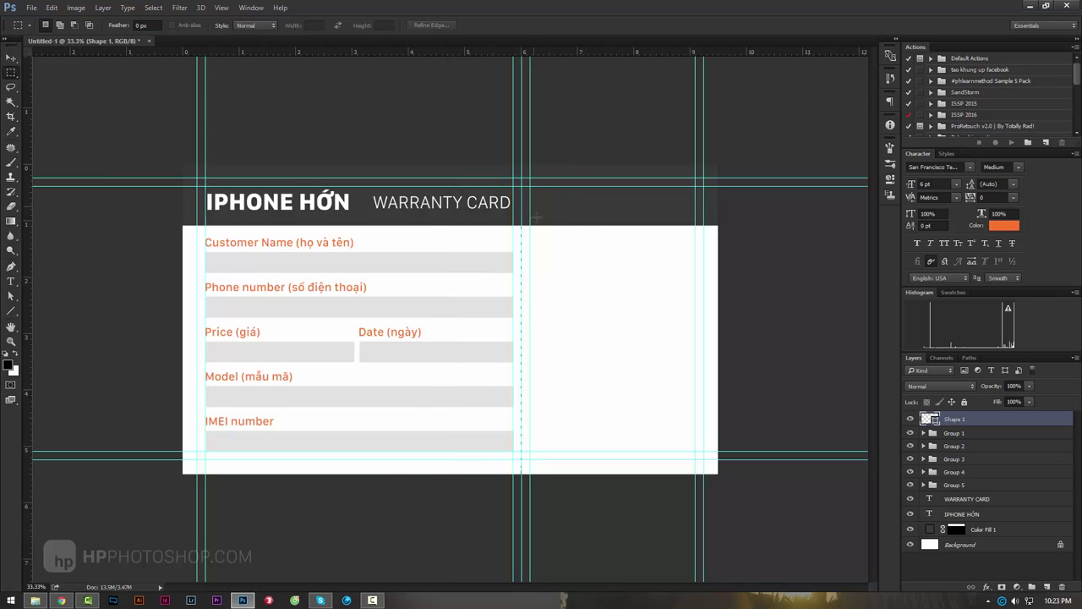
Duplicate the IPHONE HỚN and WARRANTY CARD text layers and move the copies right
click(978, 500)
shift+click(961, 513)
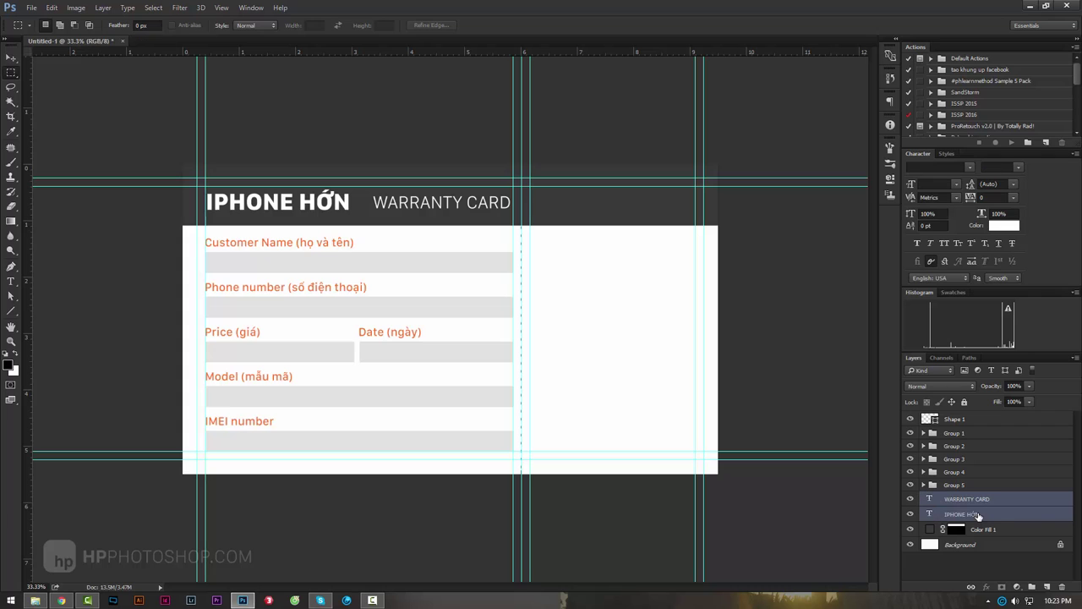
key(ctrl+j)
key(v)
drag(368, 306, 623, 273)
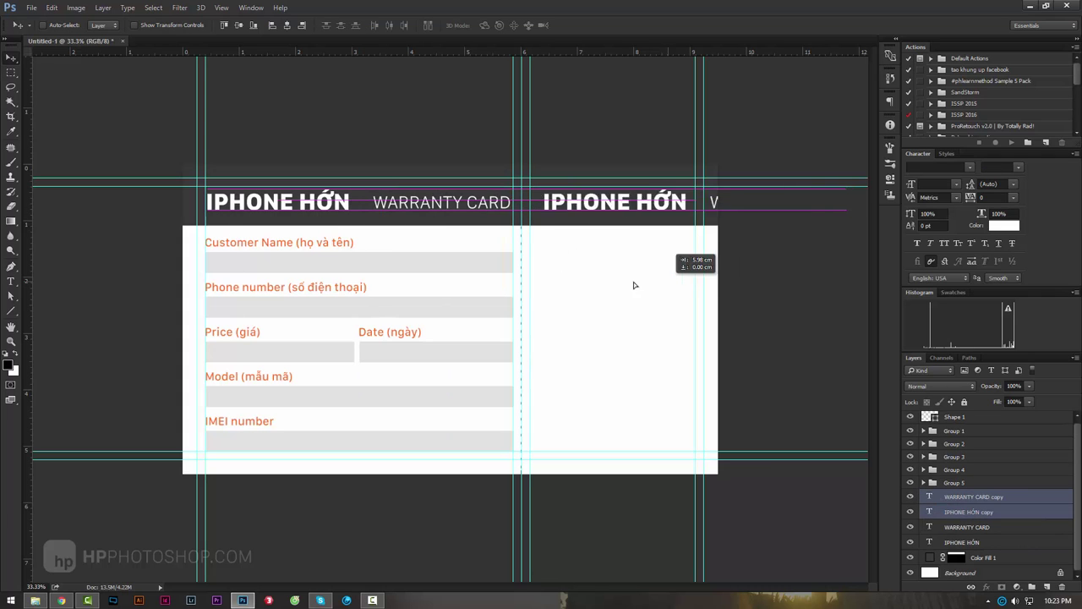
Scale down the copied title and subtitle text
key(ctrl+t)
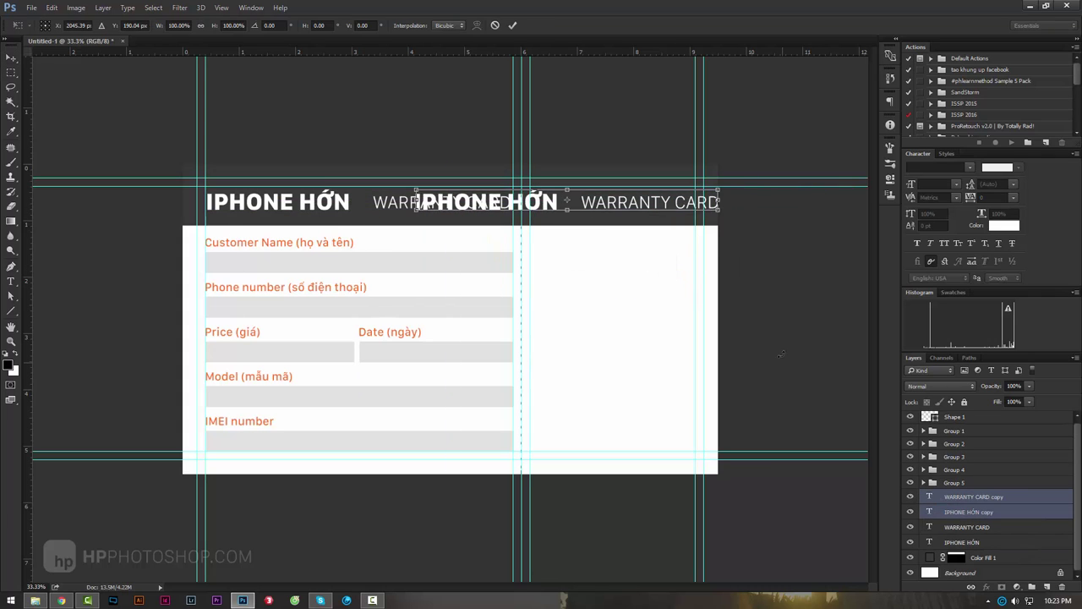
mouse_move(718, 213)
mouse_down()
mouse_move(618, 206)
mouse_move(701, 207)
mouse_up()
key(Return)
Stack the WARRANTY CARD copy centred beneath the IPHONE HỚN copy
click(991, 510)
click(991, 497)
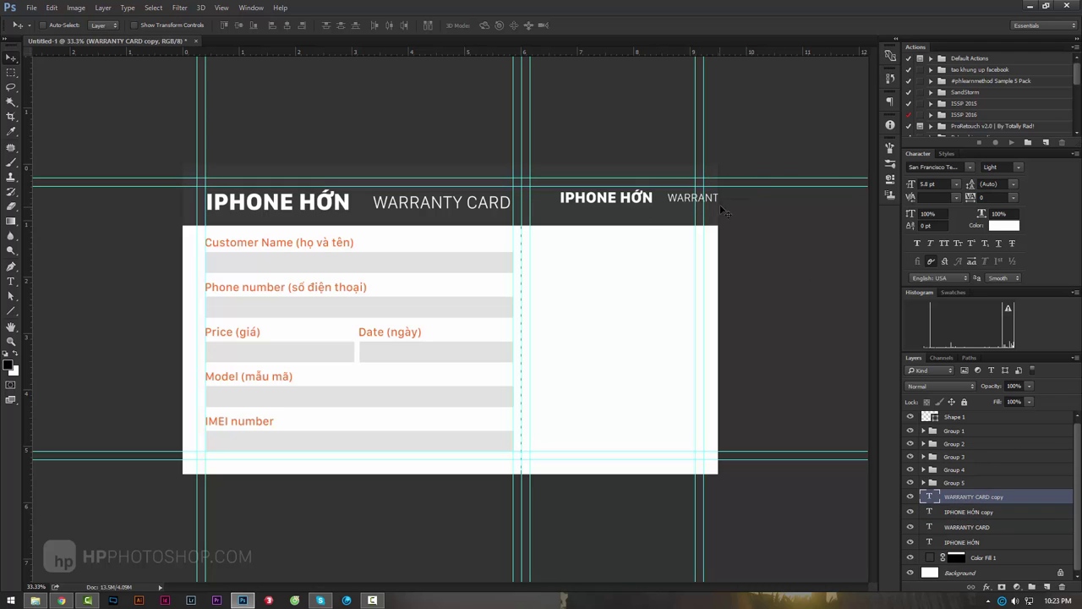
drag(655, 240, 553, 255)
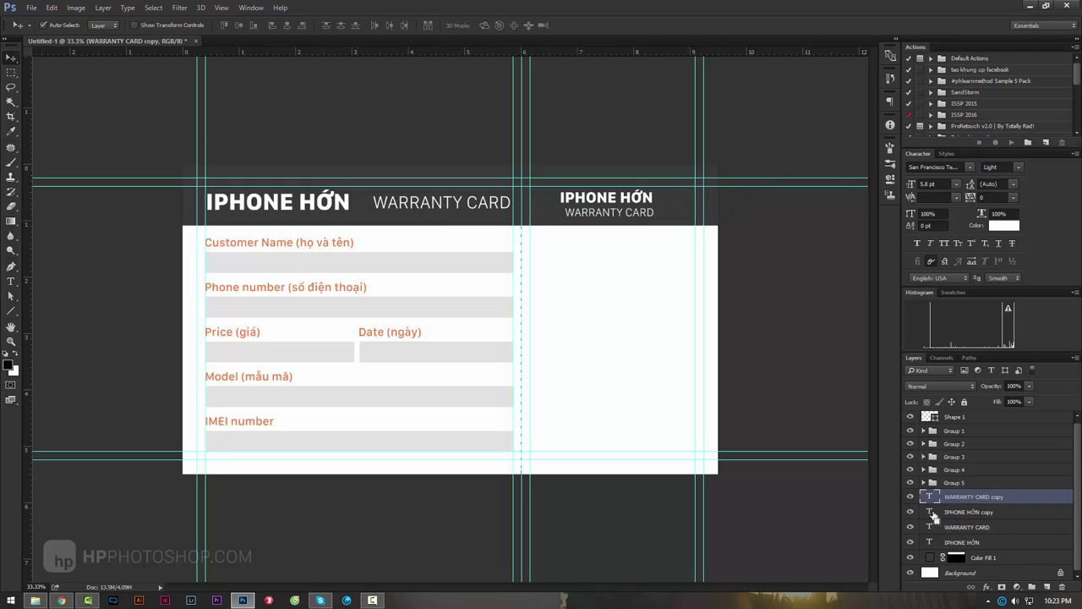
ctrl+click(932, 512)
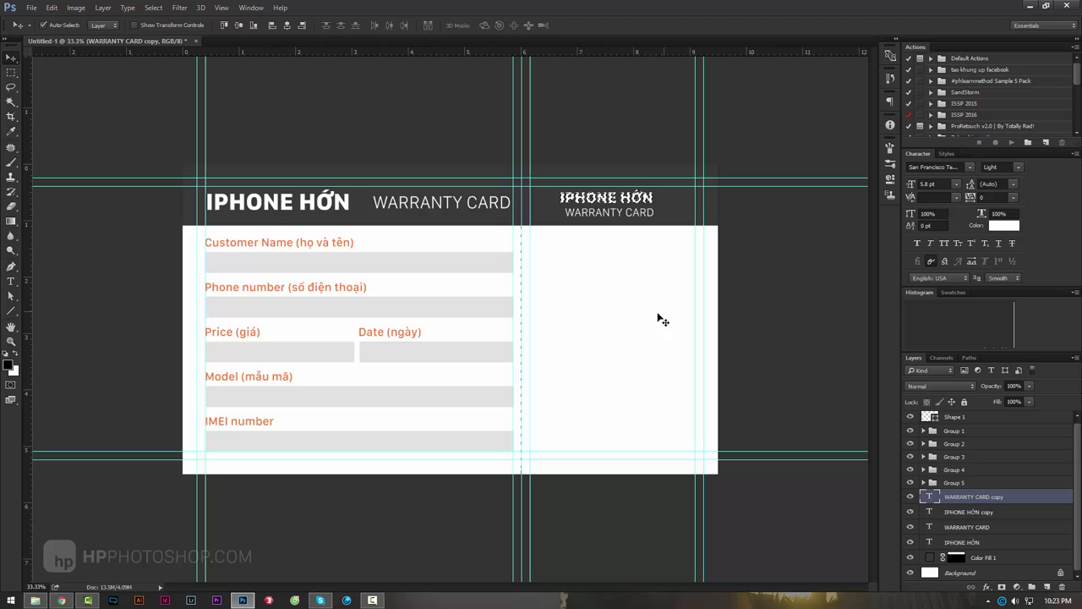
click(287, 26)
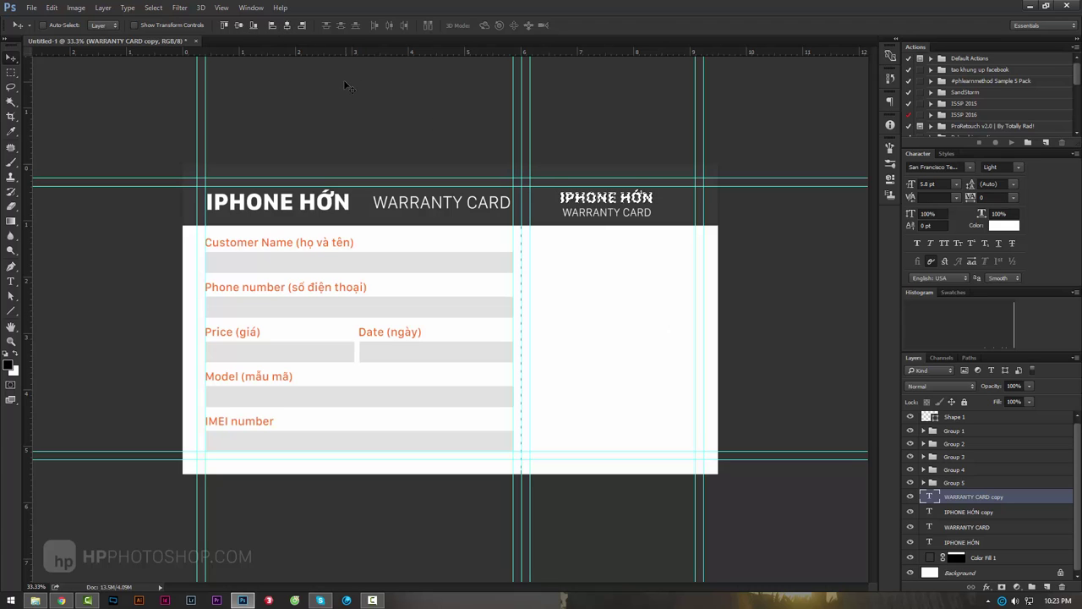
ctrl+click(967, 512)
drag(645, 181, 654, 182)
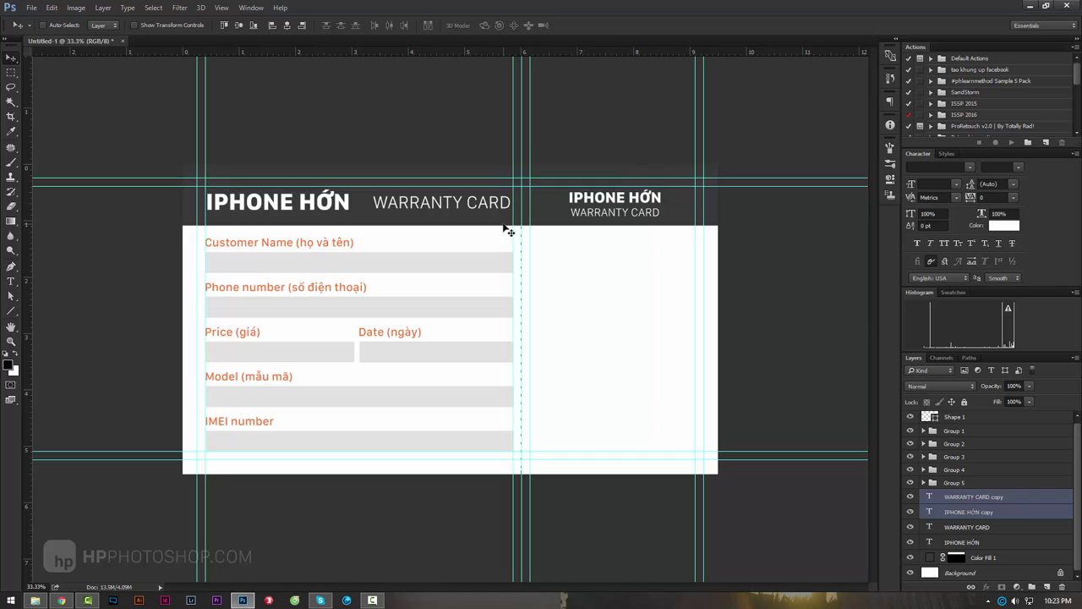
Centre both header lines horizontally within the right panel's header area
key(m)
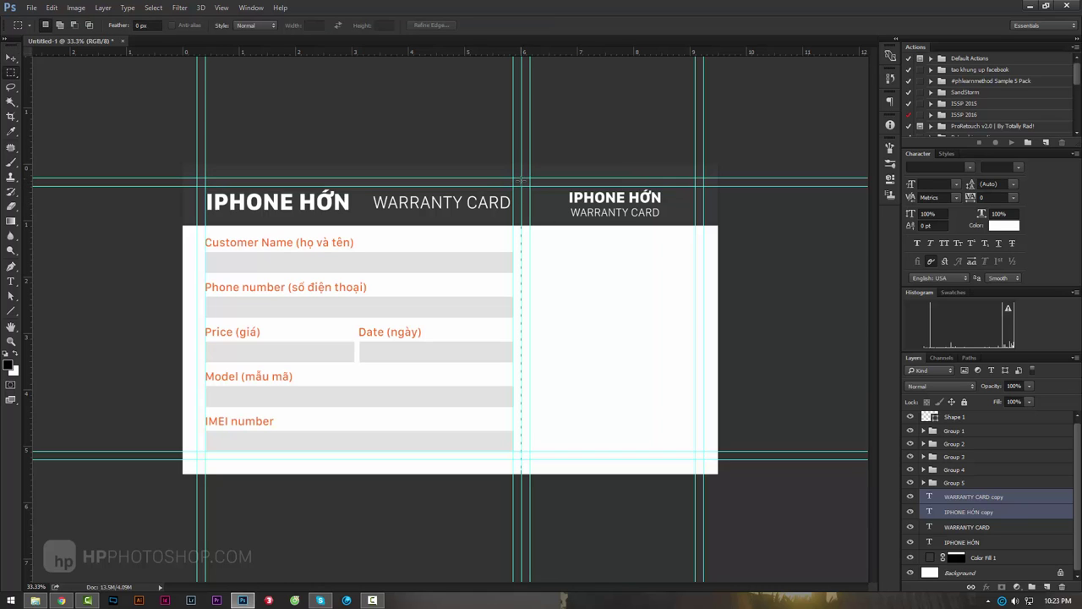
drag(521, 178, 703, 226)
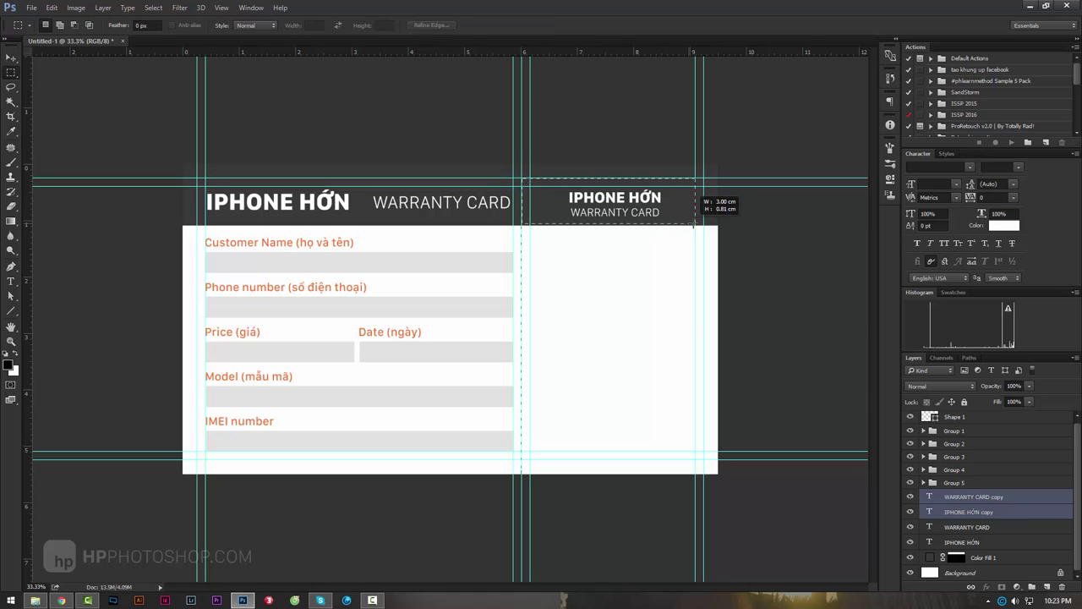
click(11, 58)
click(290, 27)
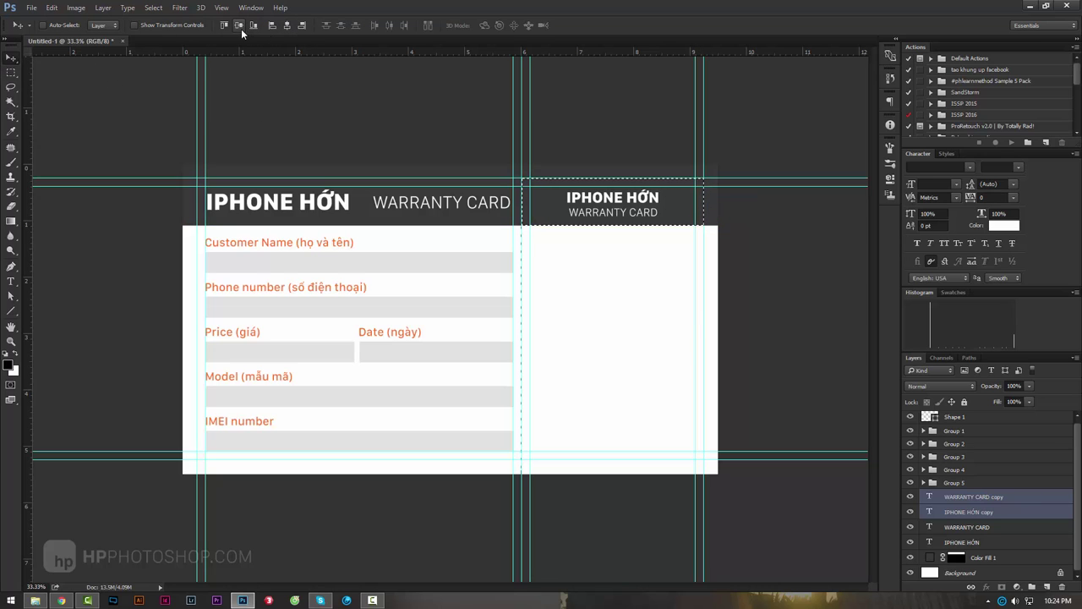
click(241, 28)
key(ctrl+z)
key(ctrl+d)
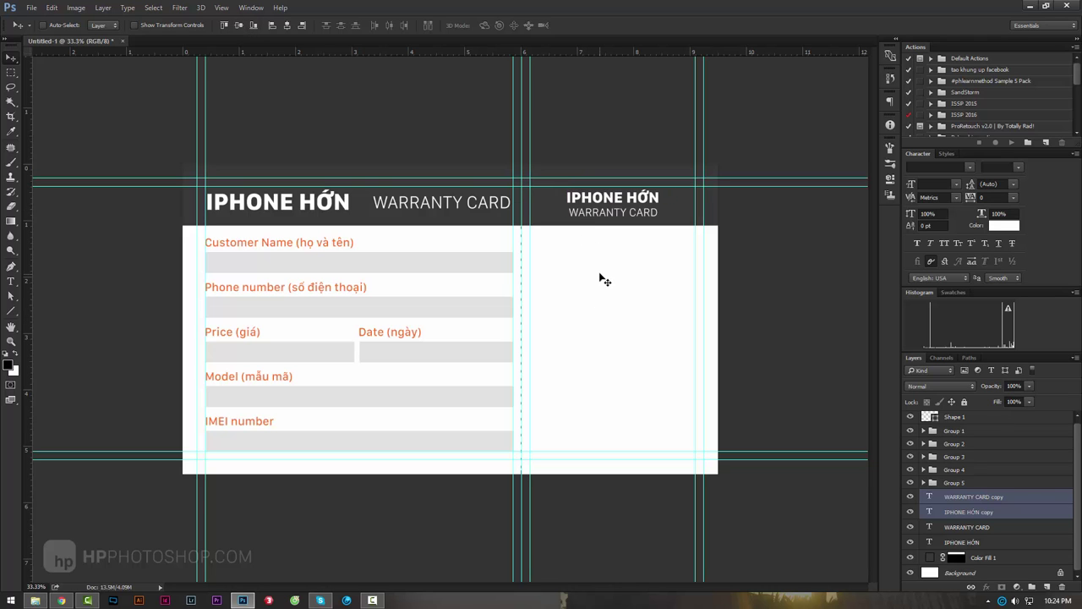
key(z)
key(ctrl+minus)
key(ctrl+plus)
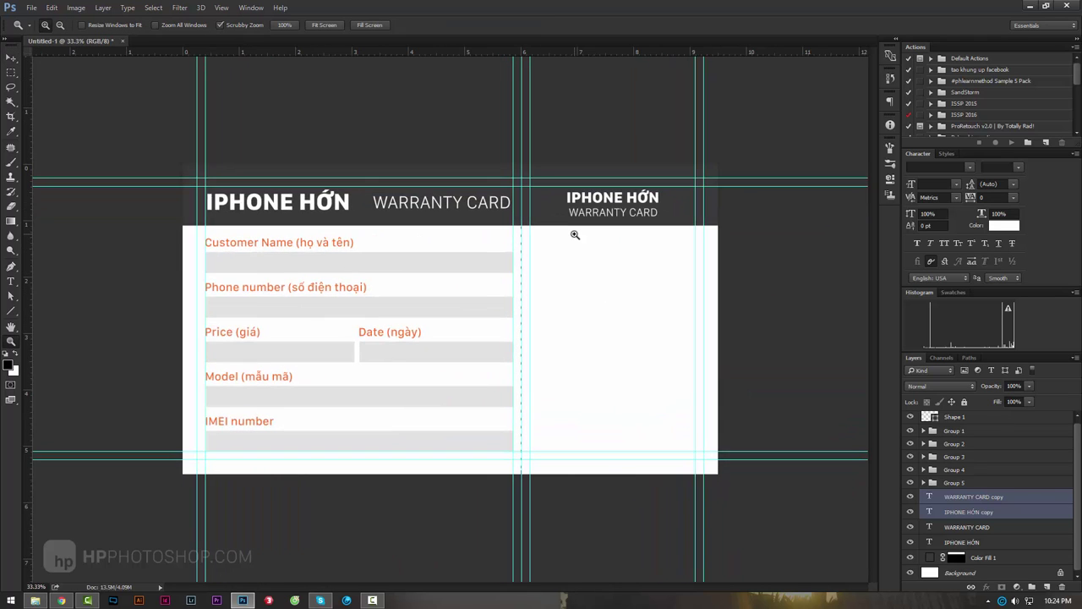
key(ctrl+semicolon)
key(ctrl+semicolon)
Check the hand-drawn sketch before laying out the right column
click(66, 601)
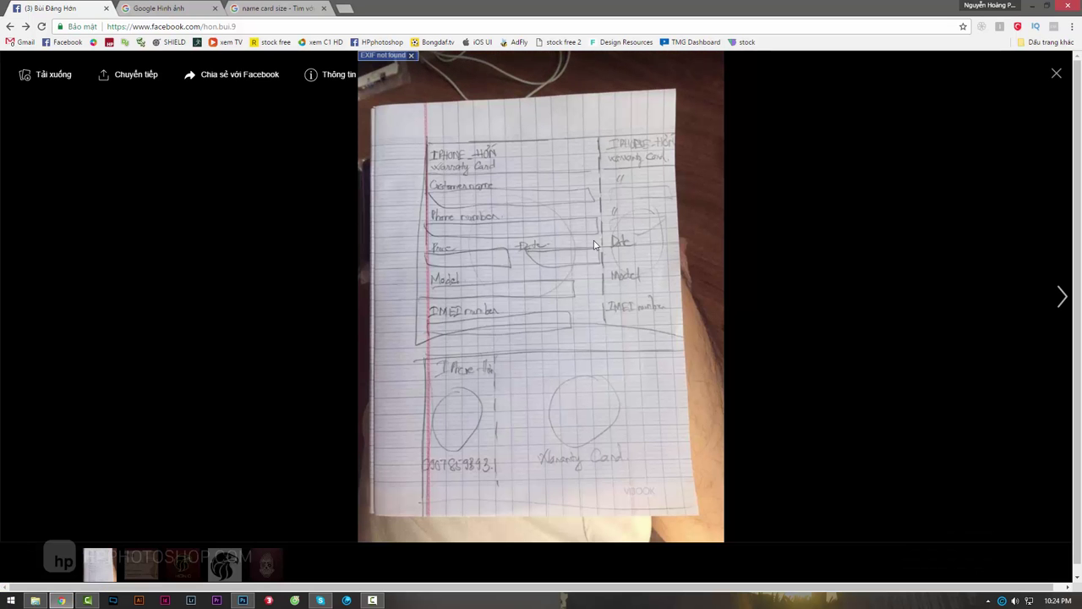
click(35, 600)
click(243, 600)
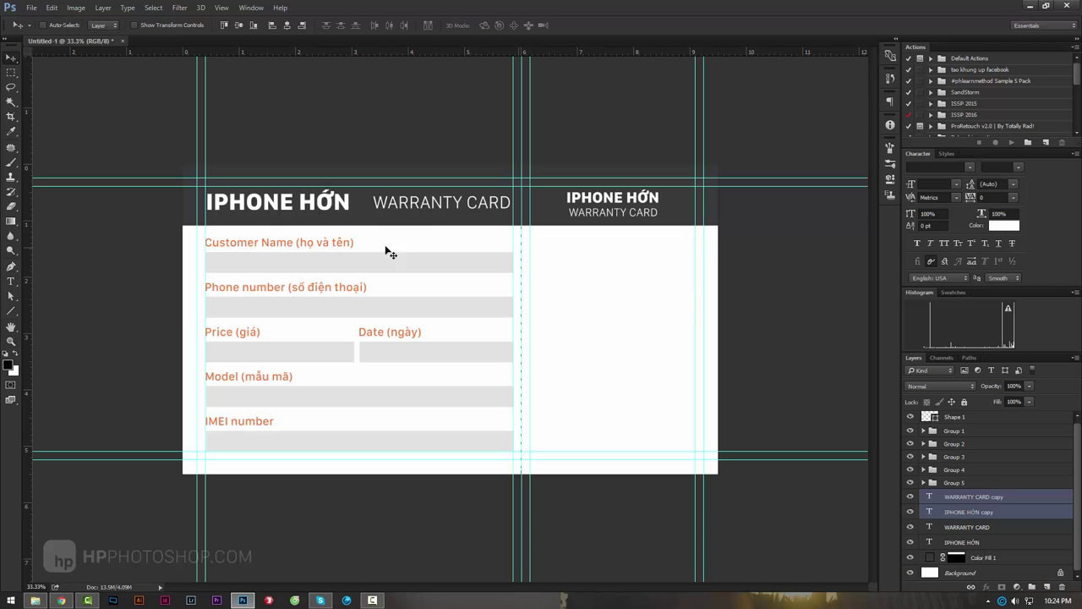
Copy the IMEI number field to the right column's top and narrow it to fit
ctrl+click(298, 268)
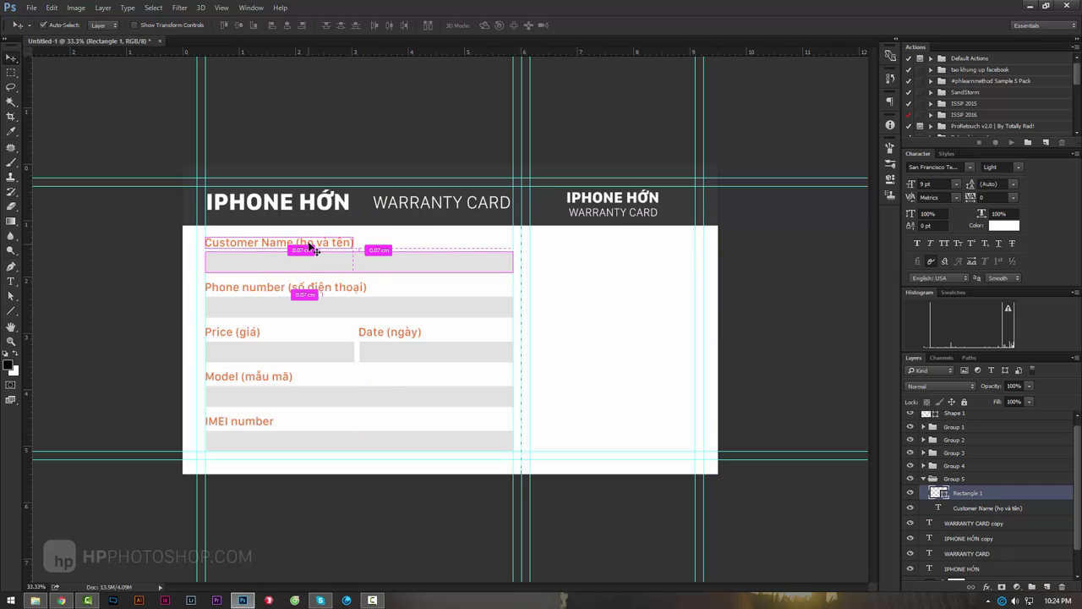
ctrl+shift+click(309, 244)
click(922, 478)
click(991, 481)
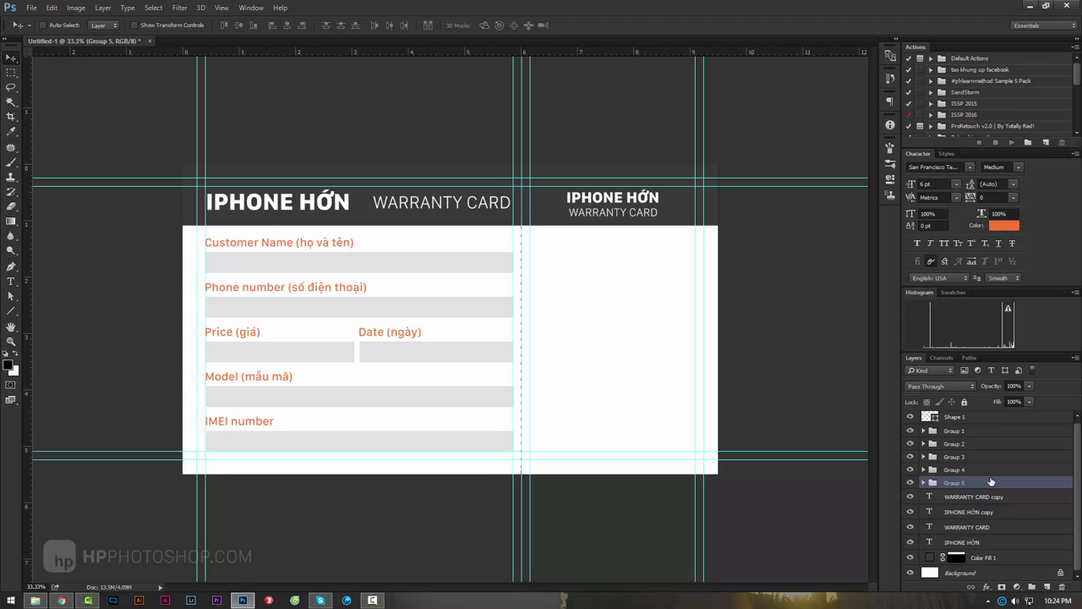
click(972, 436)
key(ctrl+j)
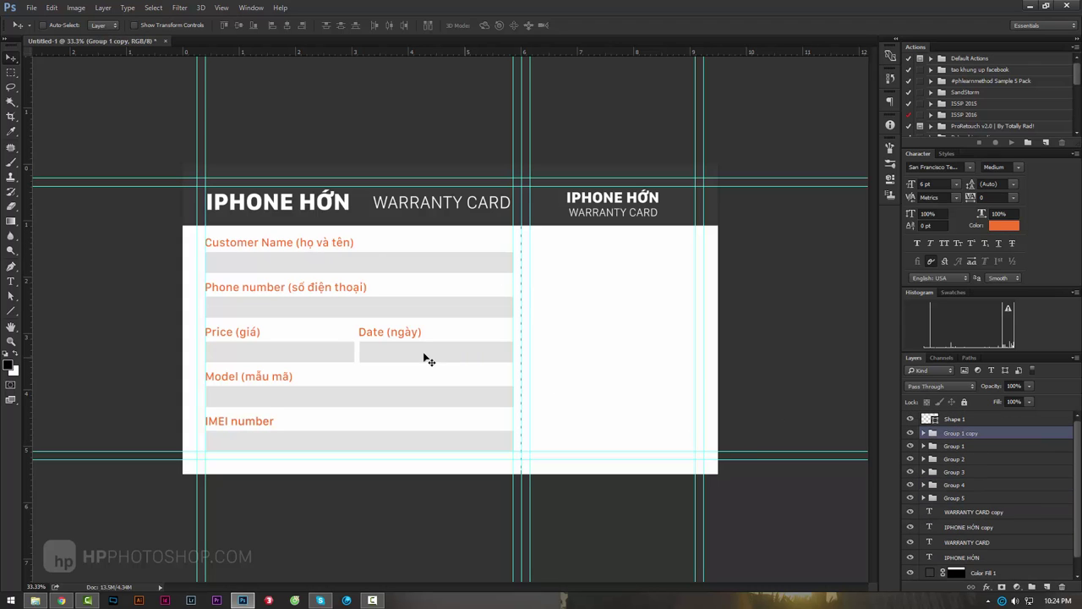
drag(323, 434, 642, 253)
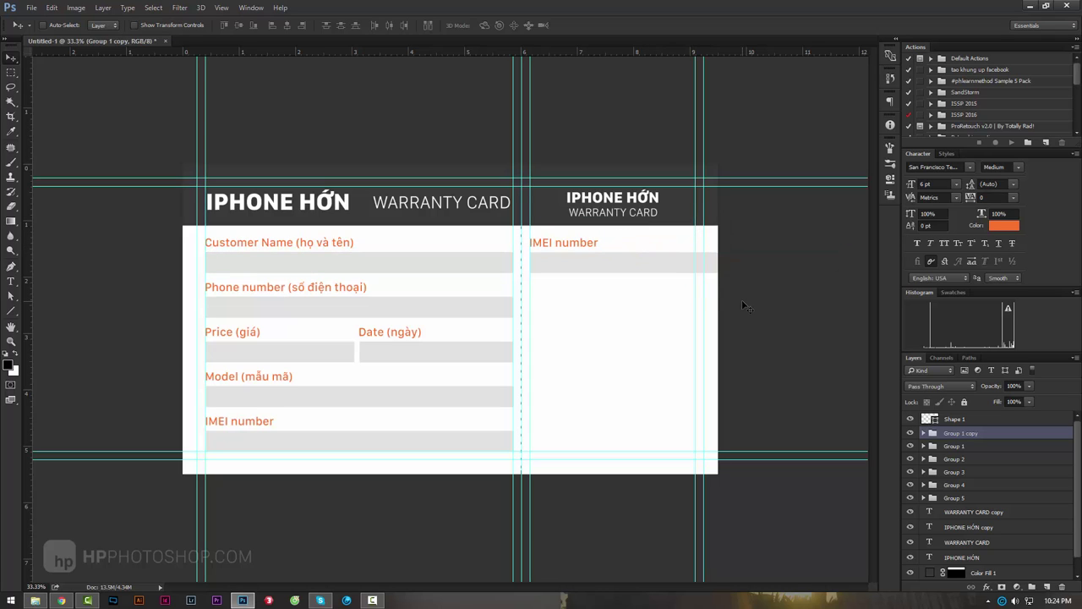
click(923, 433)
click(941, 448)
key(ctrl+t)
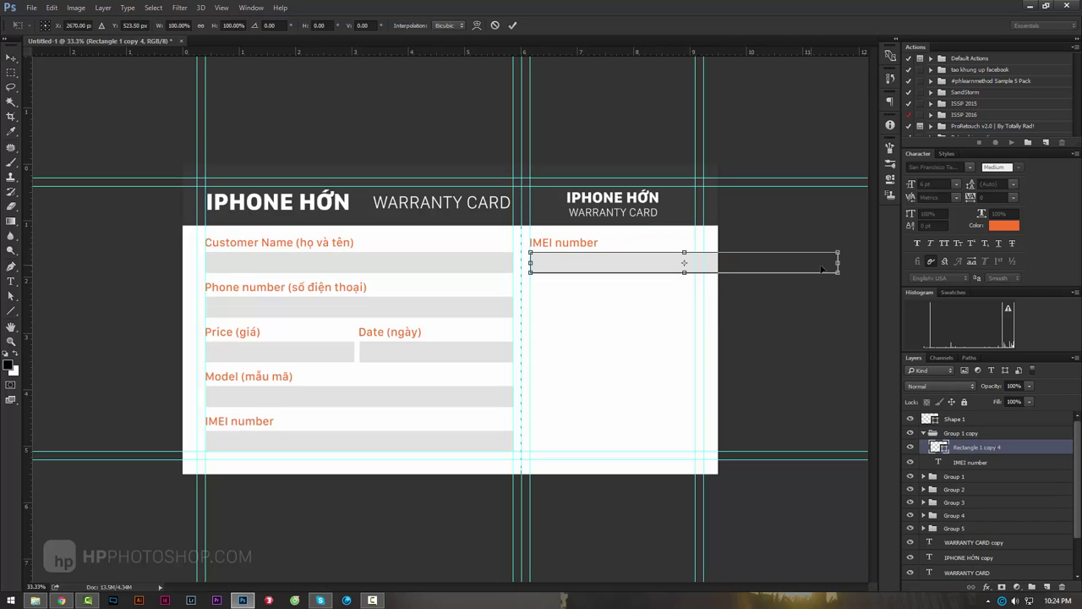
drag(838, 262, 696, 269)
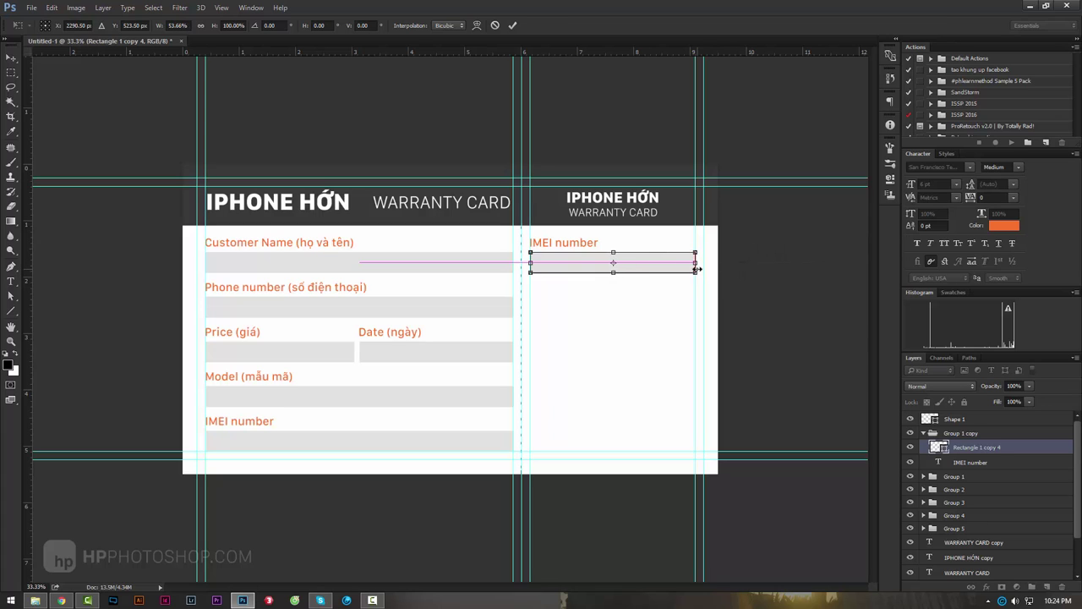
key(Return)
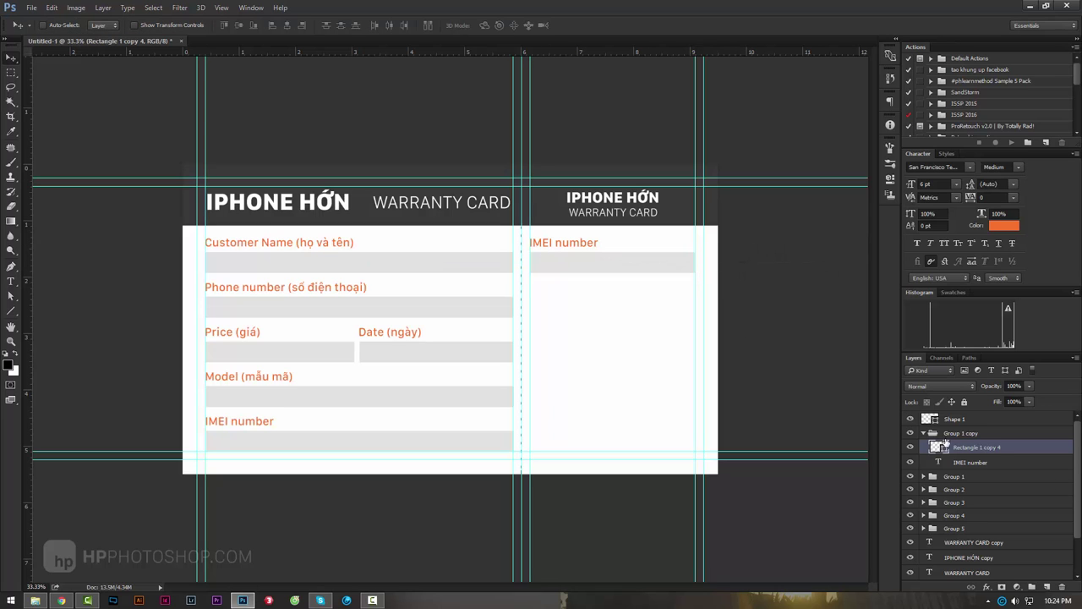
Make four more field copies and distribute all five evenly down the column
click(923, 433)
click(960, 433)
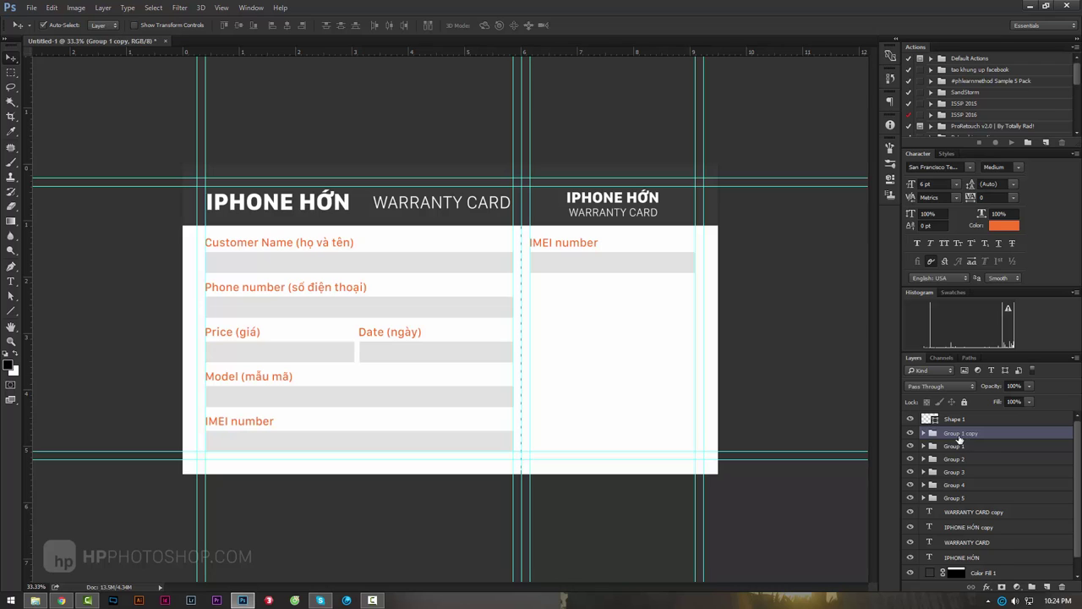
key(ctrl+j)
key(ctrl)
key(ctrl+j)
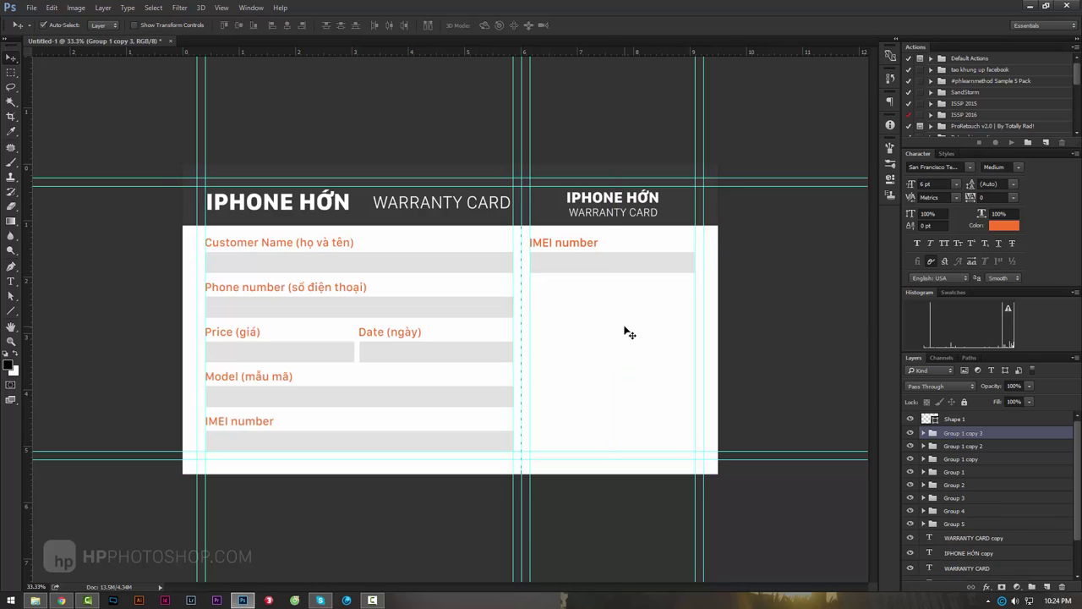
key(ctrl+j)
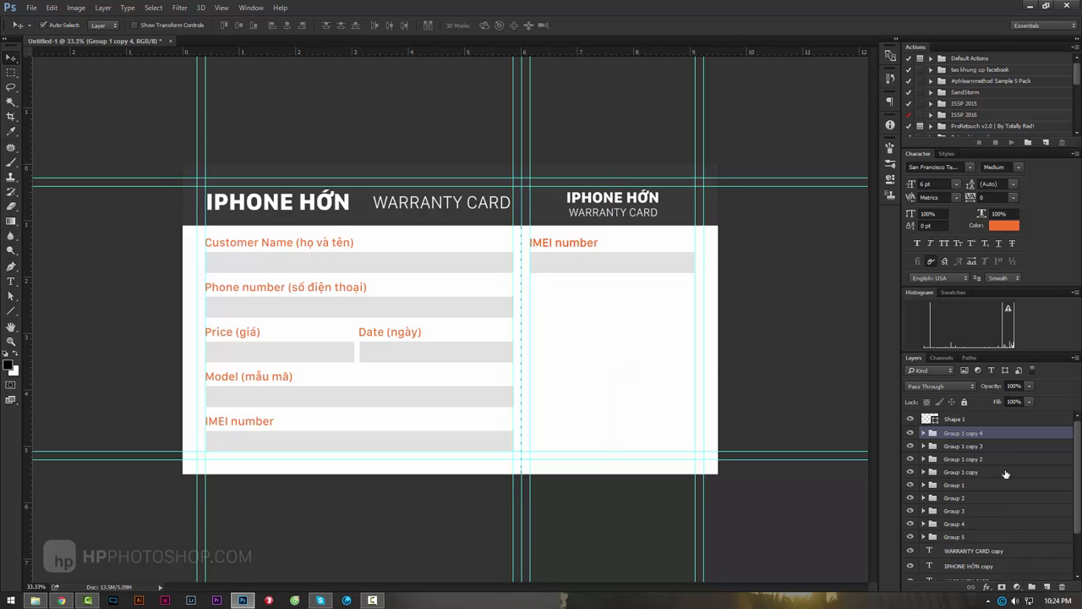
key(ctrl+j)
drag(613, 264, 630, 442)
shift+click(960, 484)
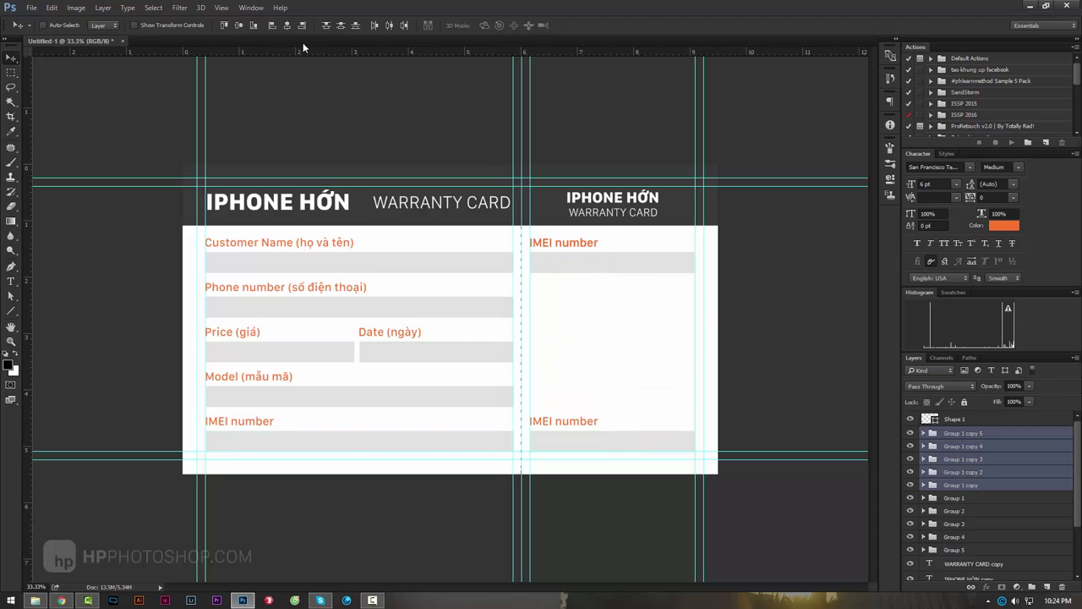
click(338, 27)
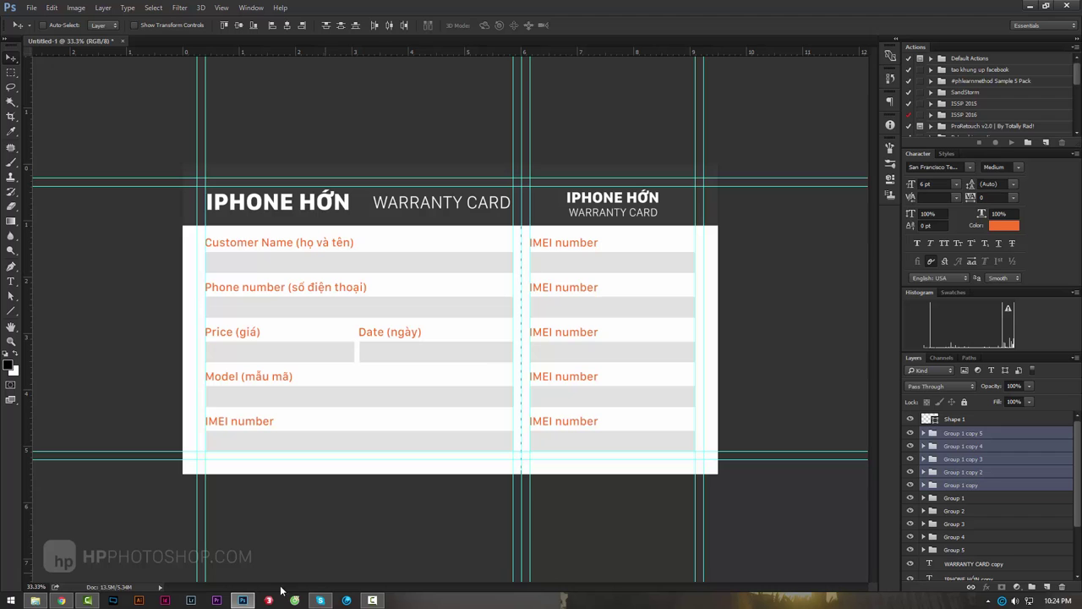
click(61, 600)
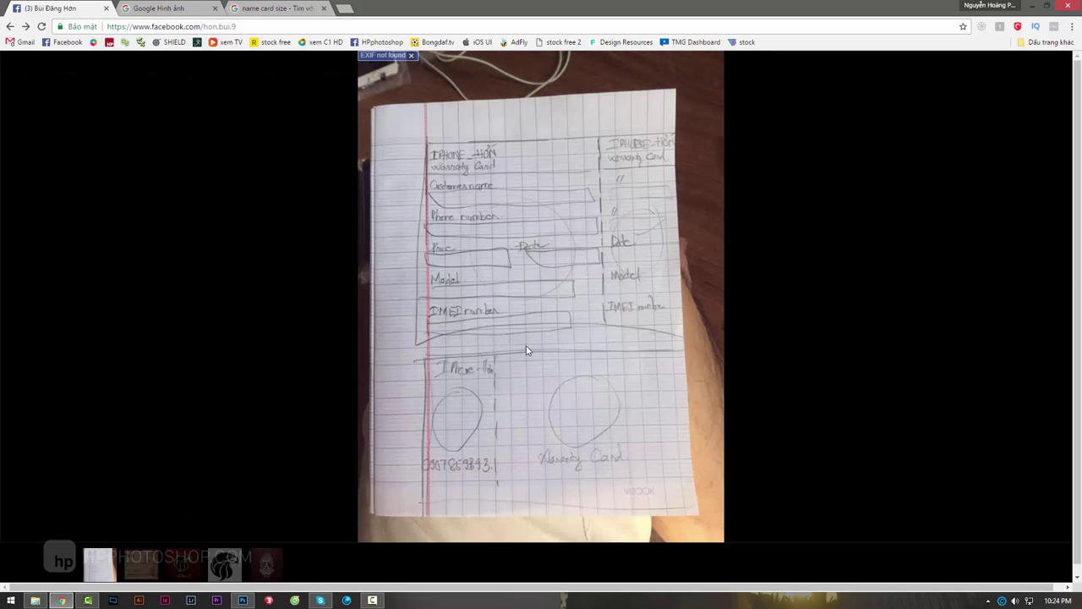
click(62, 600)
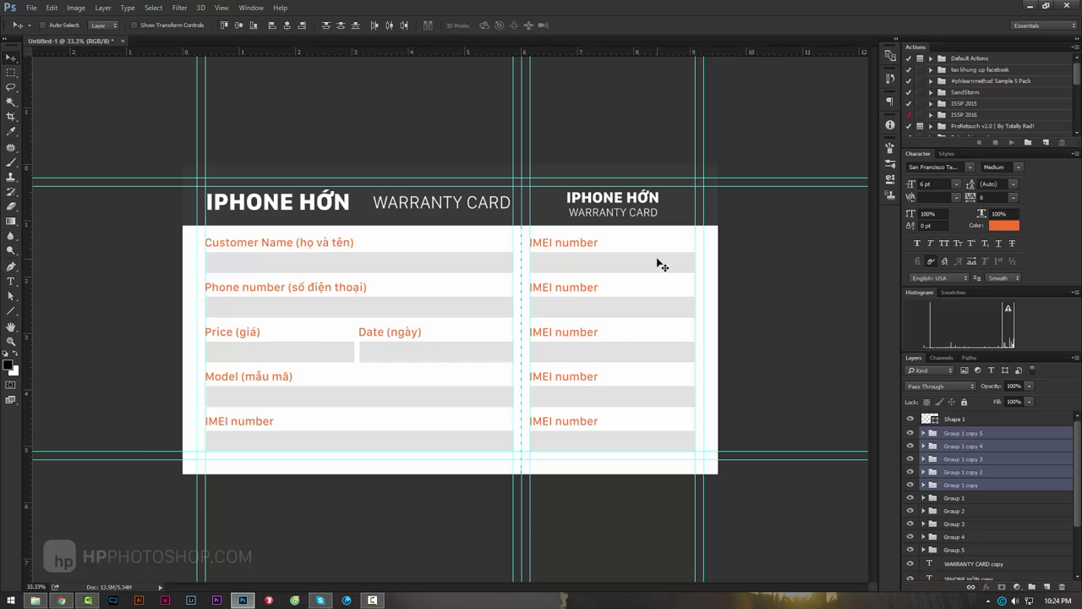
Relabel the top right-column field as 'Customer name'
click(61, 600)
click(66, 603)
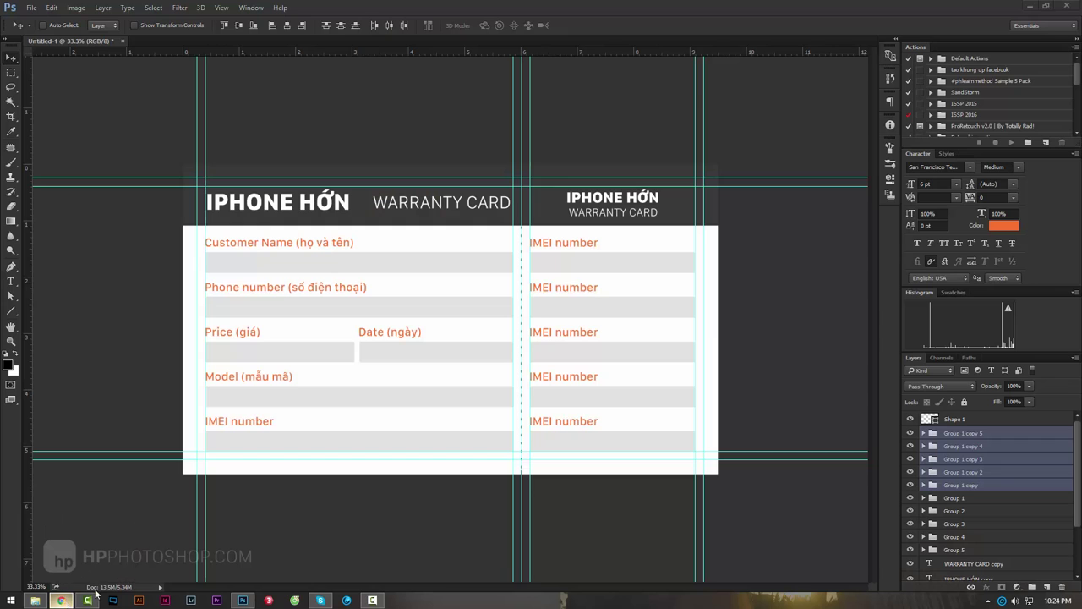
click(569, 241)
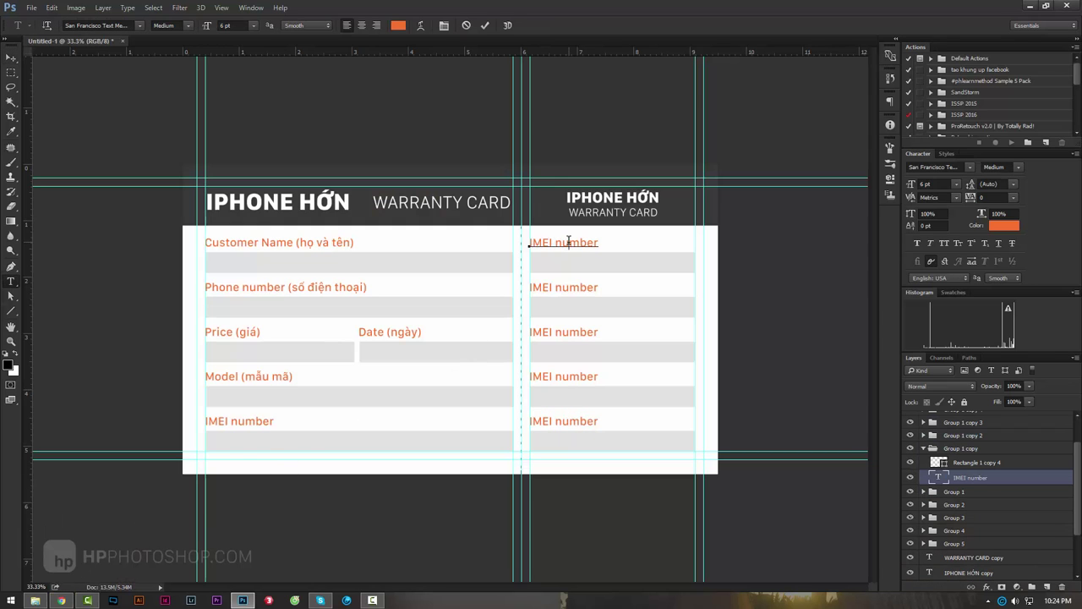
key(ctrl+a)
text(Cu)
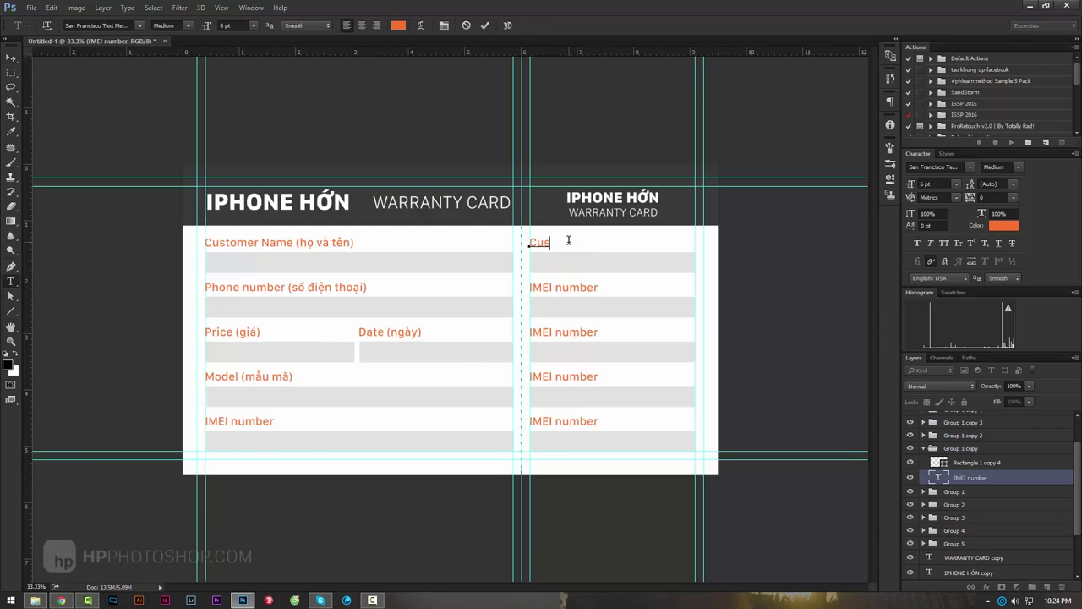
text(stomer name)
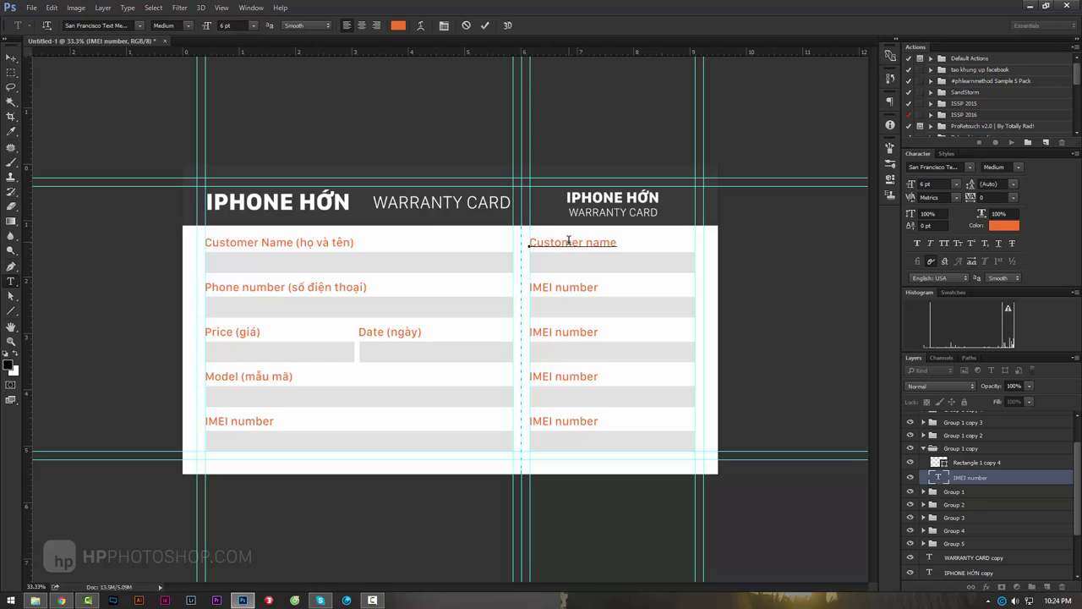
key(ctrl+Return)
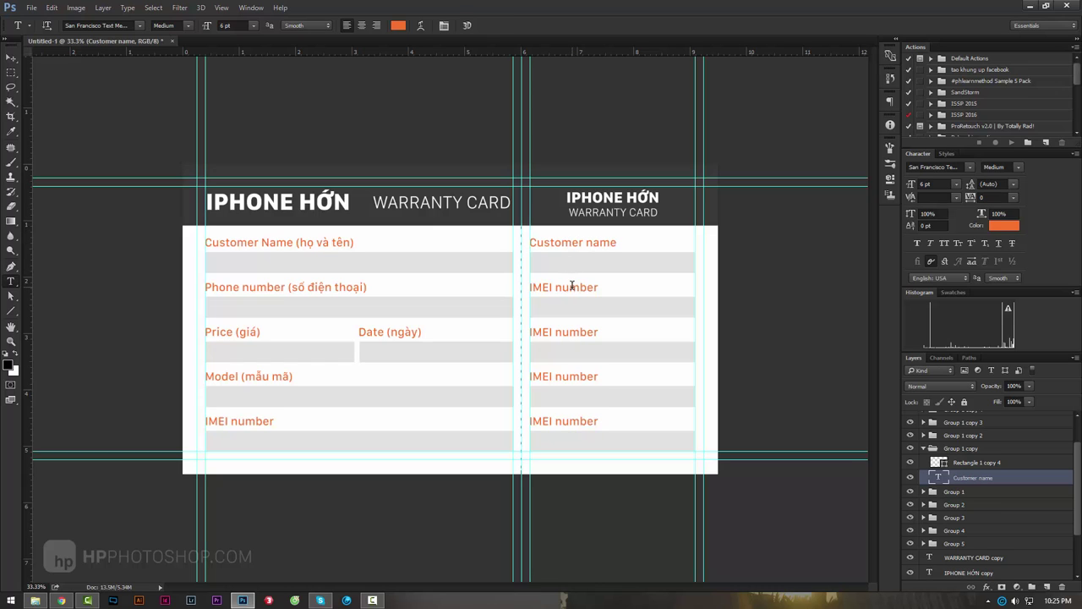
Relabel the second right-column field as 'Phone number'
click(571, 286)
key(ctrl+a)
click(571, 286)
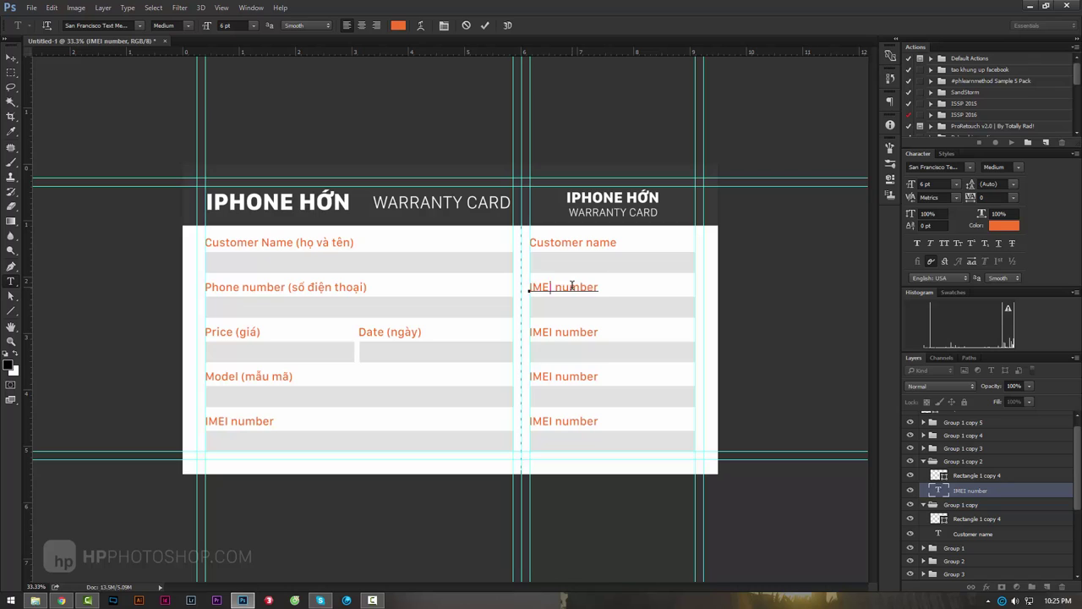
key(ctrl+a)
text(Phone)
key(BackSpace)
key(BackSpace)
key(BackSpace)
text(r)
Relabel the third right-column field as 'Date'
click(60, 600)
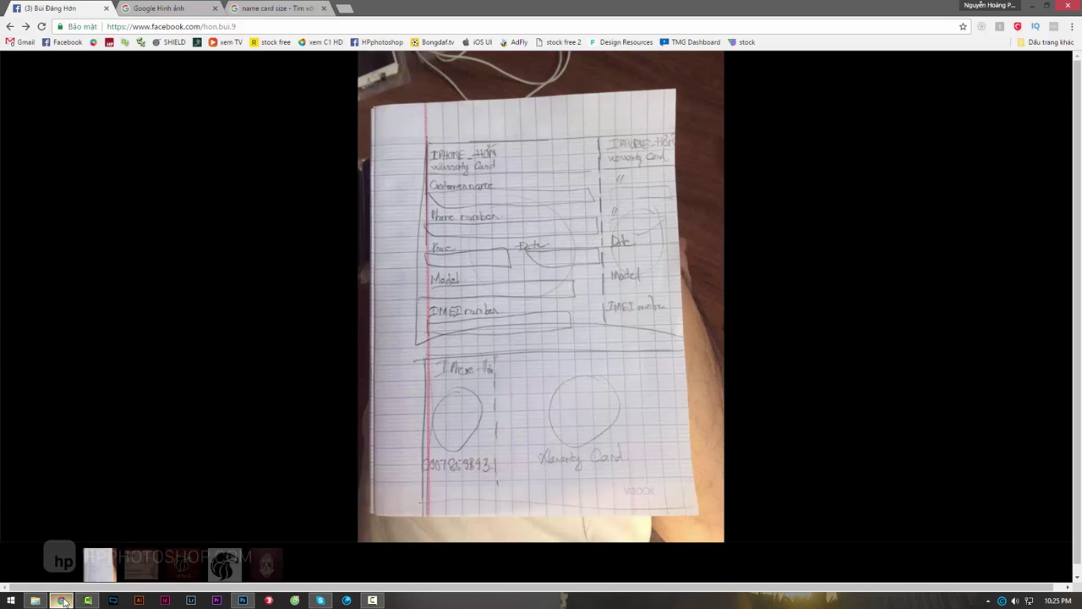
click(63, 600)
click(563, 330)
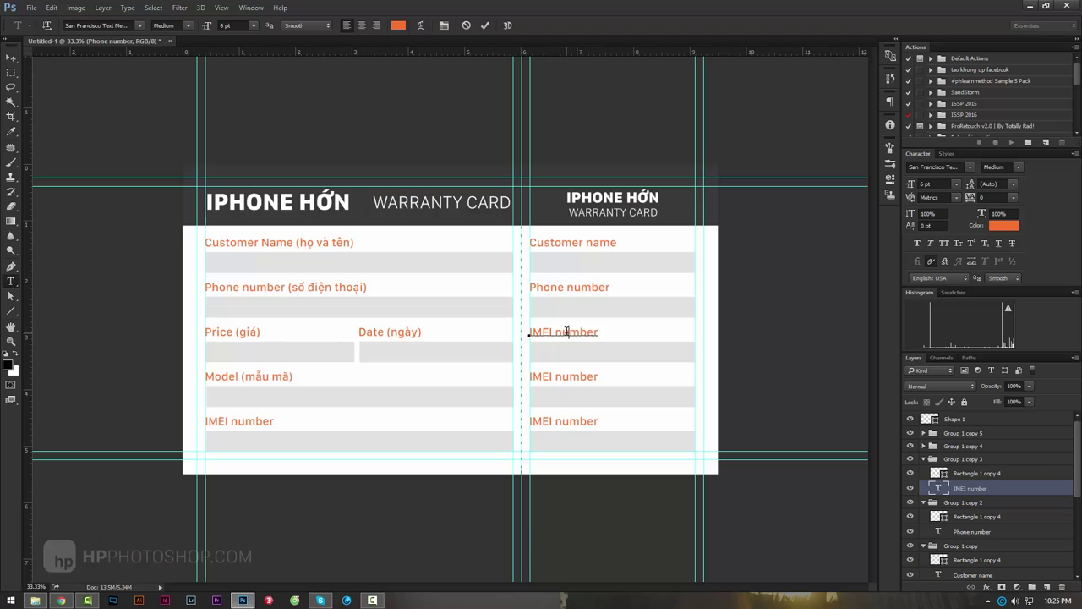
key(ctrl+a)
text(Date)
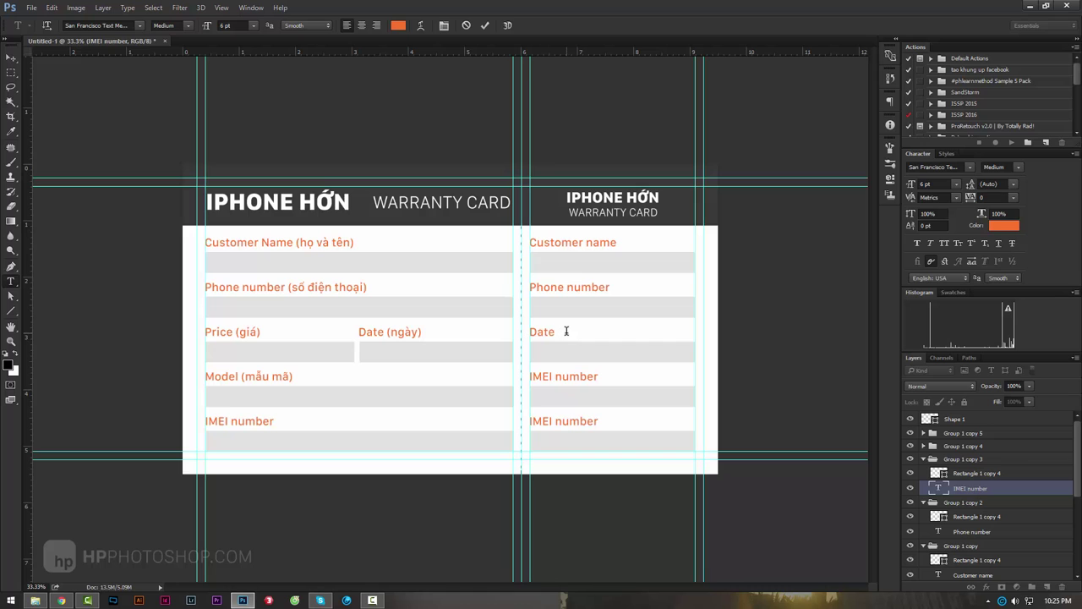
key(ctrl+Return)
Relabel the fourth right-column field as 'Model'
click(60, 600)
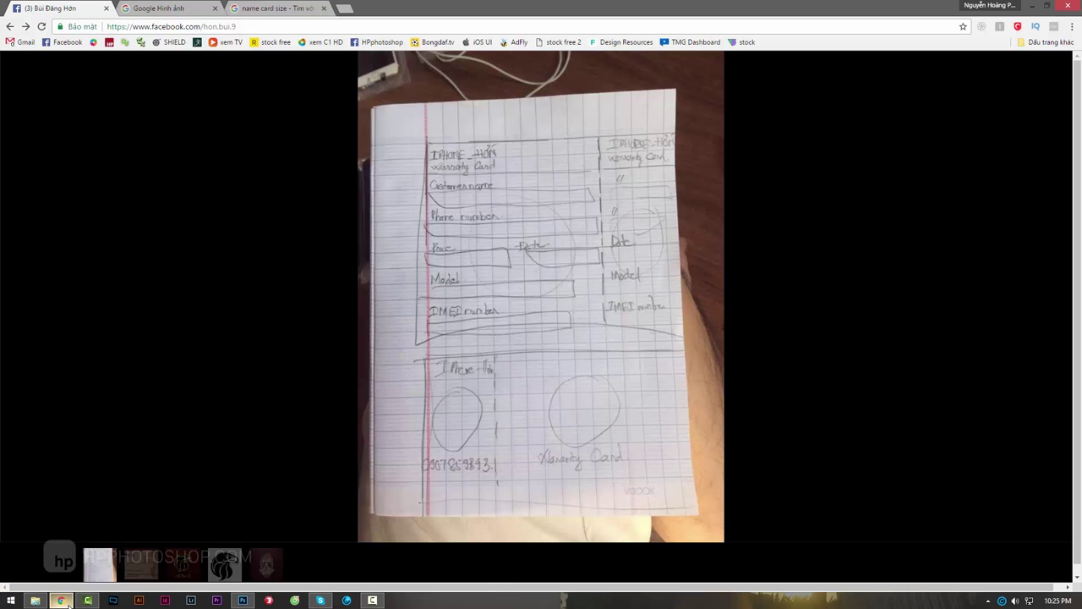
click(61, 600)
click(558, 376)
key(ctrl+a)
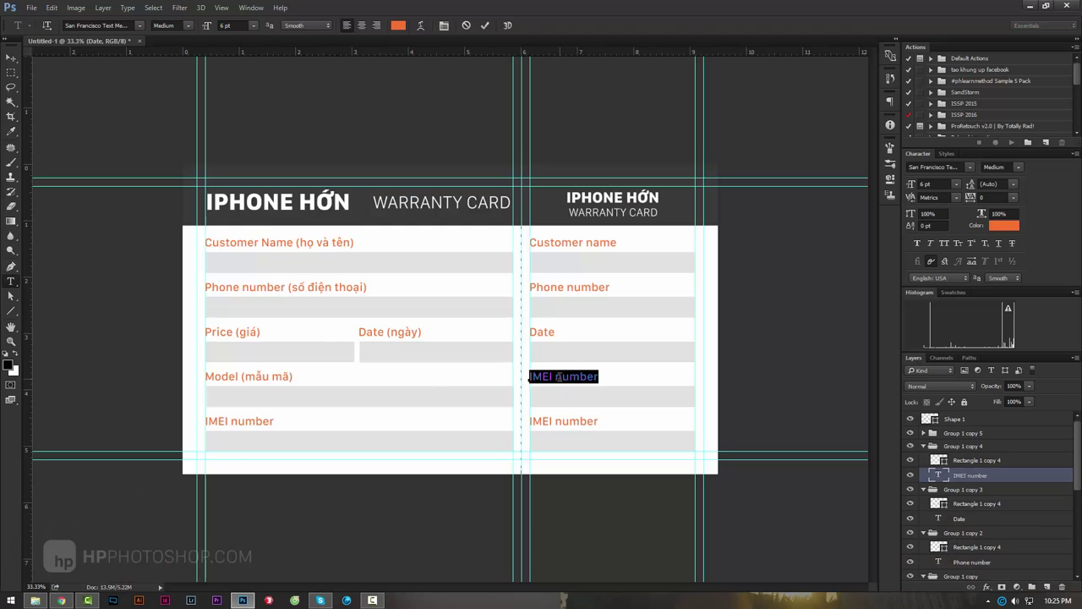
text(Model)
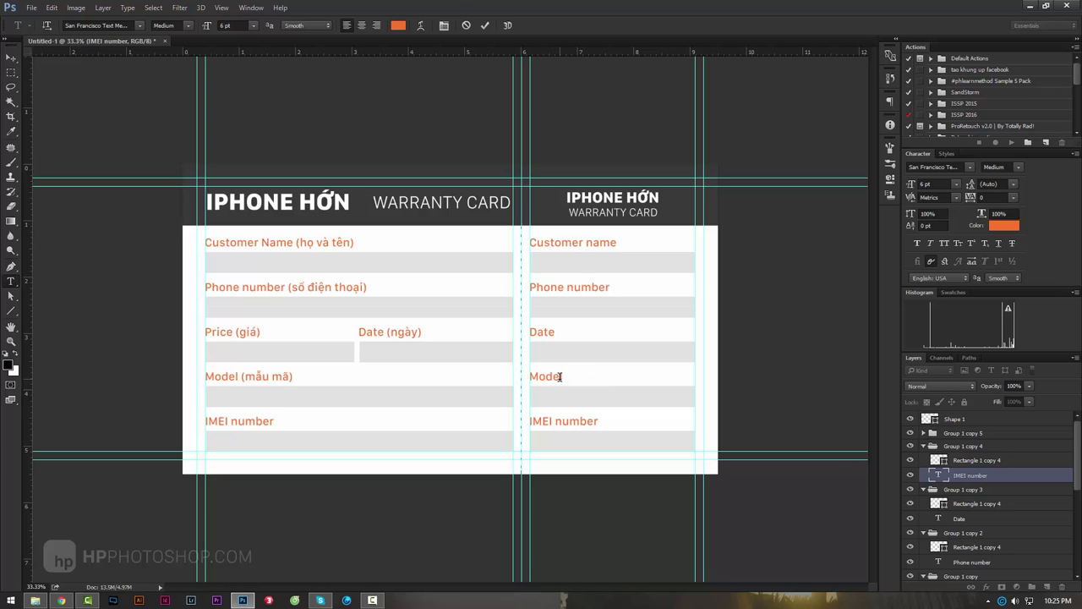
key(ctrl+Return)
Hide the guides and zoom out to preview the whole relabelled card
key(ctrl+h)
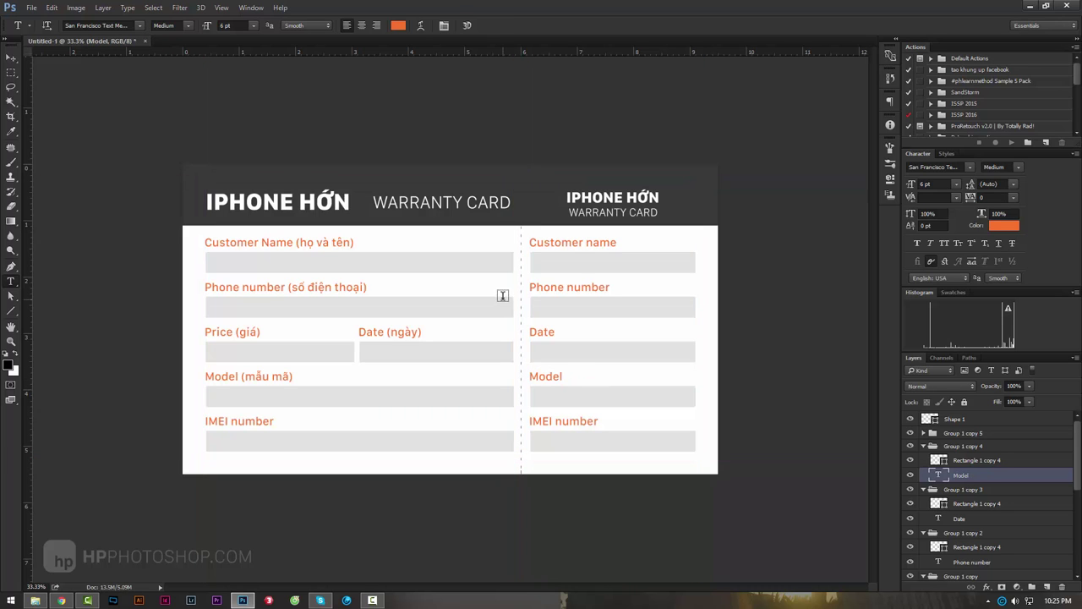
drag(506, 288, 403, 294)
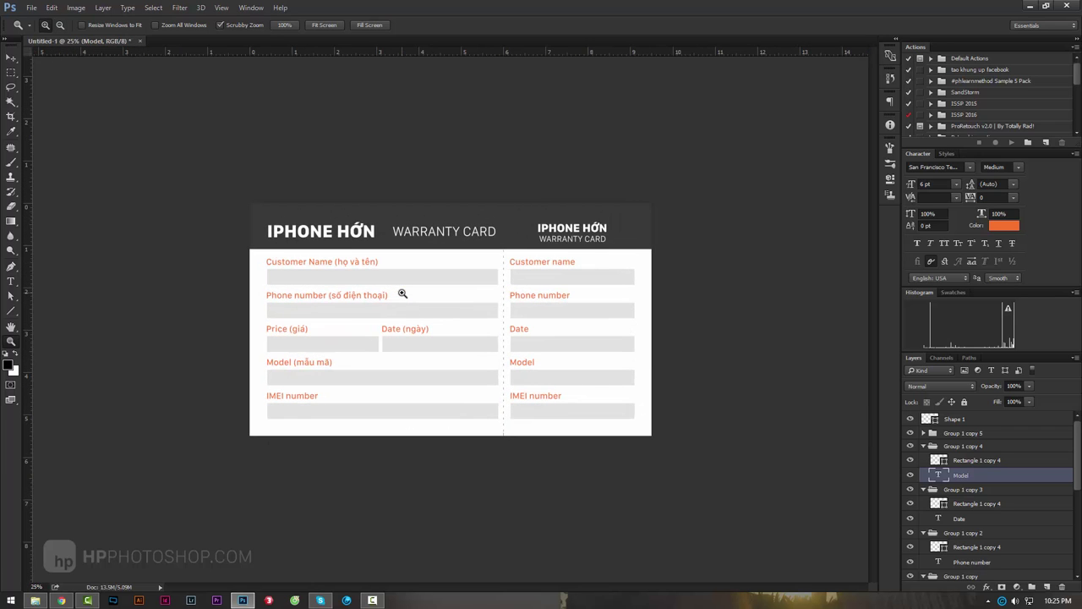
key(ctrl+h)
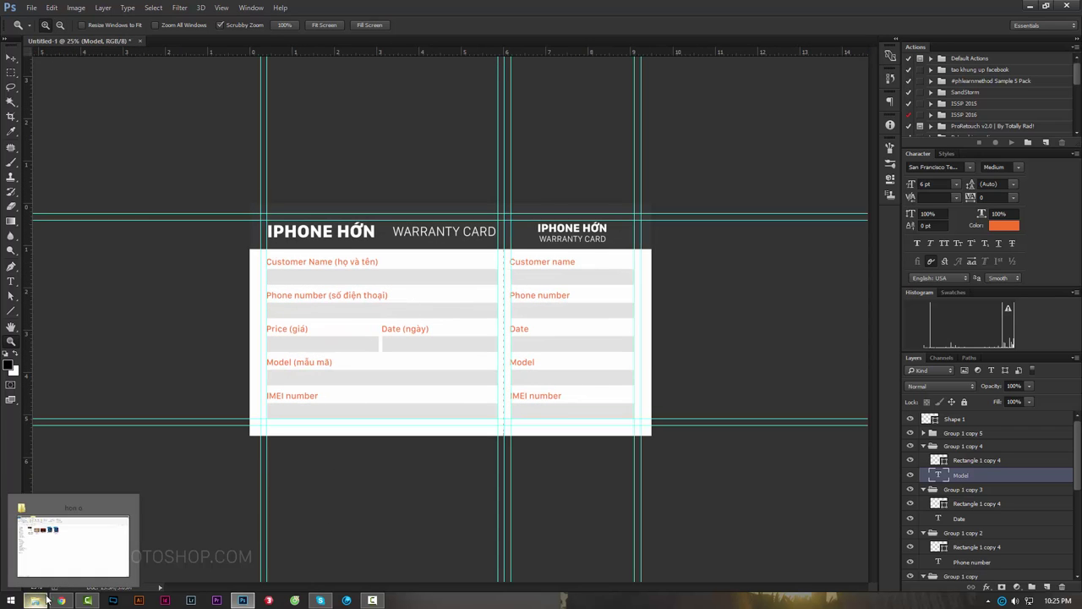
click(60, 600)
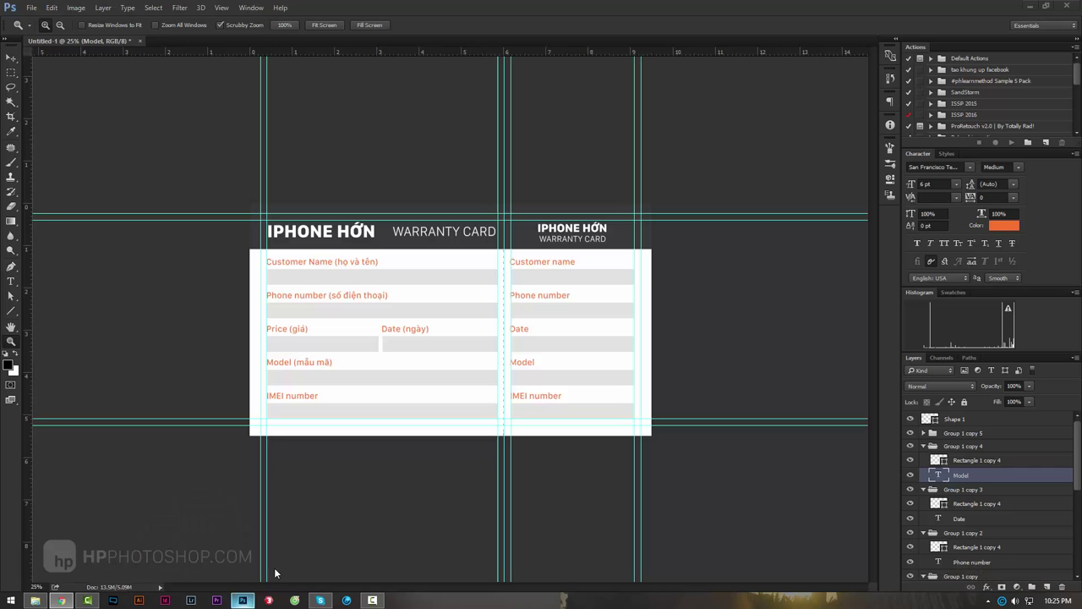
Place the eagle logo file on the card, shrink it, and move it left and down
click(274, 567)
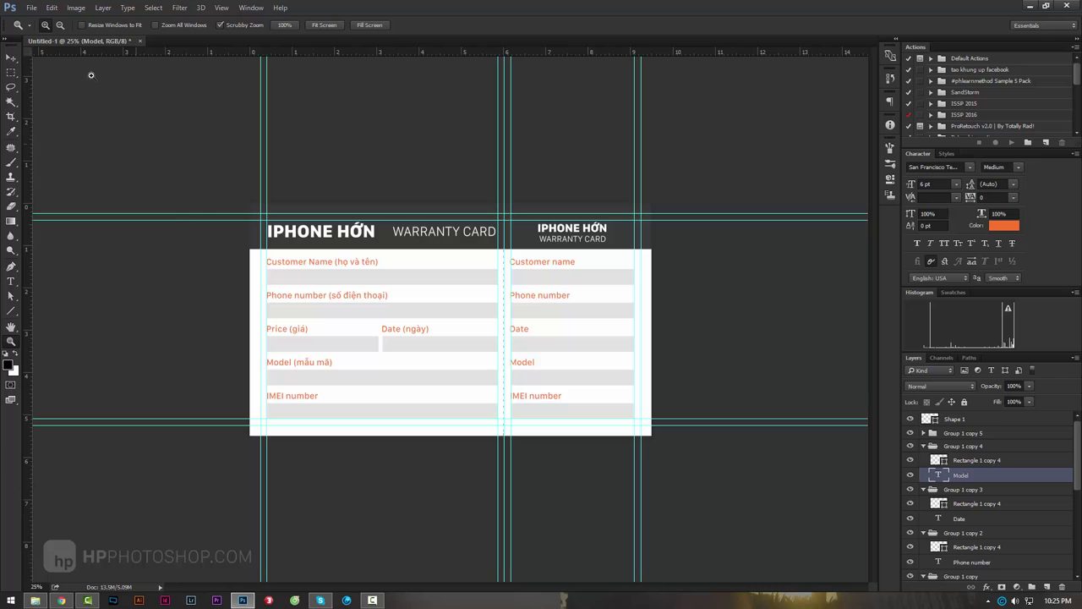
click(31, 8)
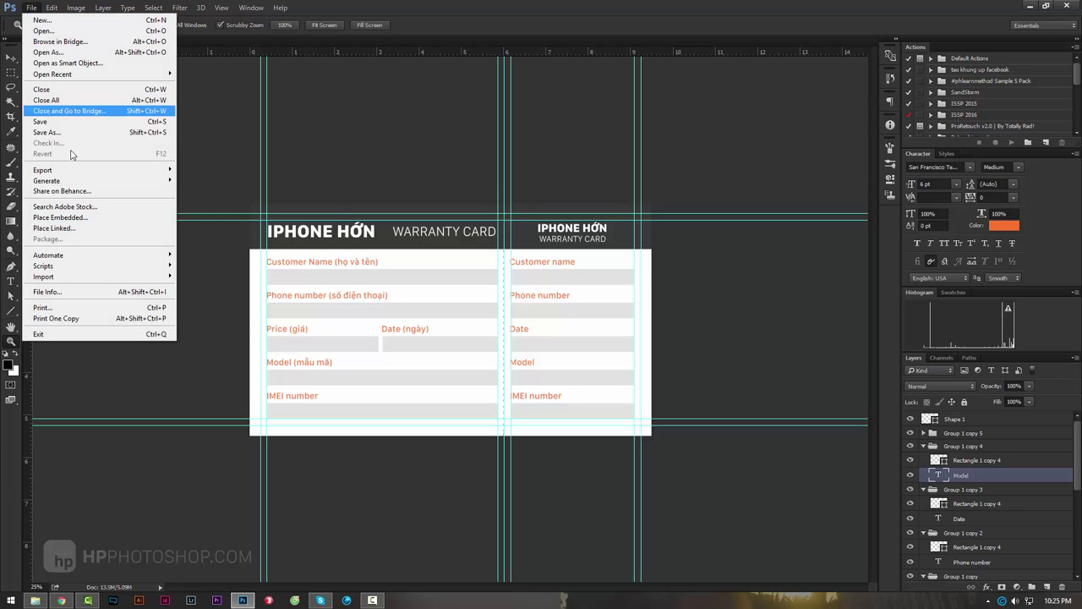
click(35, 600)
drag(127, 139, 439, 351)
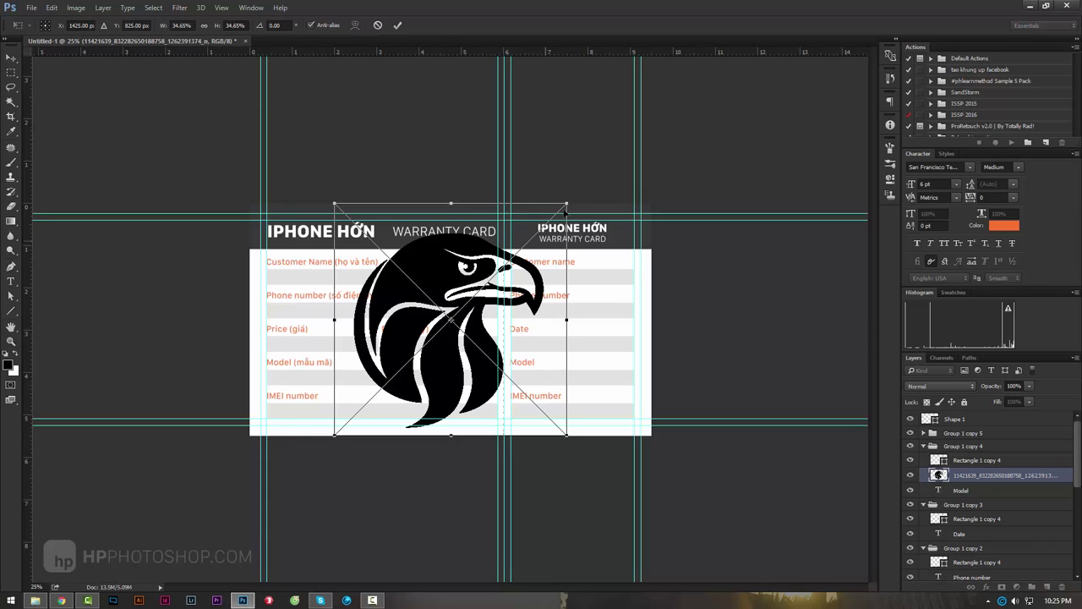
drag(566, 204, 519, 255)
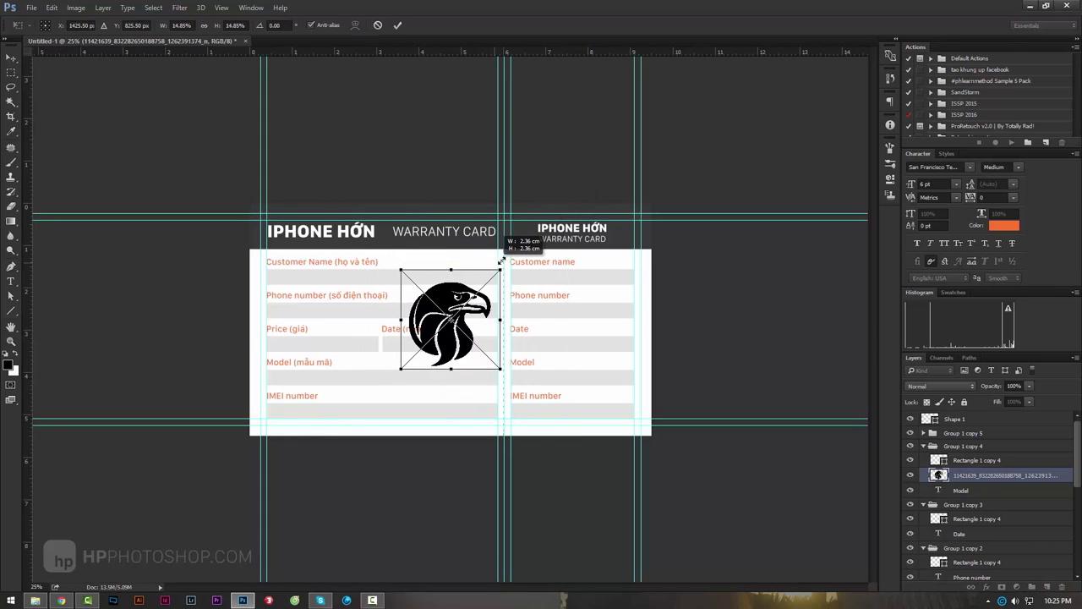
key(Return)
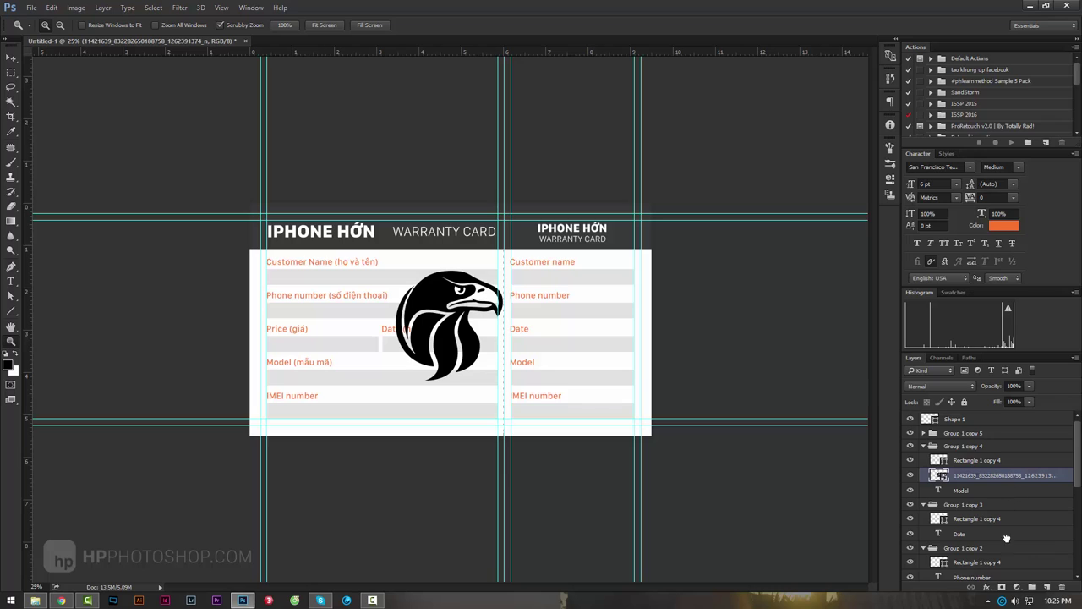
drag(998, 457, 993, 541)
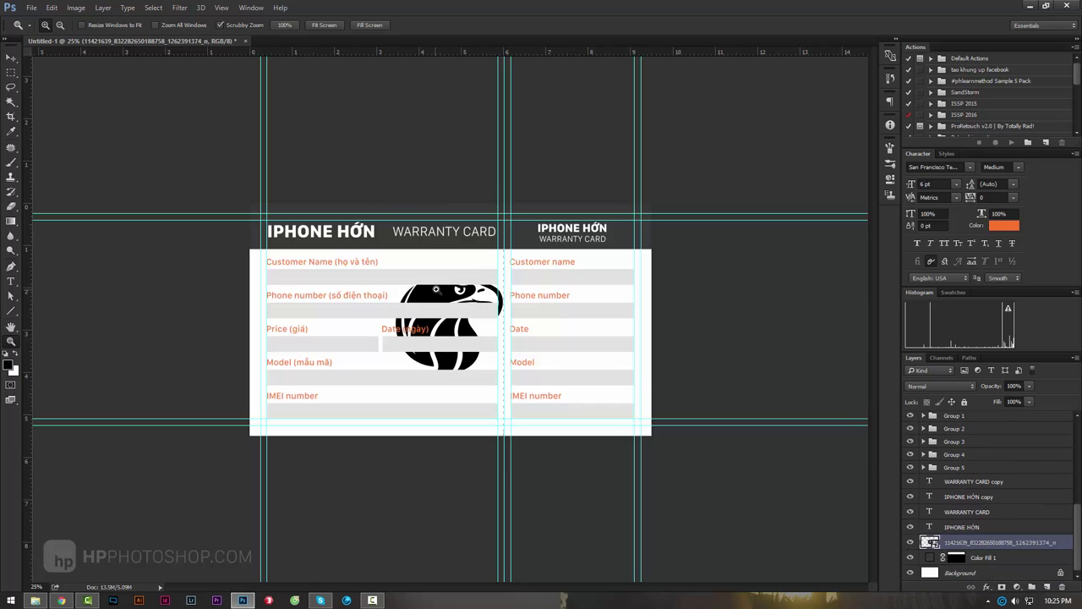
key(v)
drag(472, 299, 410, 311)
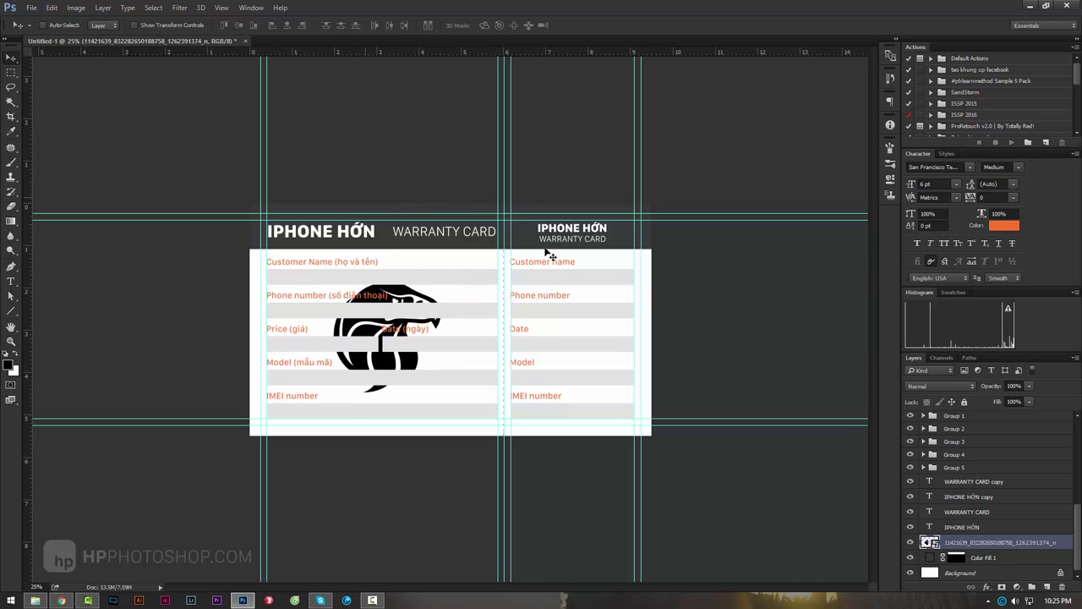
Set the eagle logo to 30% opacity and the six grey row bars to 60%
key(5)
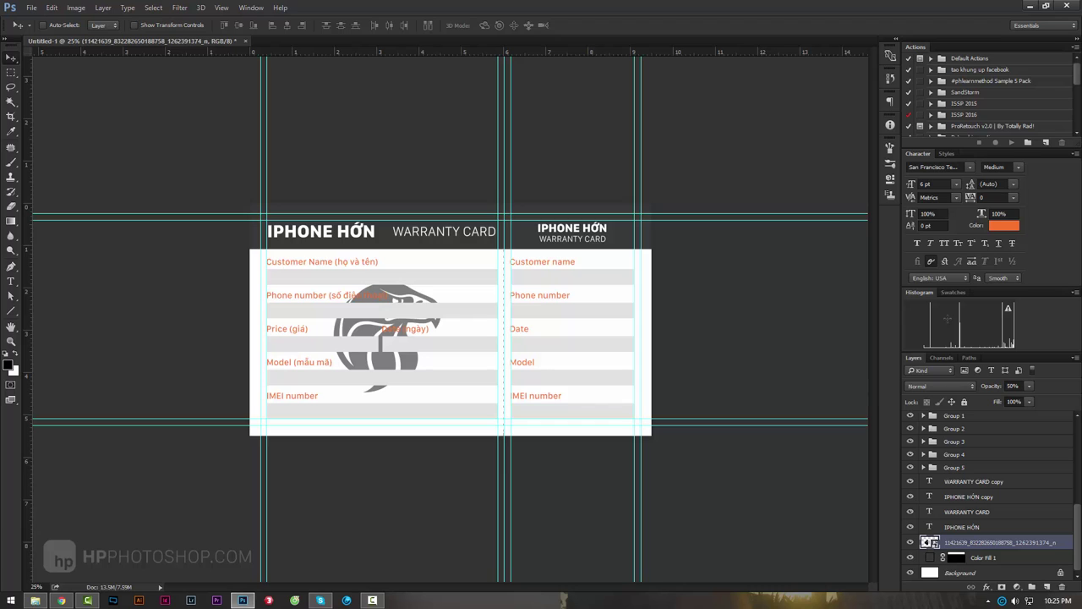
key(3)
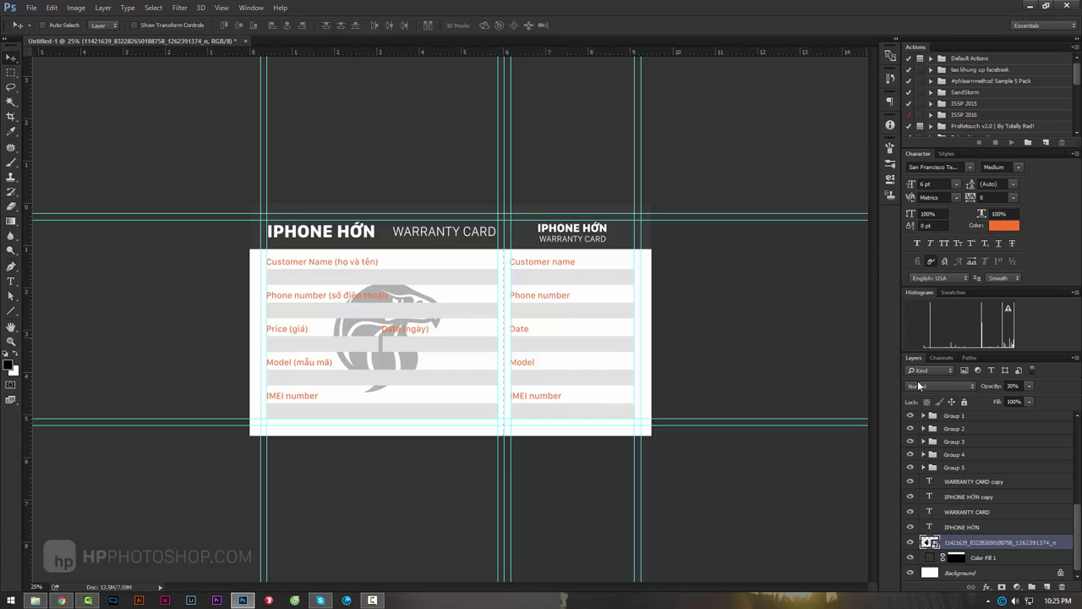
ctrl+click(477, 398)
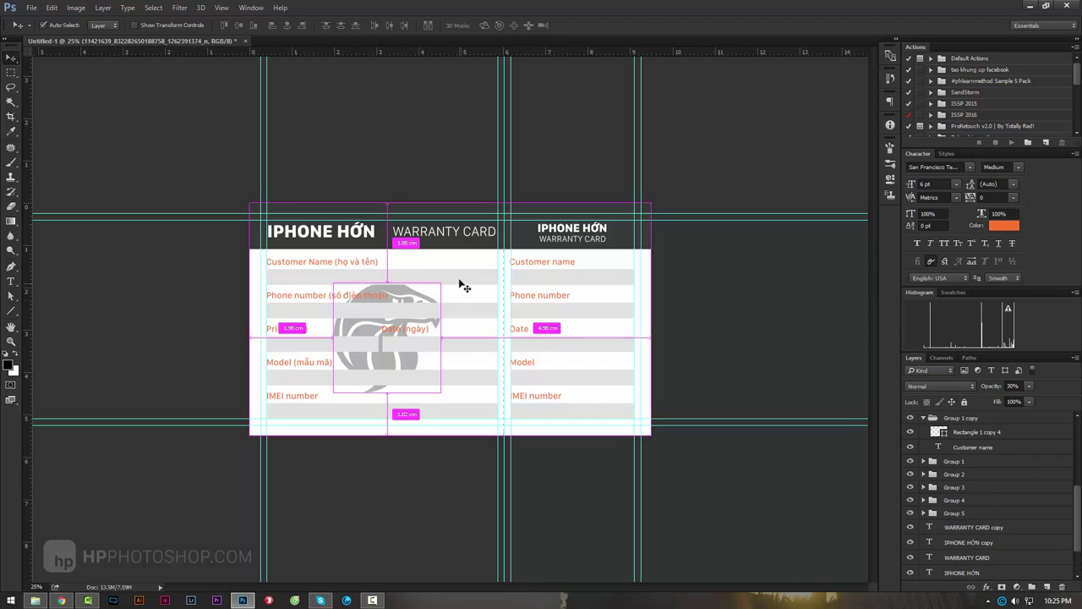
ctrl+click(459, 279)
ctrl+shift+click(442, 310)
ctrl+shift+click(453, 345)
ctrl+shift+click(365, 347)
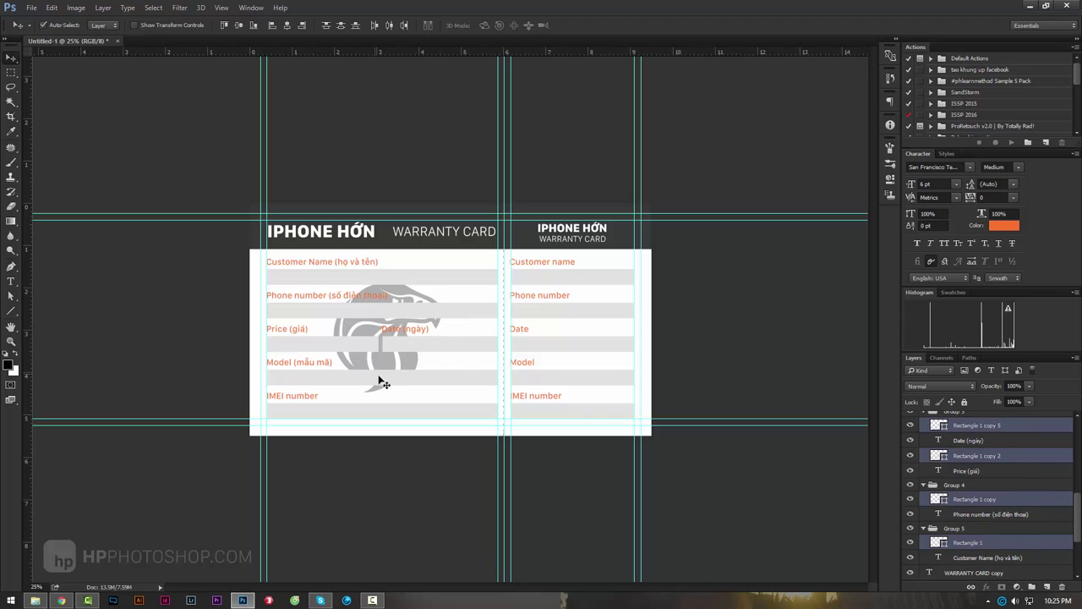
ctrl+shift+click(374, 379)
ctrl+shift+click(406, 415)
key(5)
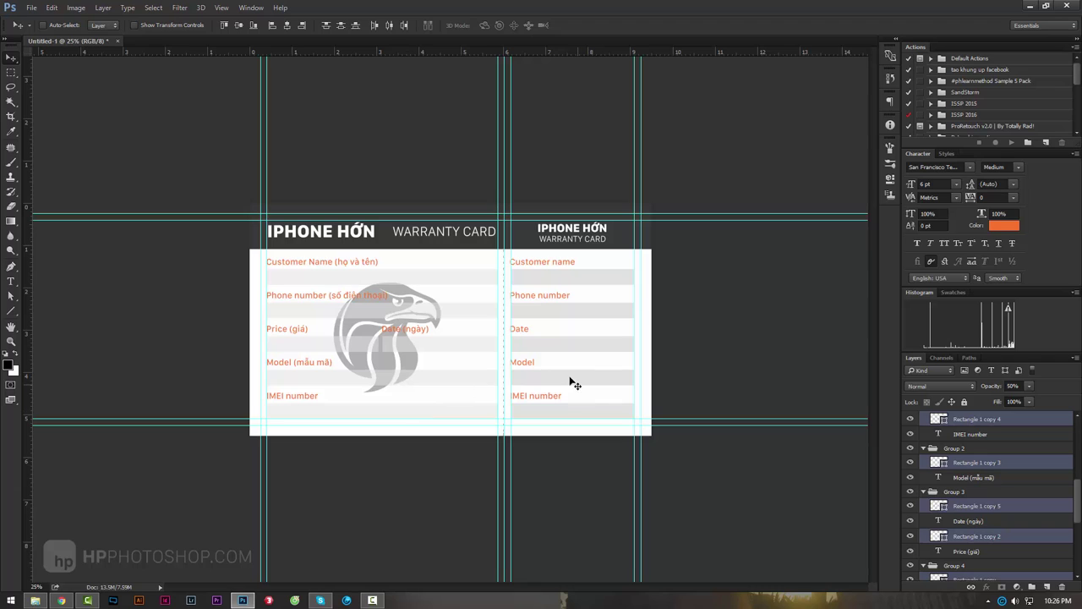
key(6)
Lower the eagle logo's opacity to 10% and shift it slightly right
scroll(945, 448, down, 5)
scroll(964, 491, down, 5)
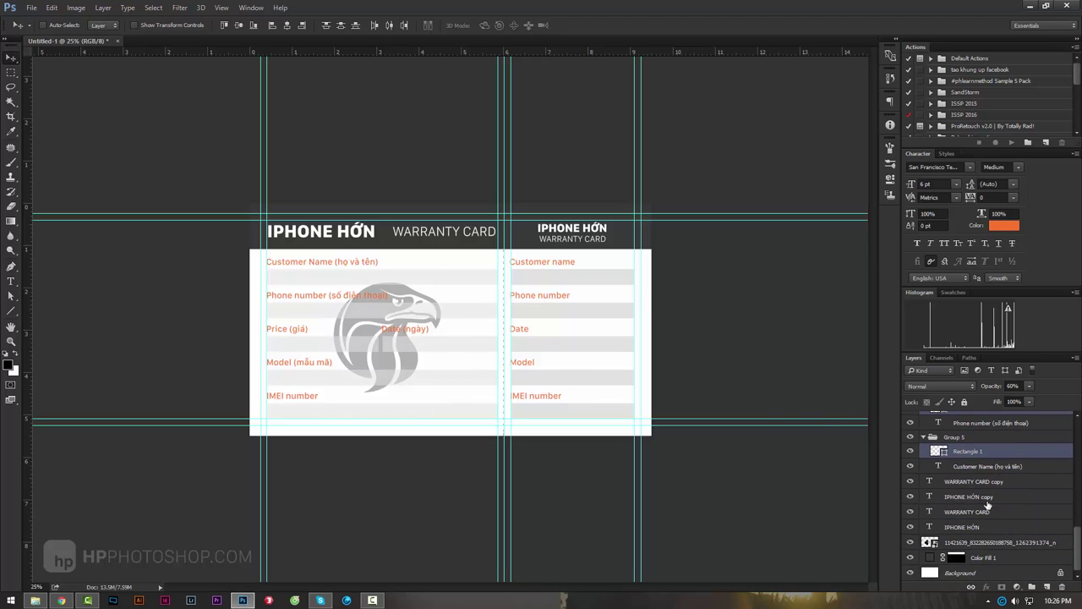
click(988, 542)
key(2)
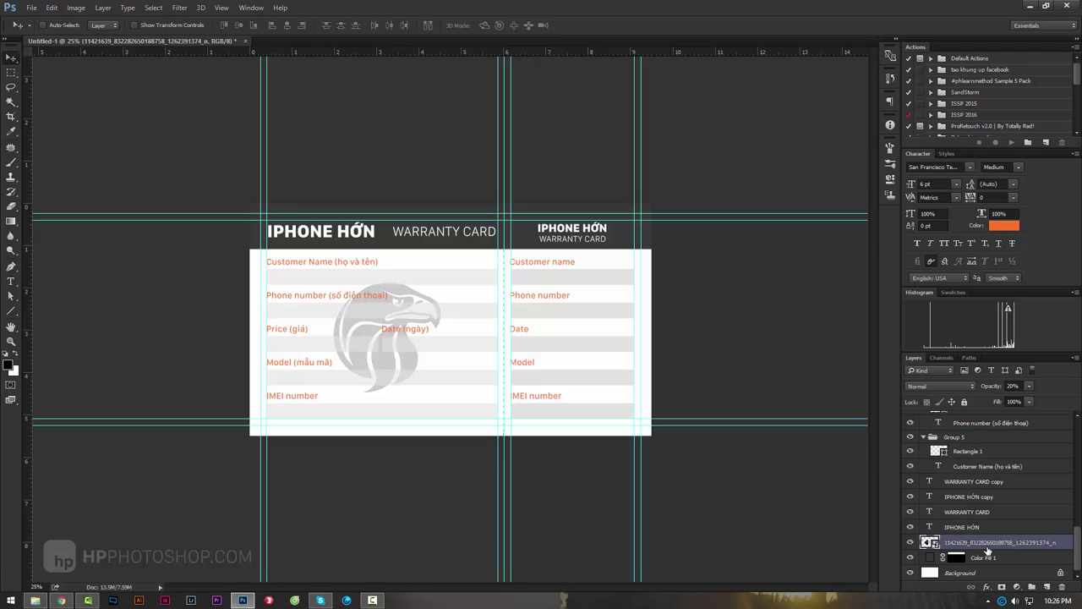
key(1)
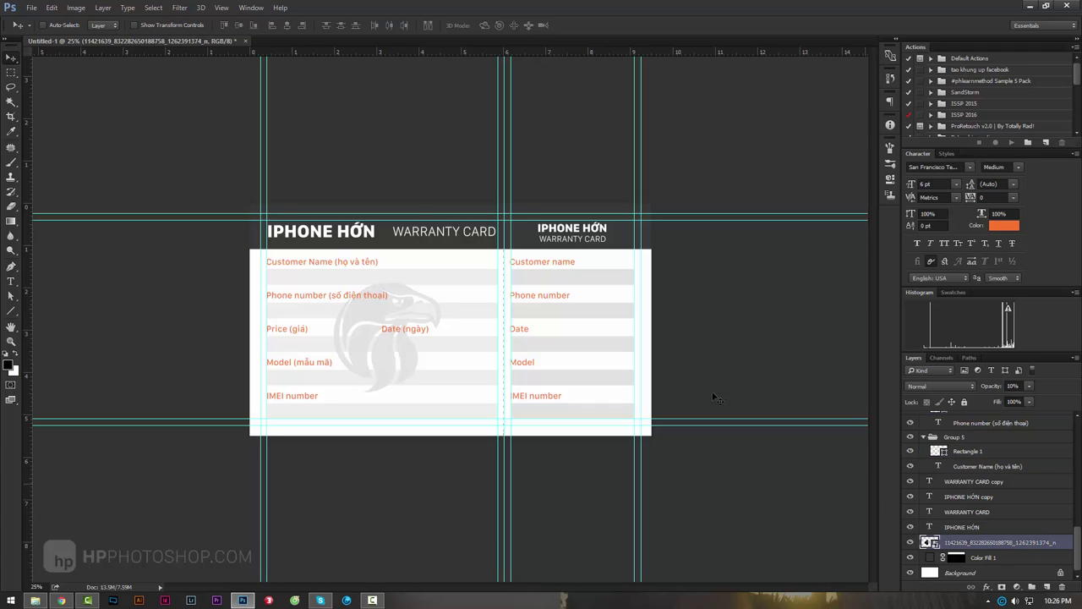
drag(389, 365, 414, 372)
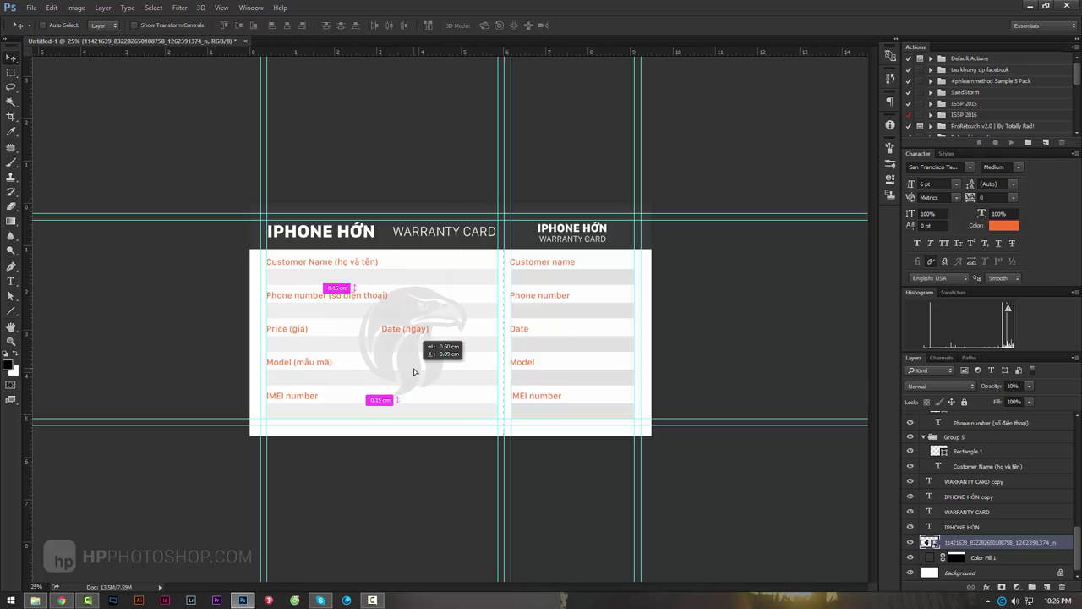
Enlarge the eagle about double, move it to the card's left edge, and set 5% opacity
key(ctrl+t)
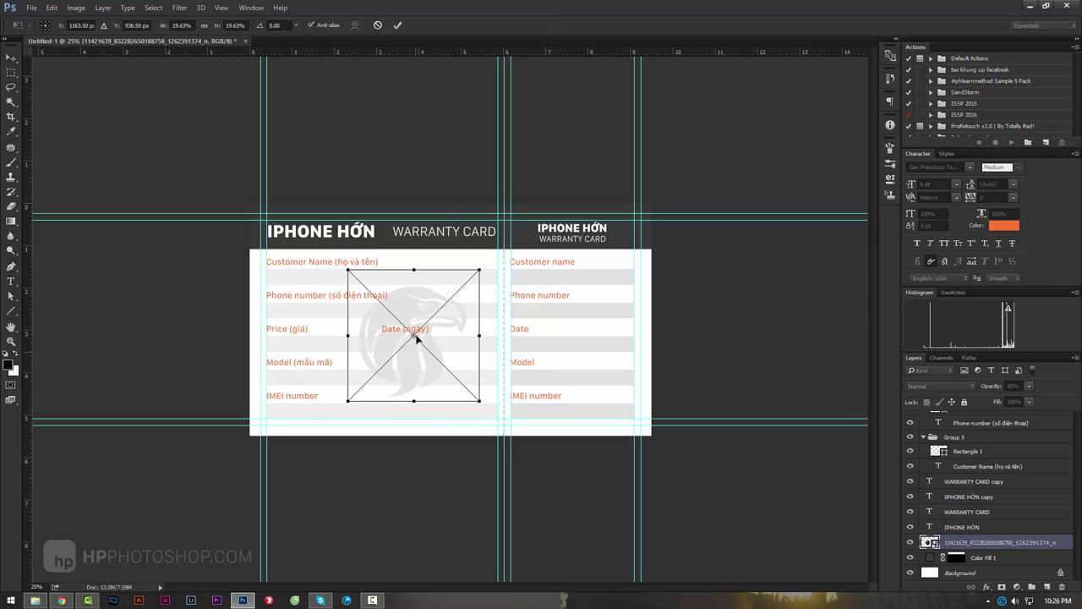
drag(478, 271, 555, 206)
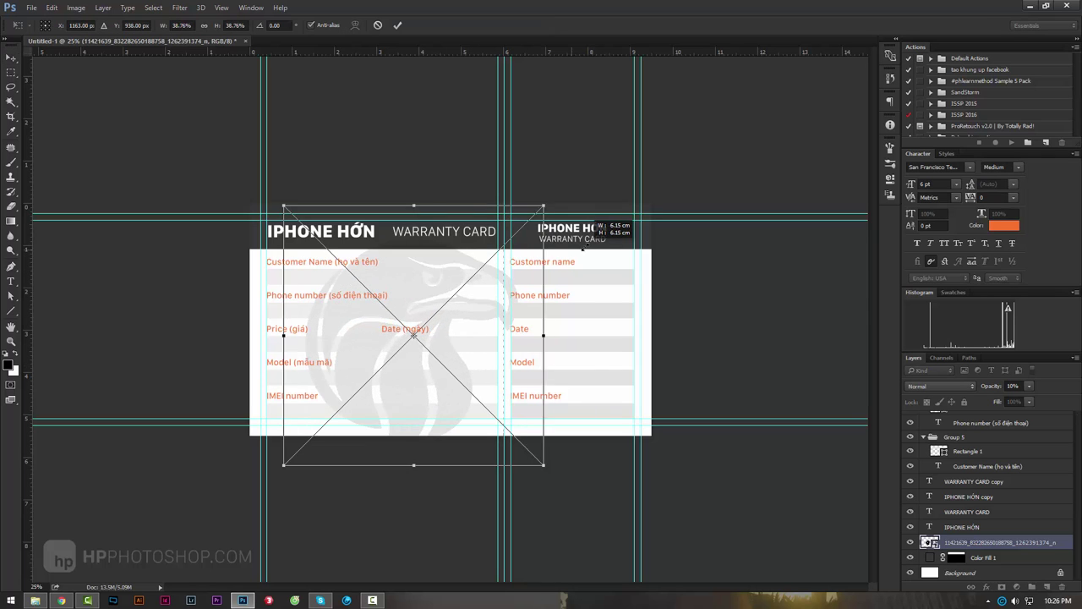
mouse_move(473, 355)
mouse_down()
mouse_move(365, 356)
mouse_move(521, 355)
mouse_move(349, 347)
mouse_up()
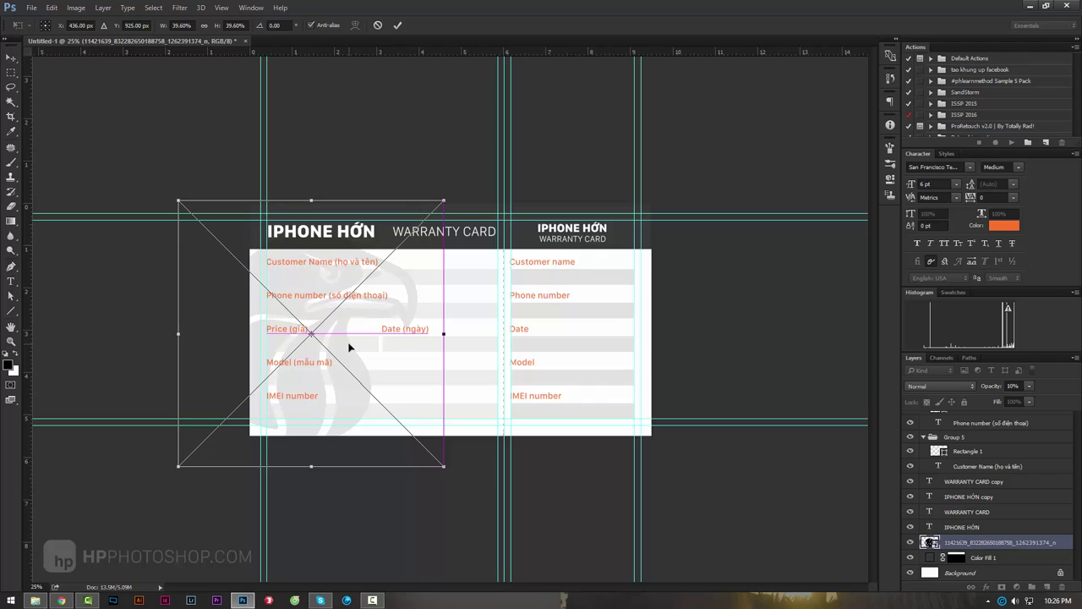
key(Return)
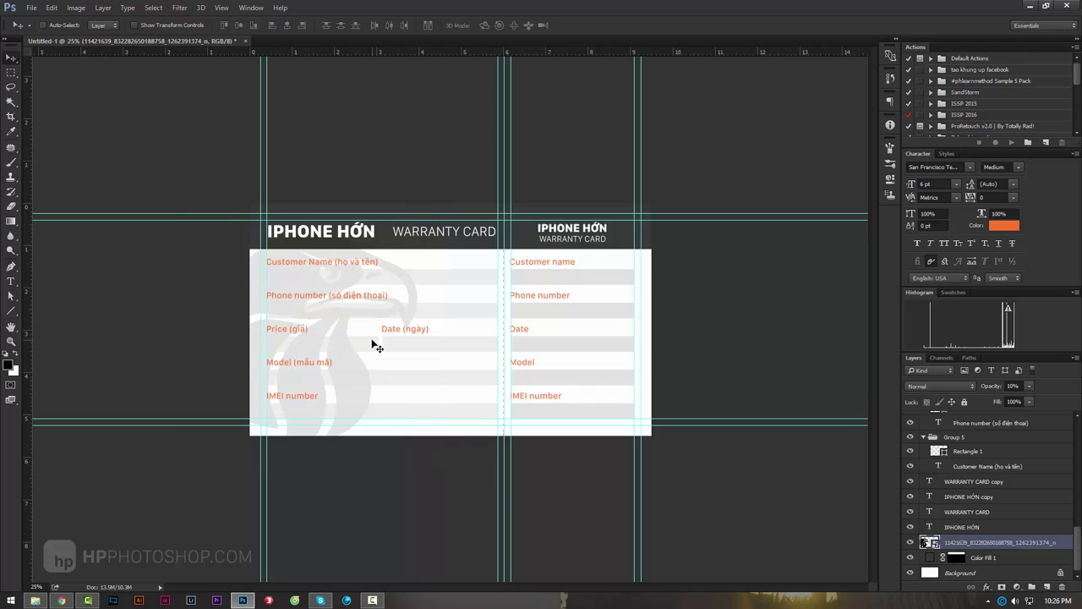
key(0)
key(5)
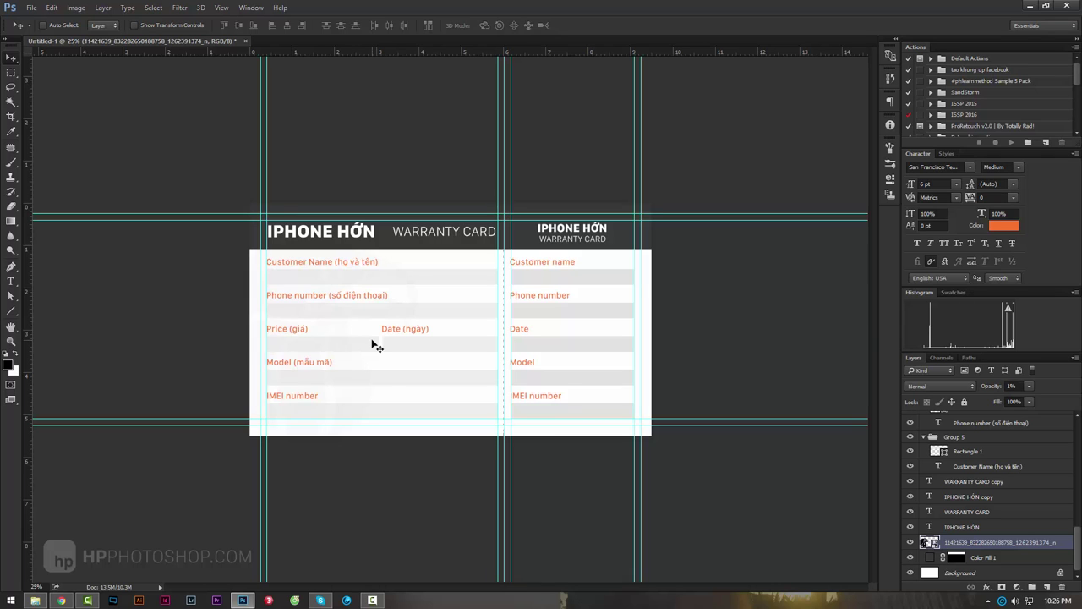
key(0)
key(5)
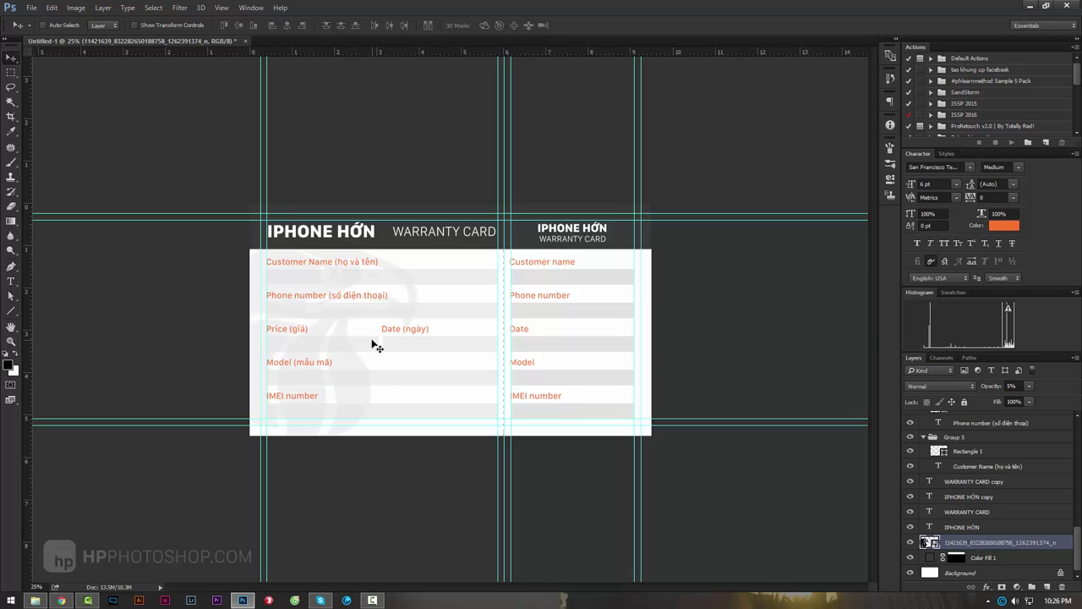
key(z)
key(ctrl+minus)
key(ctrl+minus)
key(ctrl+minus)
key(ctrl+minus)
Select all grey row bars, Customer name through IMEI number, and set them to 80% opacity
key(ctrl+plus)
key(ctrl+plus)
key(ctrl+plus)
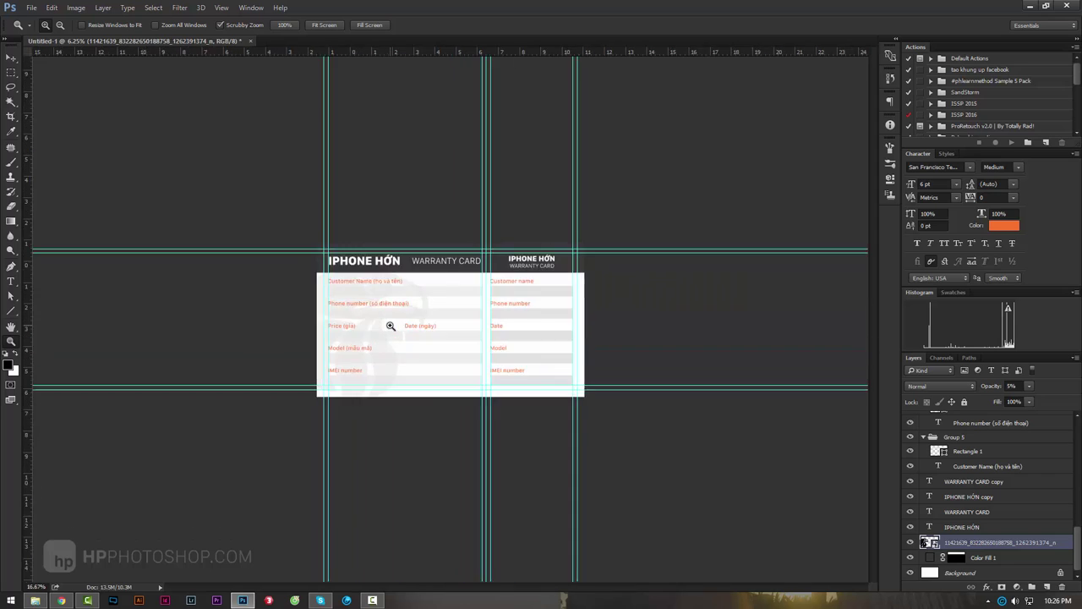
key(ctrl+plus)
key(ctrl+plus)
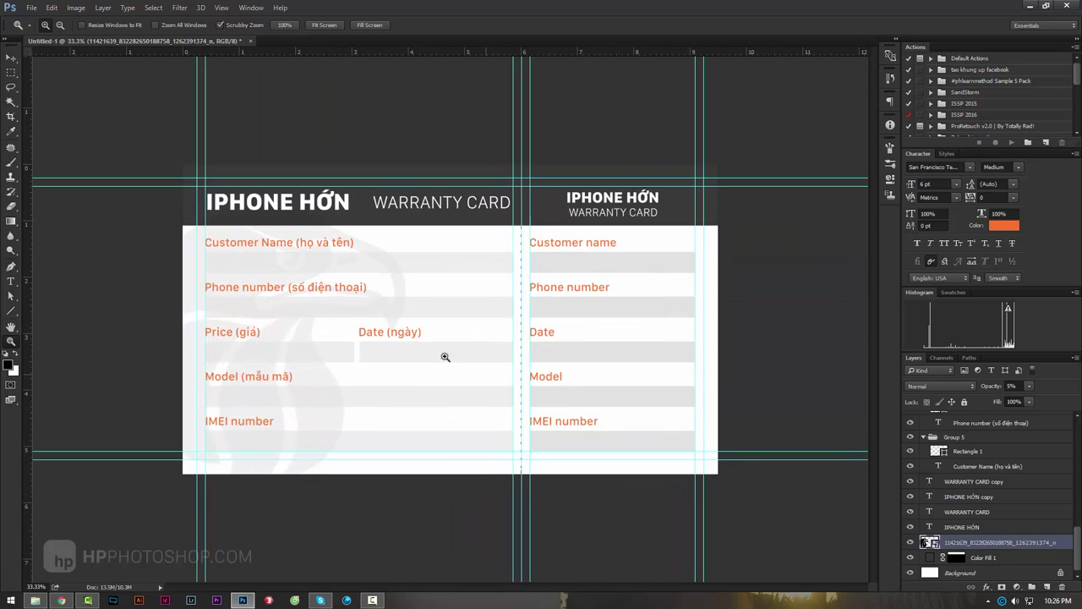
key(v)
click(411, 273)
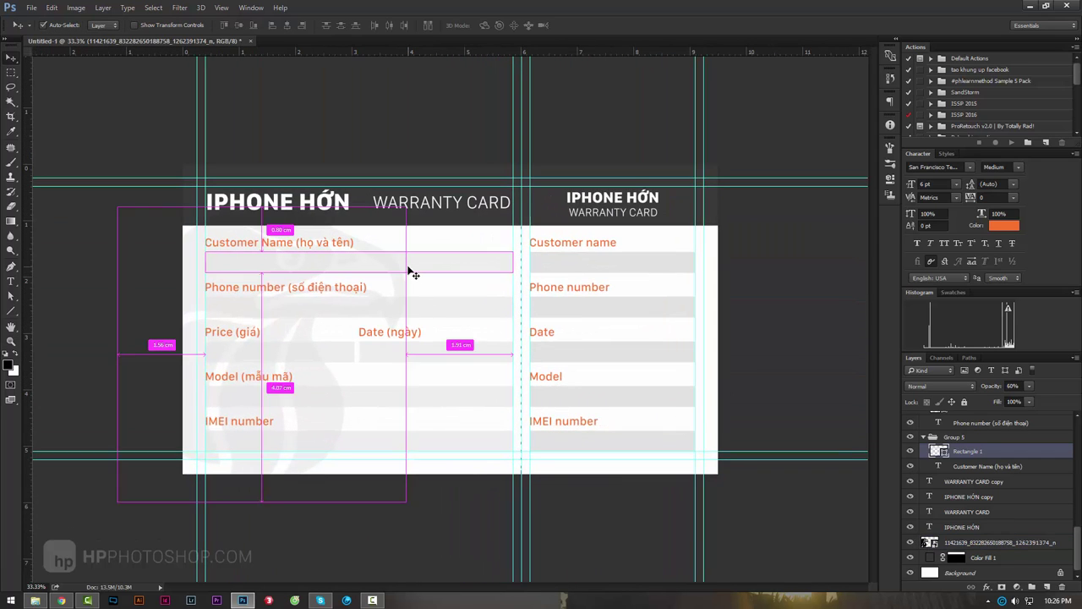
shift+click(442, 309)
shift+click(456, 352)
shift+click(341, 361)
shift+click(372, 400)
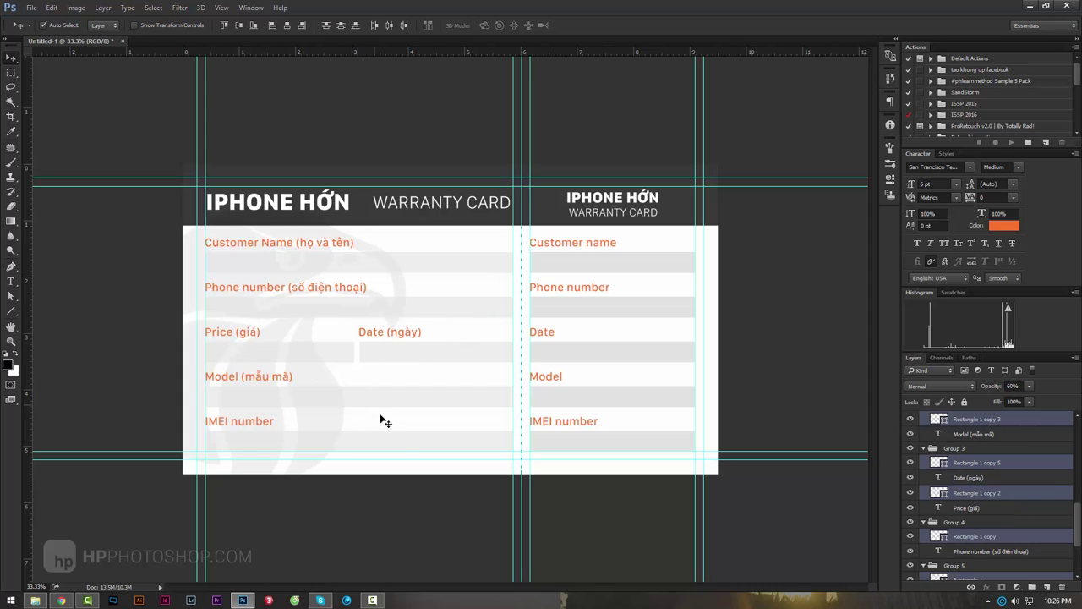
shift+click(385, 420)
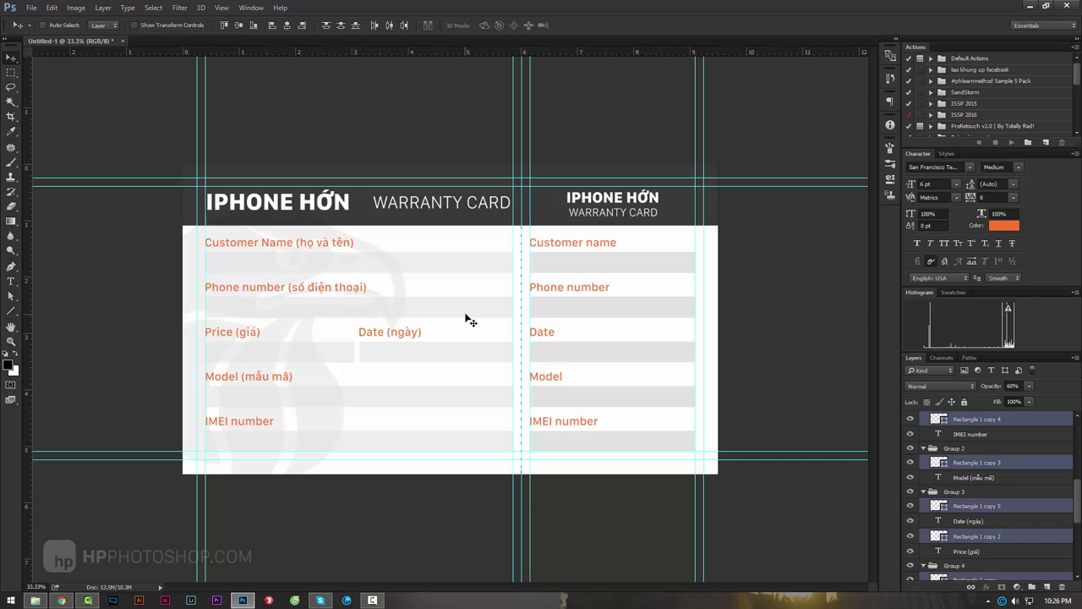
key(8)
Zoom out to view the whole card
key(z)
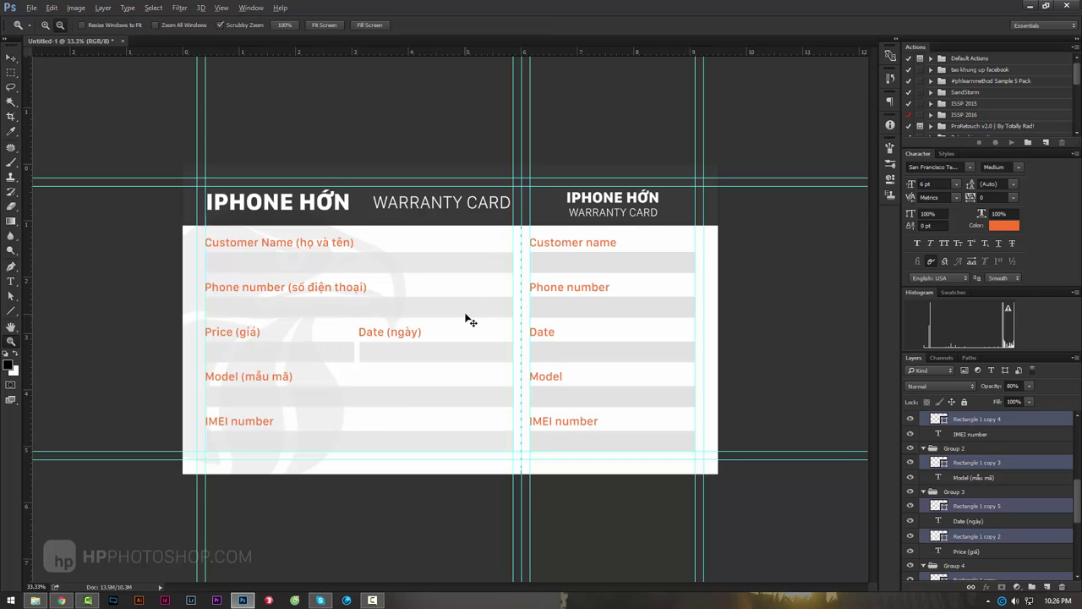
alt+click(466, 315)
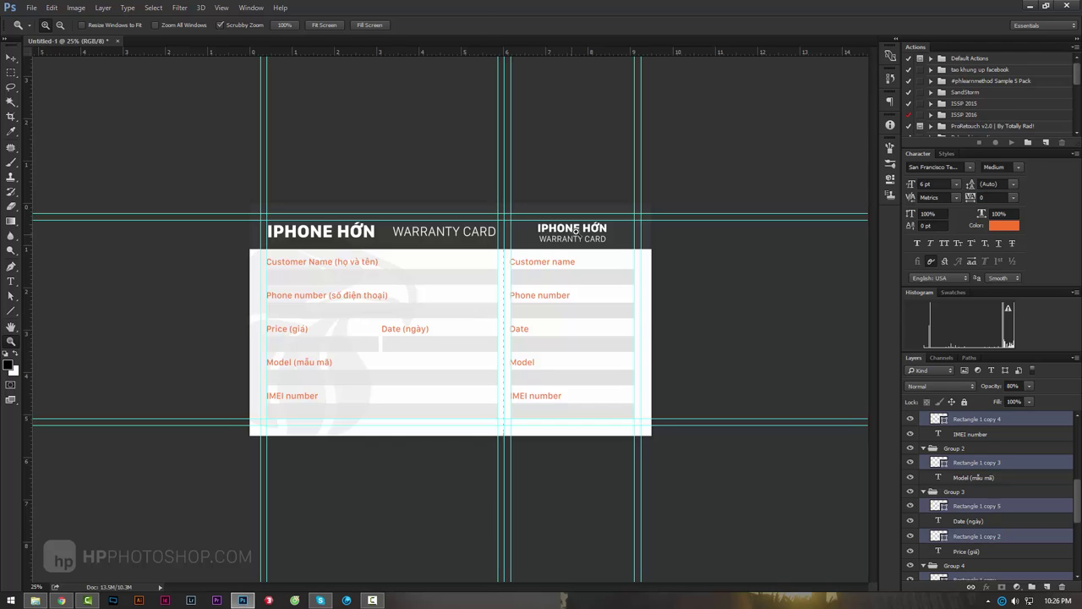
key(c)
scroll(1015, 522, down, 3)
scroll(980, 499, down, 3)
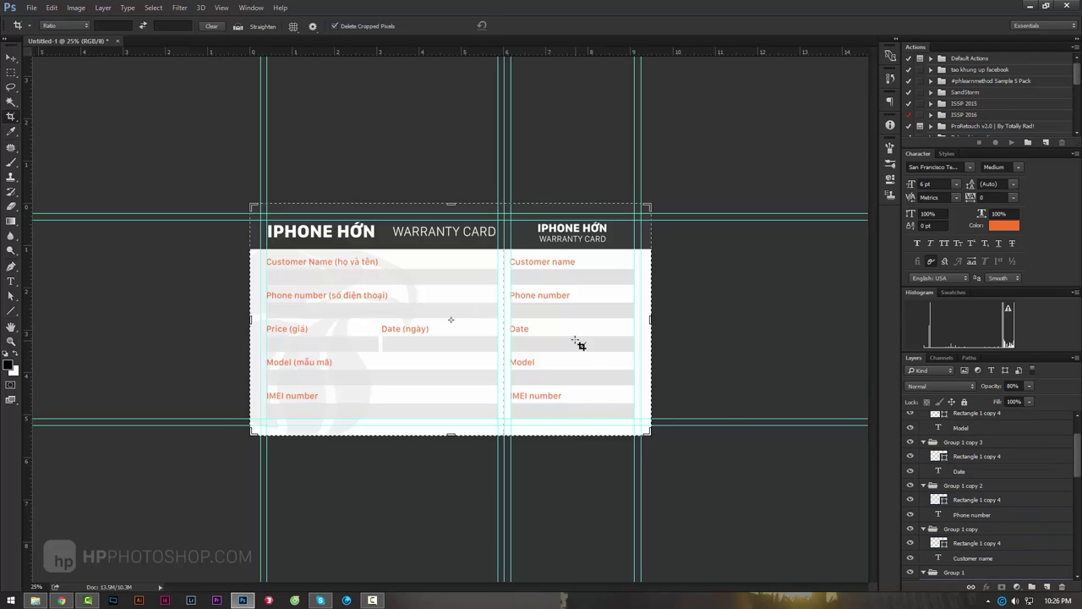
Shift the small right-hand IPHONE HƠN header left toward the column's edge
key(v)
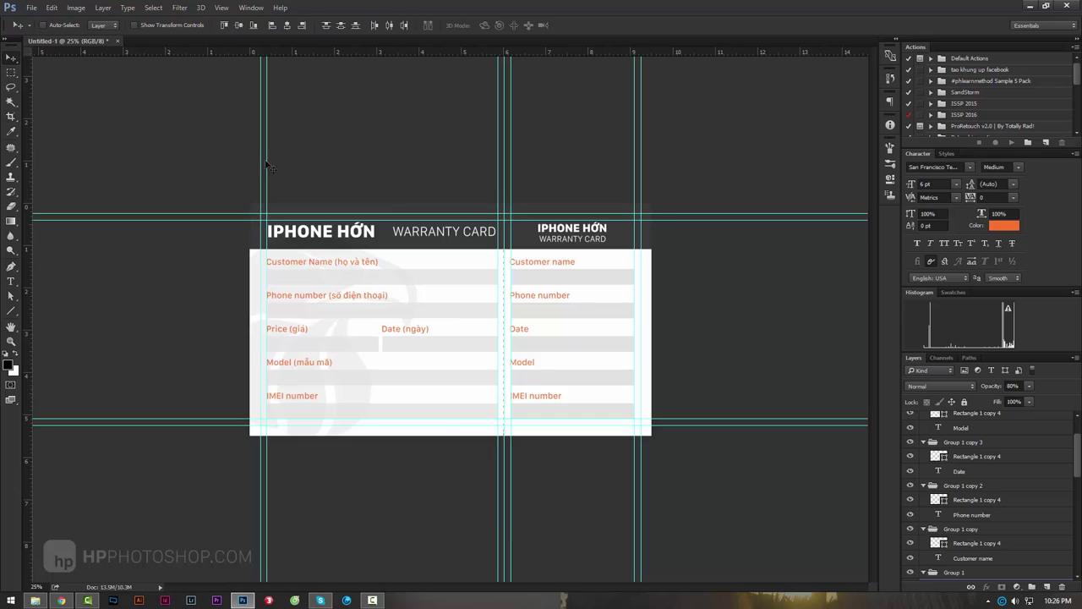
click(589, 238)
mouse_move(578, 241)
mouse_down()
mouse_move(601, 240)
mouse_move(555, 239)
mouse_up()
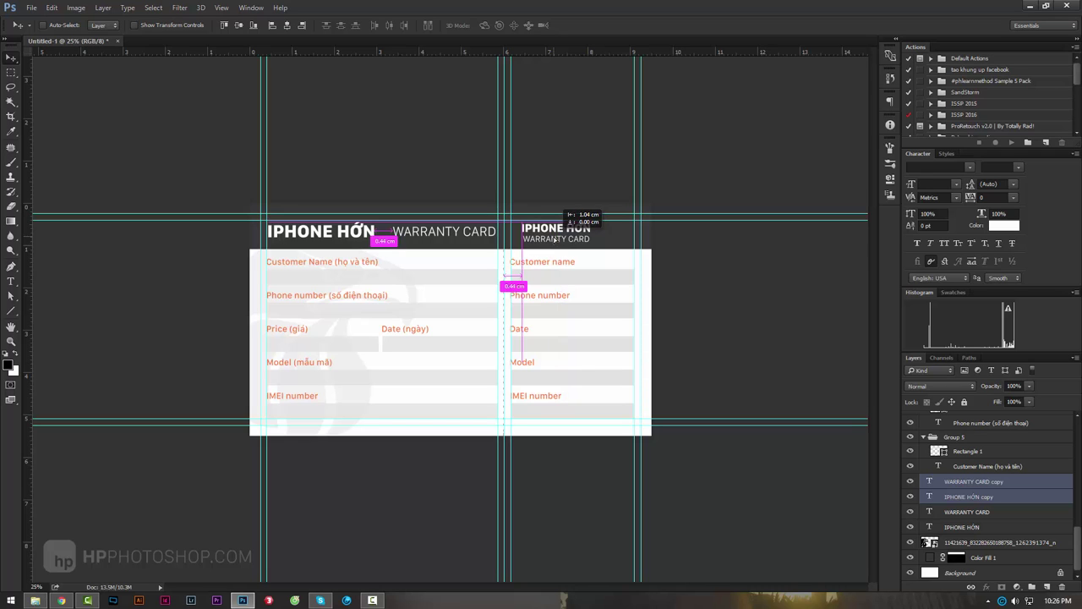
drag(554, 239, 544, 239)
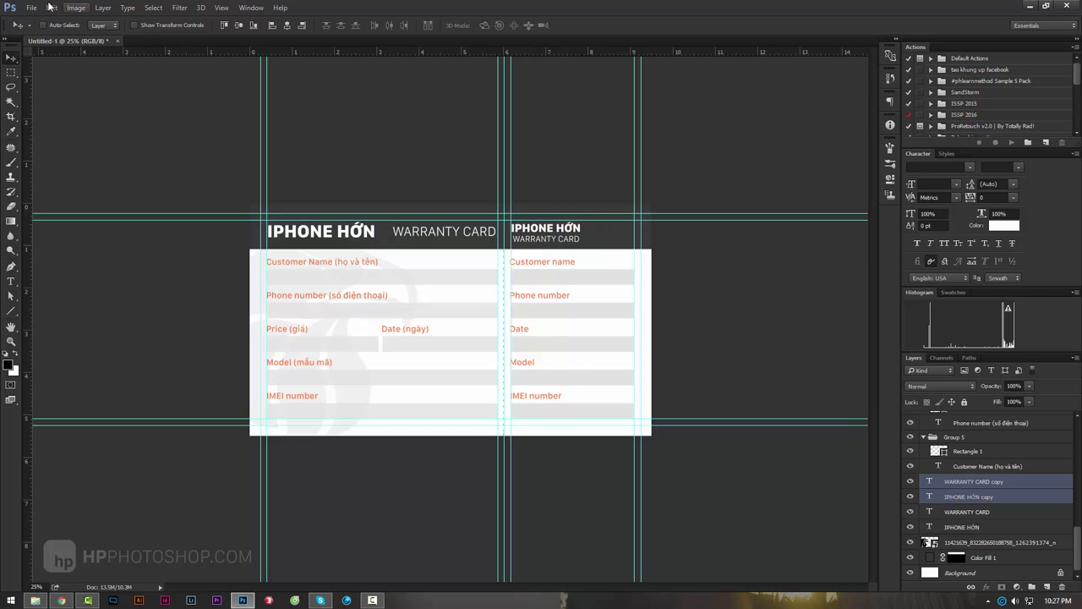
Place the eagle EPS file on the card, shrunk to about 0.7 cm
click(34, 600)
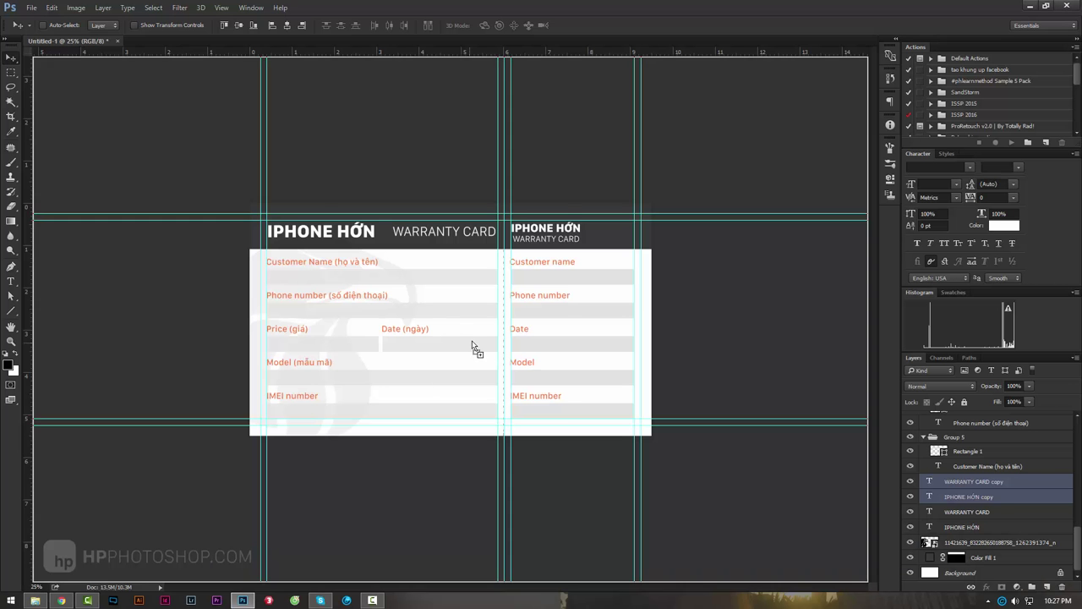
drag(147, 159, 522, 271)
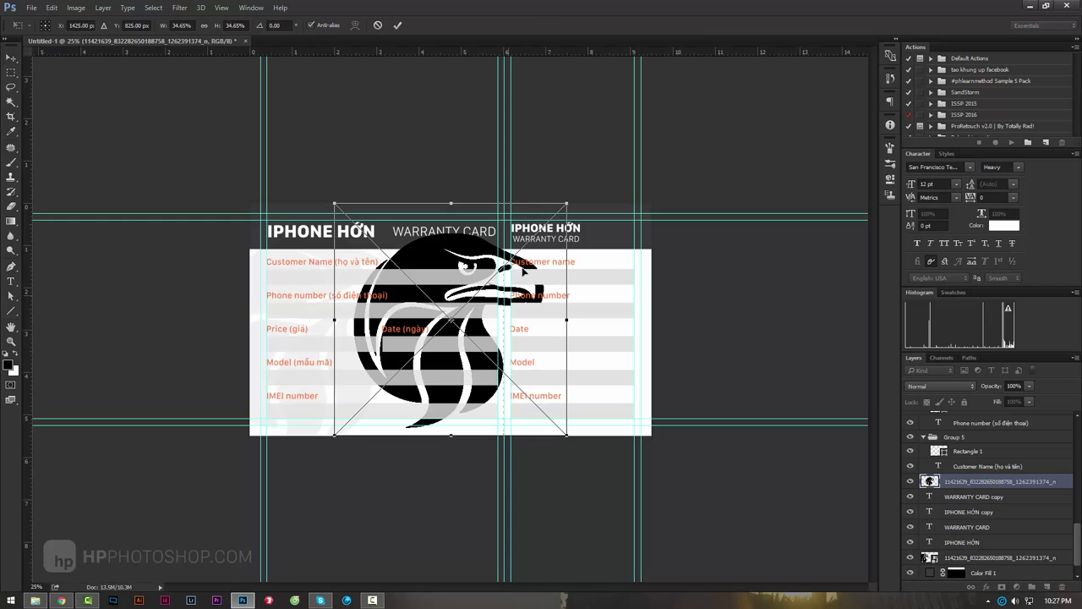
drag(565, 202, 466, 306)
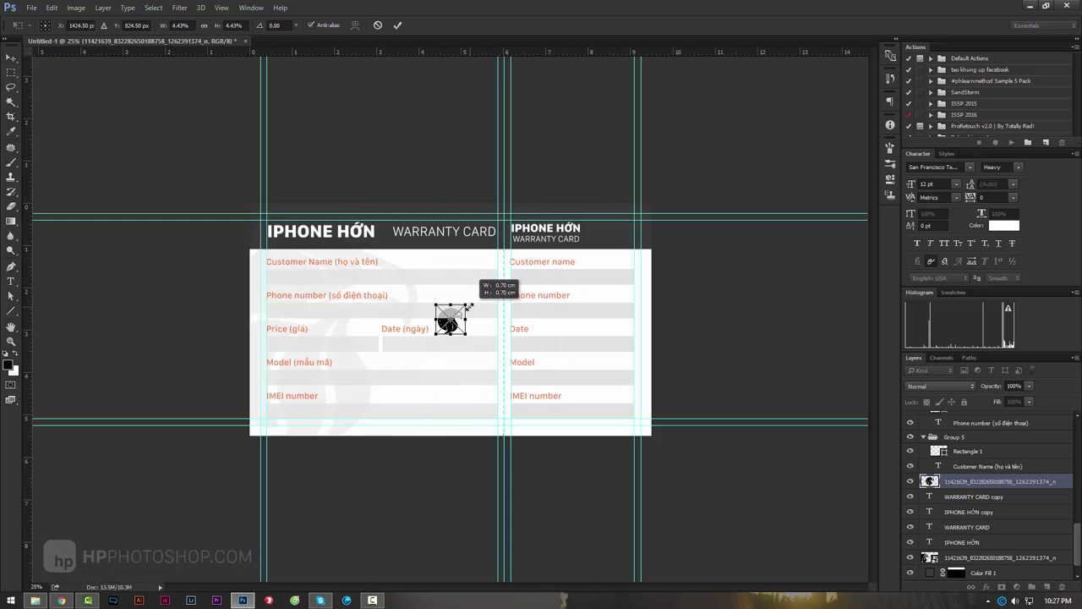
key(Return)
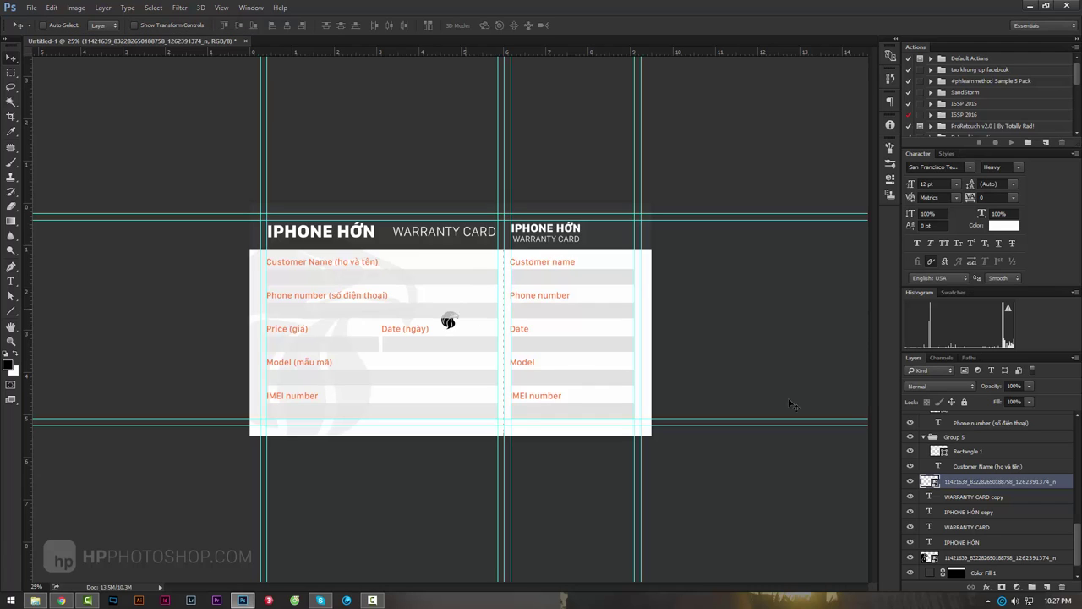
Give the small eagle logo an orange Color Overlay sampled from the Date label
double_click(1064, 482)
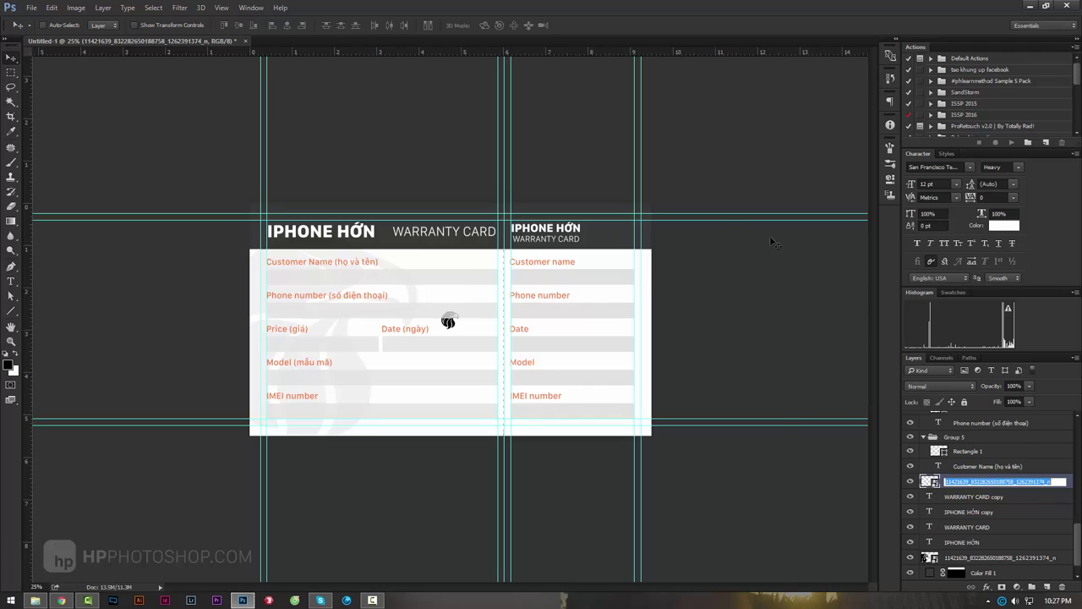
double_click(1068, 483)
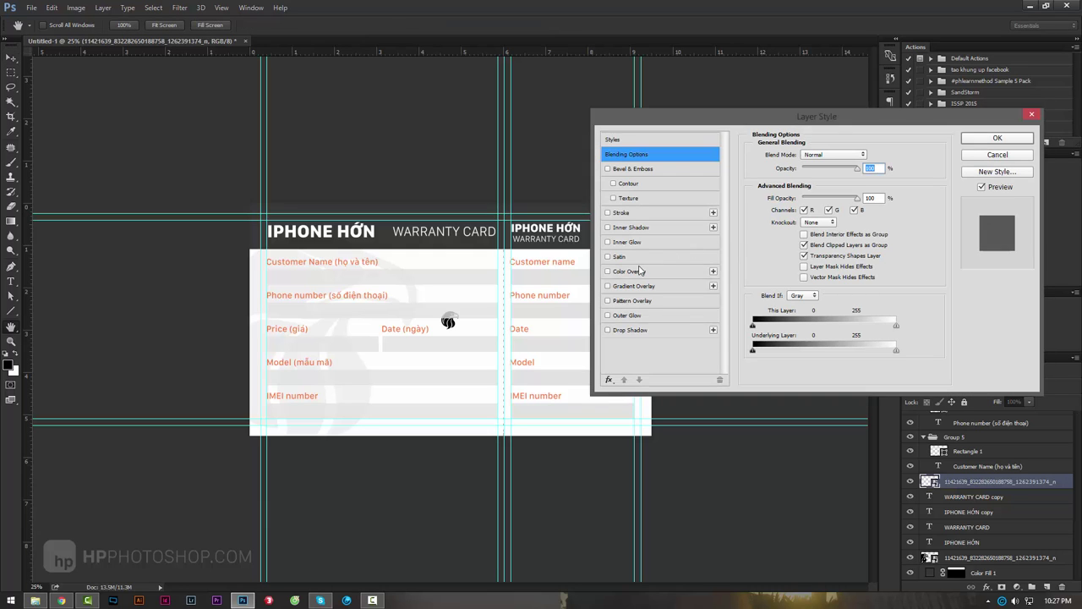
click(631, 271)
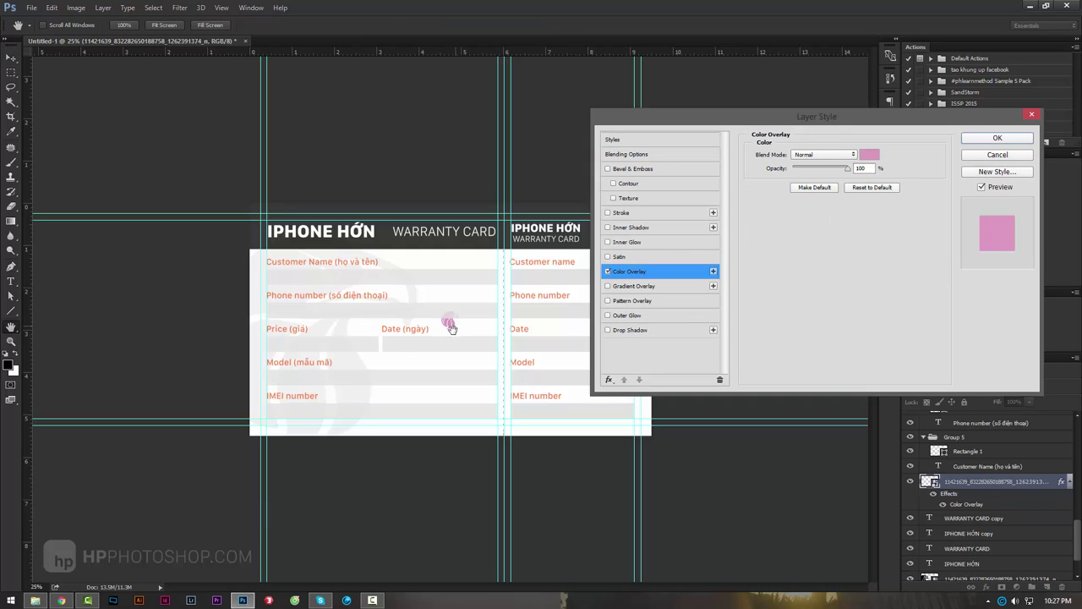
click(868, 154)
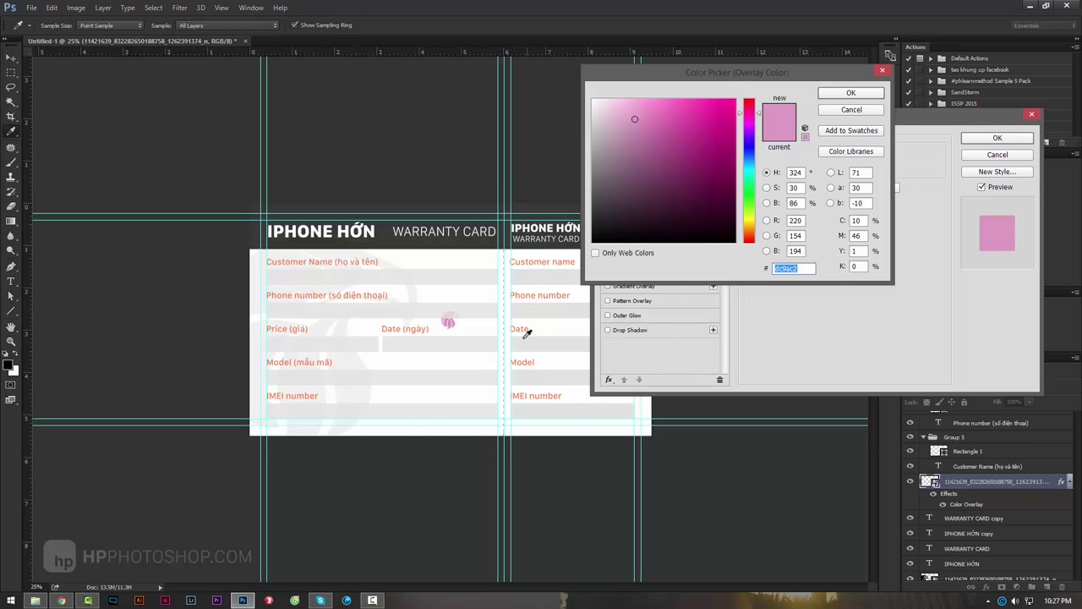
click(522, 334)
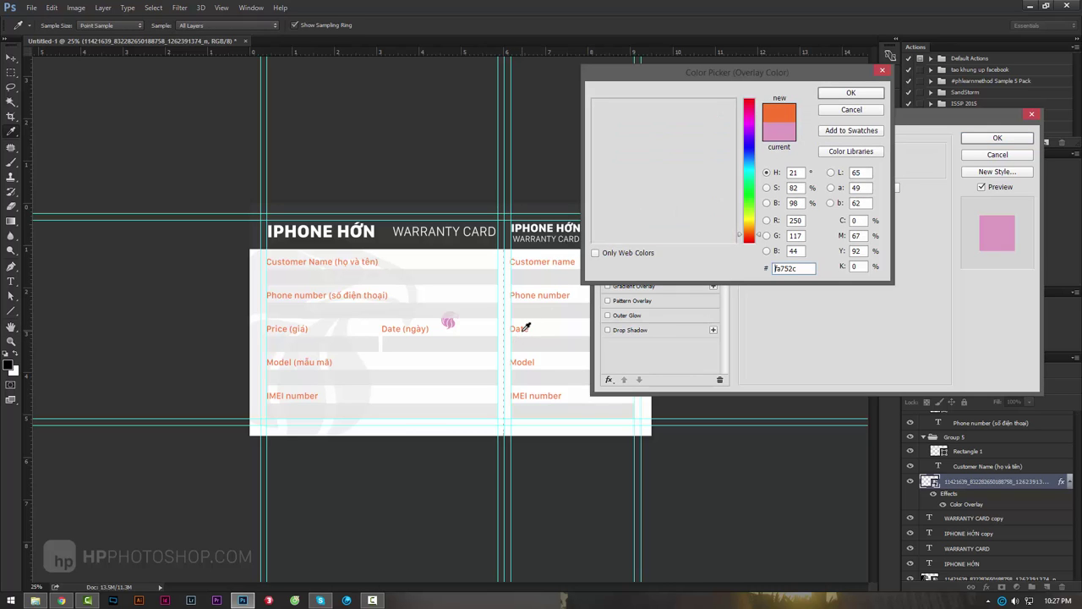
click(851, 93)
click(997, 137)
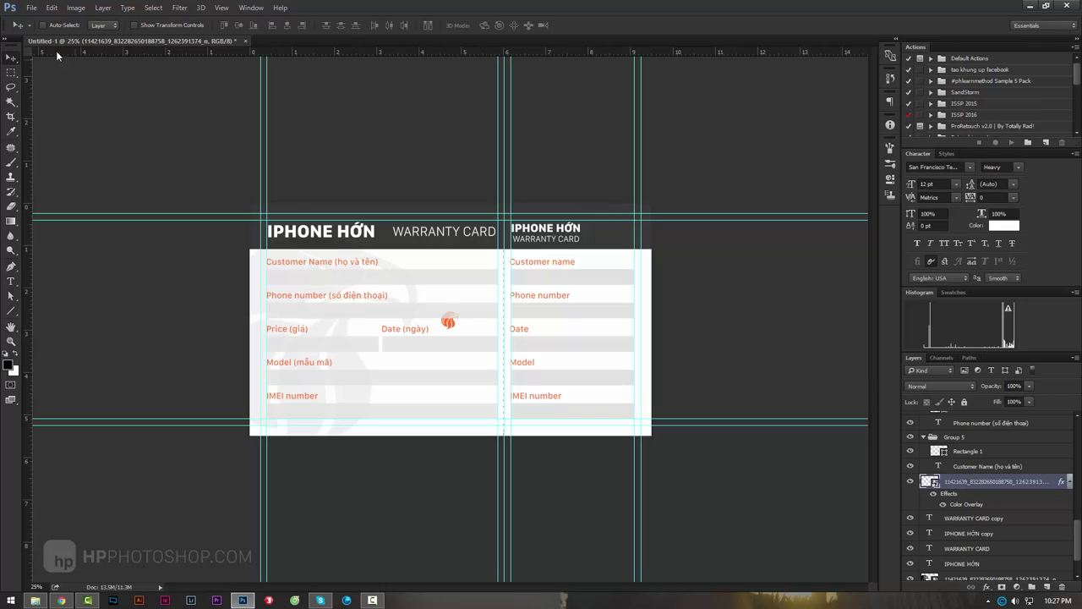
Move the logo beside the right-hand IPHONE HƠN and change its overlay to #ffffff white
drag(459, 330, 635, 239)
double_click(961, 490)
click(870, 154)
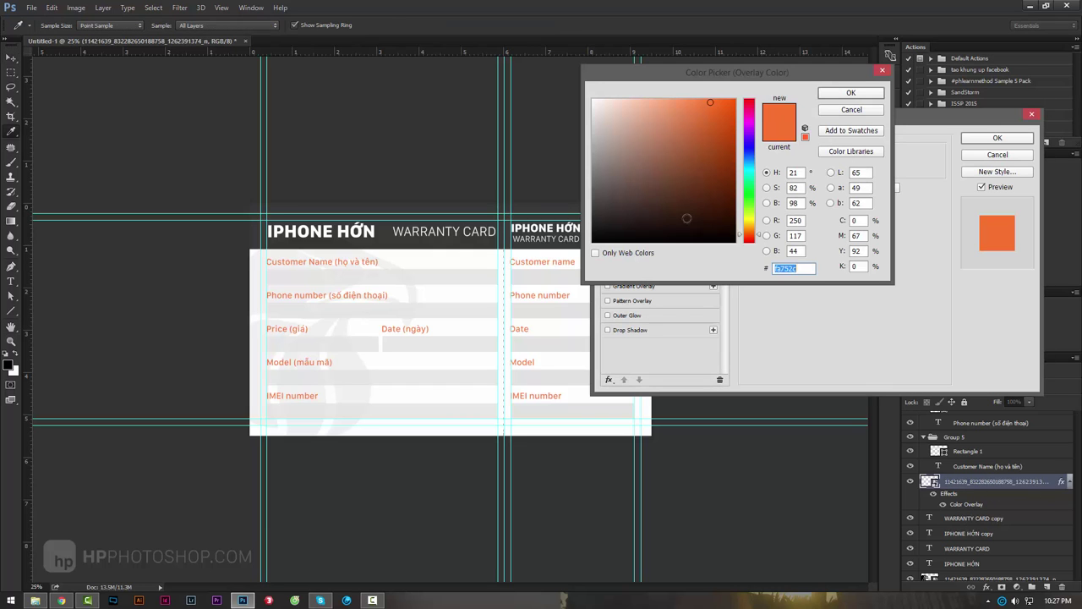
text(ffffff)
click(853, 94)
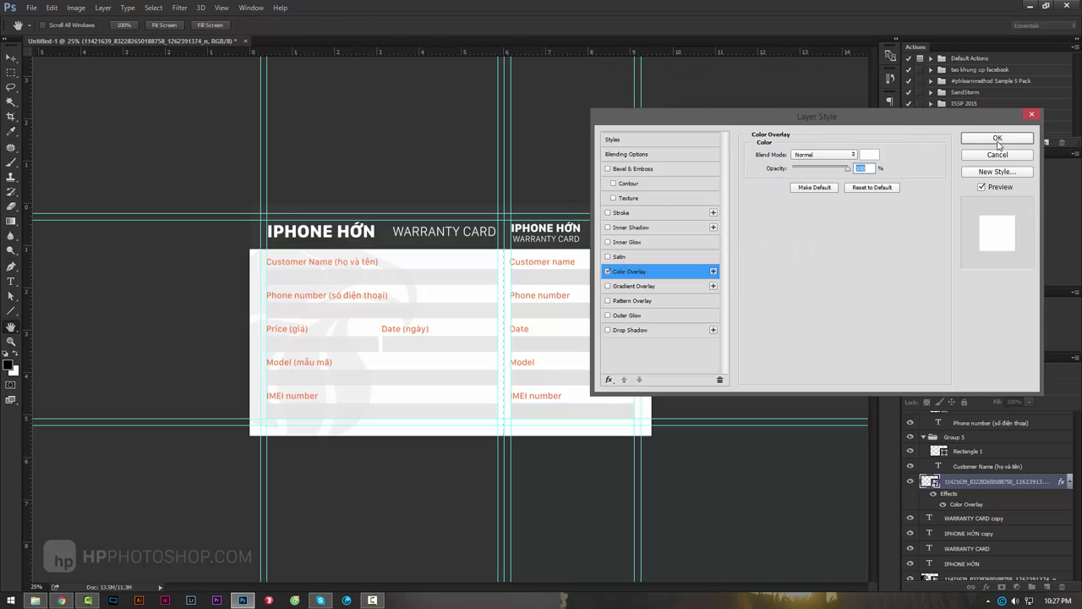
click(997, 138)
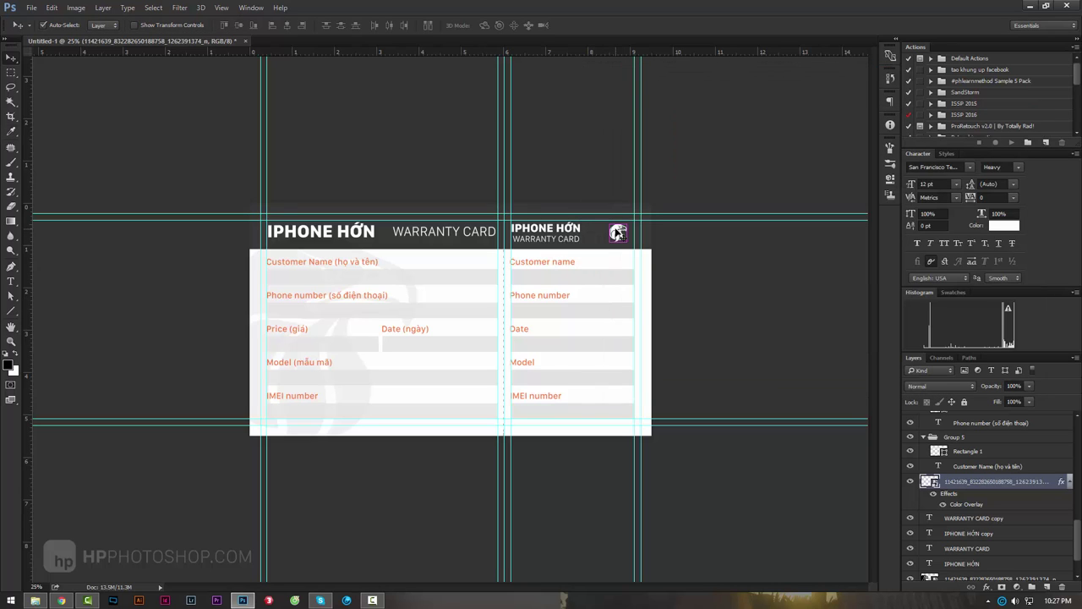
Enlarge the white eagle slightly and position it left of the right-hand header text
key(ctrl+t)
drag(630, 221, 638, 218)
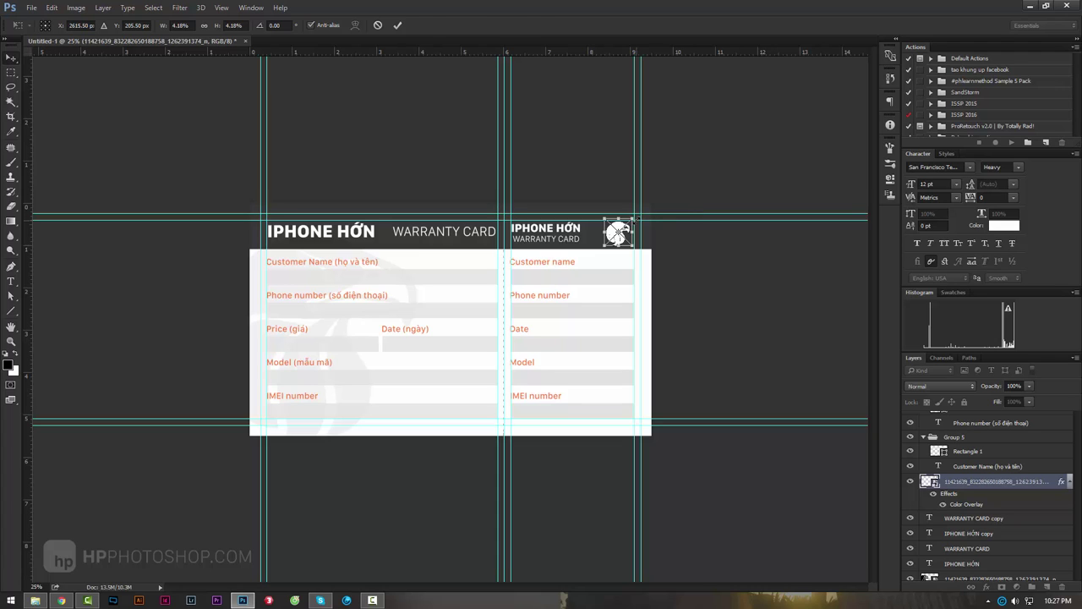
key(Return)
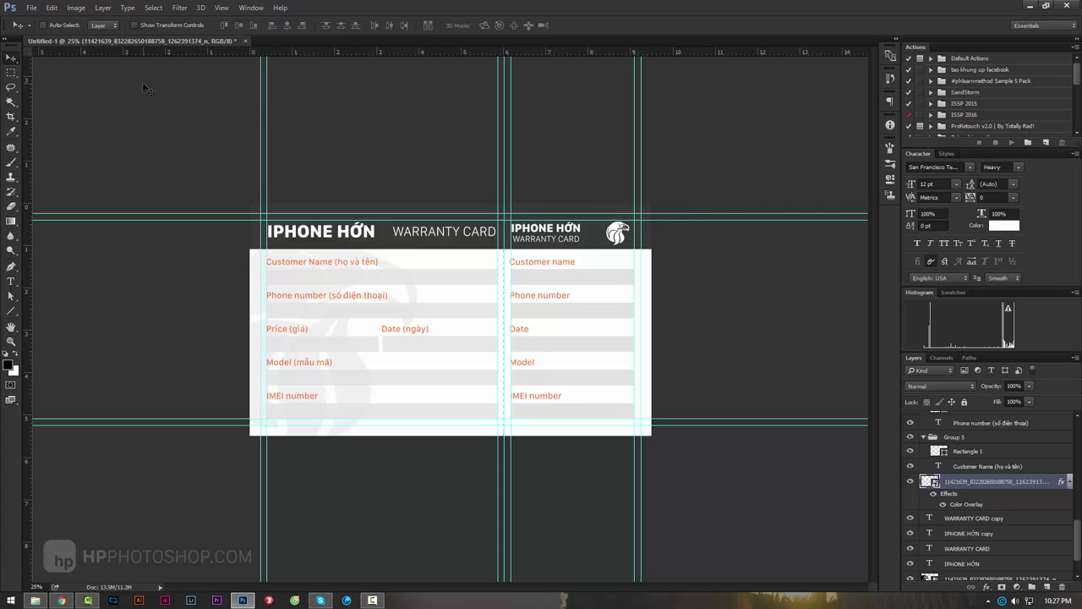
drag(602, 252, 665, 190)
key(z)
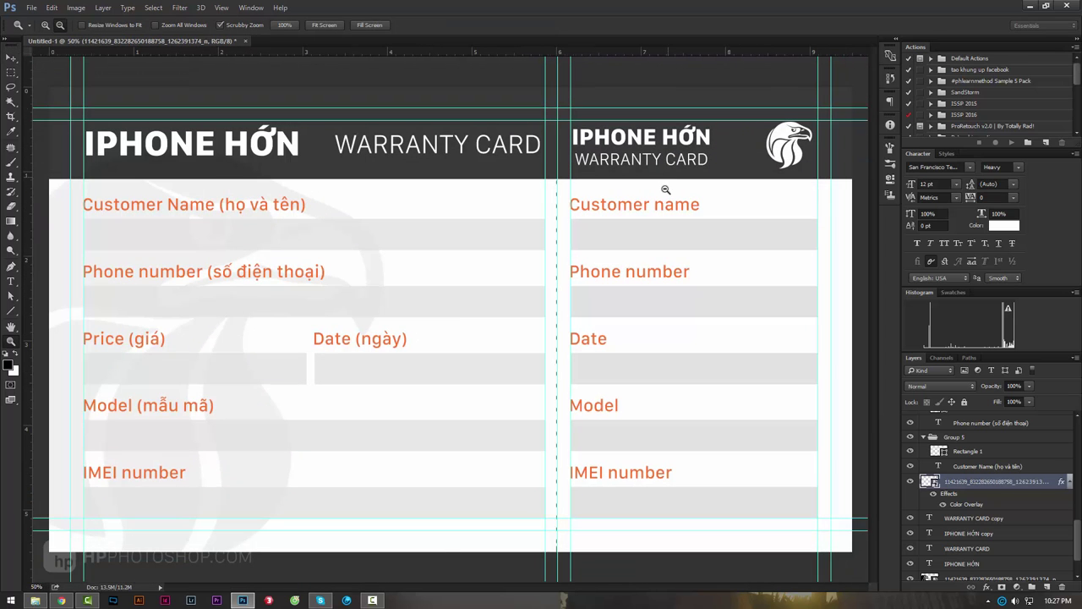
key(v)
drag(790, 146, 596, 145)
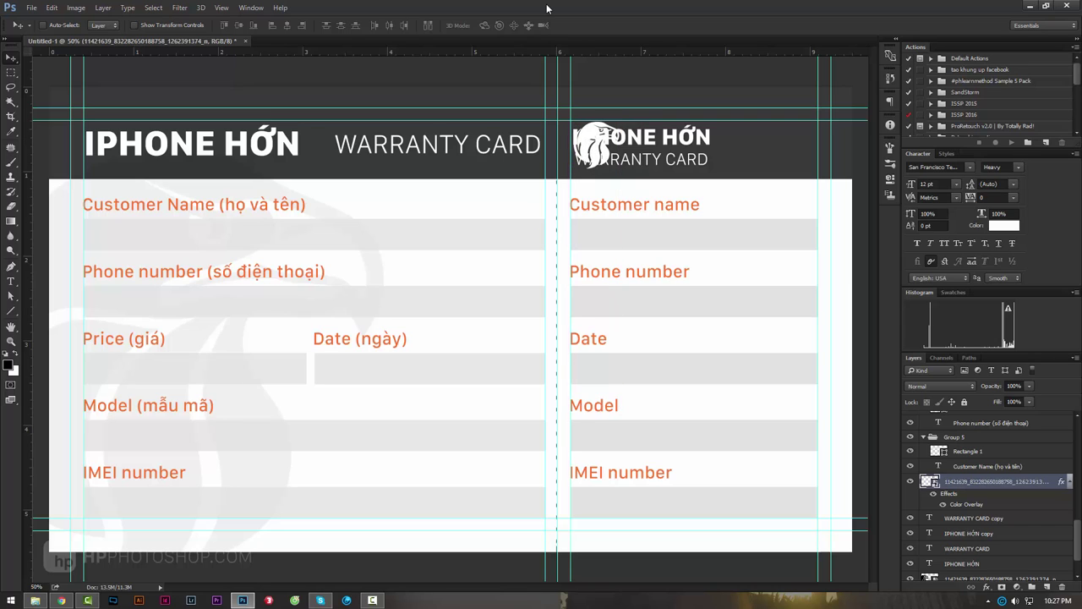
key(Left)
key(Left)
key(Left)
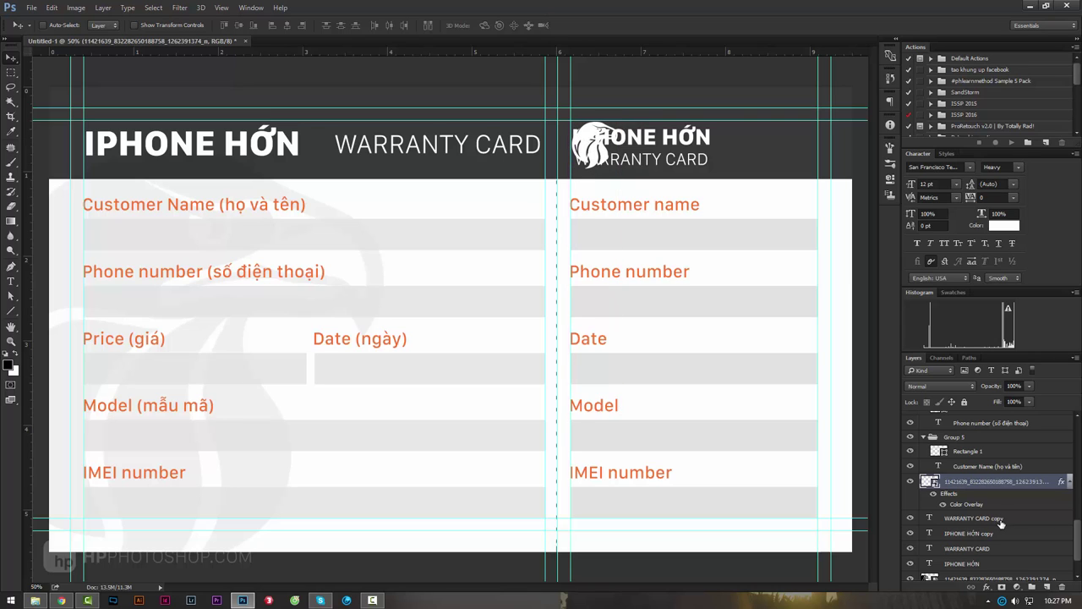
Move the right-hand title and subtitle layers to the right of the logo
click(972, 518)
shift+click(969, 532)
drag(630, 139, 738, 139)
key(shift+Left)
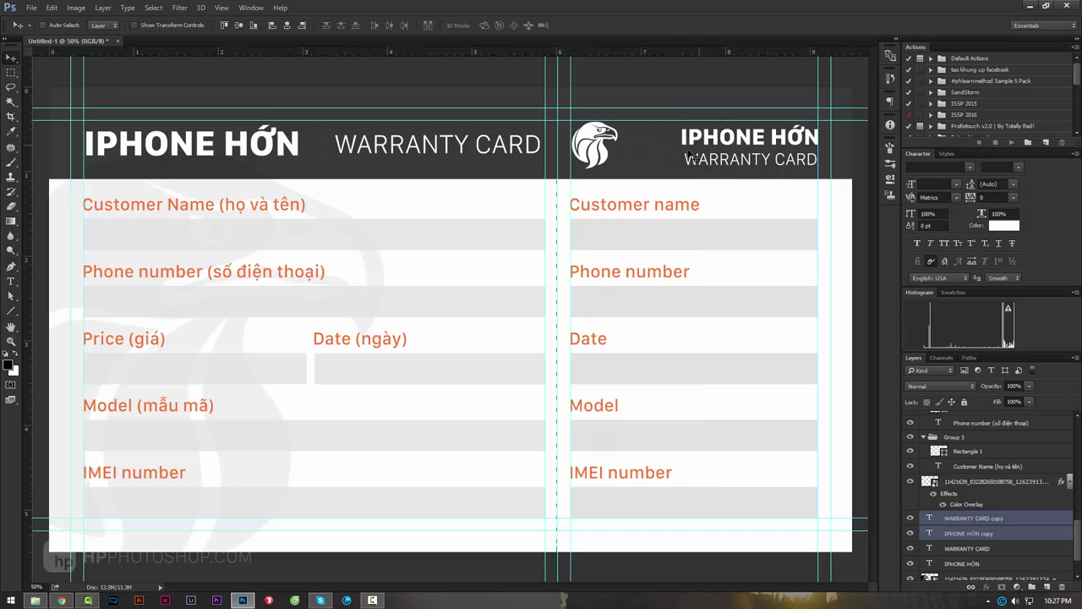
Hide the guides and zoom to preview the card with the titles deselected
key(ctrl+h)
key(z)
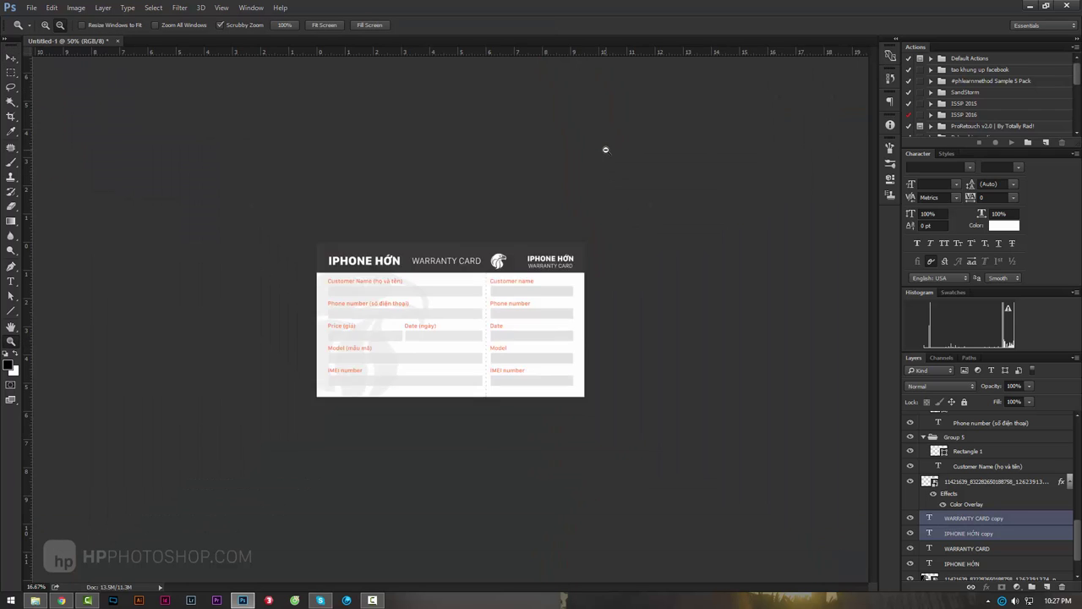
mouse_move(603, 149)
mouse_down()
mouse_move(366, 304)
mouse_move(602, 206)
mouse_up()
key(ctrl+plus)
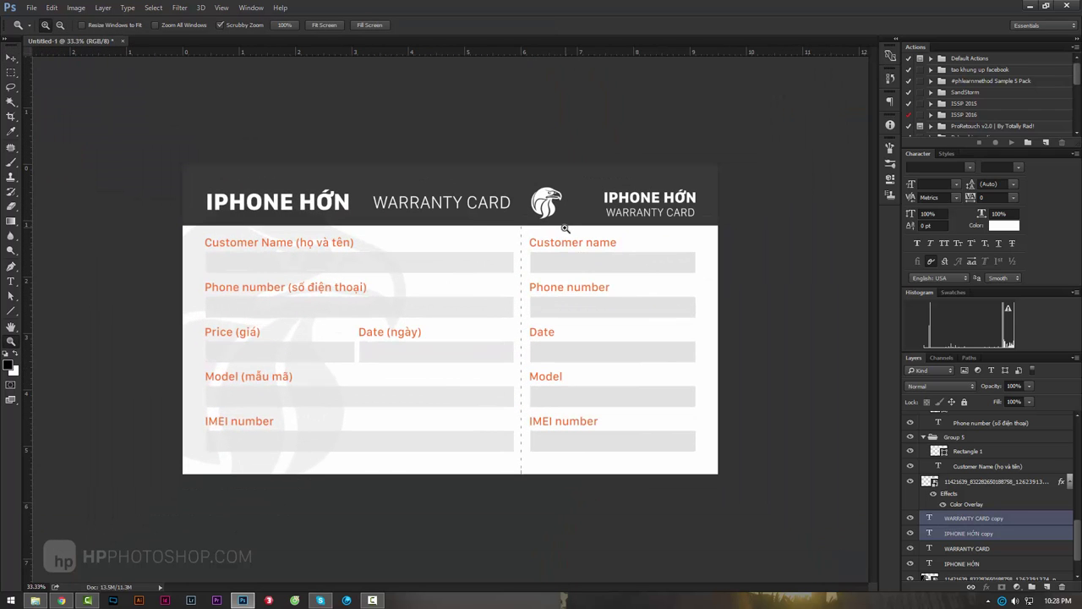
key(v)
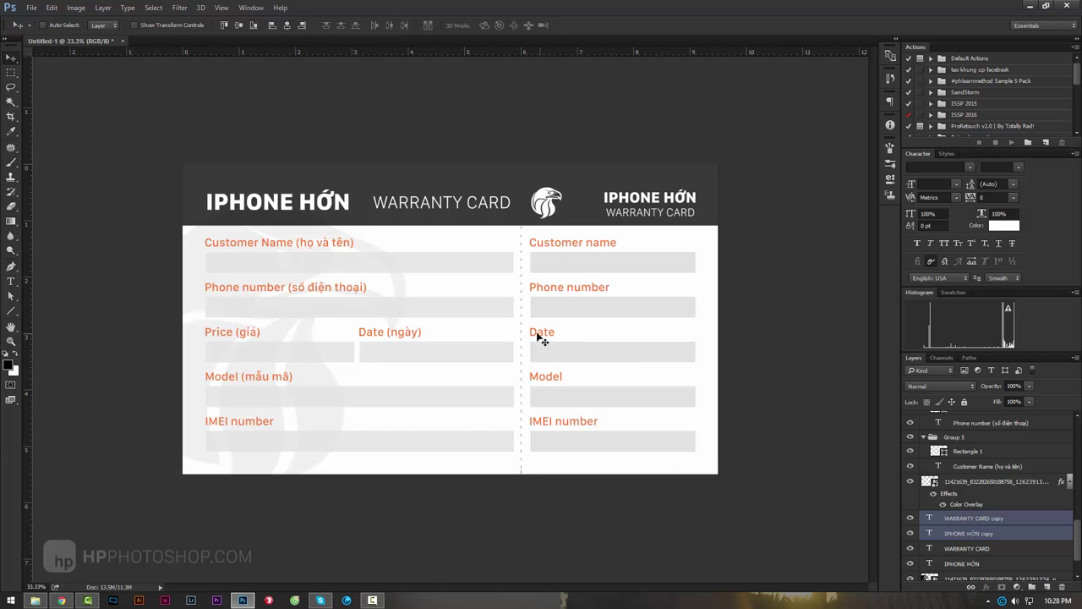
click(523, 337)
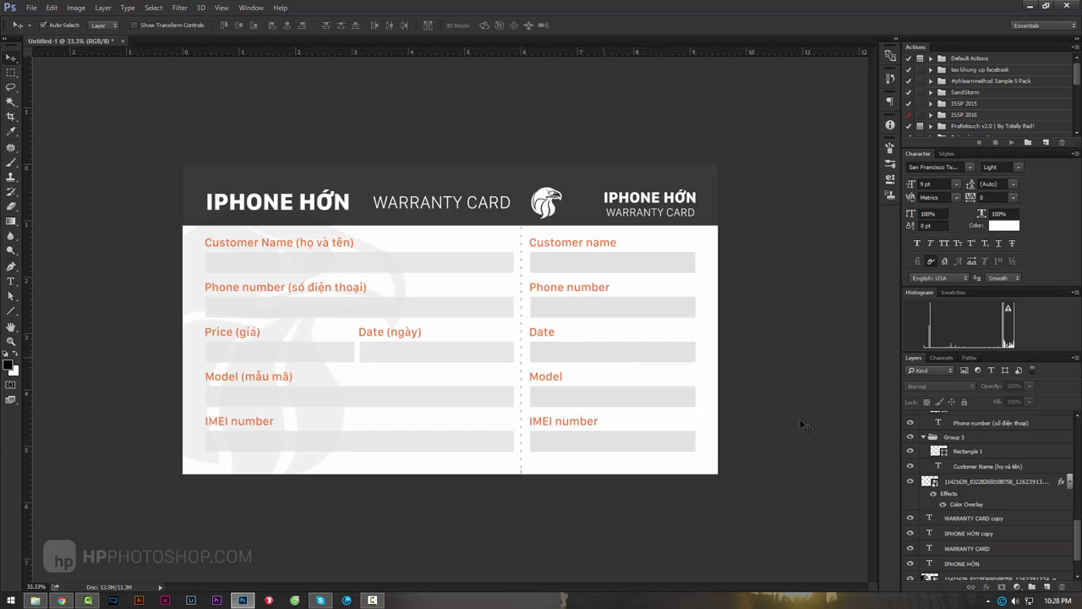
drag(1077, 538, 1077, 416)
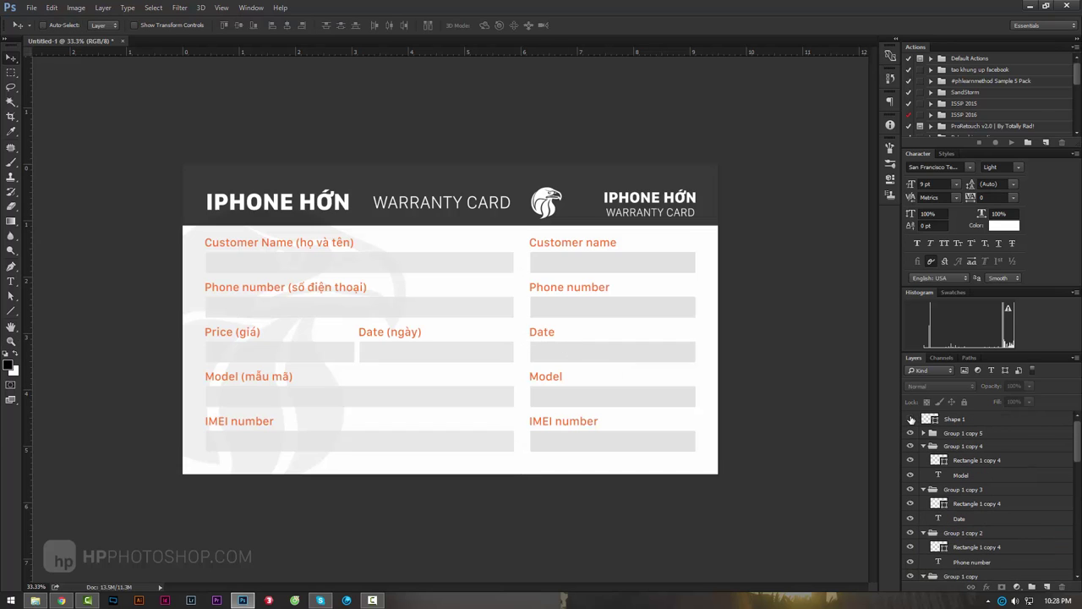
Duplicate the Shape 1 divider and give the copy a white Color Overlay
click(969, 421)
key(ctrl+j)
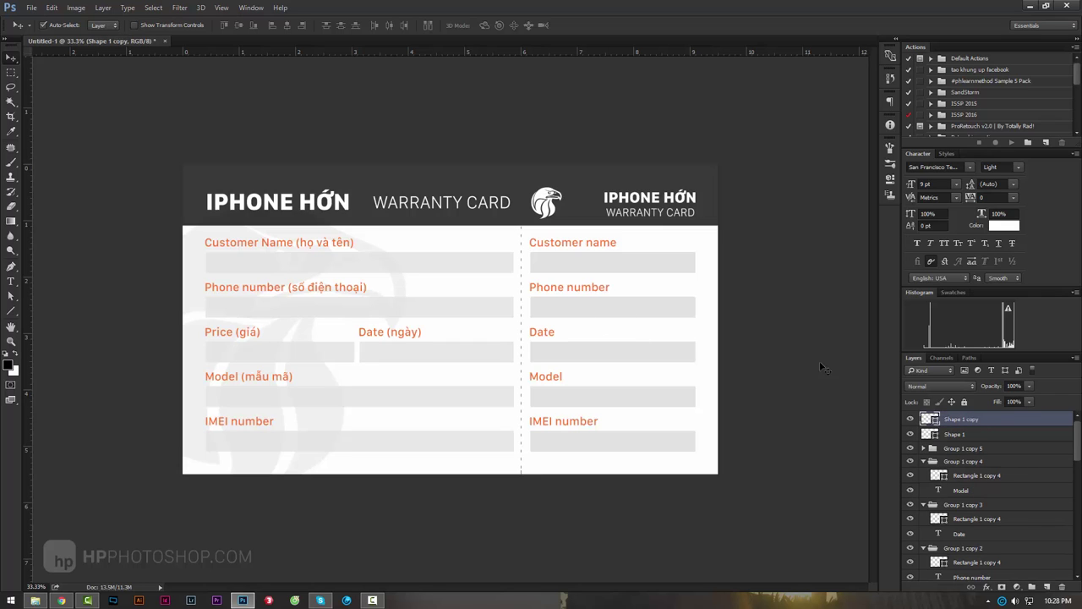
double_click(998, 418)
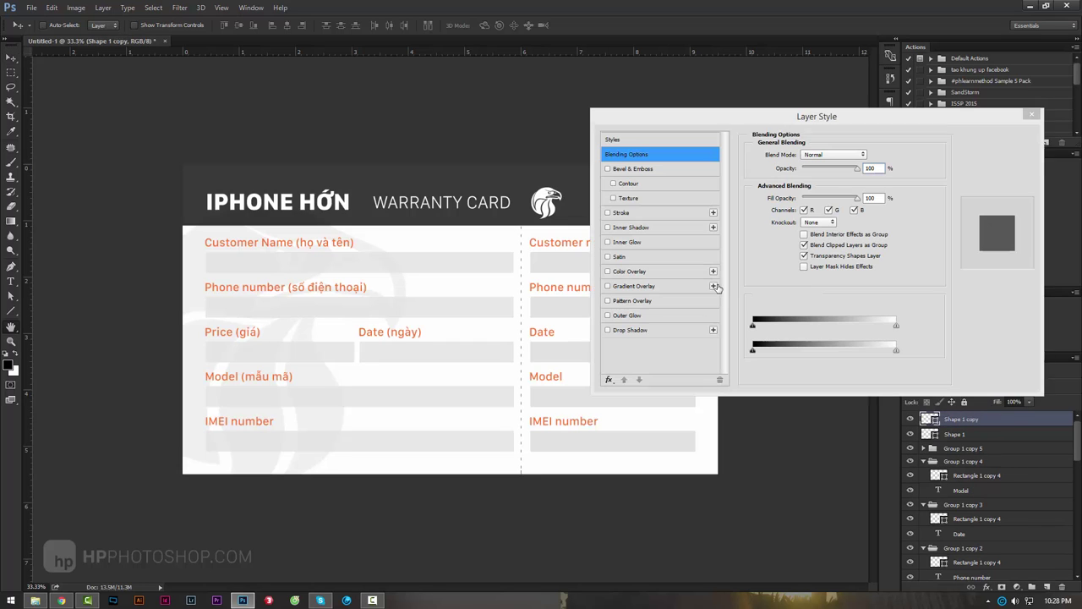
click(629, 271)
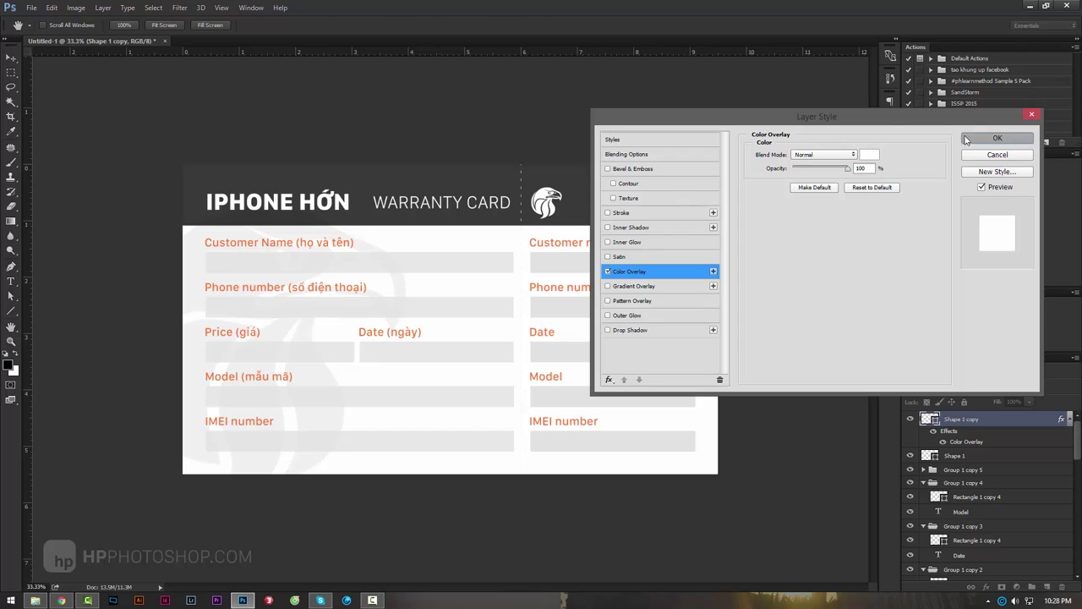
click(997, 137)
Mask the white divider copy with a rectangular selection, then fit the card on screen
click(11, 73)
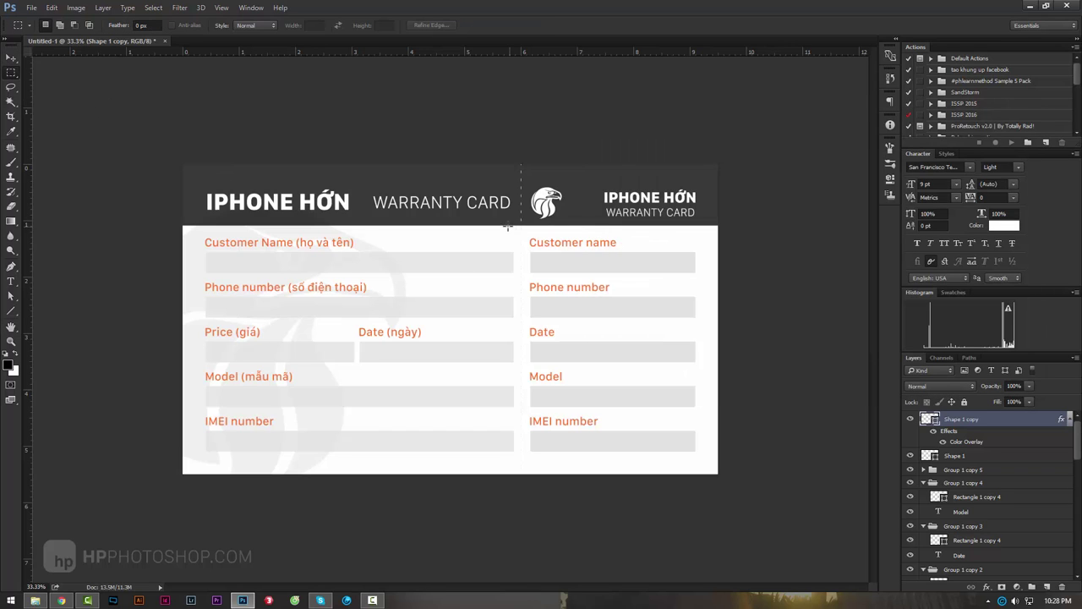
drag(507, 226, 638, 473)
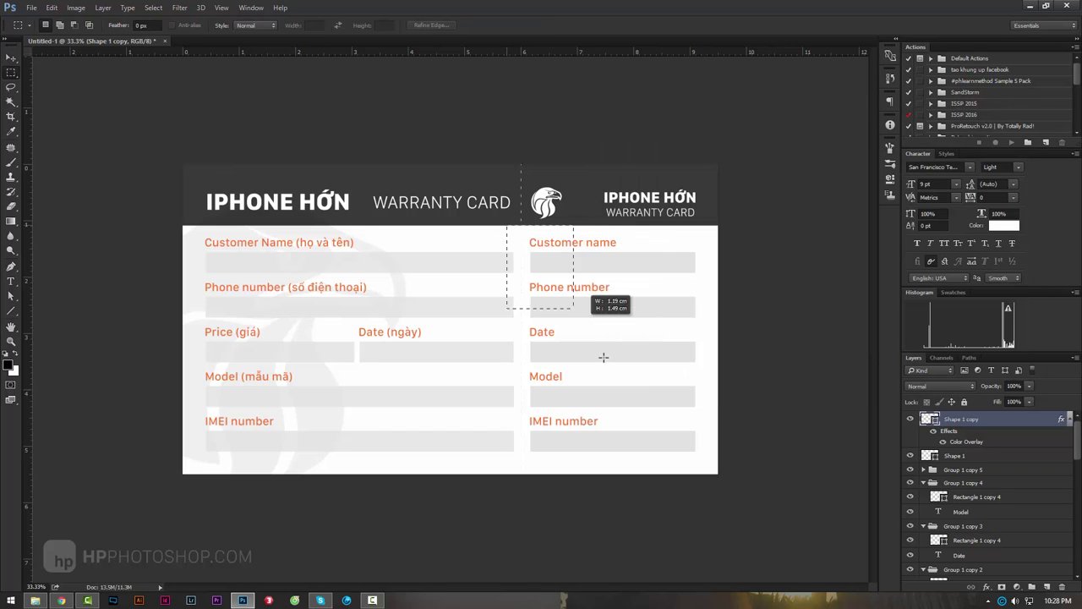
click(1003, 587)
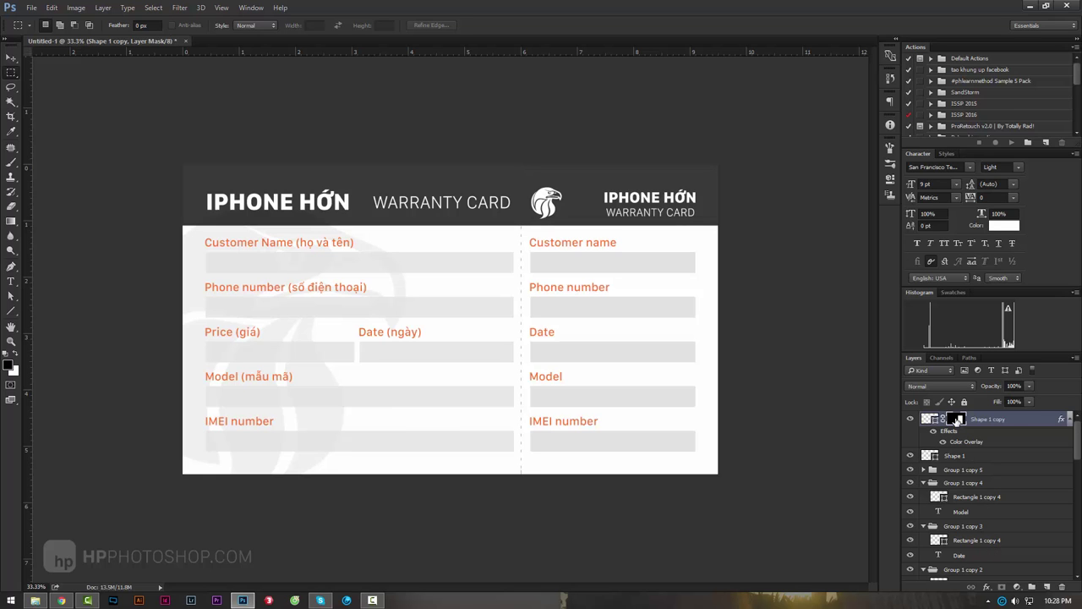
key(z)
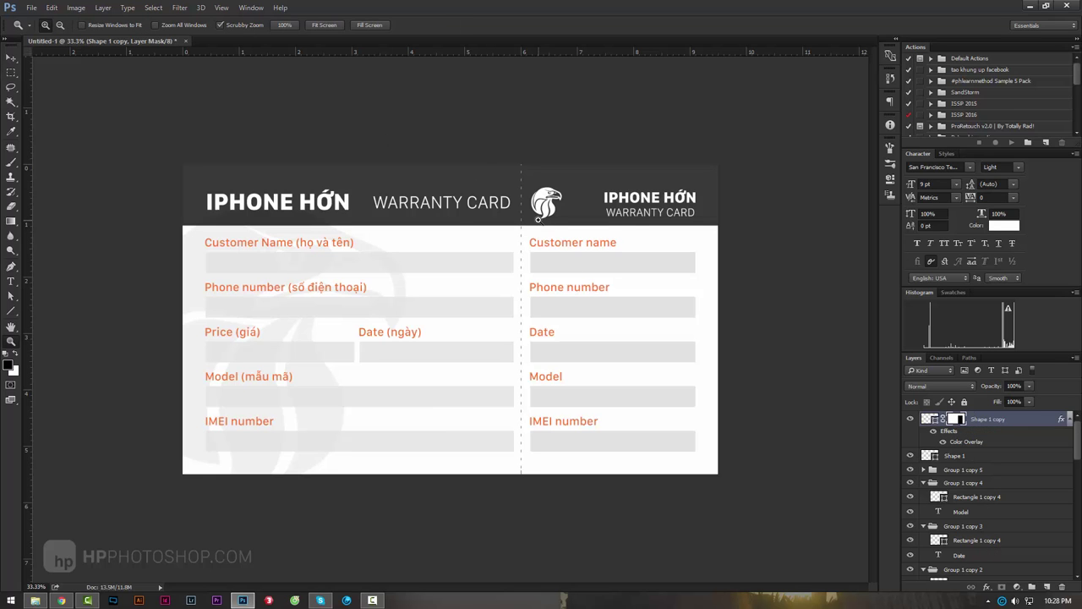
click(538, 218)
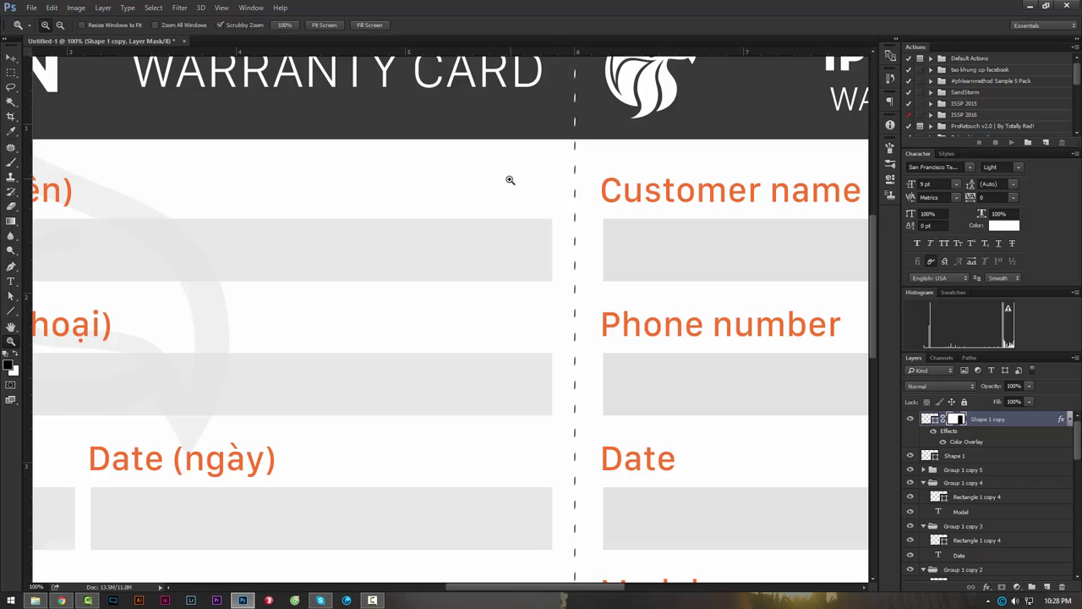
right_click(510, 179)
click(528, 184)
drag(498, 210, 471, 216)
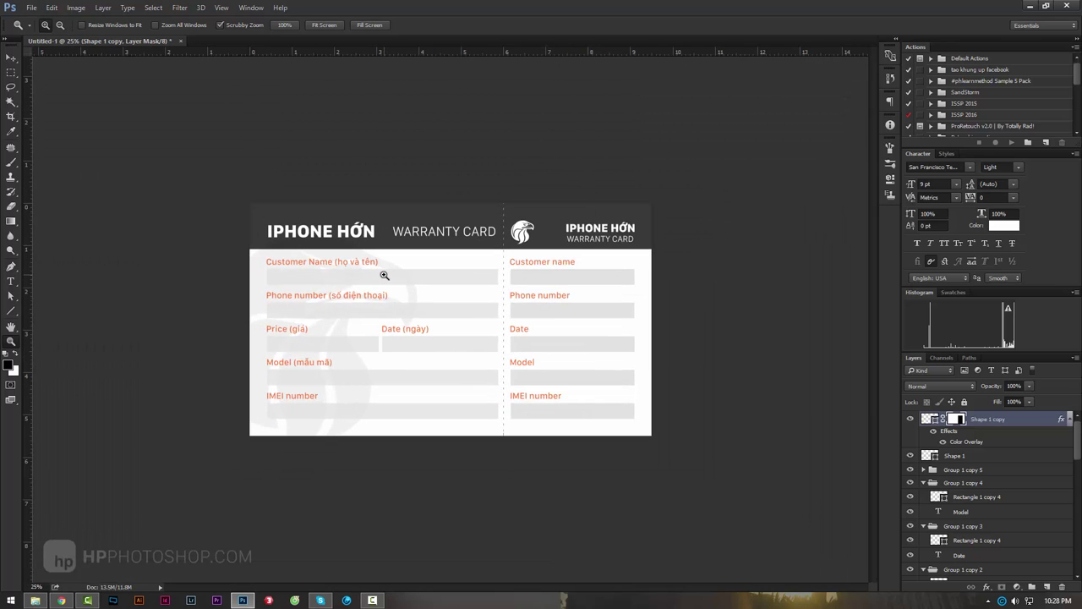
Save the card design as matsau HonO.psd
key(ctrl+s)
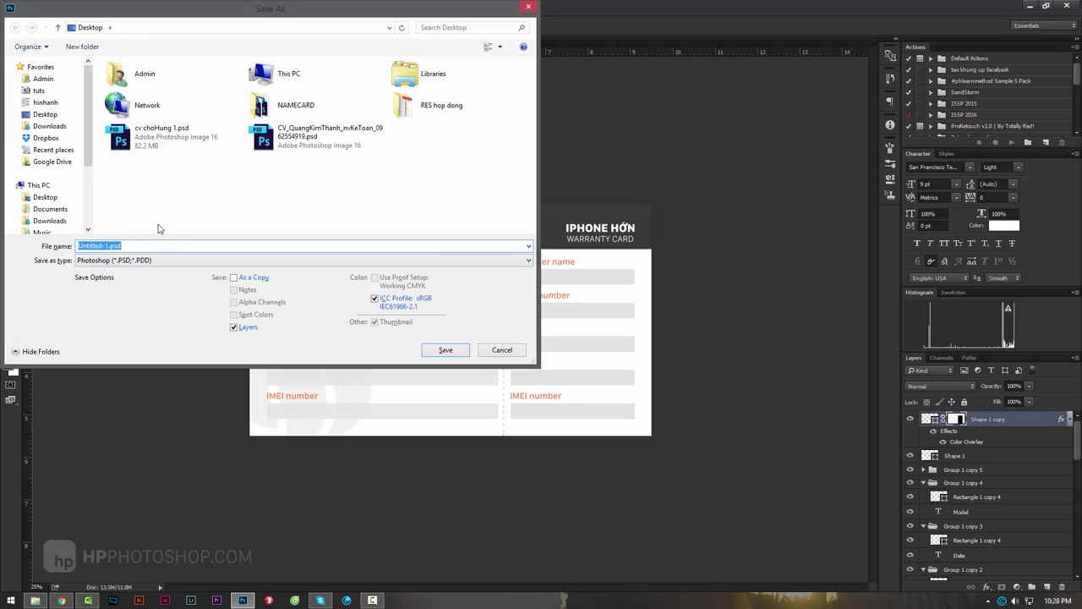
text(matsau HonO)
key(Return)
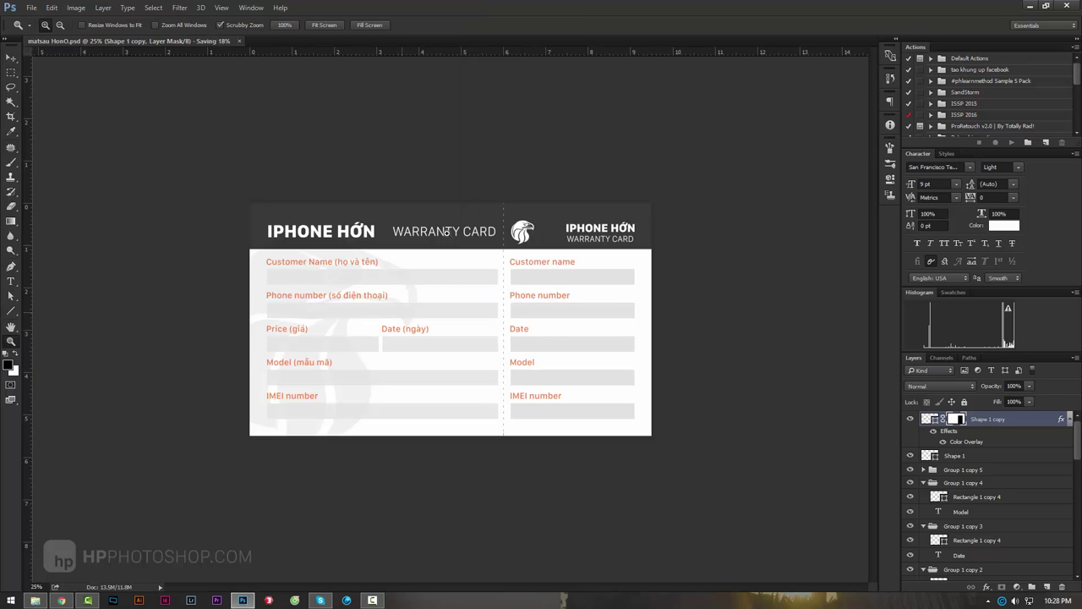
scroll(1025, 497, down, 10)
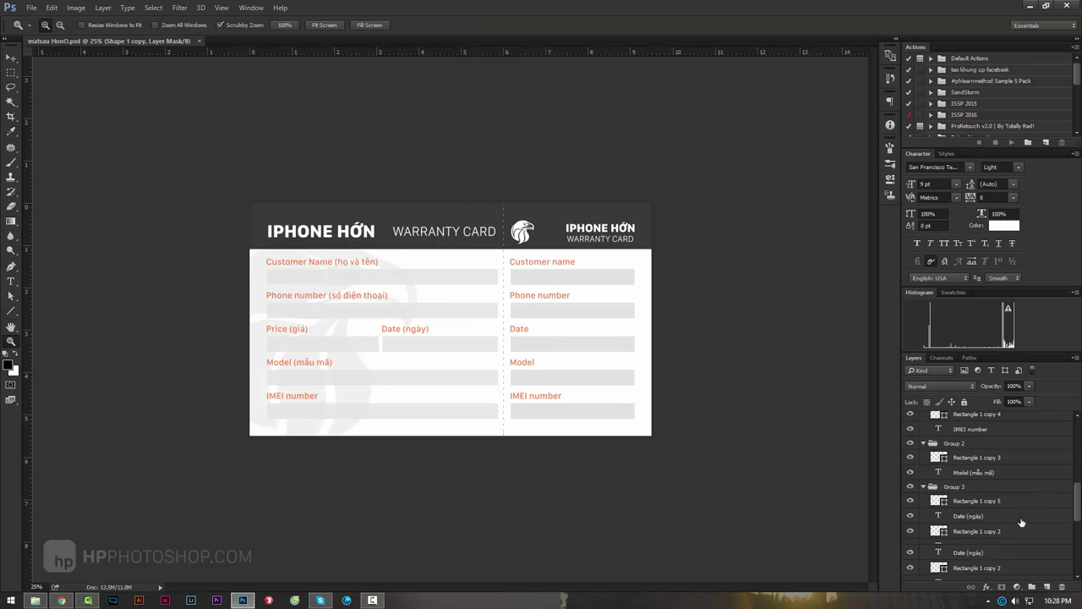
Save a copy renamed mattruoc HonO.psd and turn on the guides
key(ctrl+shift+s)
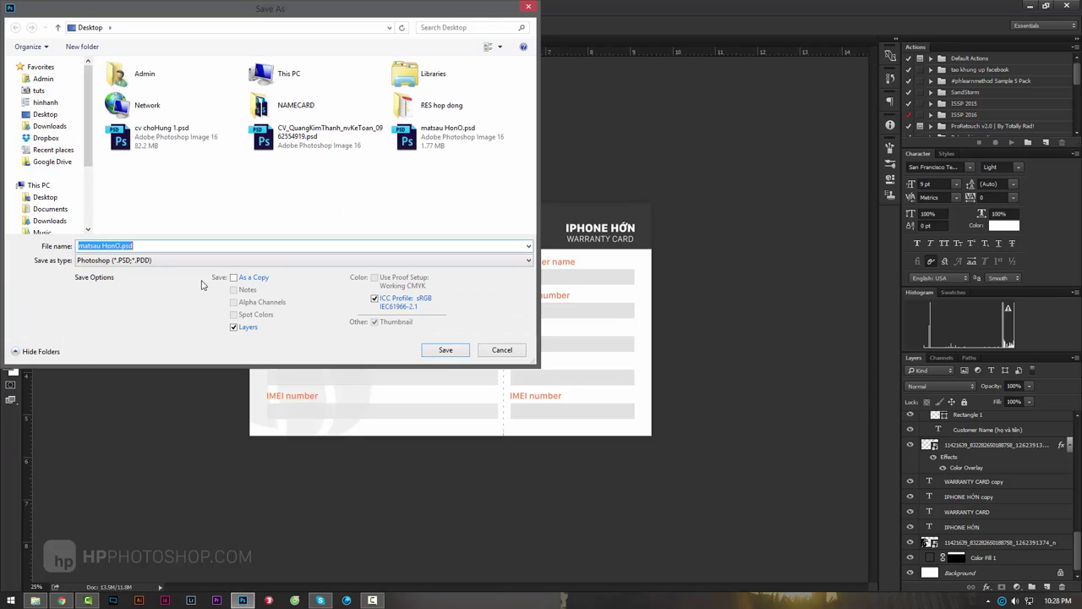
drag(102, 246, 91, 246)
text(truoc)
key(Return)
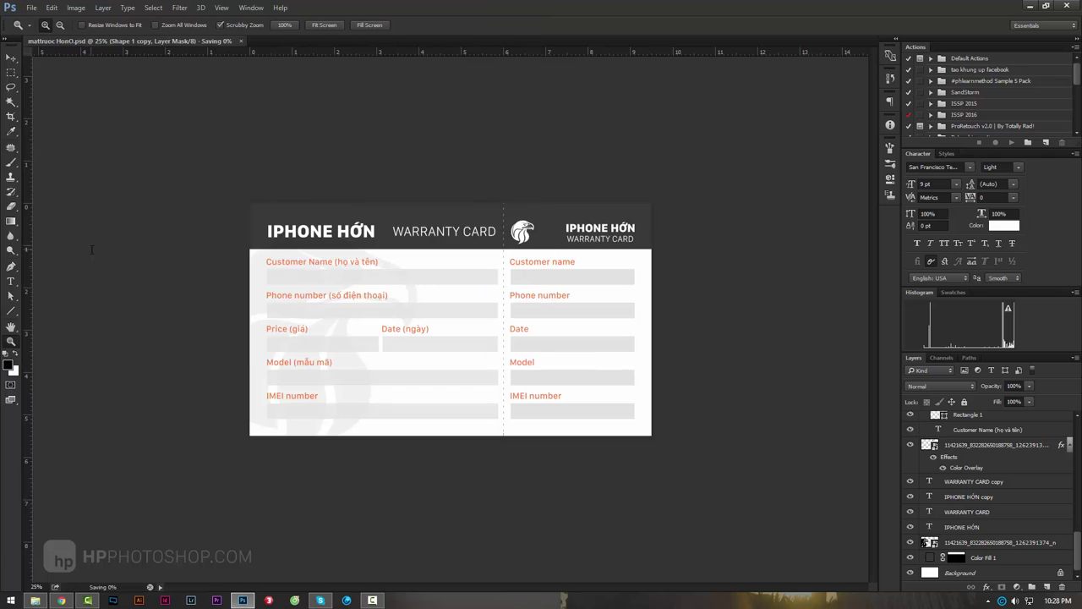
key(ctrl+semicolon)
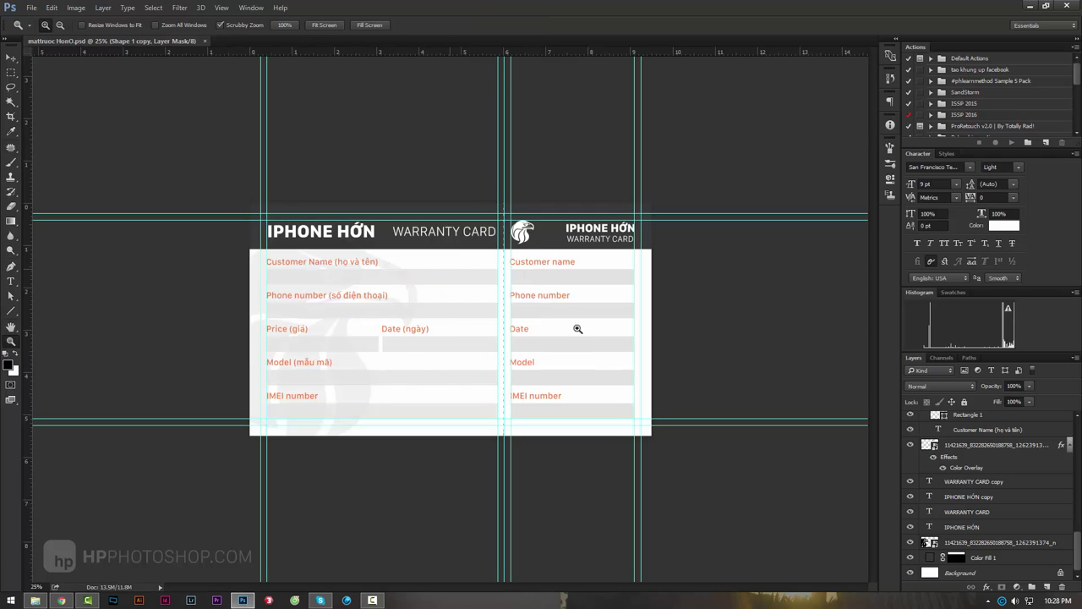
Delete the form-field and stub layers, then glance at the hand-drawn sketch
scroll(972, 439, up, 5)
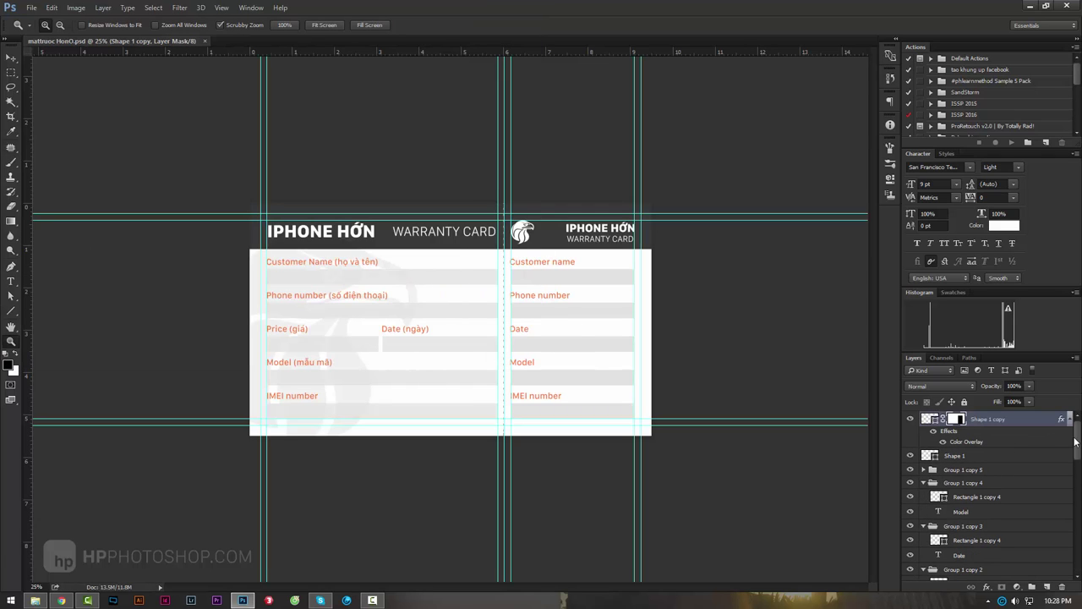
drag(1076, 440, 1076, 551)
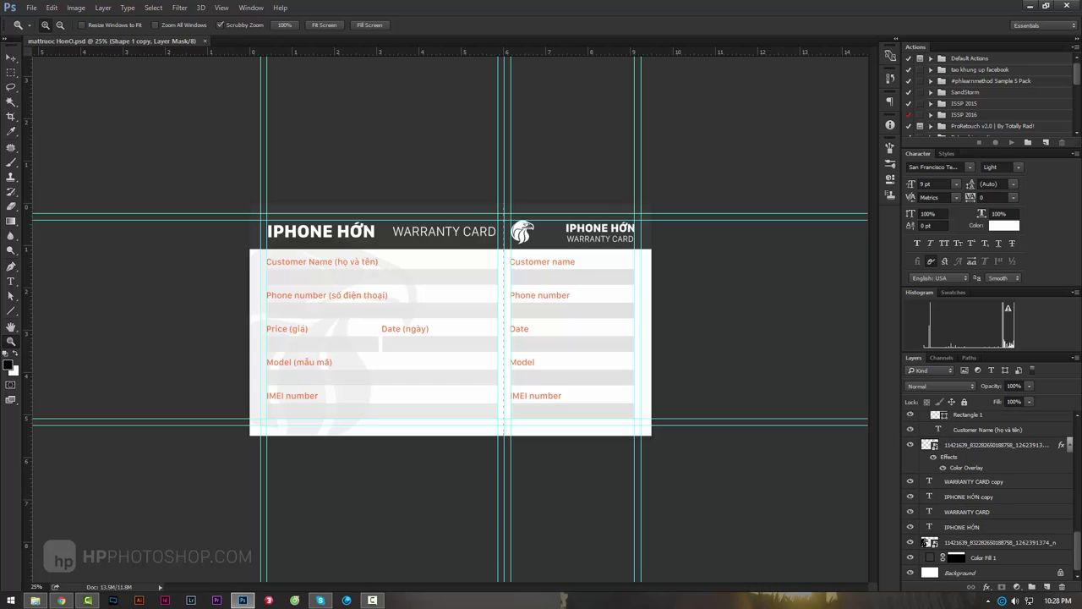
shift+click(1005, 498)
key(Delete)
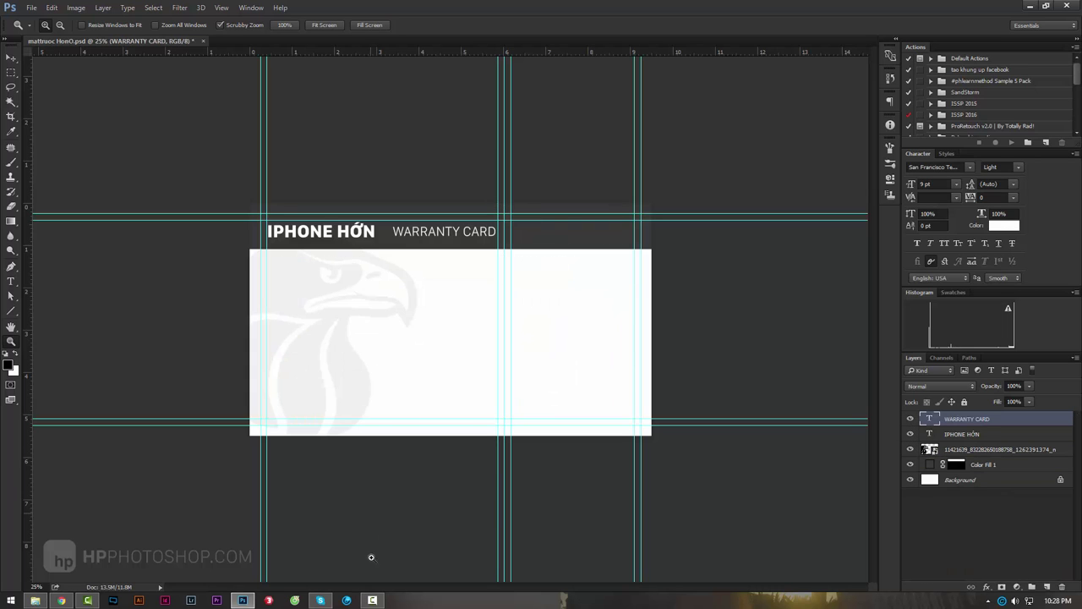
click(61, 600)
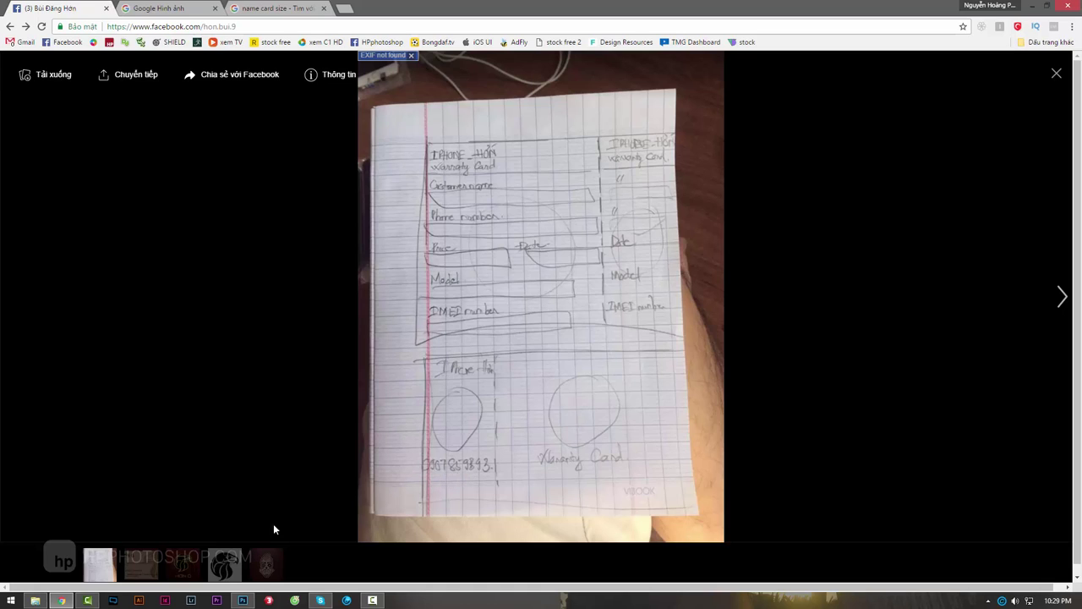
click(243, 601)
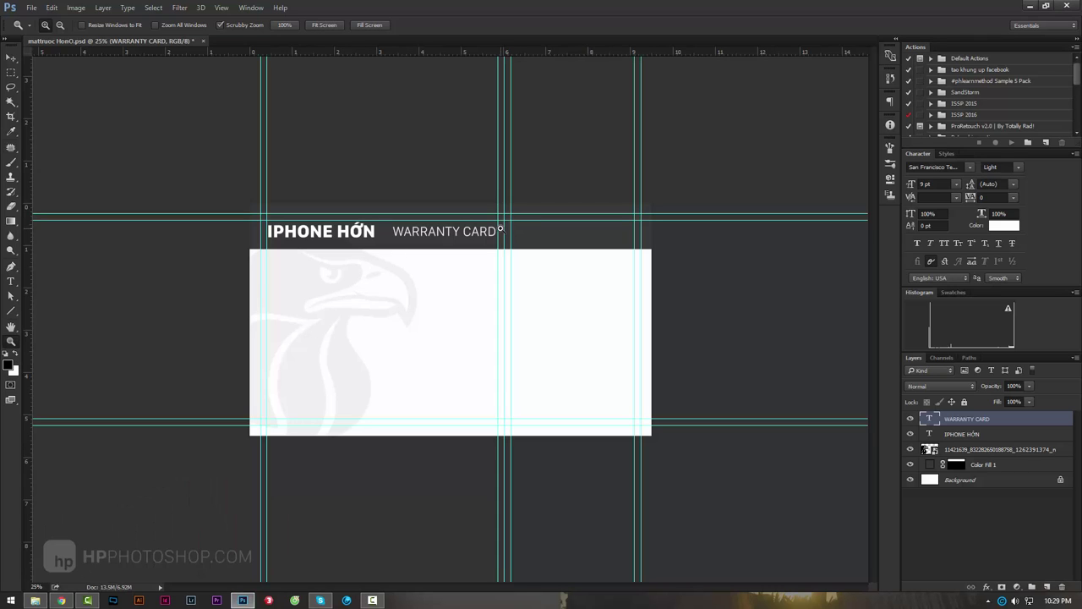
Flip the canvas horizontally, then flip the title, subtitle and eagle back and shift them left
click(75, 7)
mouse_move(96, 111)
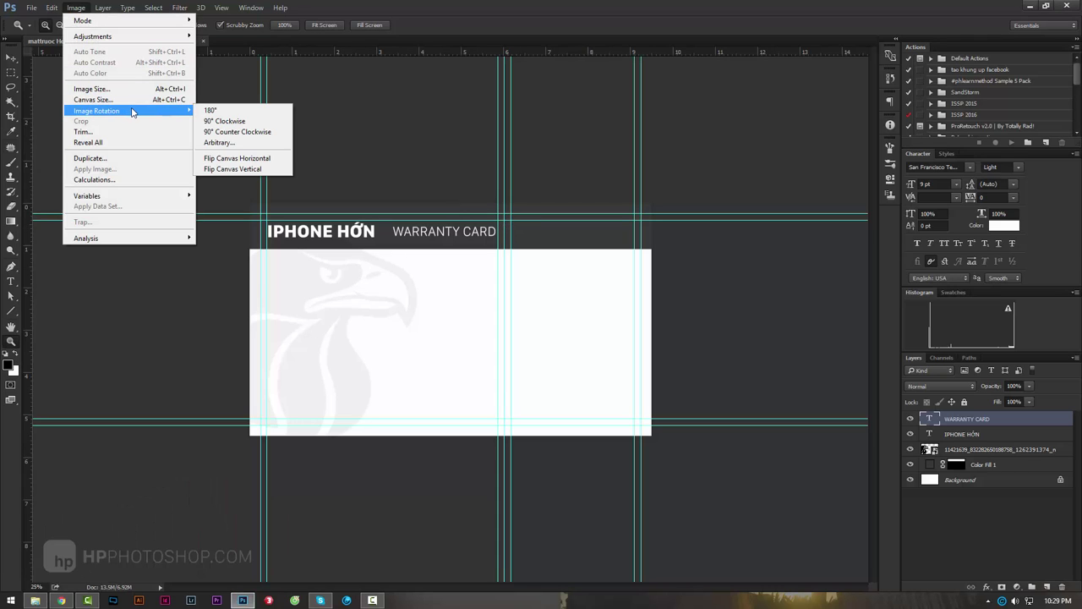
click(244, 159)
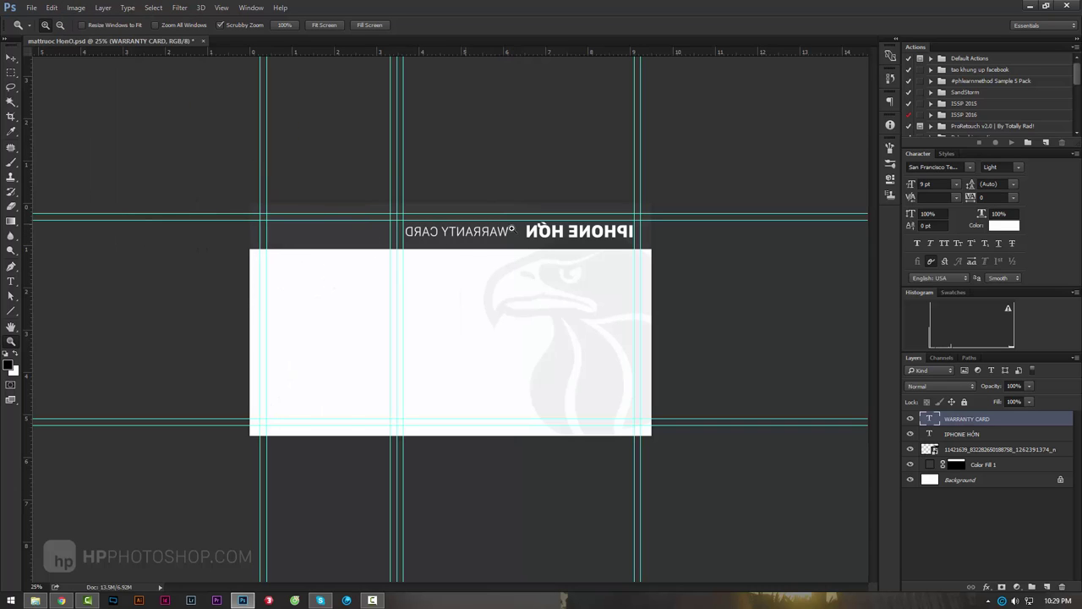
shift+click(1006, 454)
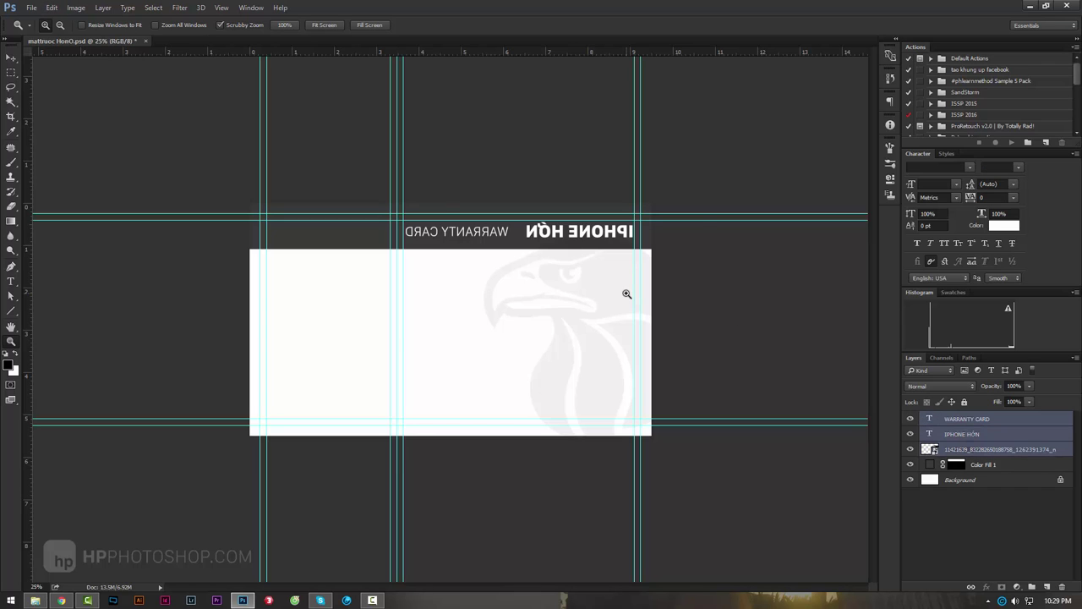
key(ctrl+t)
right_click(577, 279)
click(615, 445)
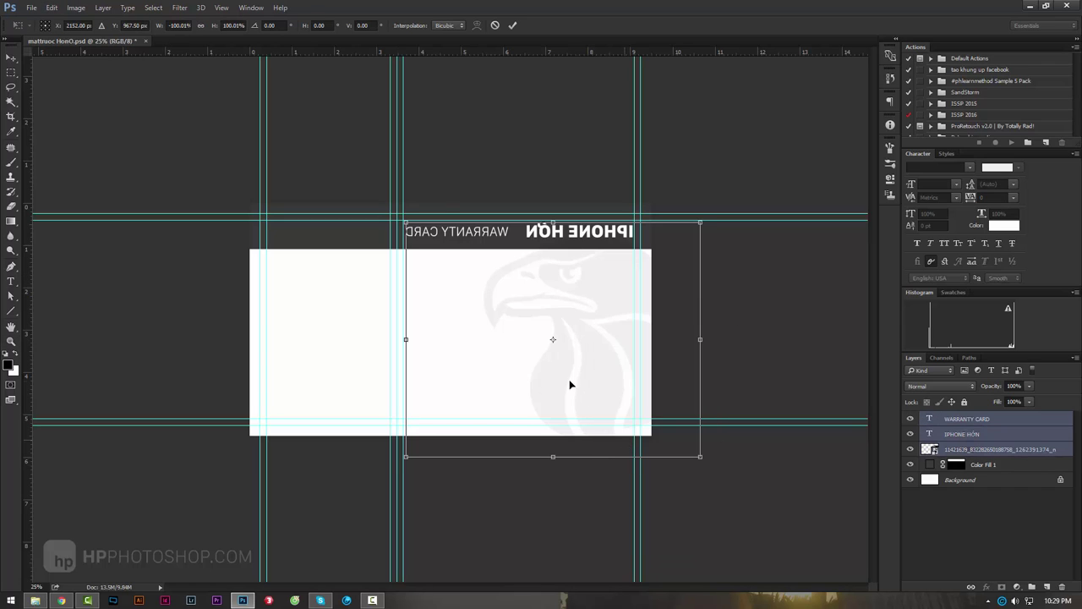
key(Return)
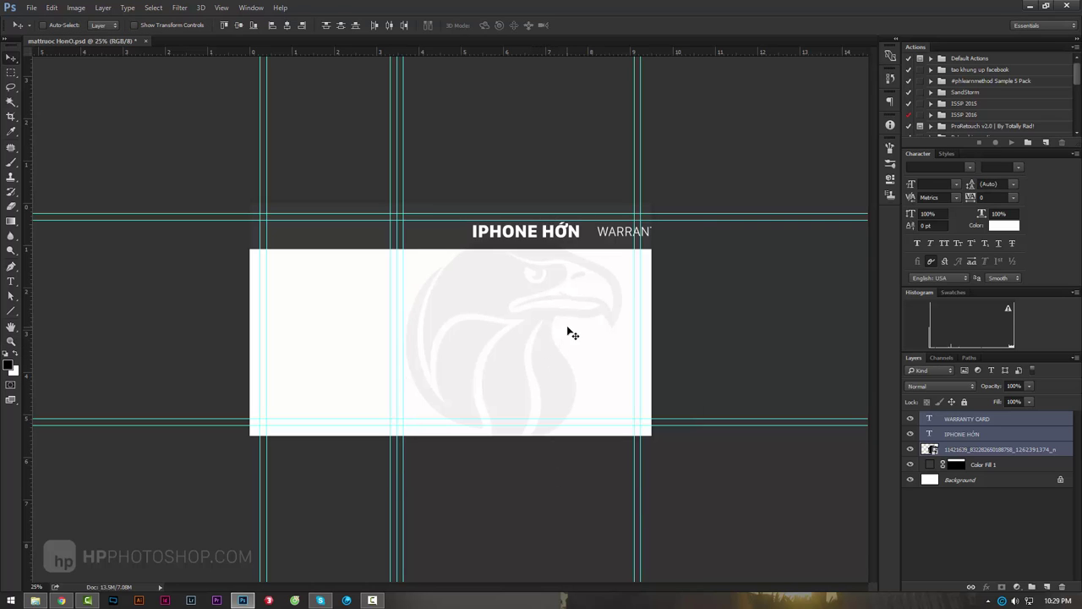
drag(561, 330, 495, 330)
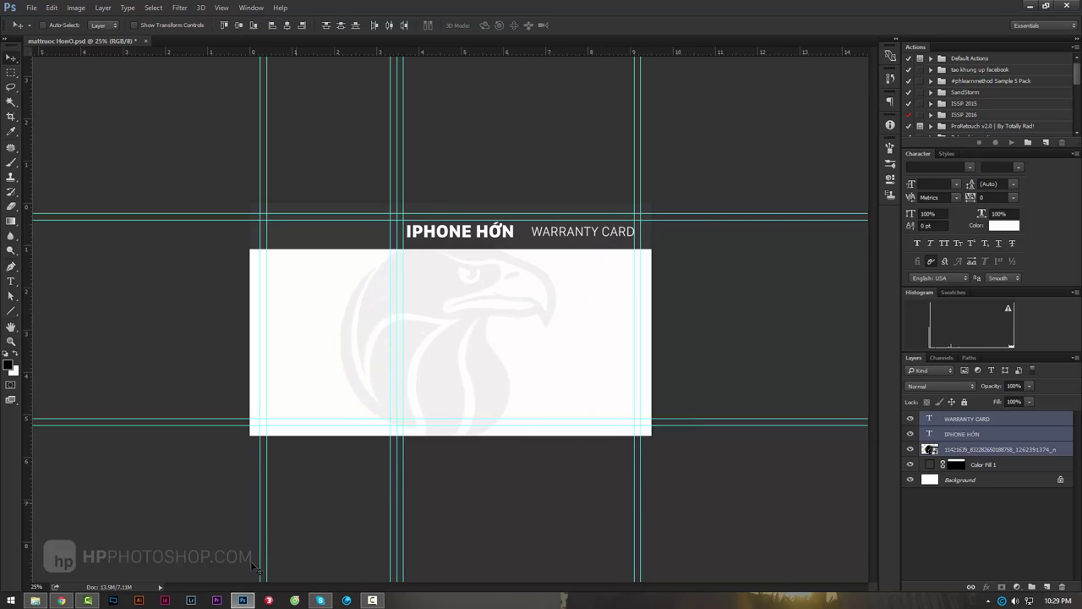
Compare against the sketch and hide the Color Fill 1 layer
click(59, 600)
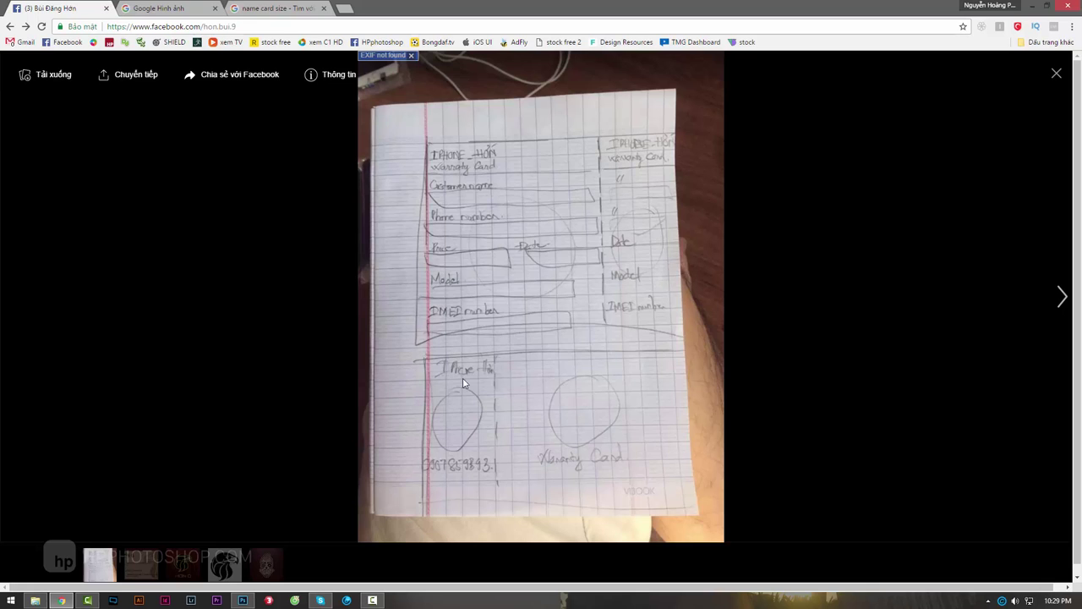
click(242, 600)
click(982, 452)
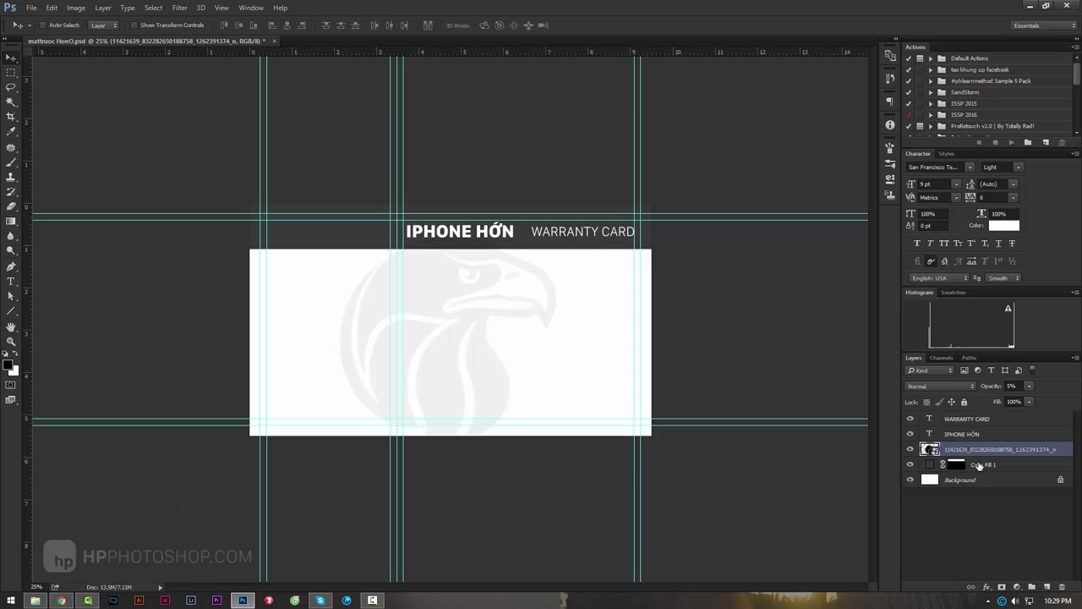
click(915, 465)
click(998, 435)
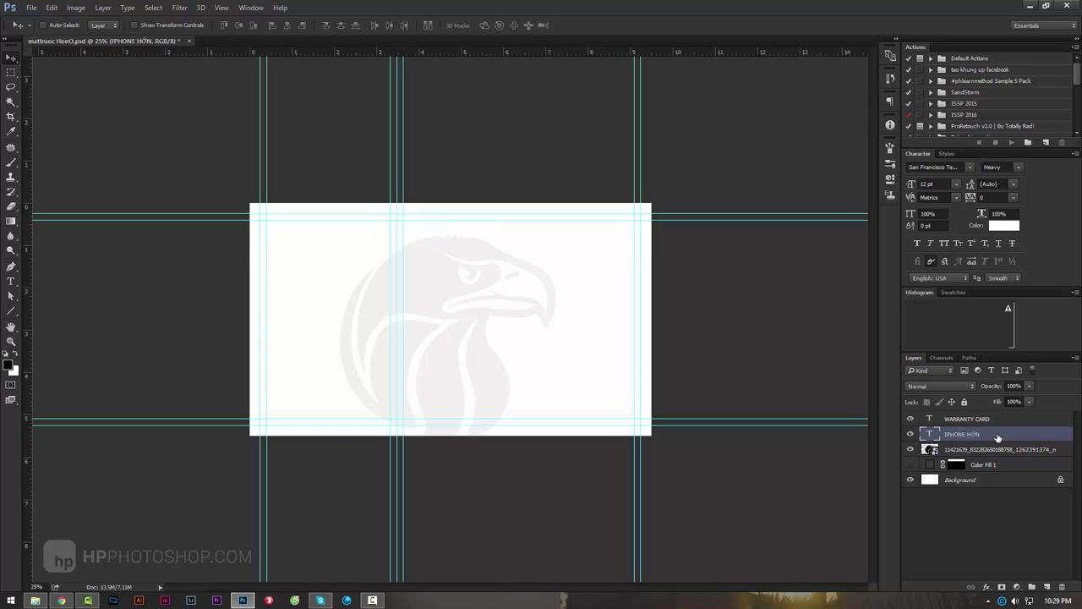
Fill IPHONE HƠN and WARRANTY CARD with black, placing the subtitle beneath the title
key(alt+BackSpace)
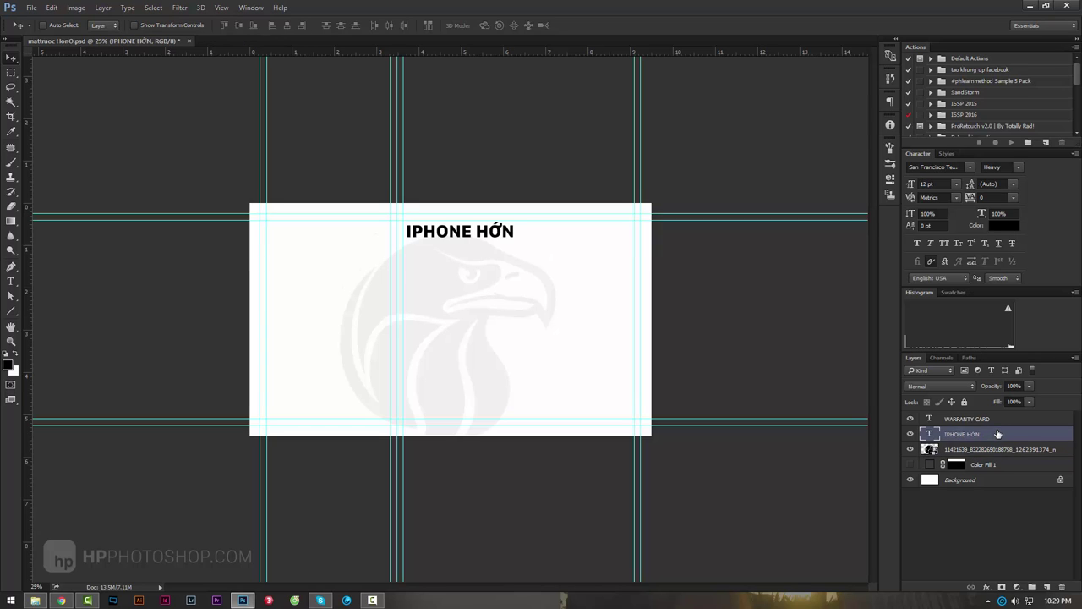
click(993, 420)
key(alt+BackSpace)
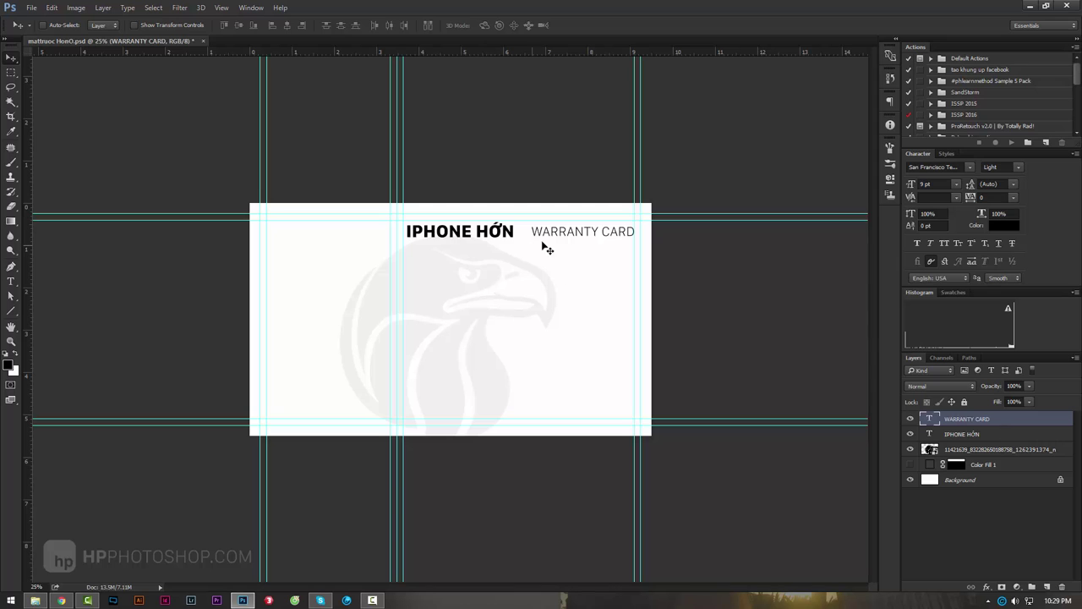
drag(547, 249, 453, 254)
click(61, 600)
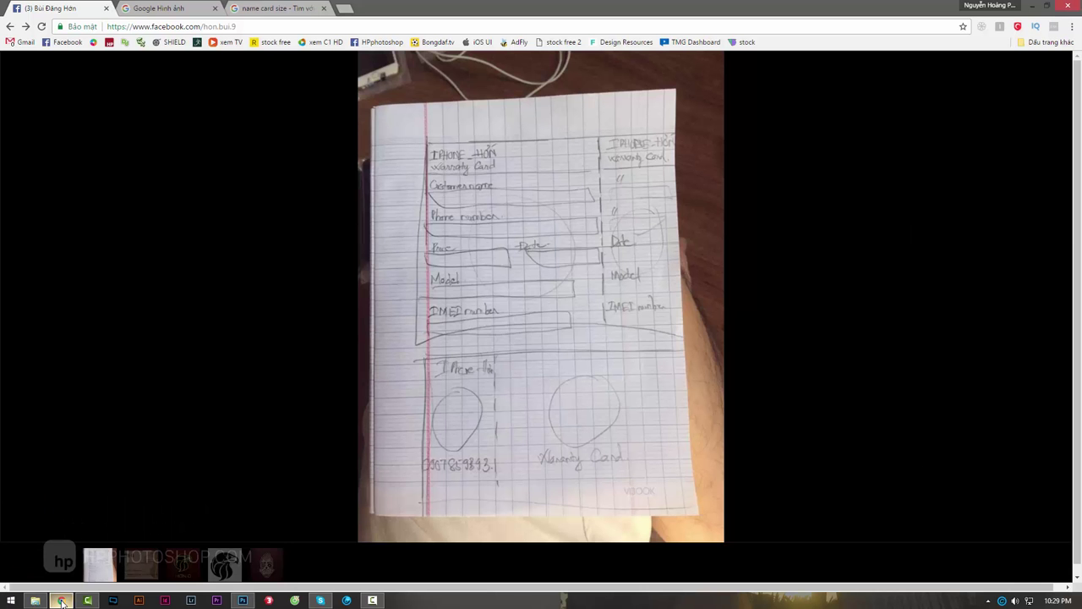
click(60, 600)
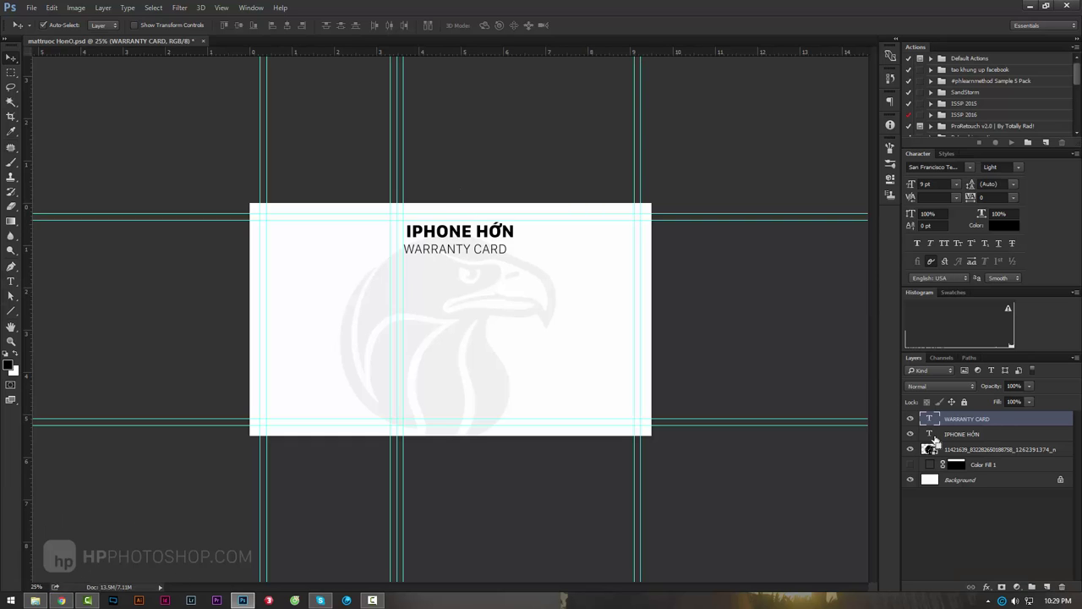
Centre the subtitle under the title and move the text block to the card's top-left
click(291, 27)
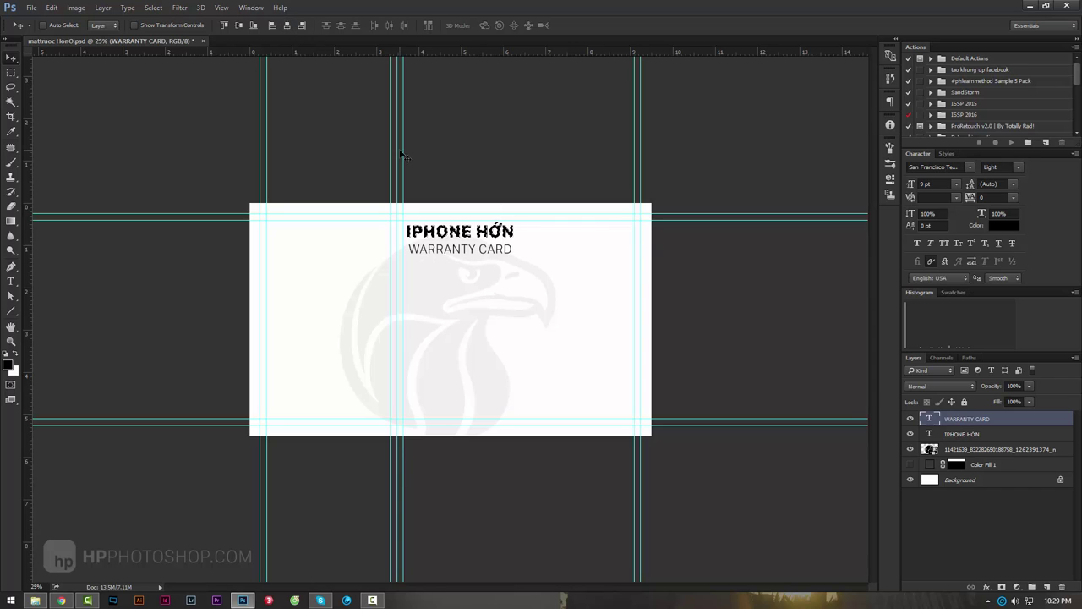
key(ctrl+s)
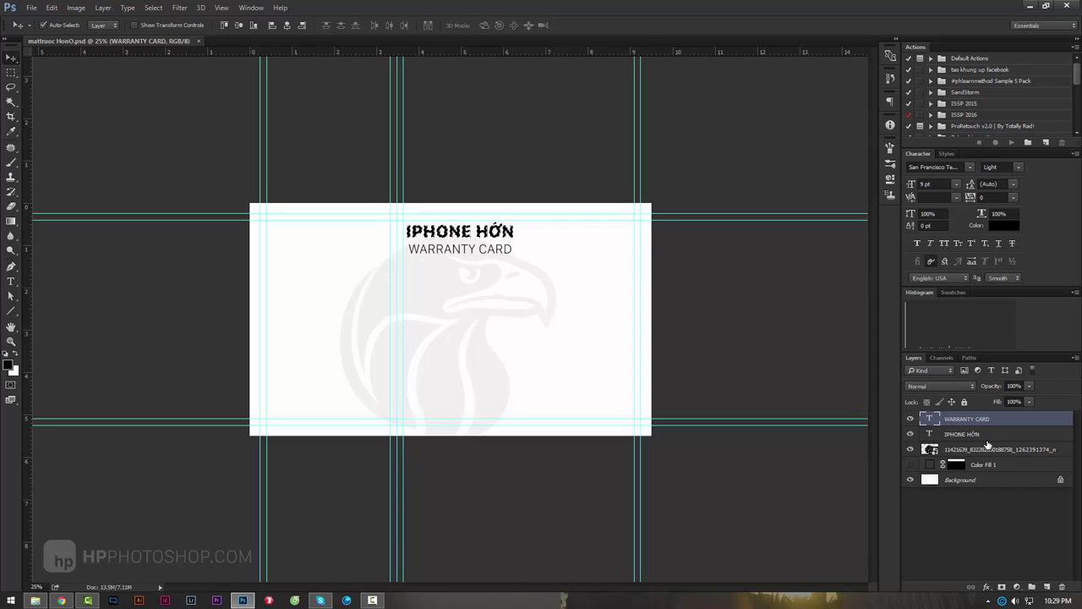
shift+click(964, 433)
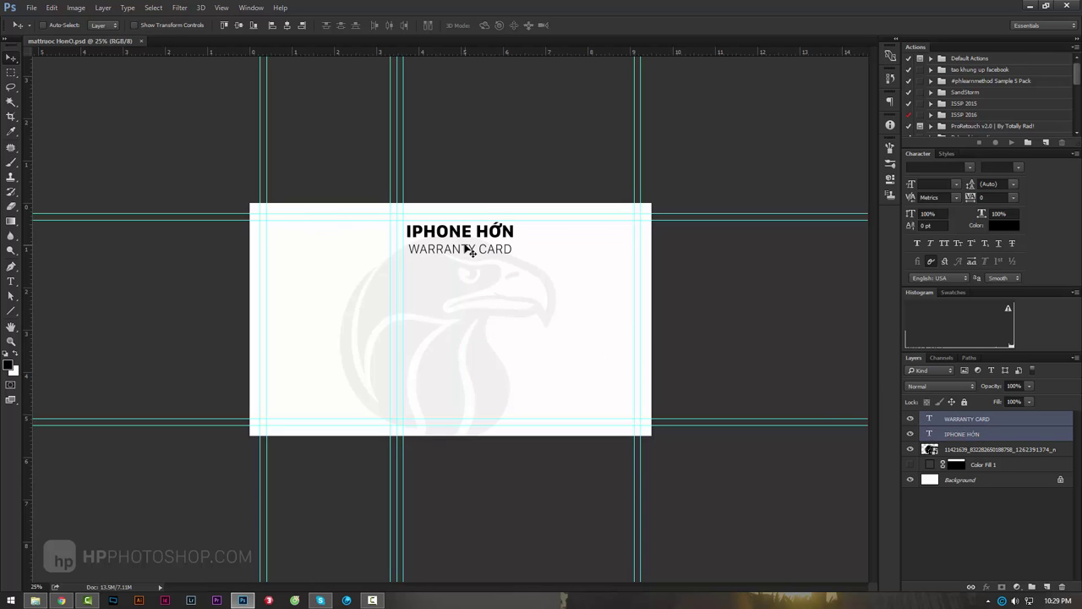
drag(469, 250, 336, 269)
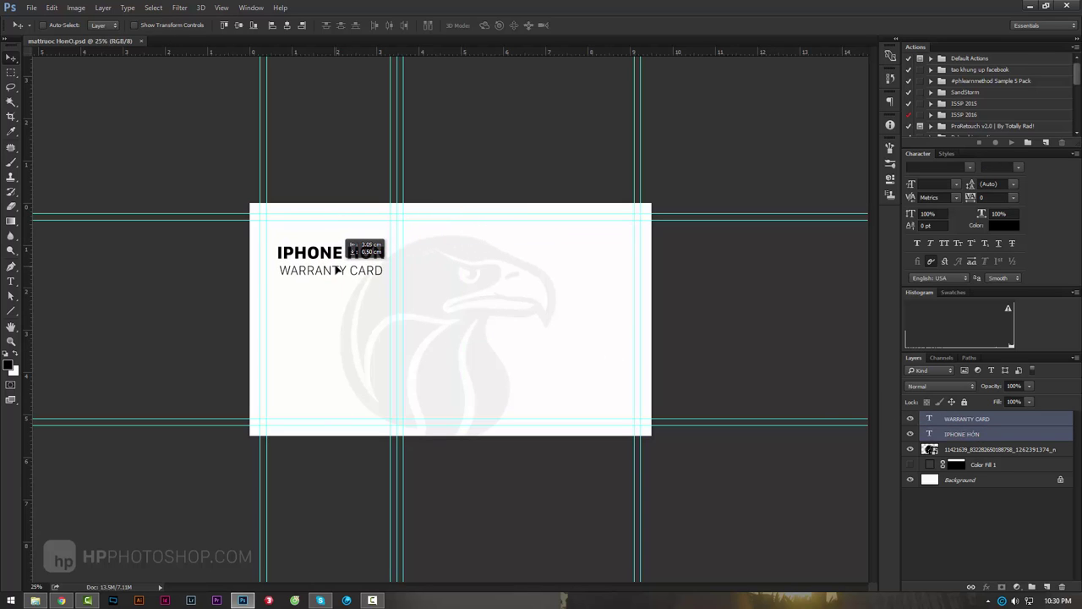
key(m)
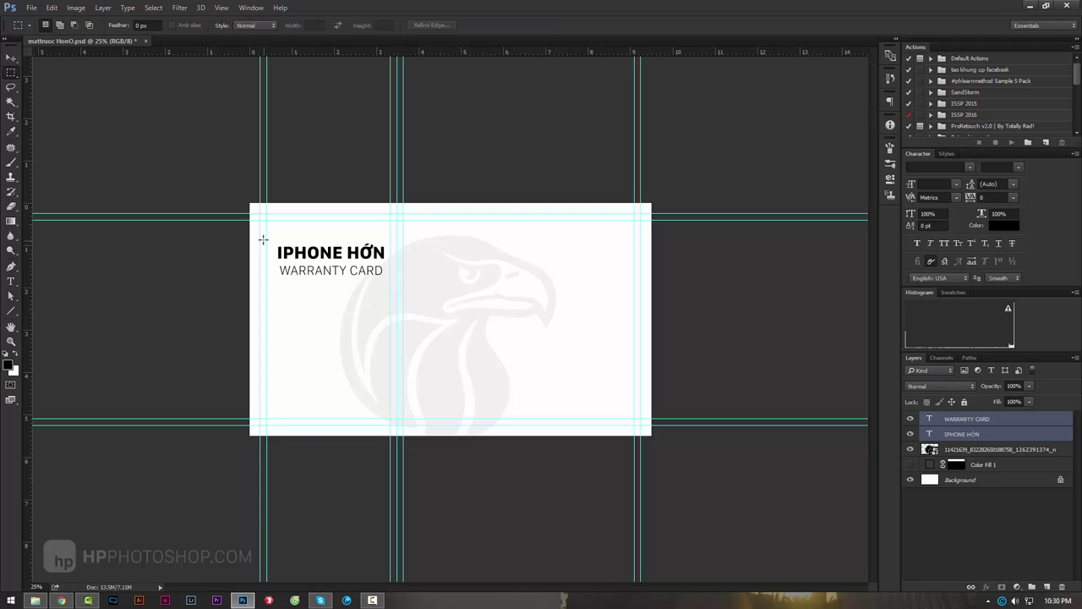
drag(266, 239, 389, 284)
click(11, 57)
click(286, 25)
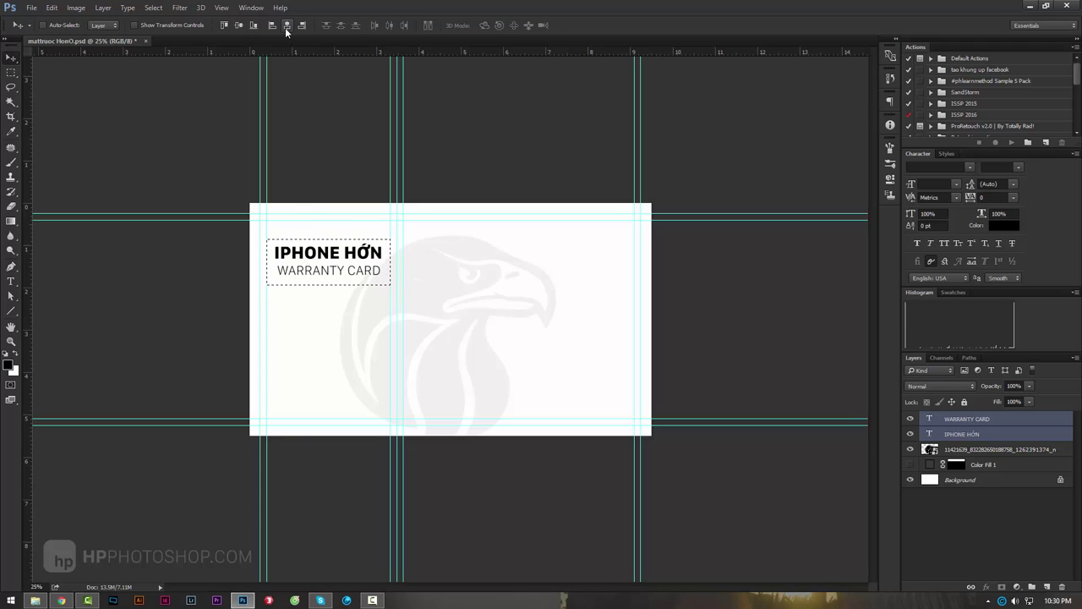
key(ctrl+d)
Scale the eagle down and move it beneath the header text
click(979, 452)
key(ctrl+t)
drag(581, 201, 495, 287)
drag(410, 358, 351, 355)
Apply the eagle's new size at full opacity and check it at a fitted zoom
key(Return)
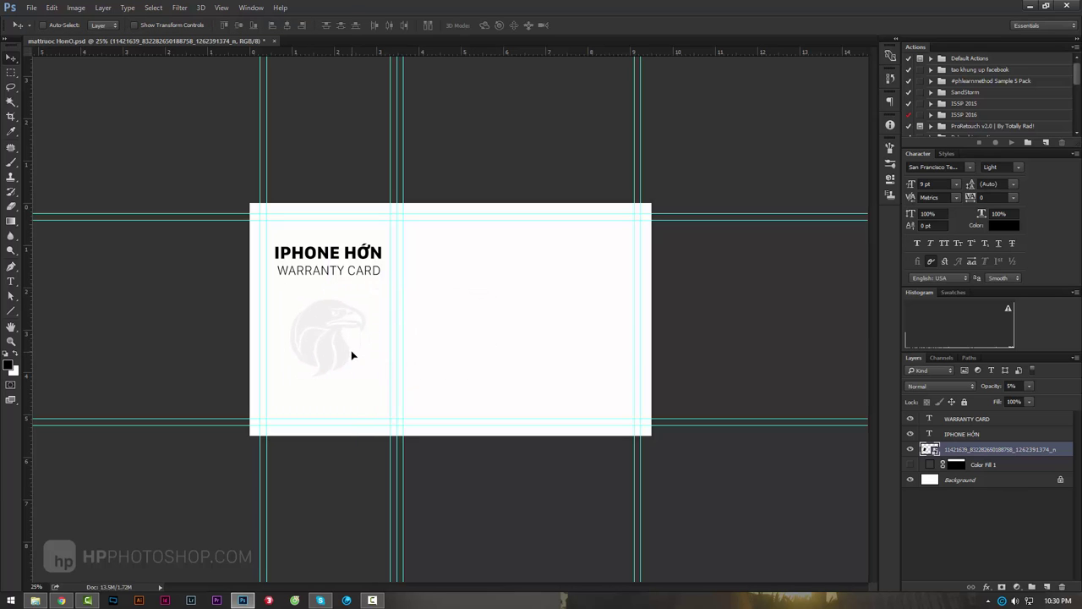
key(0)
key(z)
key(ctrl+minus)
key(ctrl+minus)
key(ctrl+minus)
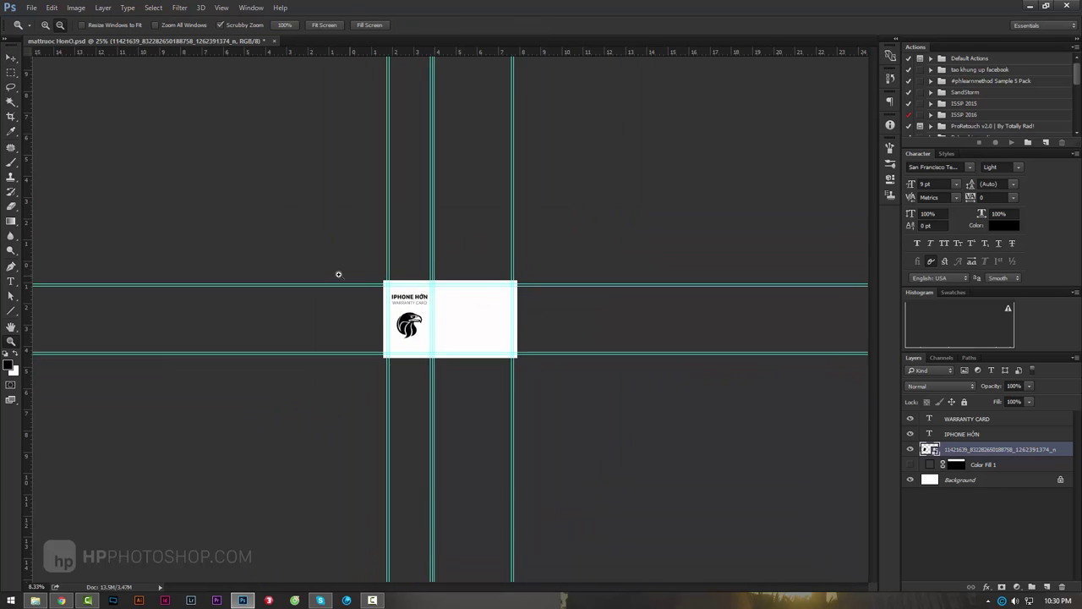
key(ctrl+plus)
key(ctrl+plus)
key(ctrl+plus)
key(ctrl+plus)
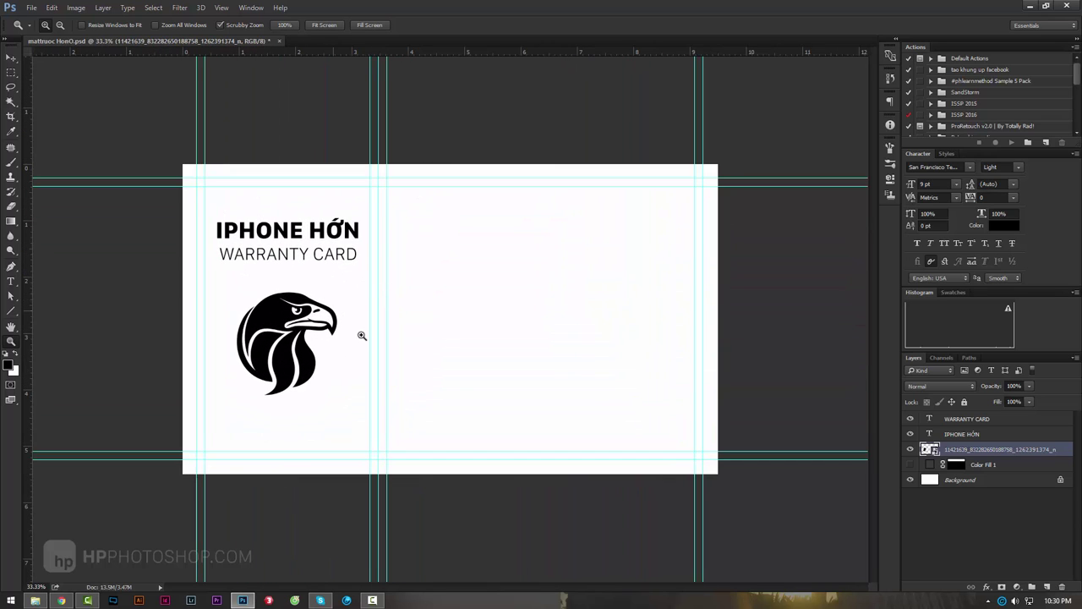
key(v)
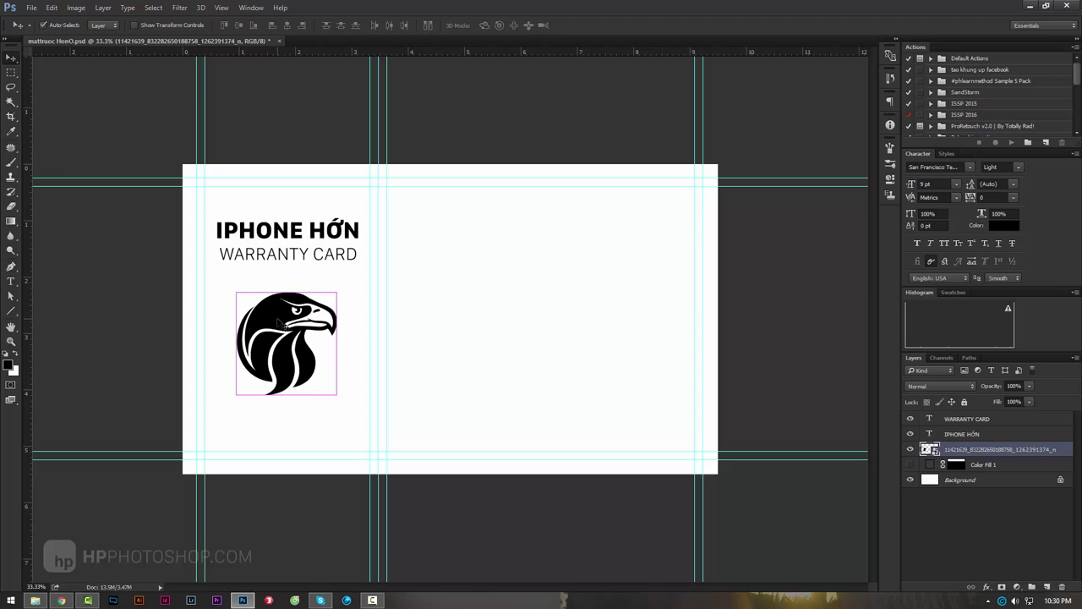
click(909, 451)
click(909, 451)
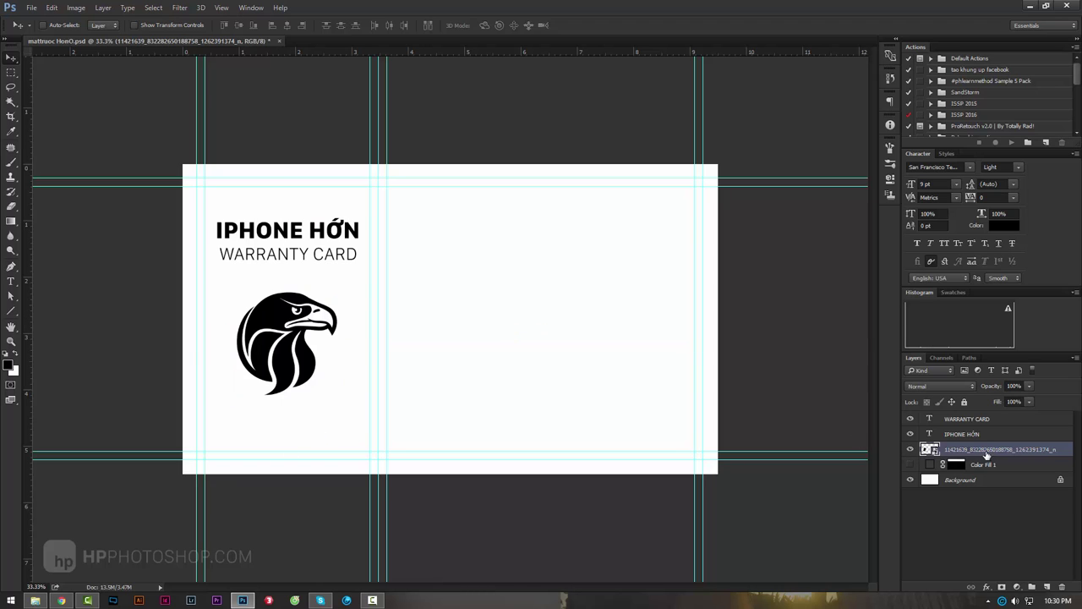
Duplicate the eagle layer and give the copy a white Color Overlay
key(ctrl+j)
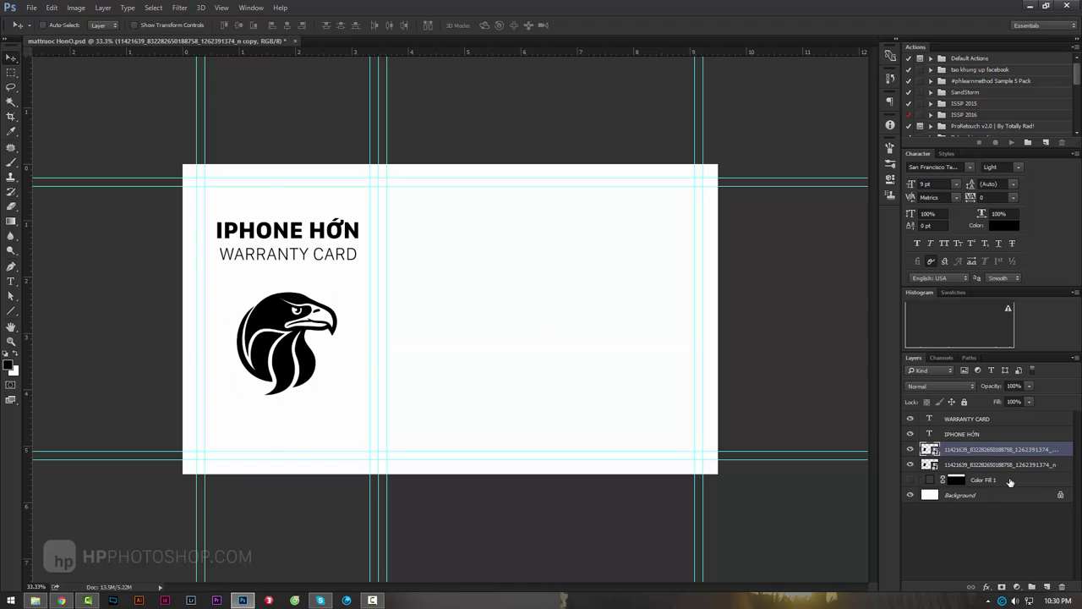
double_click(1067, 448)
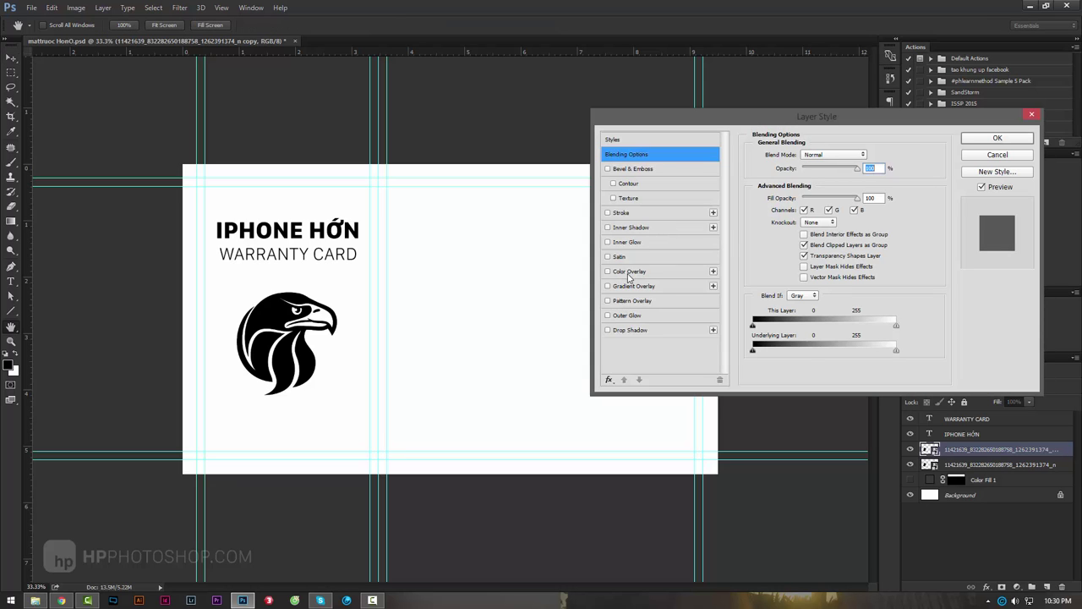
click(629, 272)
click(1005, 139)
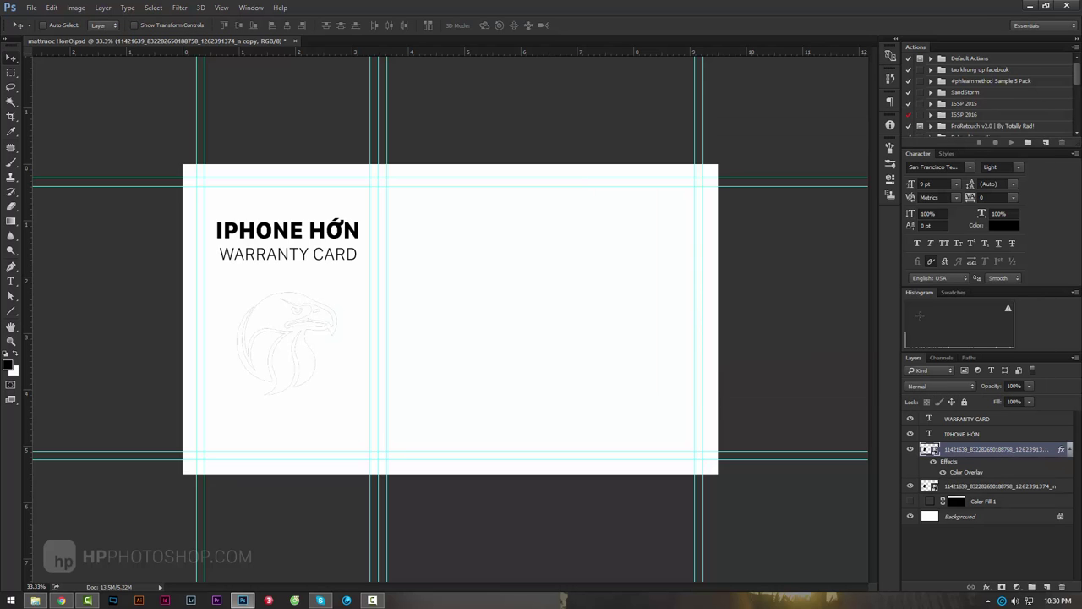
Rename the original eagle layer and bring up its Layer Style settings
click(931, 487)
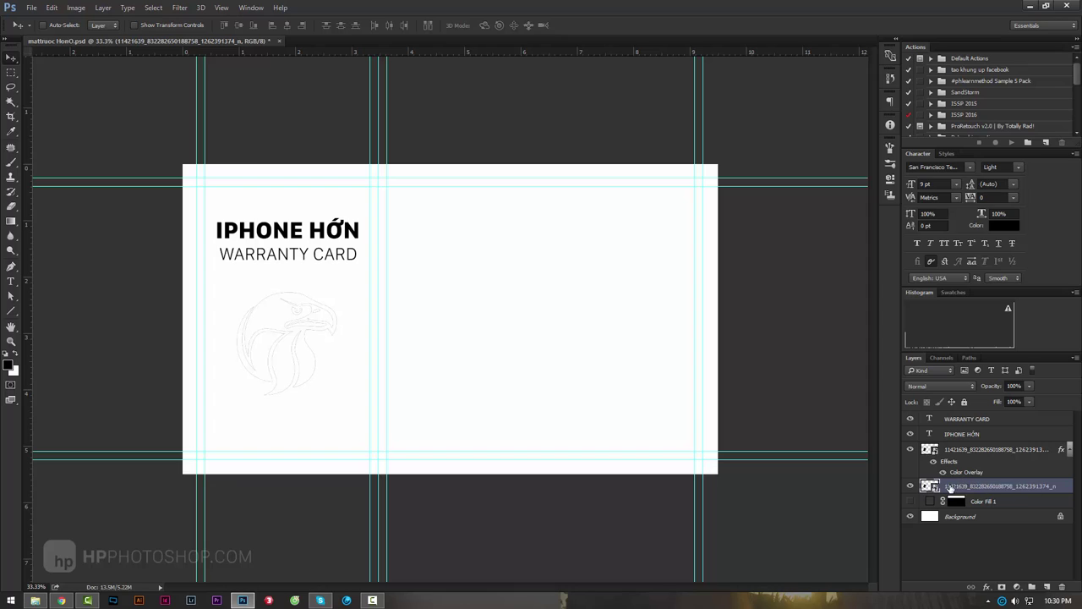
double_click(1059, 486)
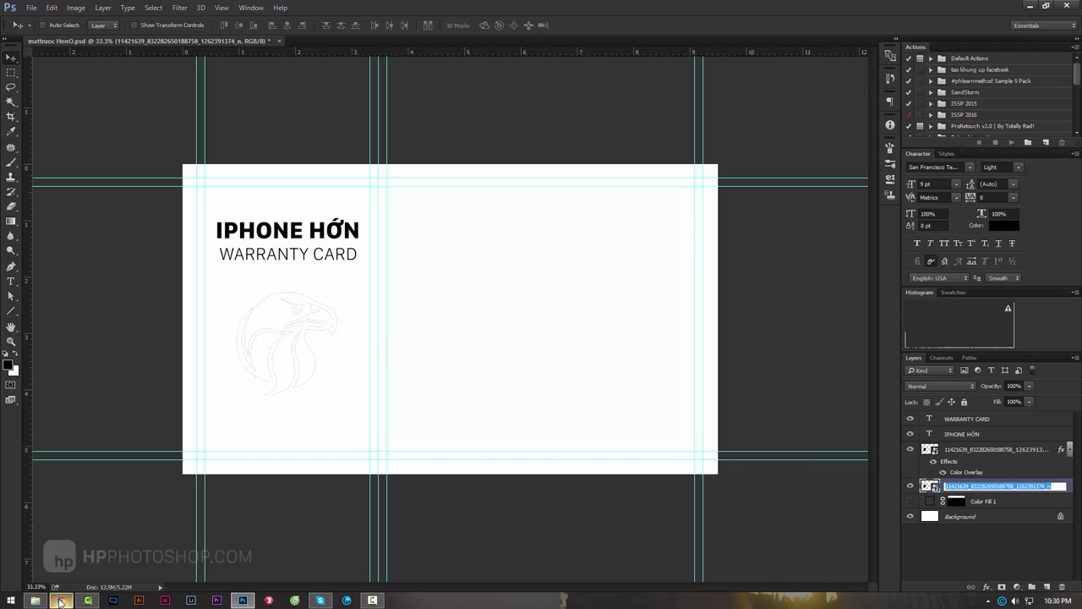
key(Return)
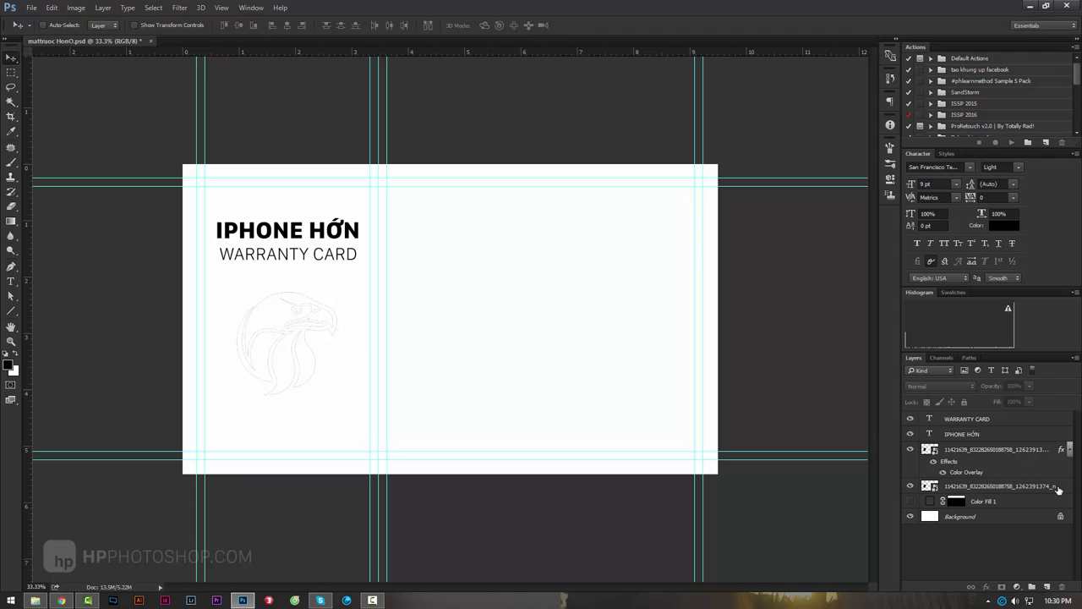
double_click(1014, 486)
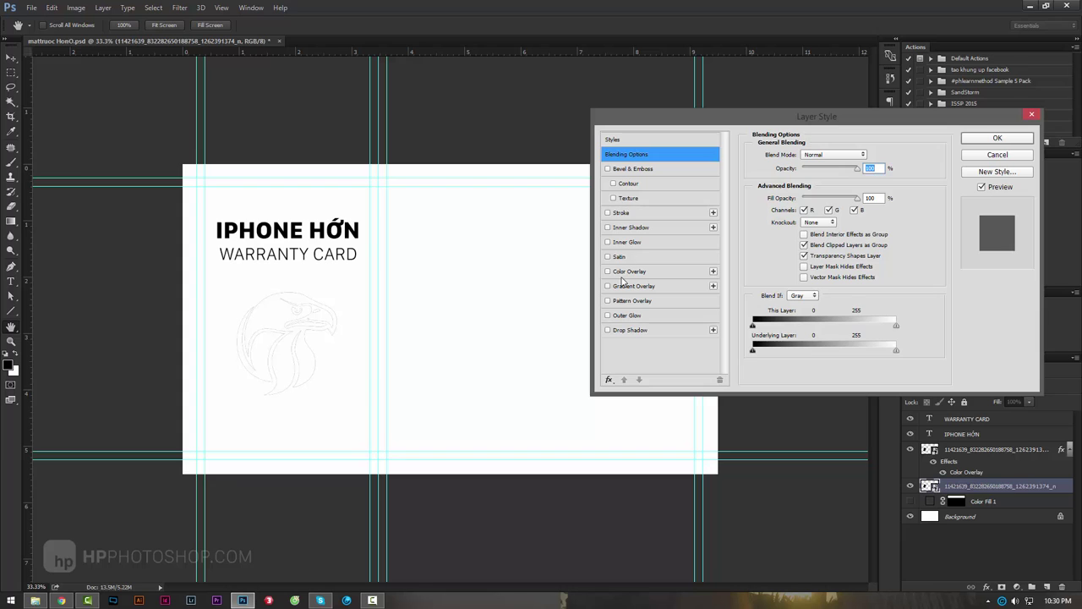
Give the original eagle an orange ff7741 Color Overlay
click(627, 271)
click(869, 155)
click(591, 179)
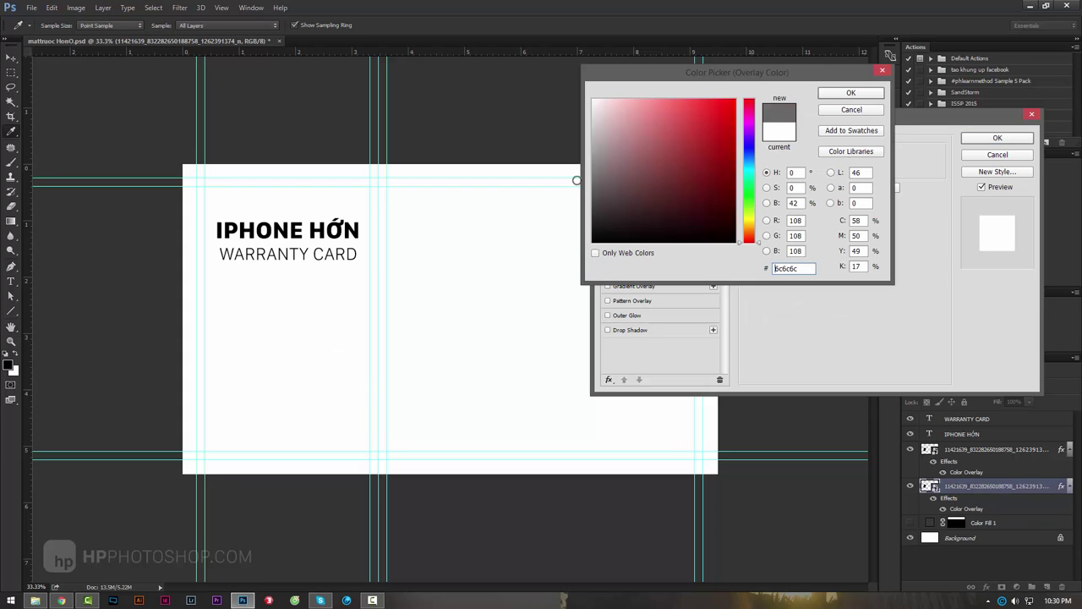
drag(749, 216, 749, 235)
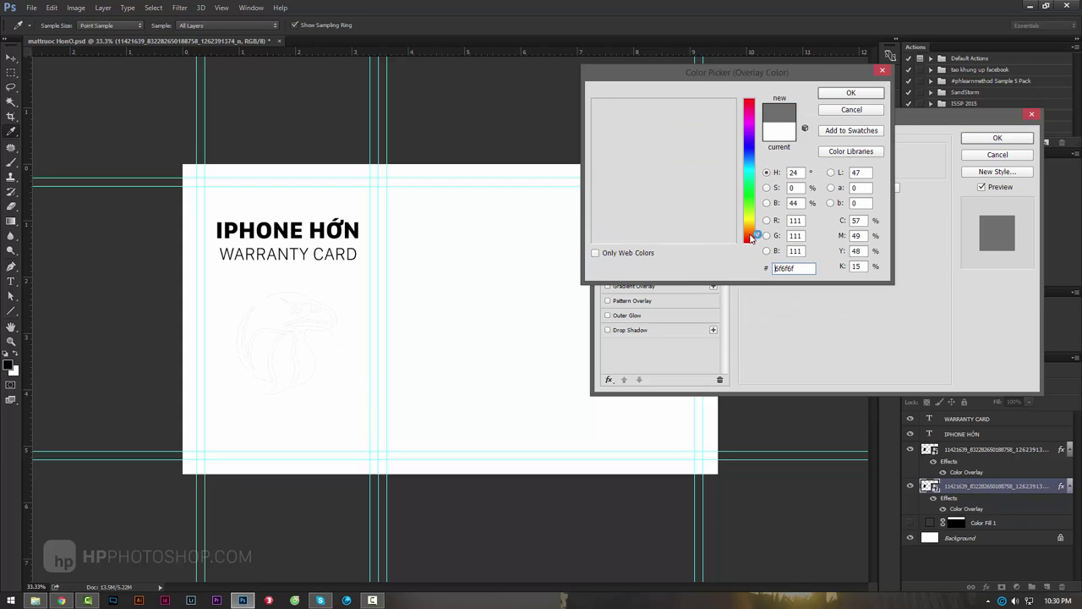
click(706, 98)
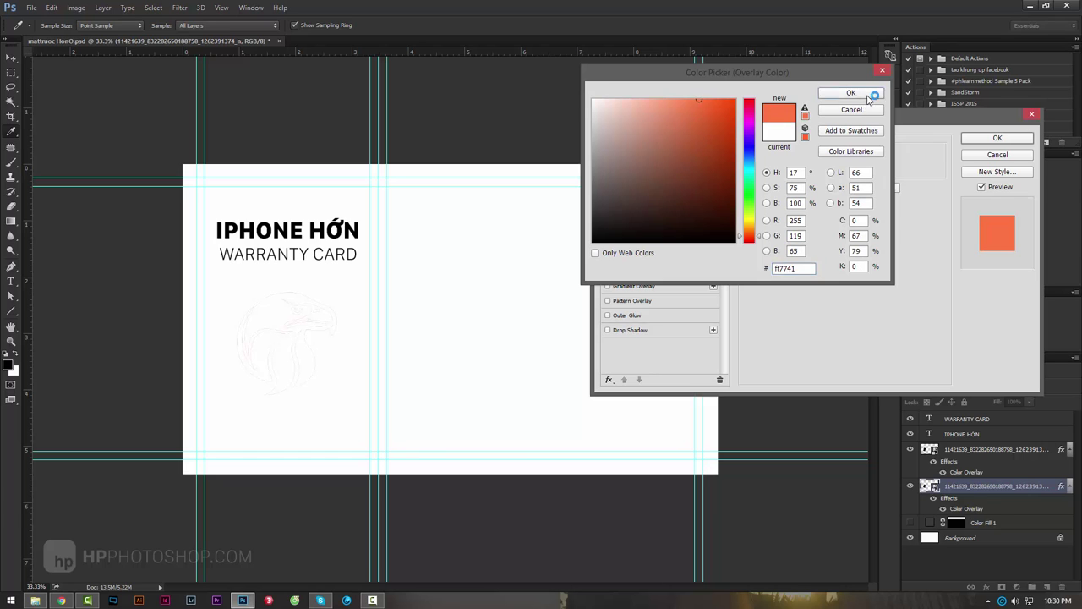
click(851, 92)
click(998, 138)
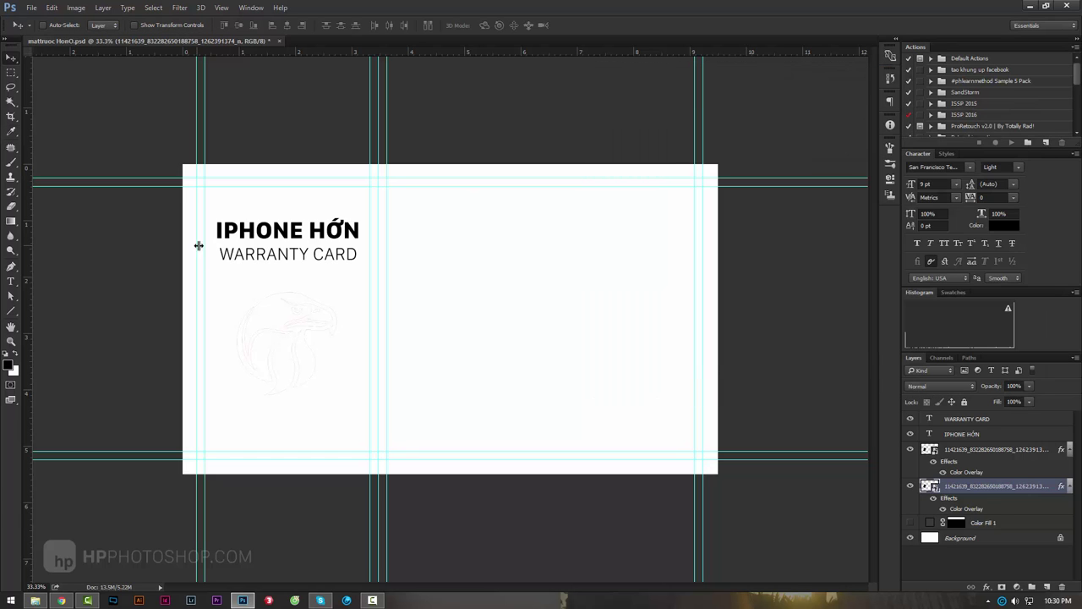
Add a layer mask to the white eagle copy
click(910, 449)
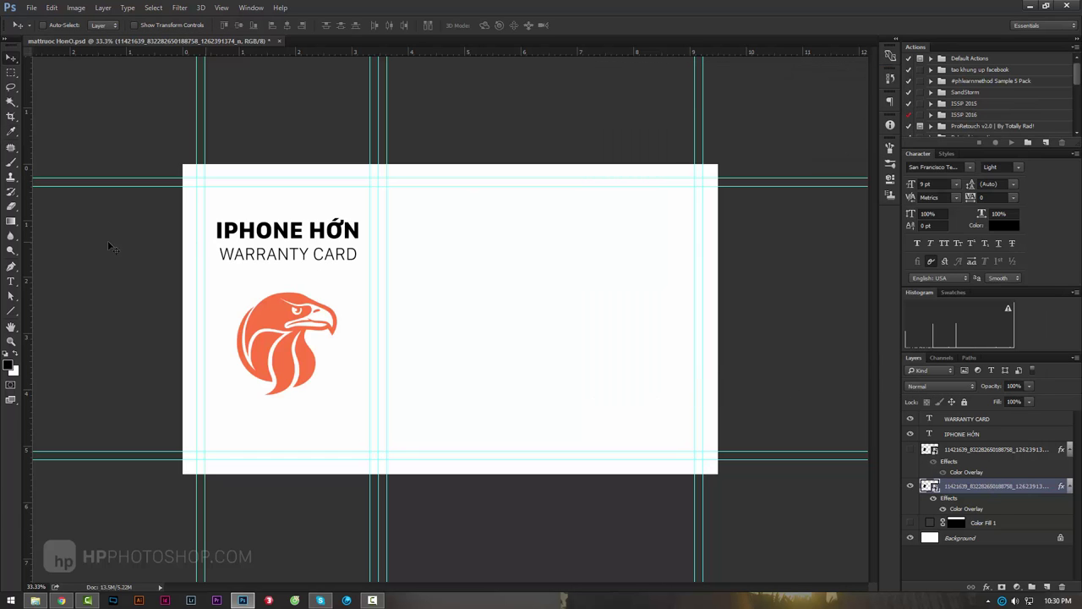
click(910, 449)
click(987, 458)
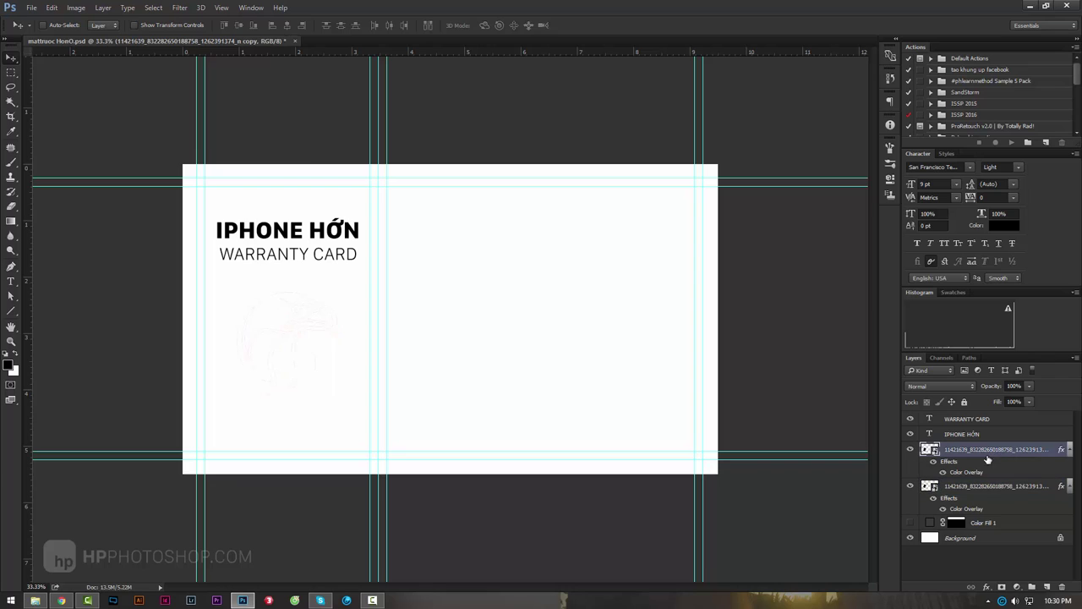
click(1001, 585)
right_click(11, 73)
Mask out the white eagle copy inside a circular selection over the eagle
click(51, 80)
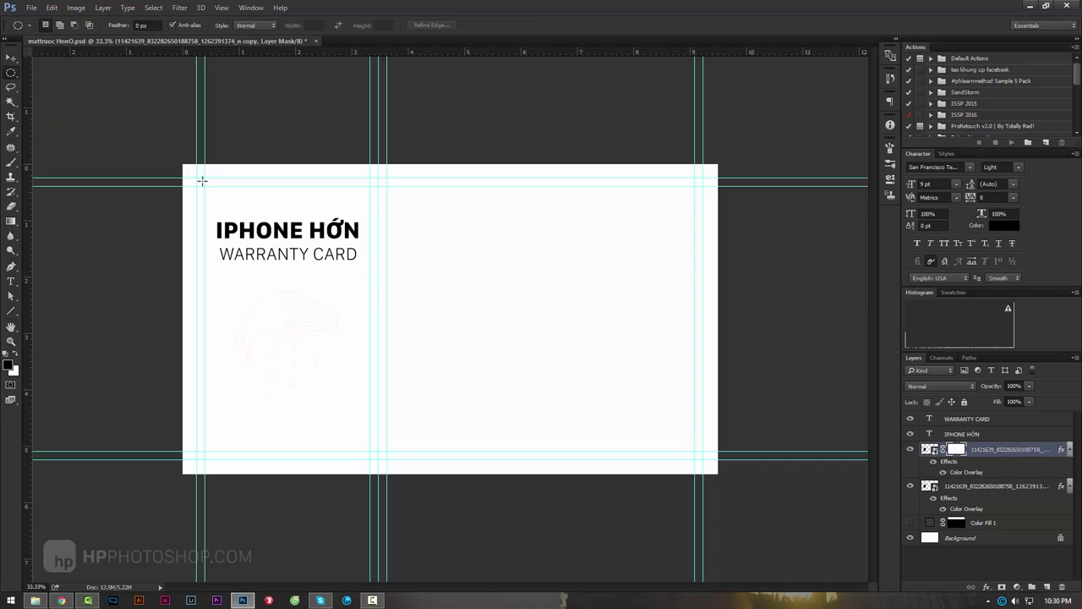
mouse_move(223, 242)
mouse_down()
mouse_move(355, 346)
mouse_move(380, 442)
mouse_up()
mouse_move(288, 328)
mouse_down()
mouse_move(321, 300)
mouse_move(338, 404)
mouse_move(314, 381)
mouse_move(314, 297)
mouse_up()
key(ctrl+BackSpace)
key(ctrl+d)
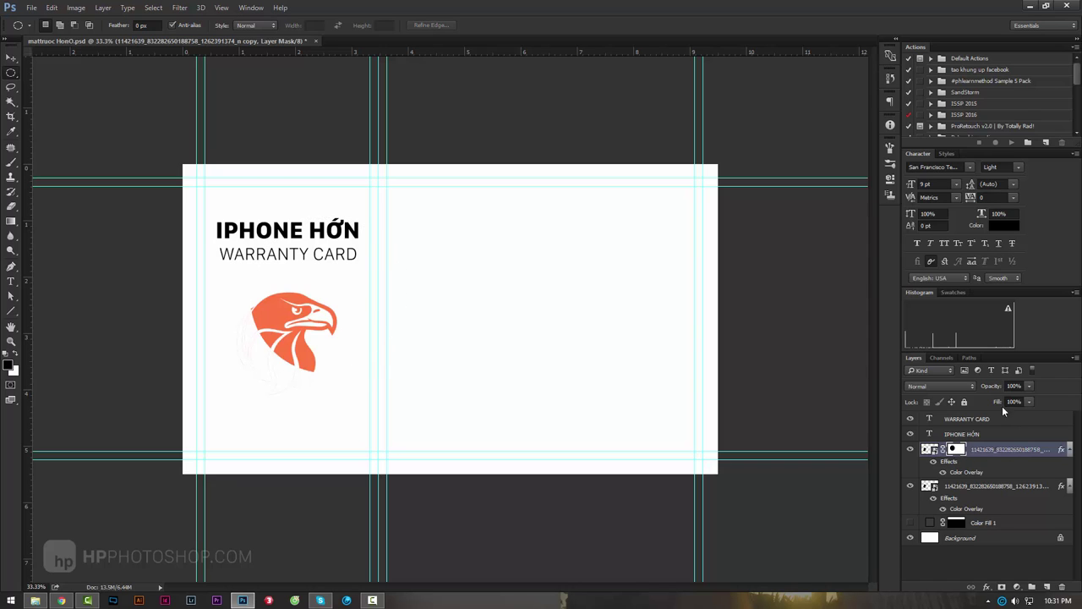
Set the white copy to 21% opacity and bring up the reference sketch
drag(994, 391, 950, 397)
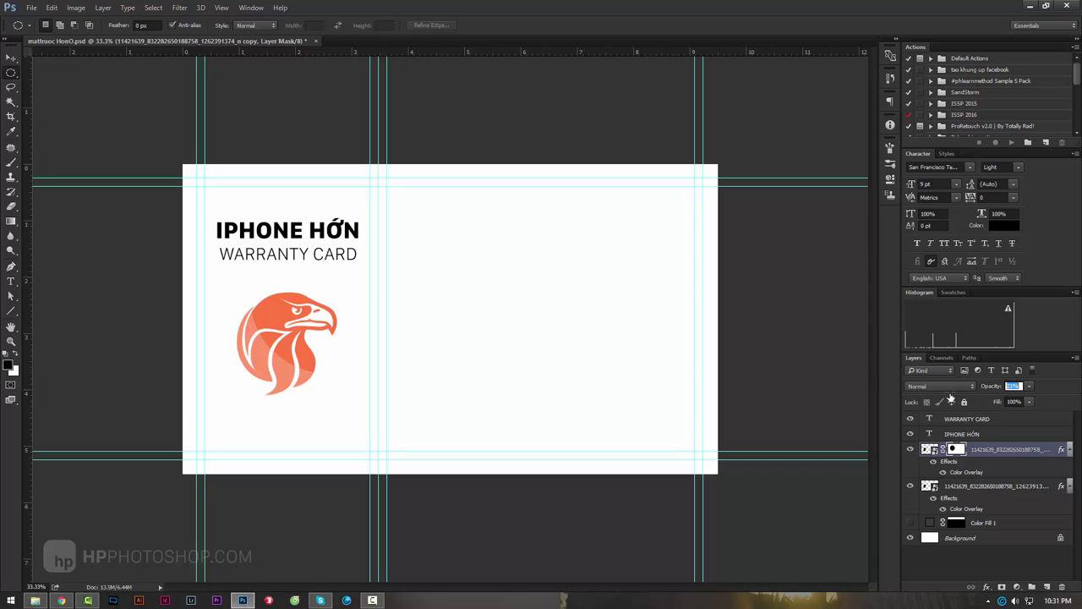
click(191, 254)
key(z)
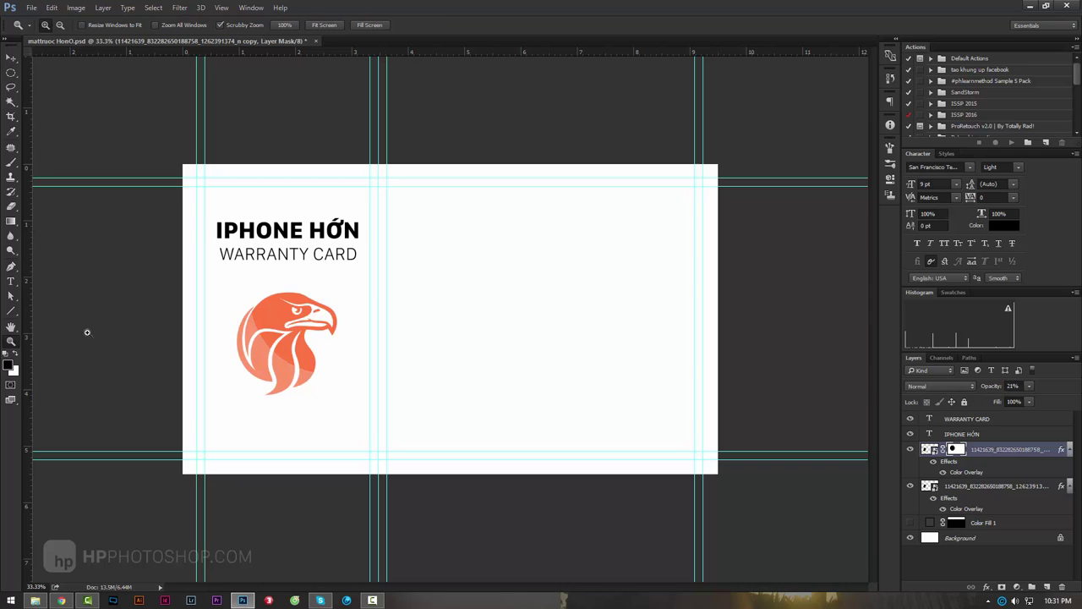
drag(327, 305, 321, 314)
click(322, 313)
click(11, 281)
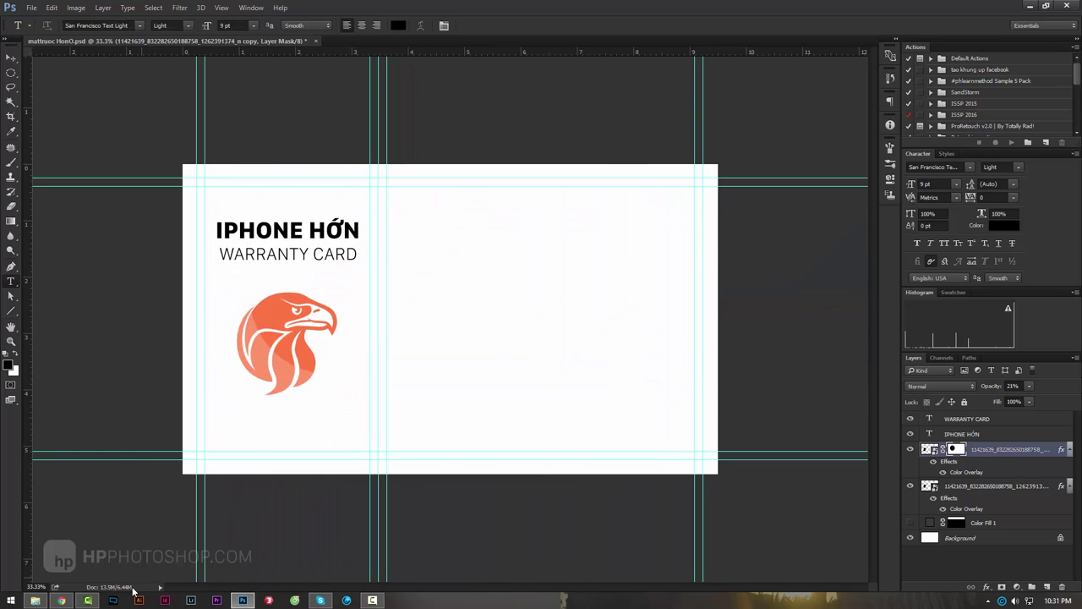
click(61, 601)
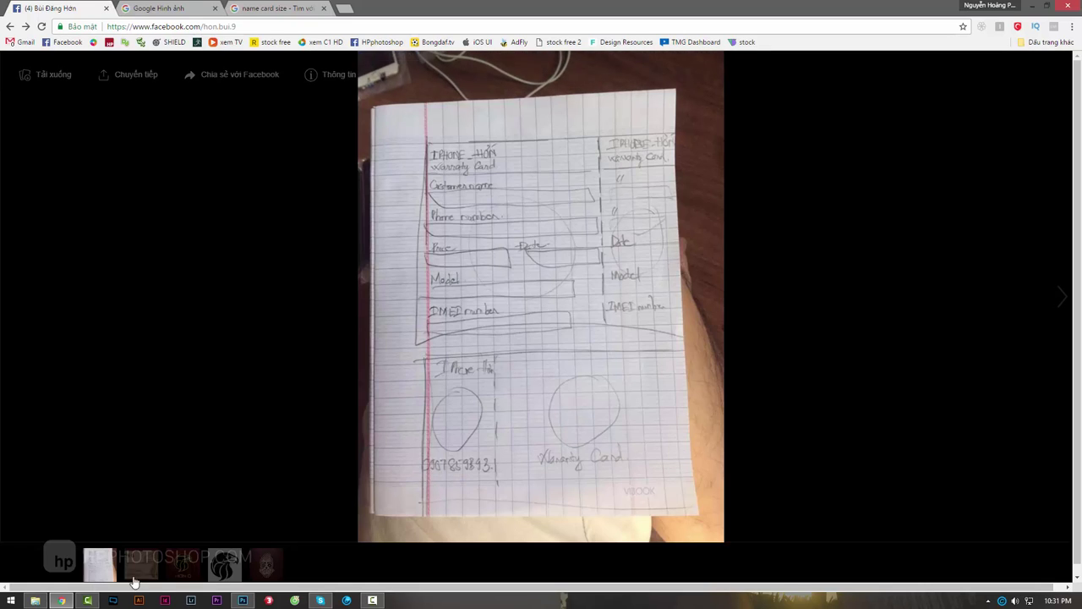
Open Untitled-1 sau.jpg from File Explorer in Windows Photo Viewer
click(35, 600)
double_click(189, 140)
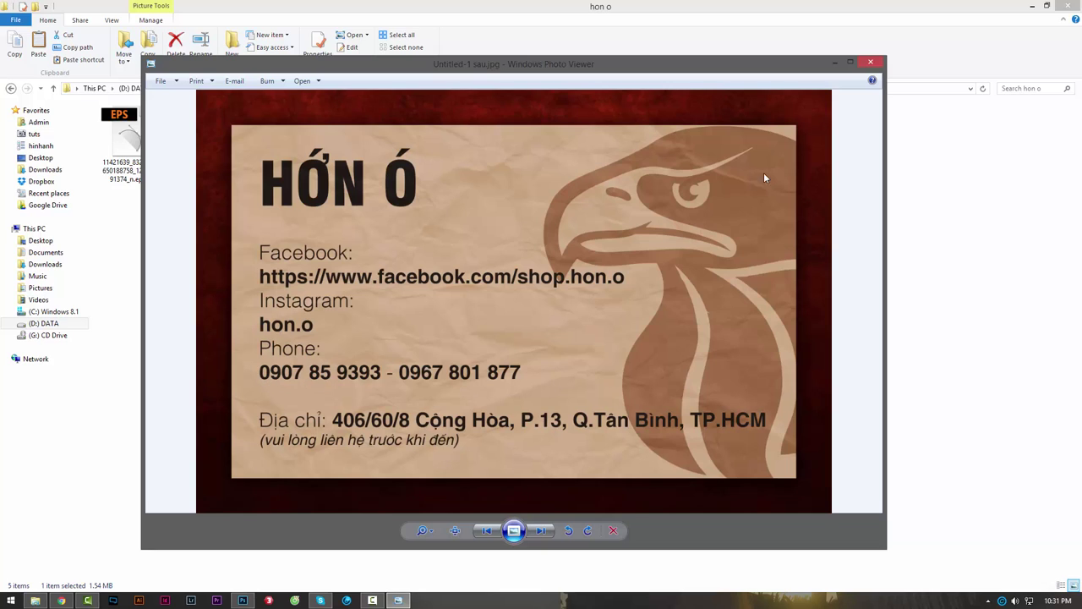
Close the Untitled-1 sau.jpg business card image
click(871, 64)
Type the shop's phone number as a new text line below the eagle logo
click(243, 600)
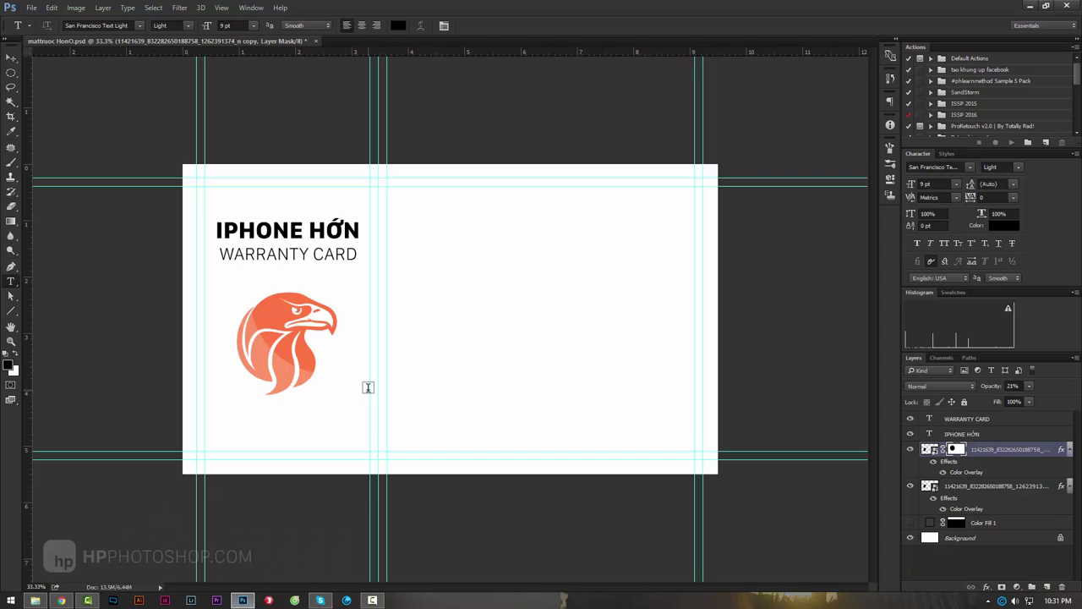
click(266, 433)
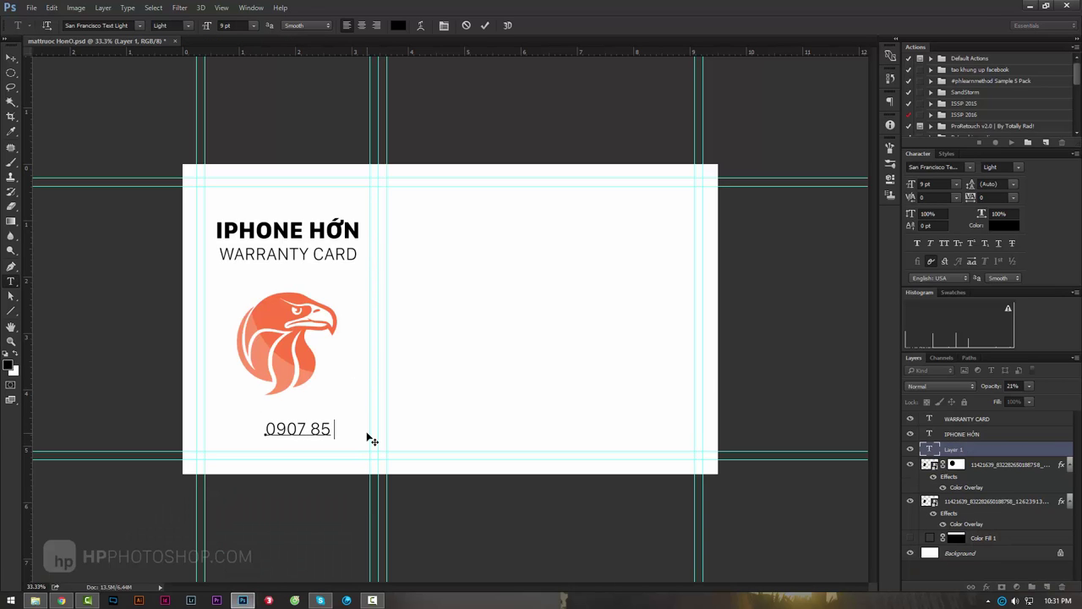
mouse_move(375, 429)
mouse_down()
mouse_move(333, 429)
mouse_move(235, 72)
mouse_up()
Style the phone number Medium at 12 pt and align it left under the title
click(188, 25)
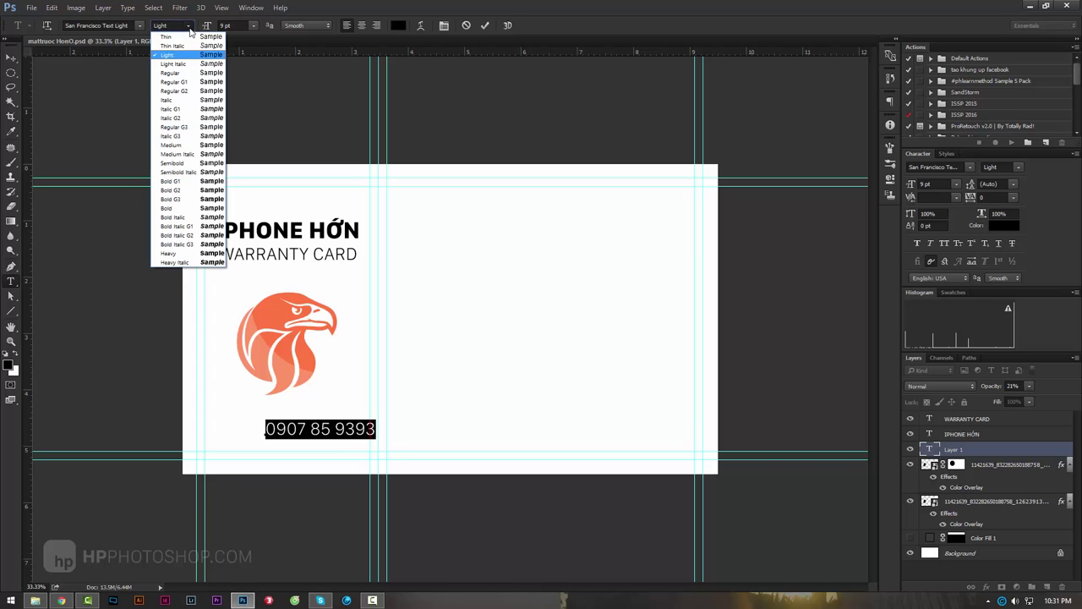
click(205, 127)
click(253, 25)
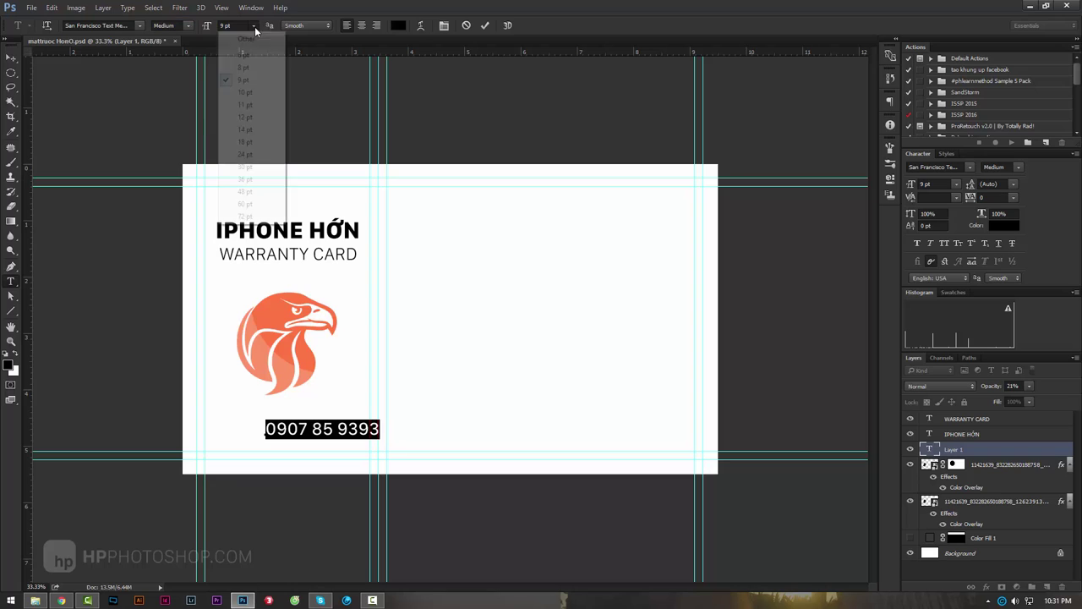
click(258, 119)
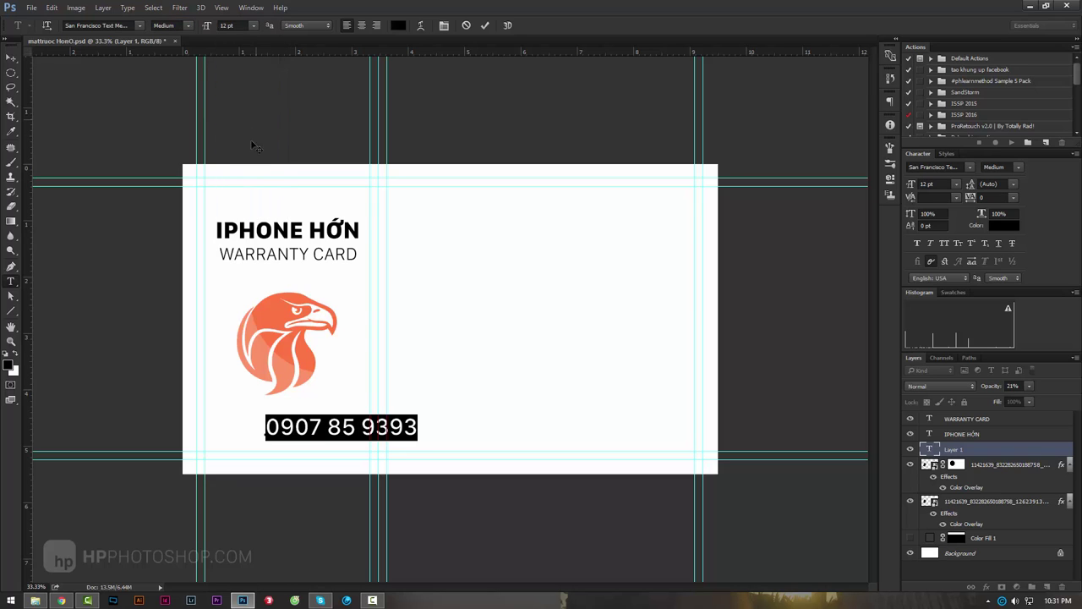
click(12, 57)
drag(333, 428, 280, 431)
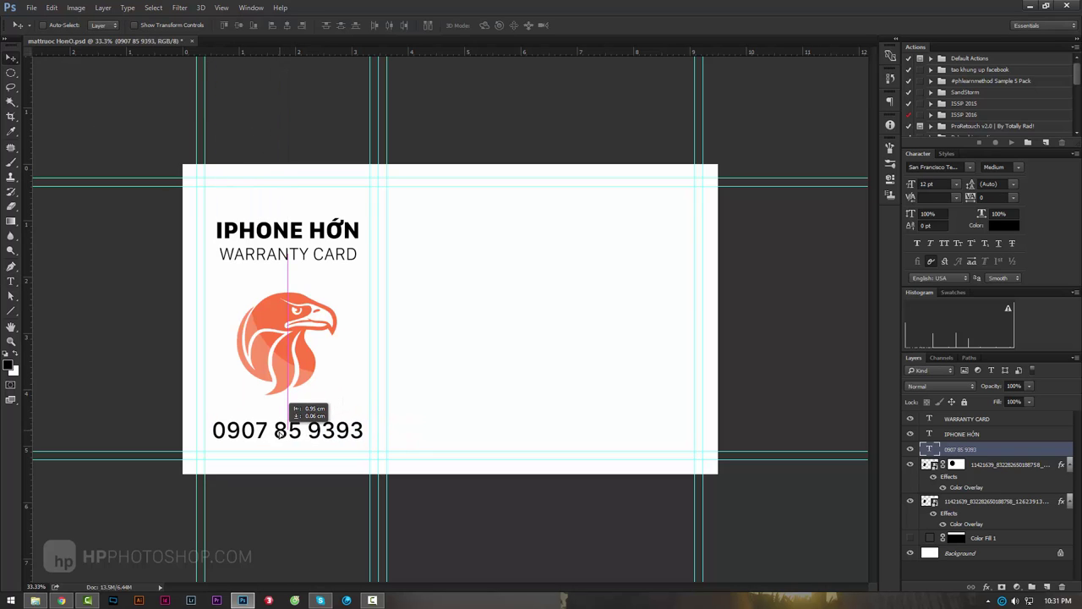
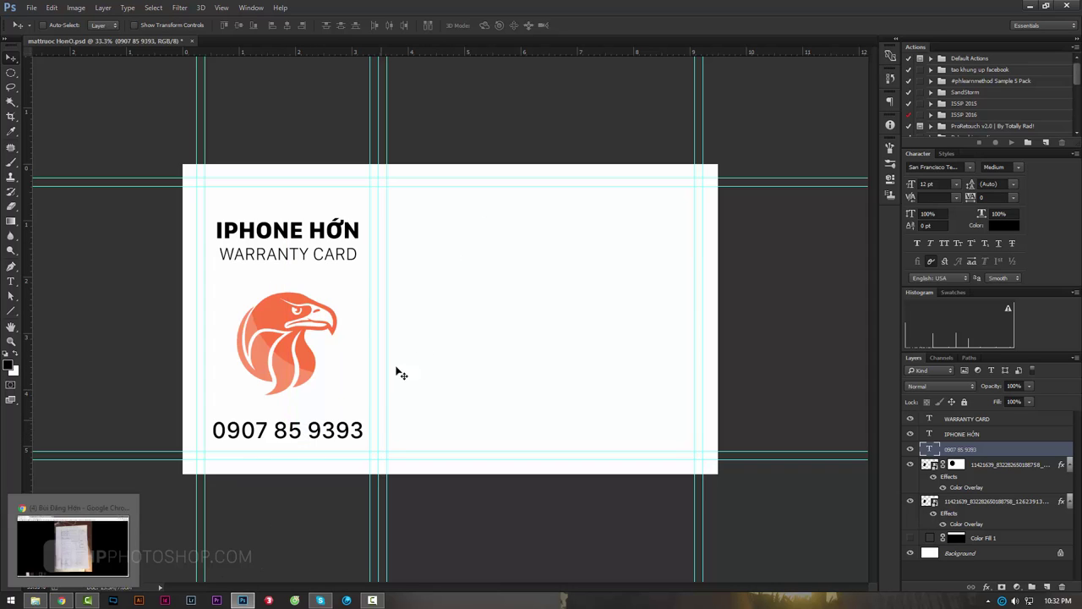
Type WARRANTY CARD in the right panel and set it to Light weight
click(11, 281)
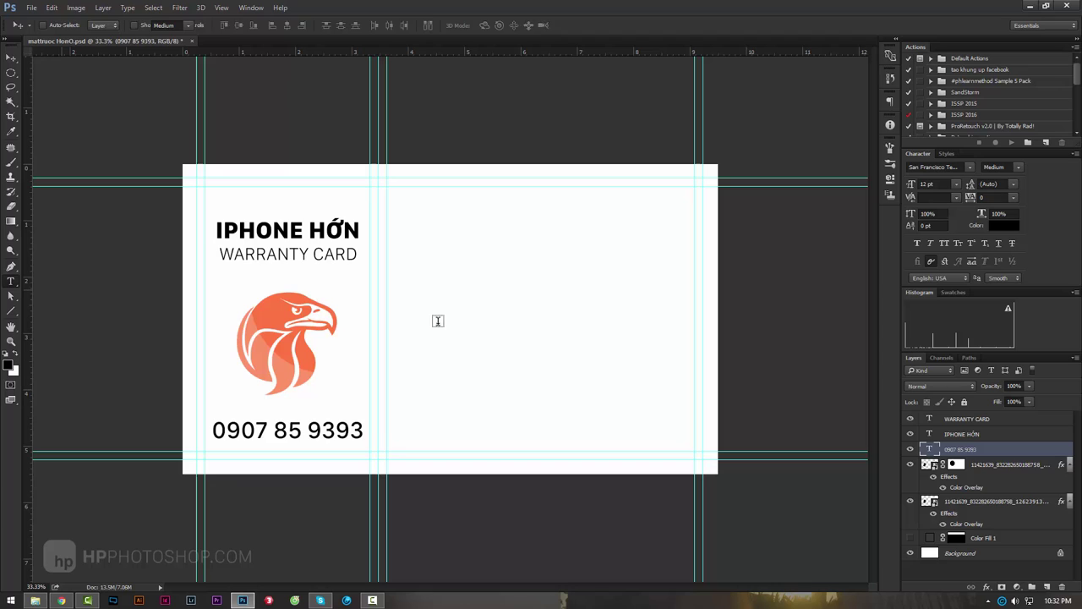
click(543, 352)
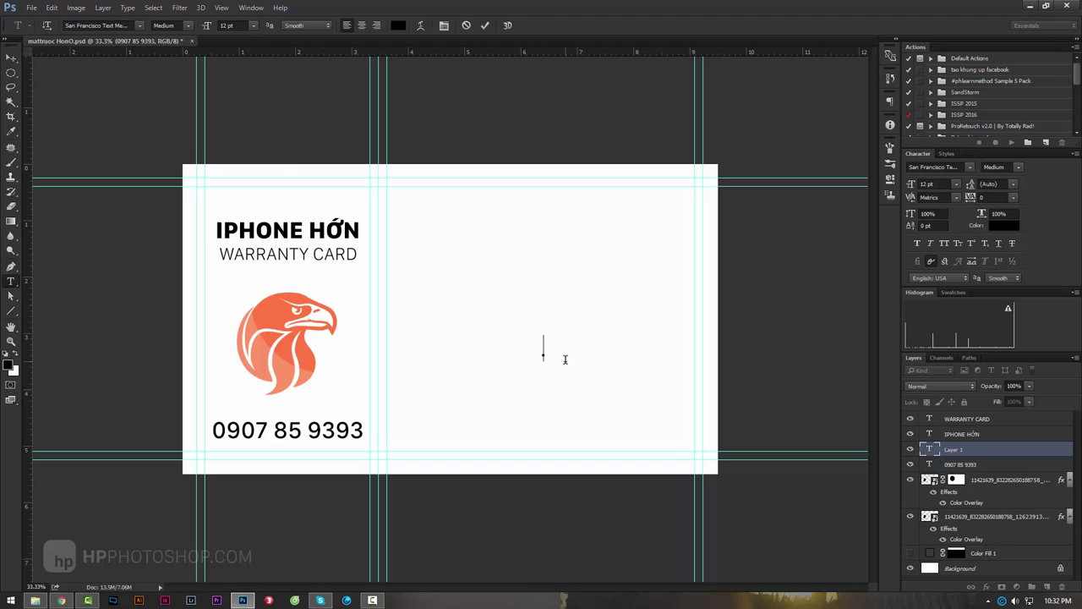
text(WARRA)
text(NTY )
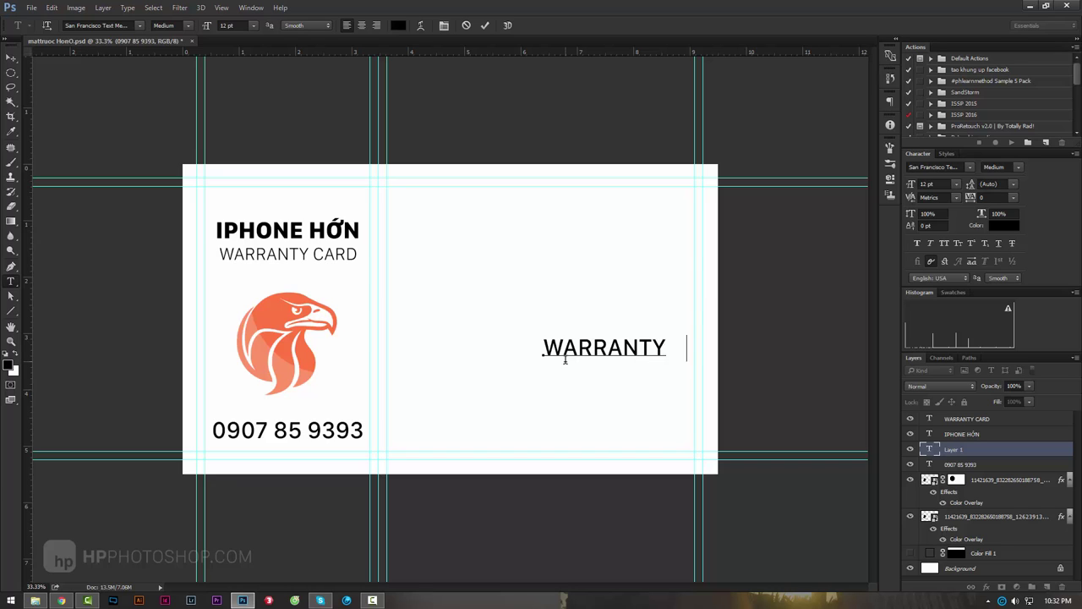
text(CAR)
key(ctrl+a)
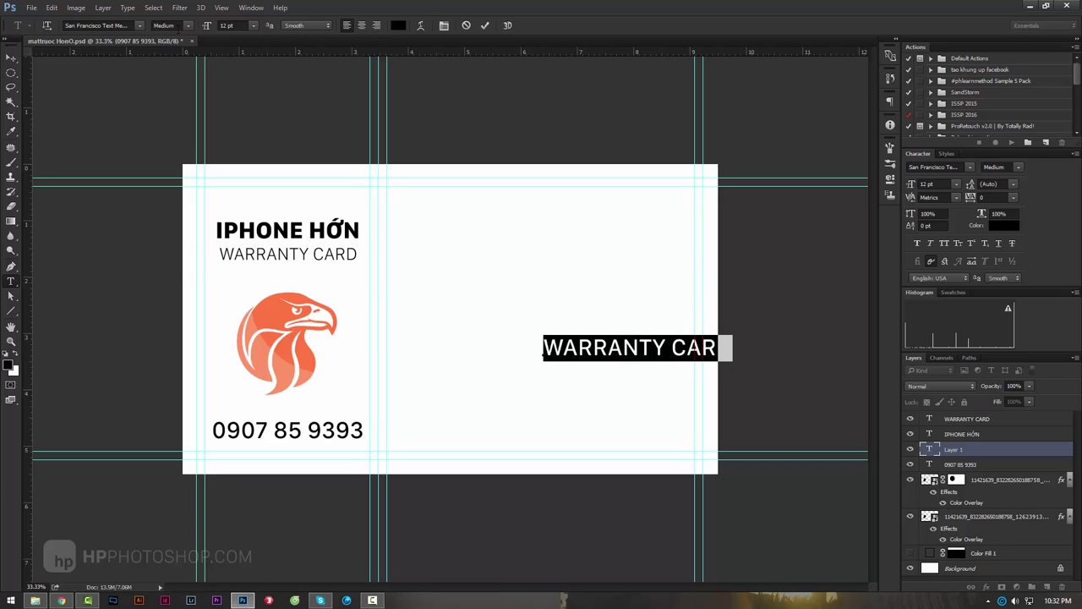
click(194, 27)
click(203, 37)
Size the heading at 18 pt and move it lower in the right panel
click(252, 25)
click(251, 159)
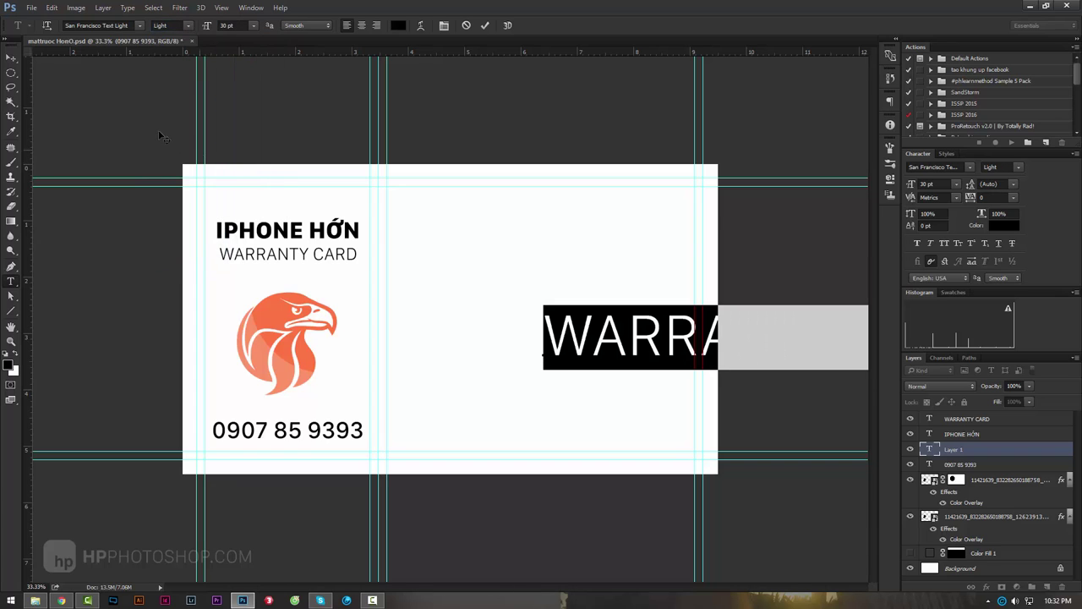
click(253, 26)
click(255, 140)
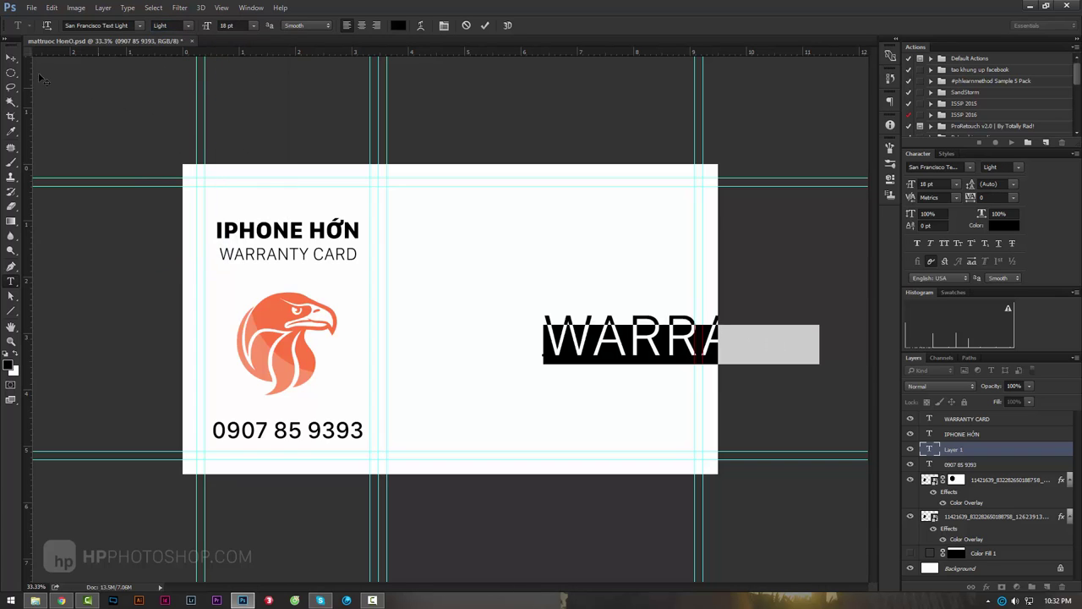
click(11, 58)
mouse_move(629, 348)
mouse_down()
mouse_move(495, 410)
mouse_move(496, 425)
mouse_move(495, 383)
mouse_up()
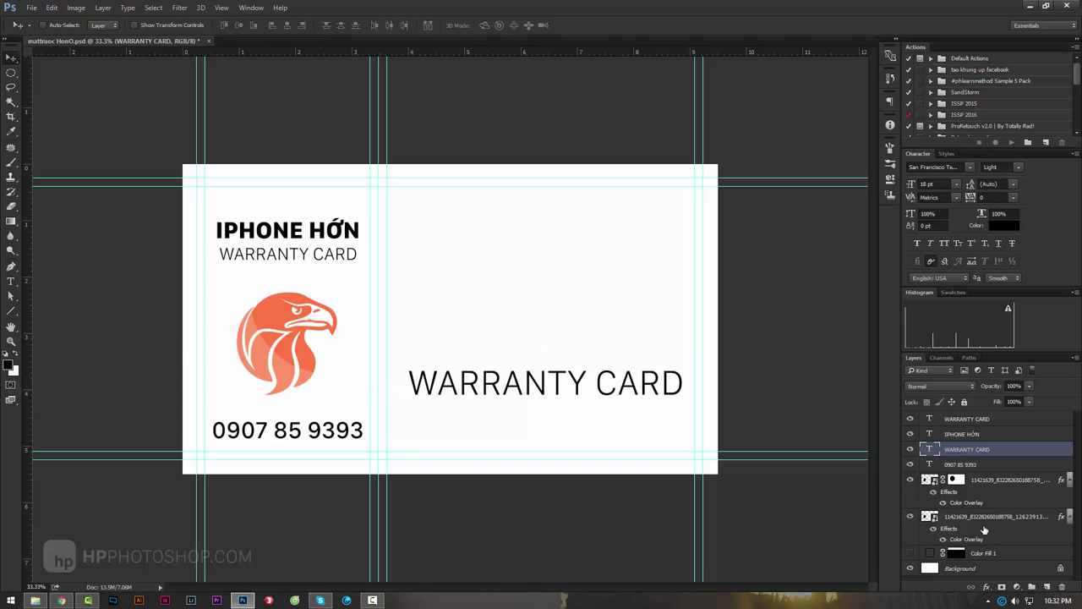
click(985, 517)
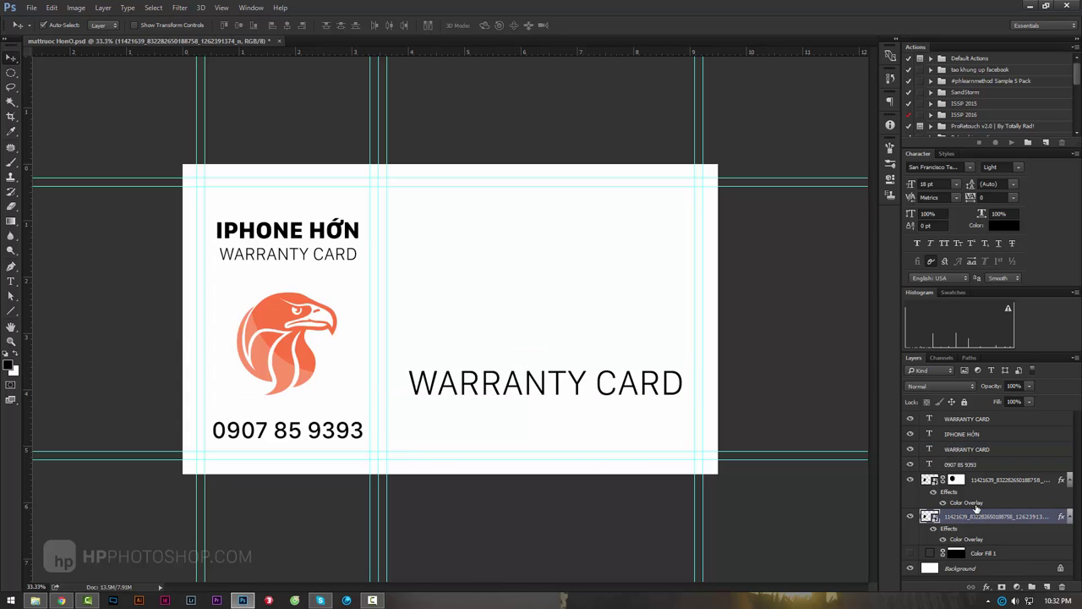
Duplicate the eagle logo and place the copy in the right panel
key(ctrl+j)
key(ctrl+t)
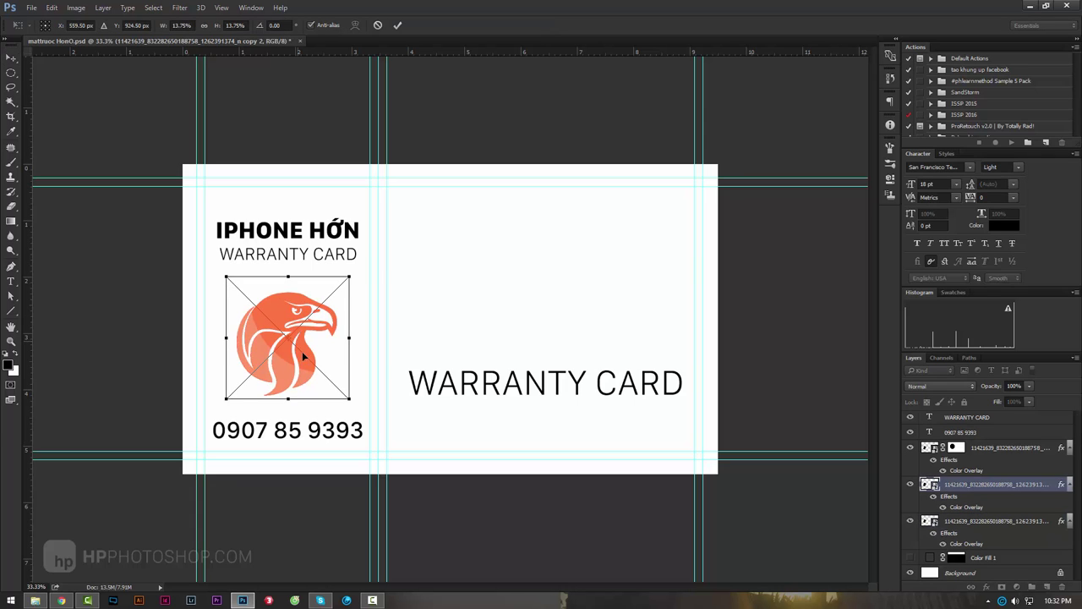
drag(302, 351, 574, 304)
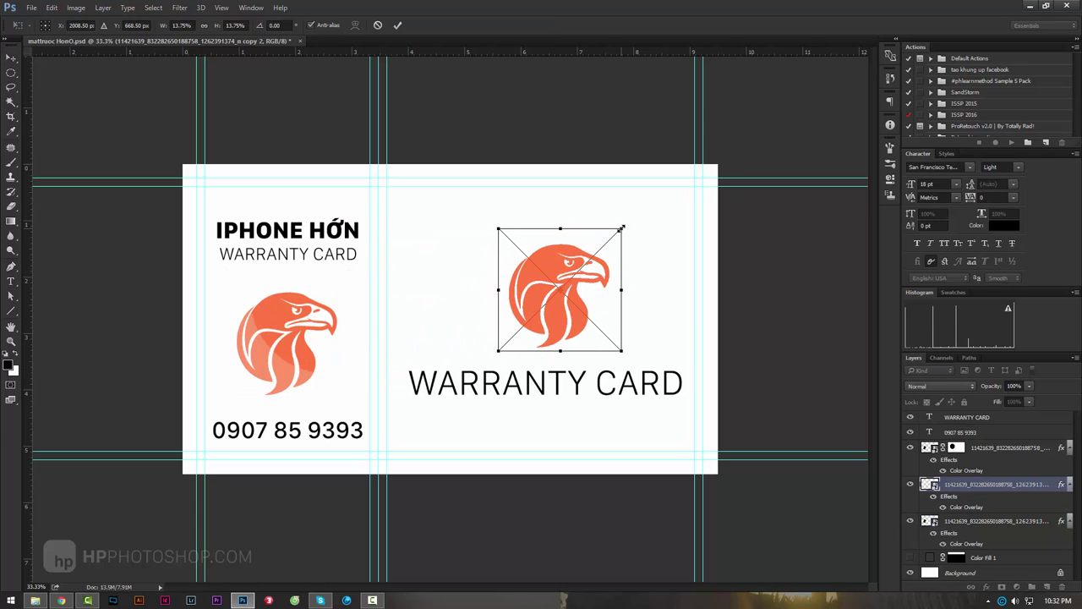
drag(621, 229, 623, 230)
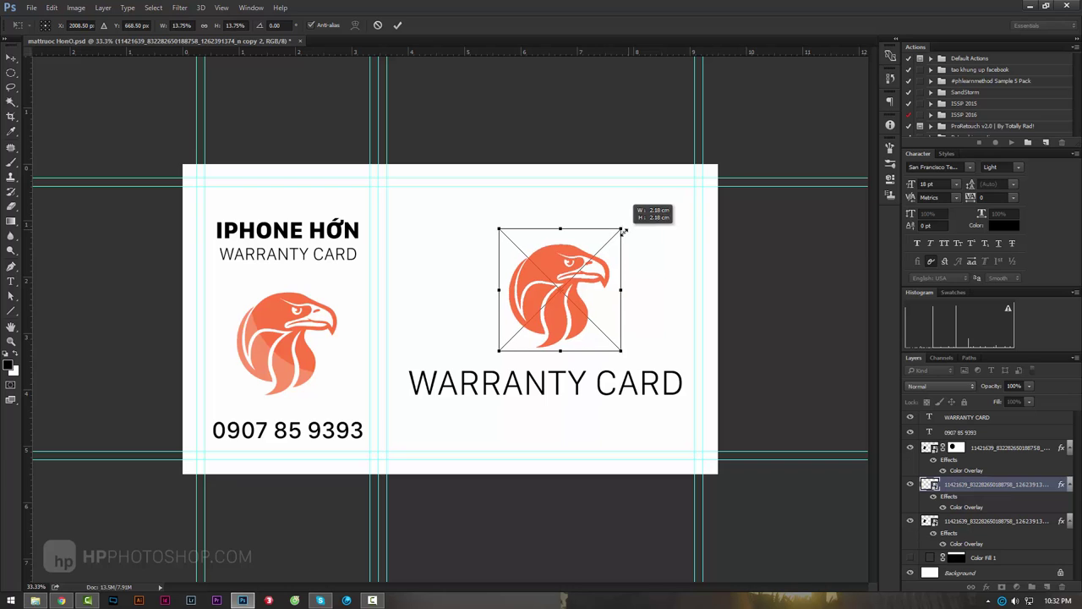
key(Return)
drag(576, 312, 562, 303)
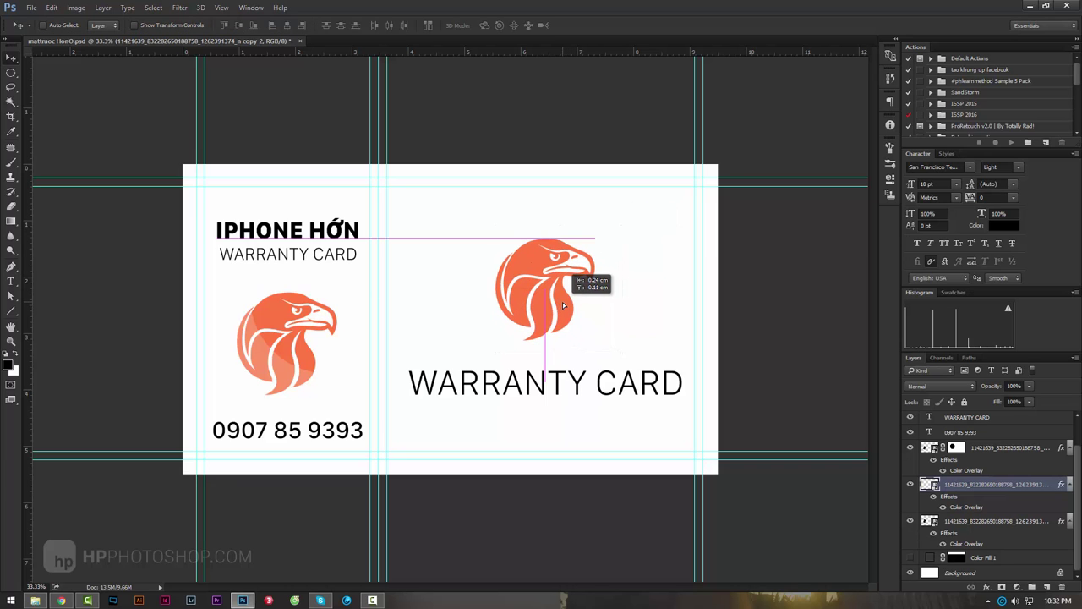
Enlarge the eagle copy and position it behind the heading
click(536, 357)
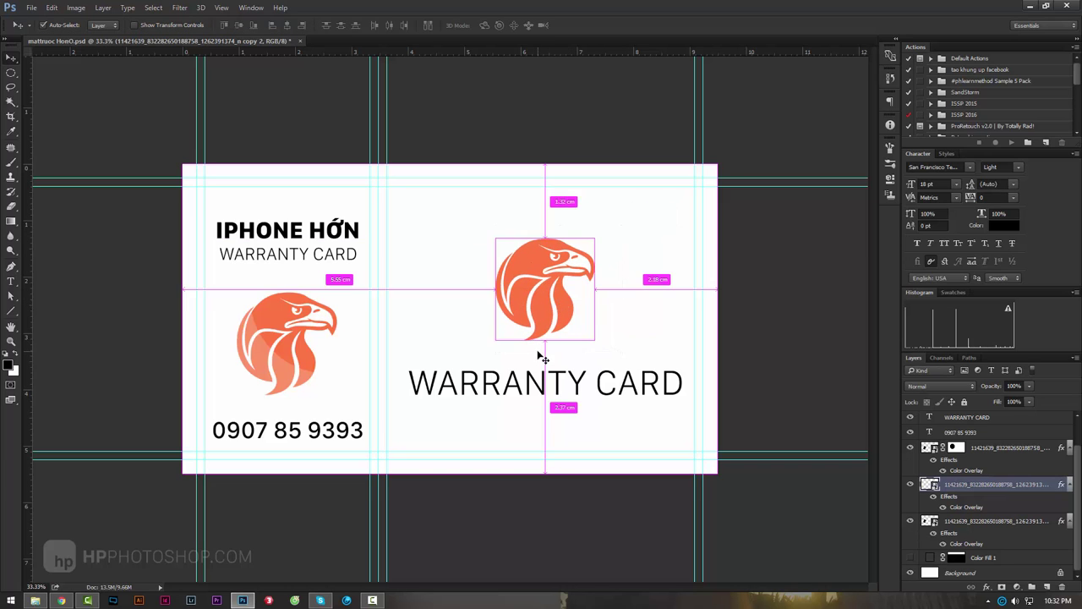
key(ctrl+t)
mouse_move(609, 222)
mouse_down()
mouse_move(751, 150)
mouse_move(727, 135)
mouse_up()
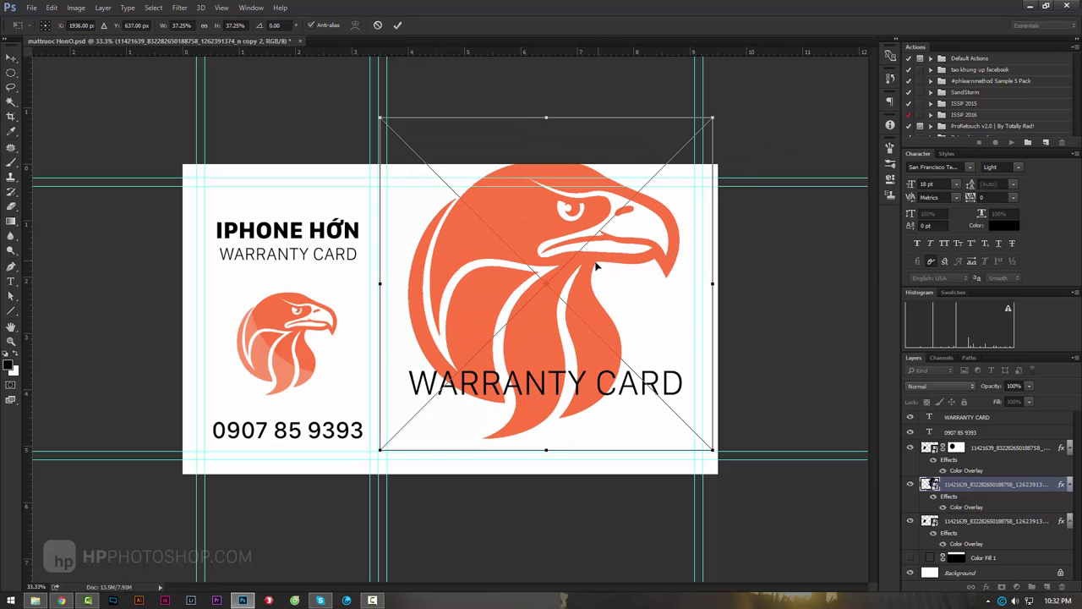
mouse_move(605, 329)
mouse_down()
mouse_move(461, 330)
mouse_move(488, 365)
mouse_up()
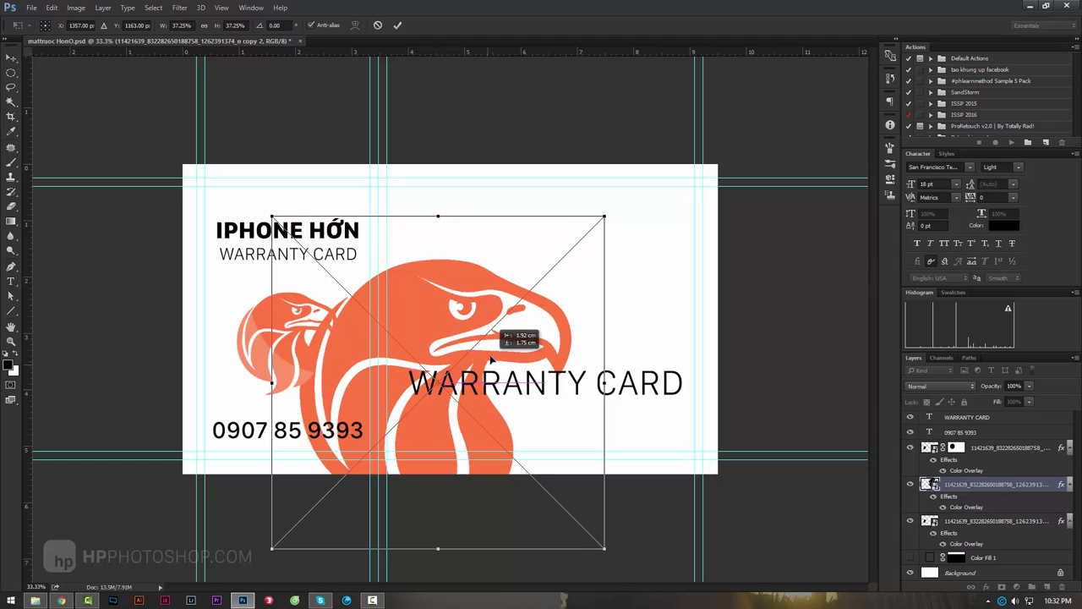
drag(489, 366, 489, 329)
key(Return)
Fade the large eagle copy to 14% opacity
key(z)
key(ctrl+minus)
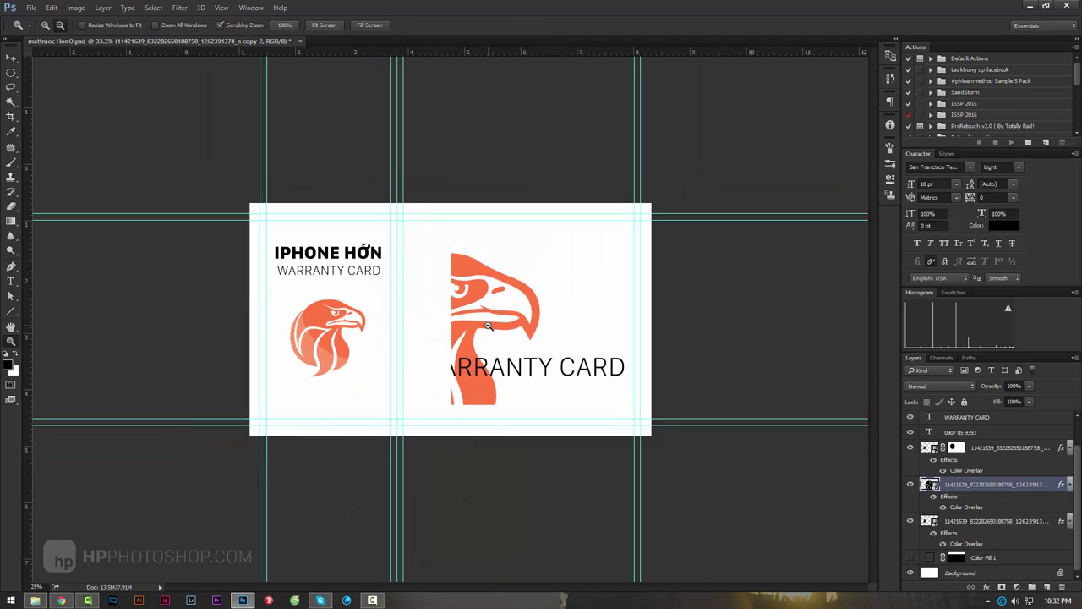
key(ctrl+minus)
key(ctrl+minus)
key(ctrl+plus)
key(ctrl+plus)
key(ctrl+plus)
key(ctrl+plus)
key(ctrl+minus)
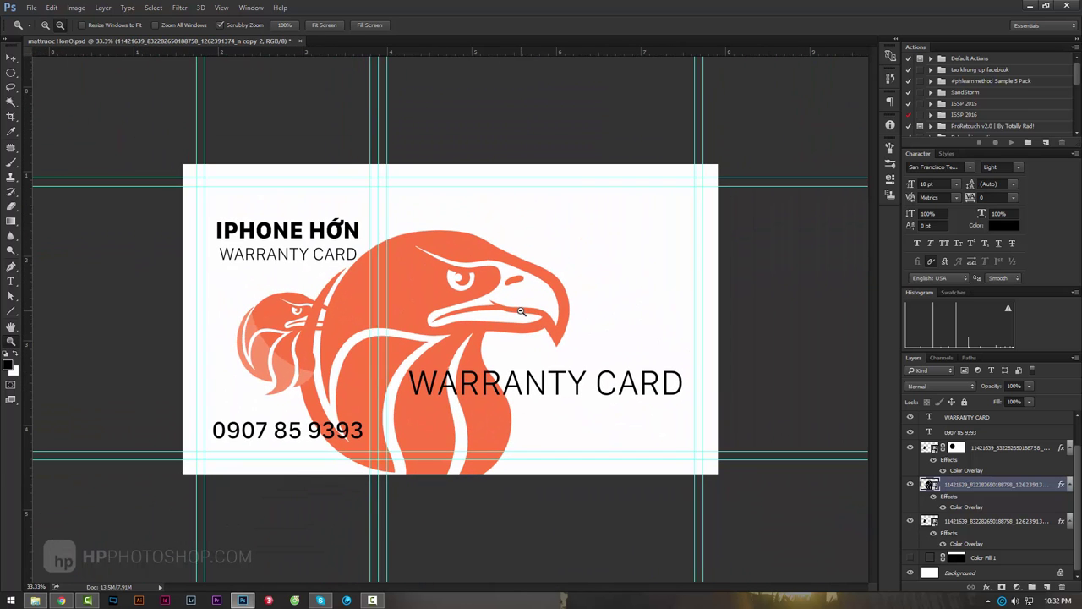
key(v)
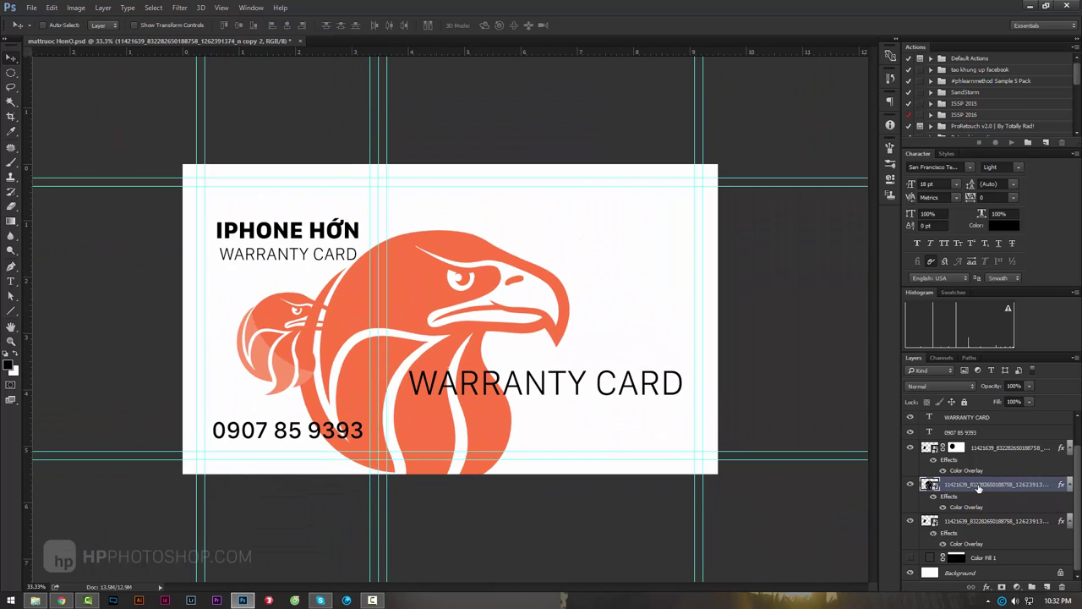
drag(995, 388, 948, 397)
Mask the faint eagle so it is hidden over the left panel
click(11, 72)
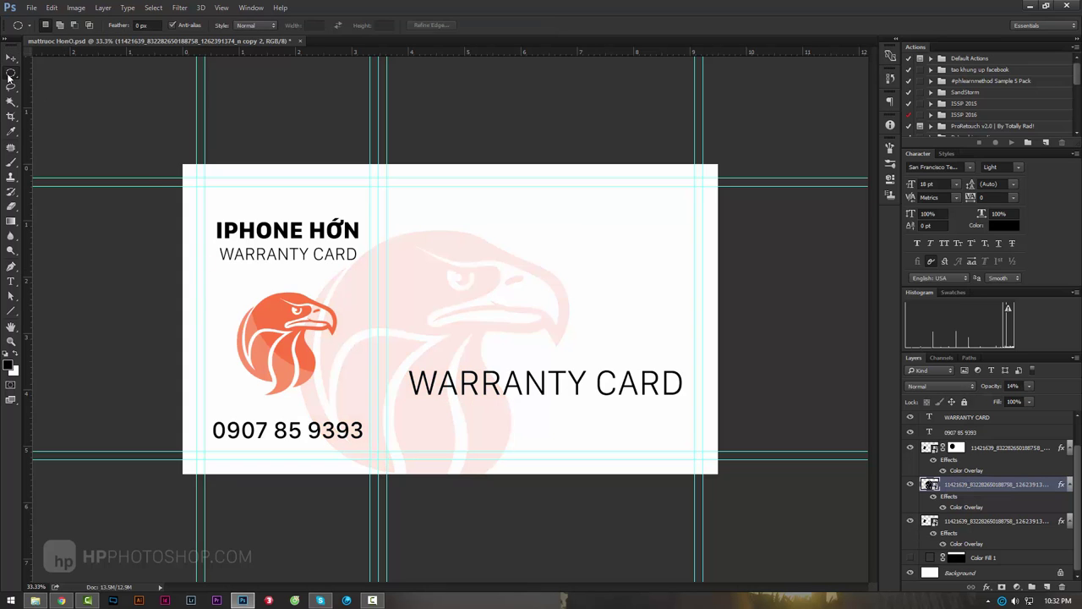
right_click(11, 73)
click(59, 73)
mouse_move(241, 164)
mouse_down()
mouse_move(318, 369)
mouse_move(379, 474)
mouse_up()
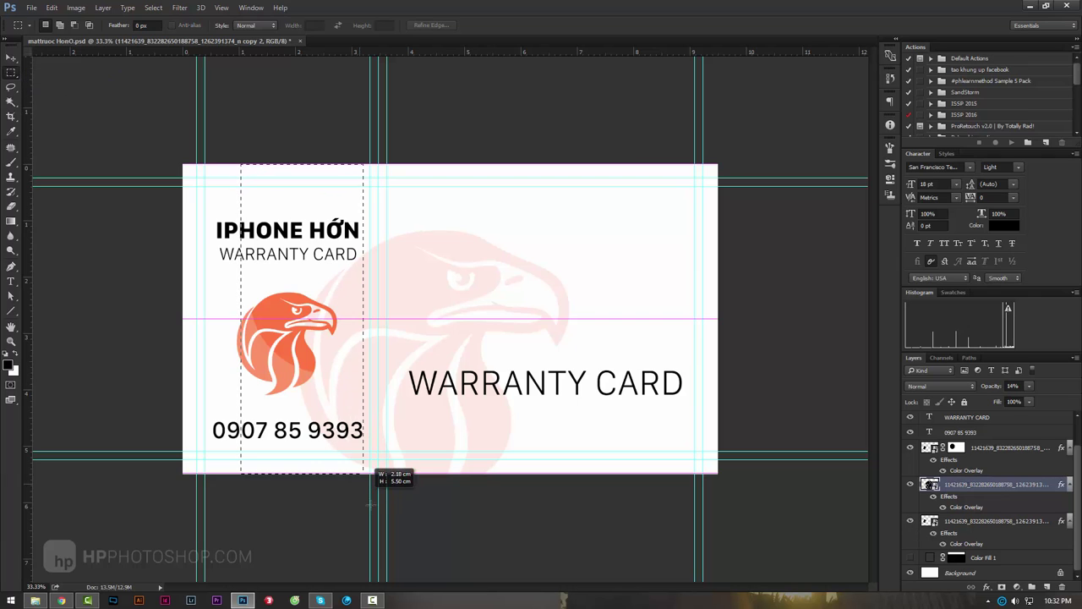
alt+click(1002, 586)
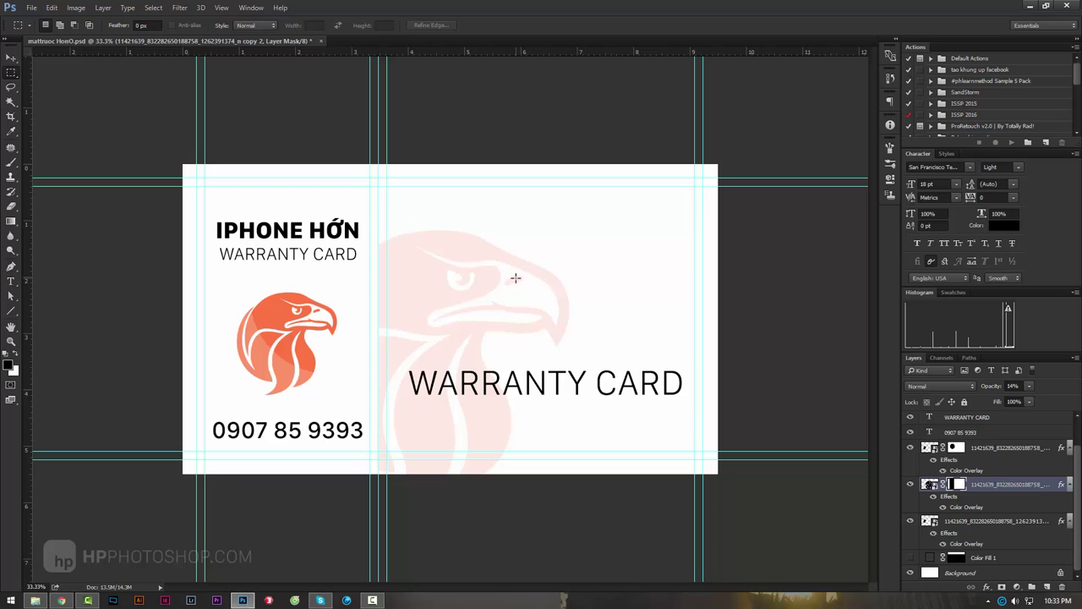
Break WARRANTY CARD into two right-aligned lines and move it toward the lower right
click(993, 420)
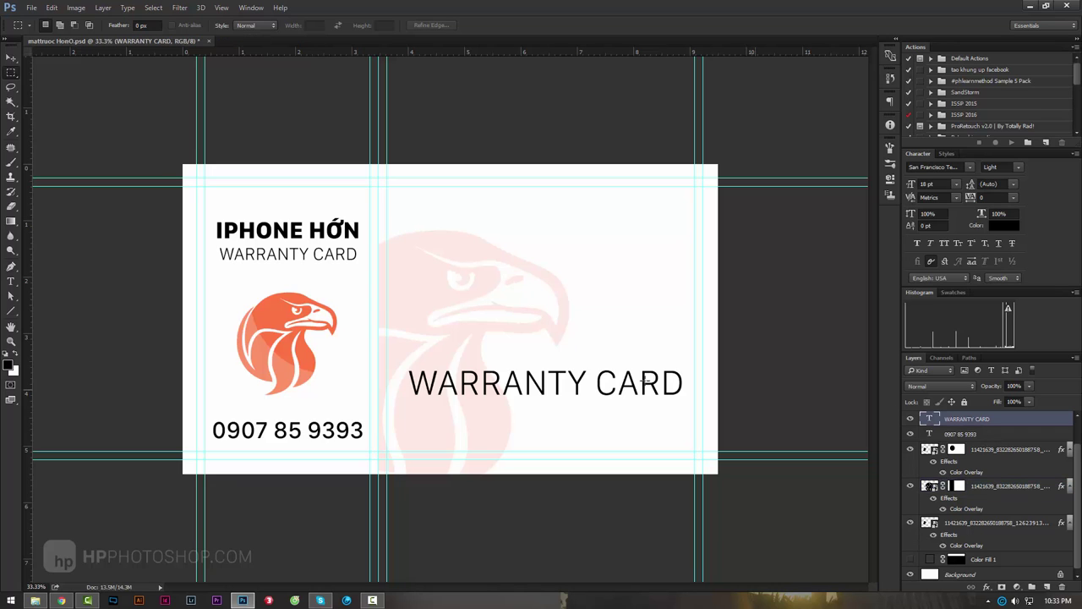
key(t)
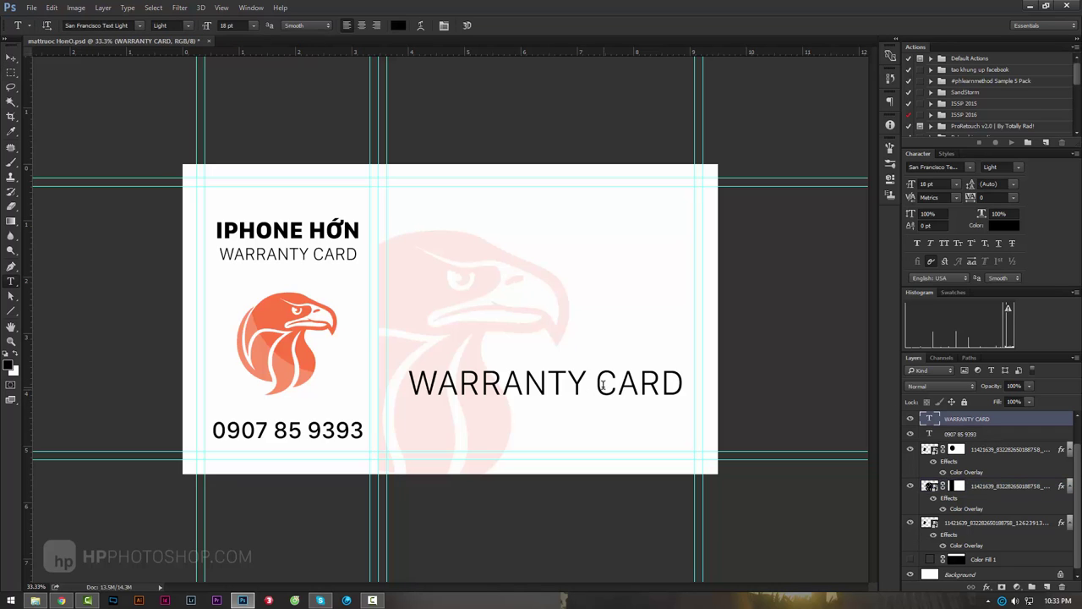
drag(596, 384, 586, 385)
key(Return)
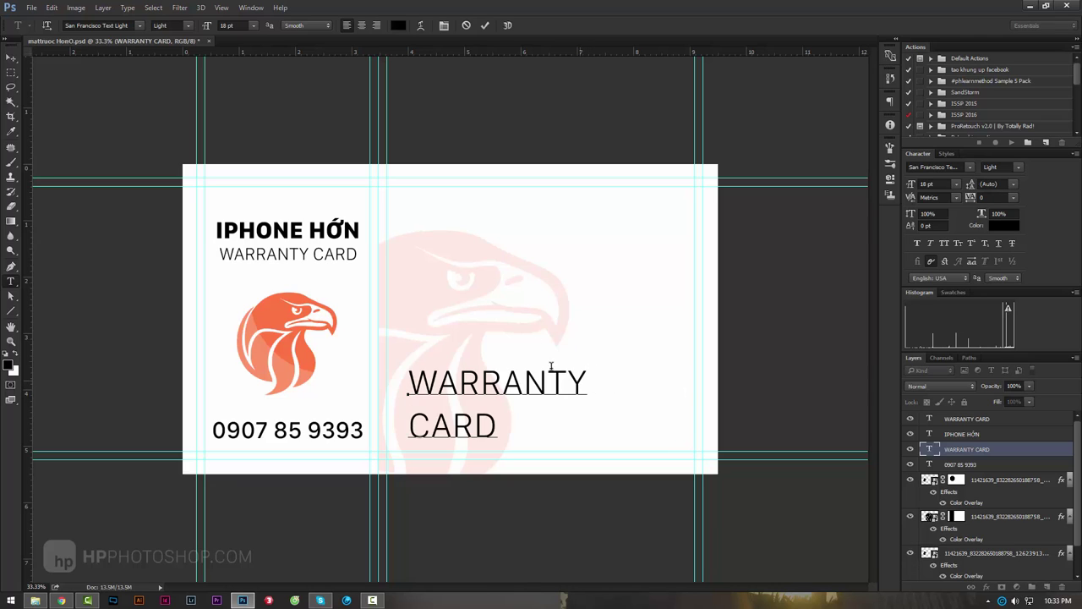
key(ctrl+a)
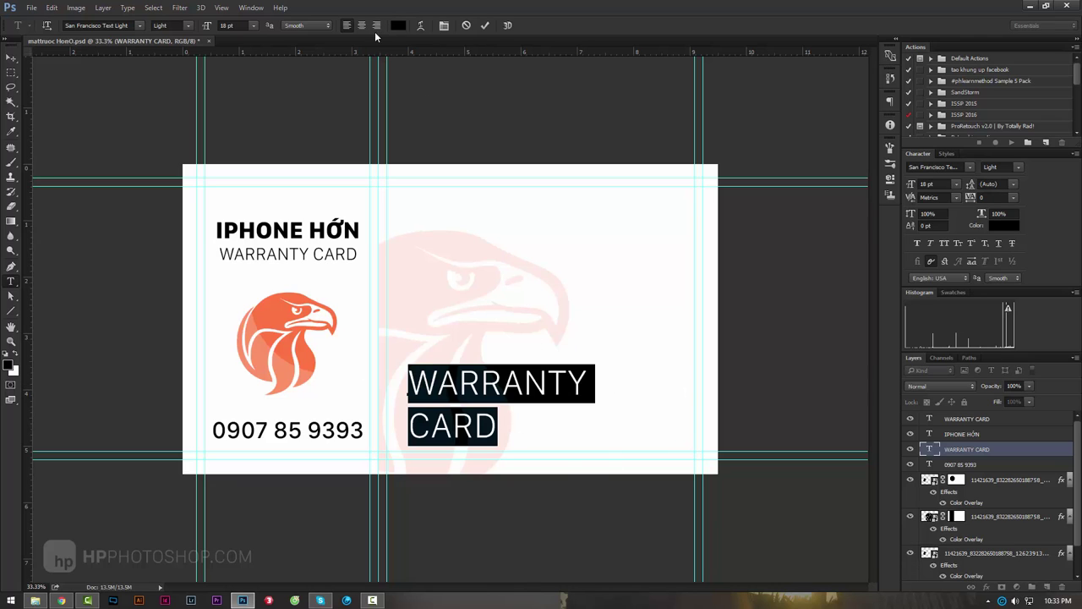
key(ctrl+shift+r)
click(11, 57)
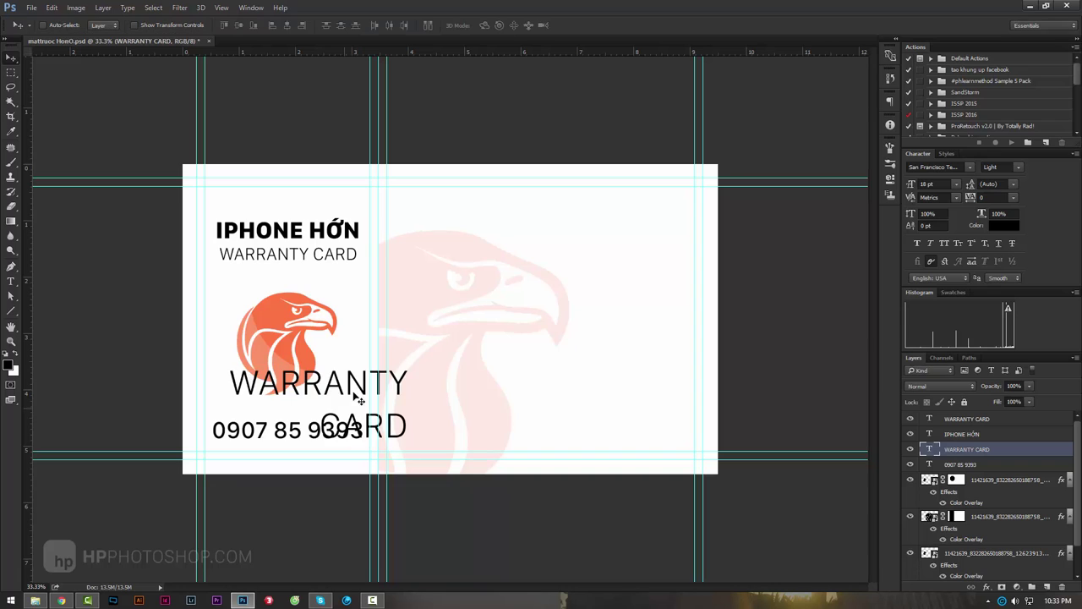
drag(358, 382, 678, 349)
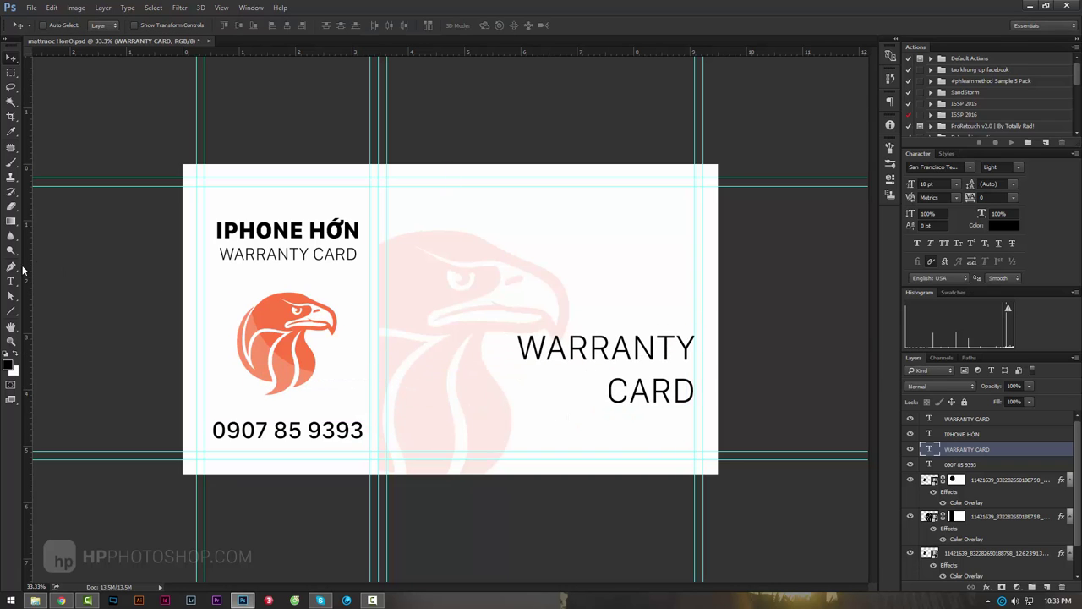
Tighten the leading between WARRANTY and CARD and lower the text block
click(11, 281)
double_click(630, 389)
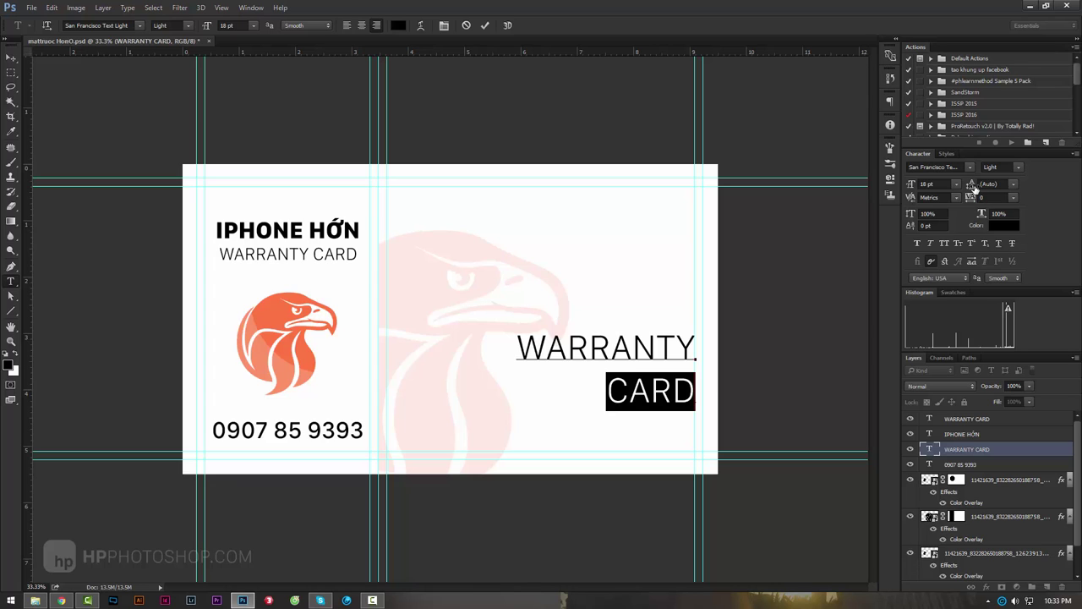
drag(973, 186, 980, 185)
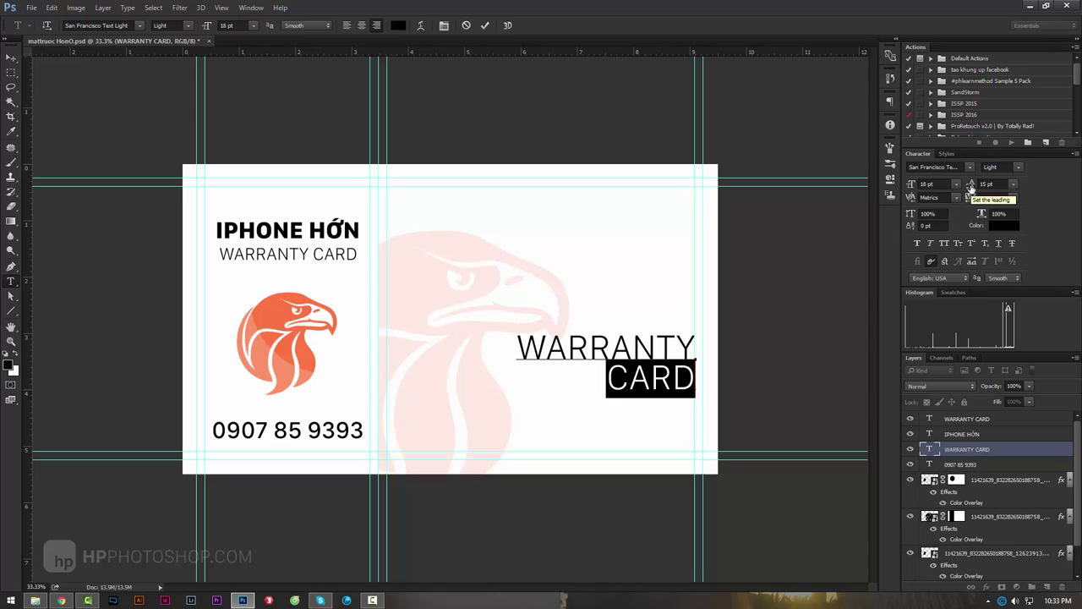
drag(969, 188, 970, 193)
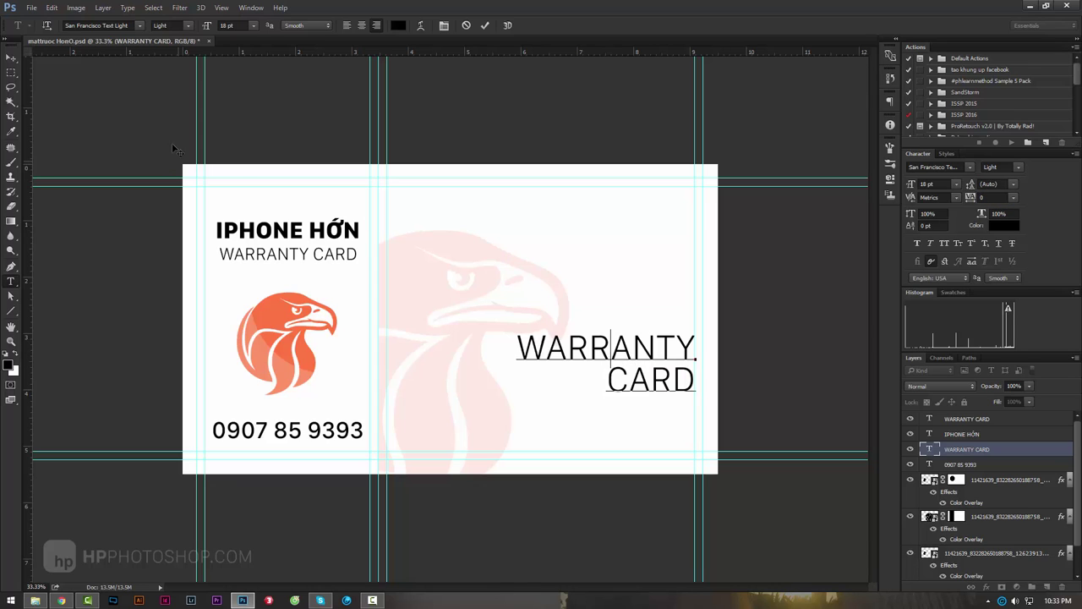
click(11, 57)
mouse_move(646, 374)
mouse_down()
mouse_move(655, 390)
mouse_move(654, 370)
mouse_move(656, 410)
mouse_up()
key(z)
alt+click(467, 278)
alt+click(467, 278)
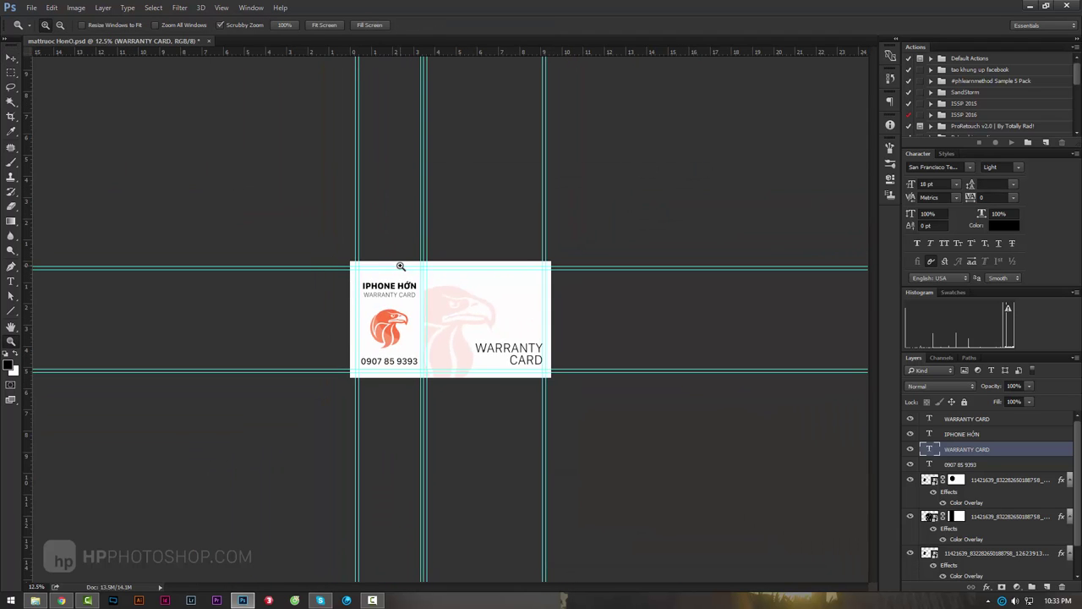
click(401, 266)
click(401, 266)
click(576, 318)
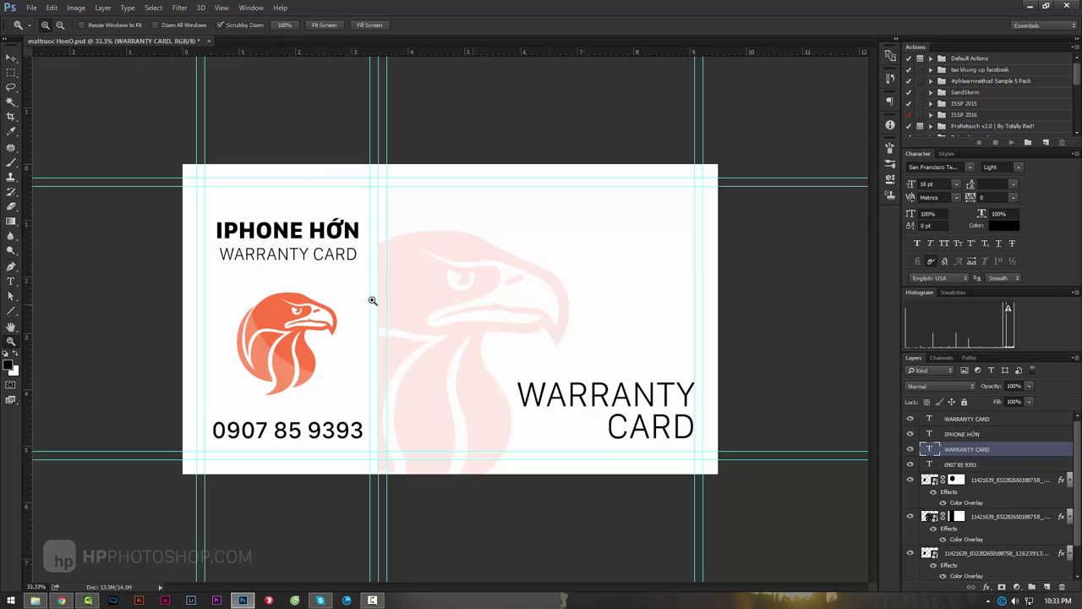
Draw a vertical orange line down the fold between the two panels
click(11, 311)
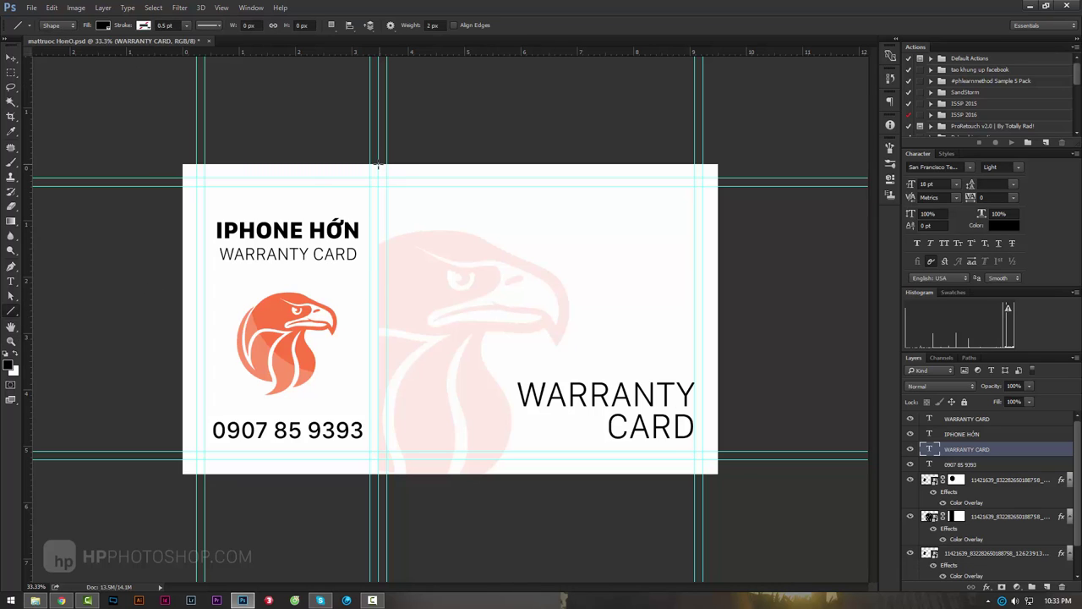
drag(378, 165, 397, 472)
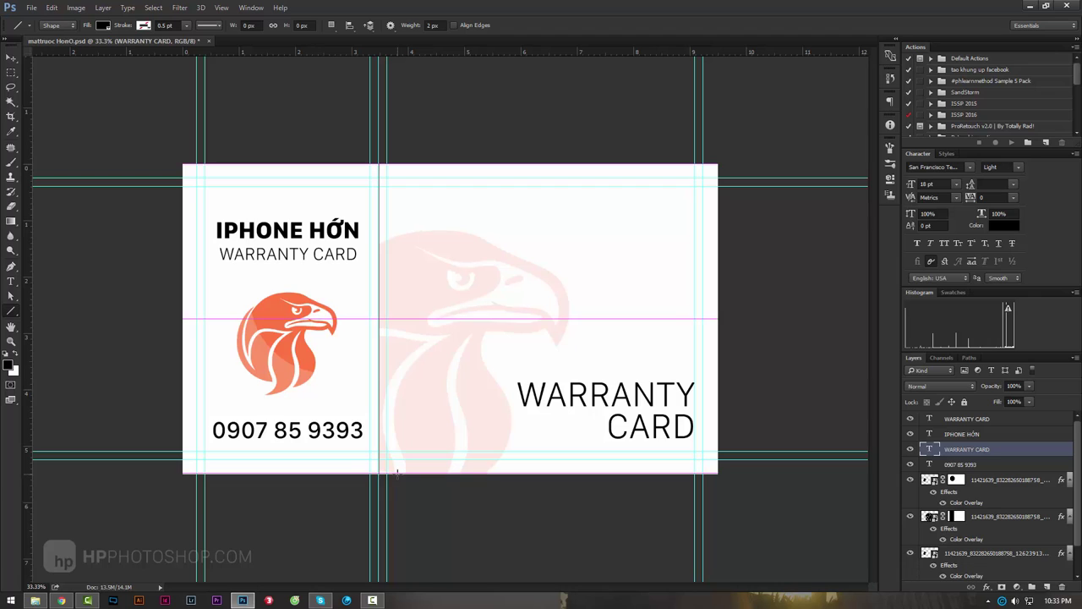
click(103, 25)
click(144, 26)
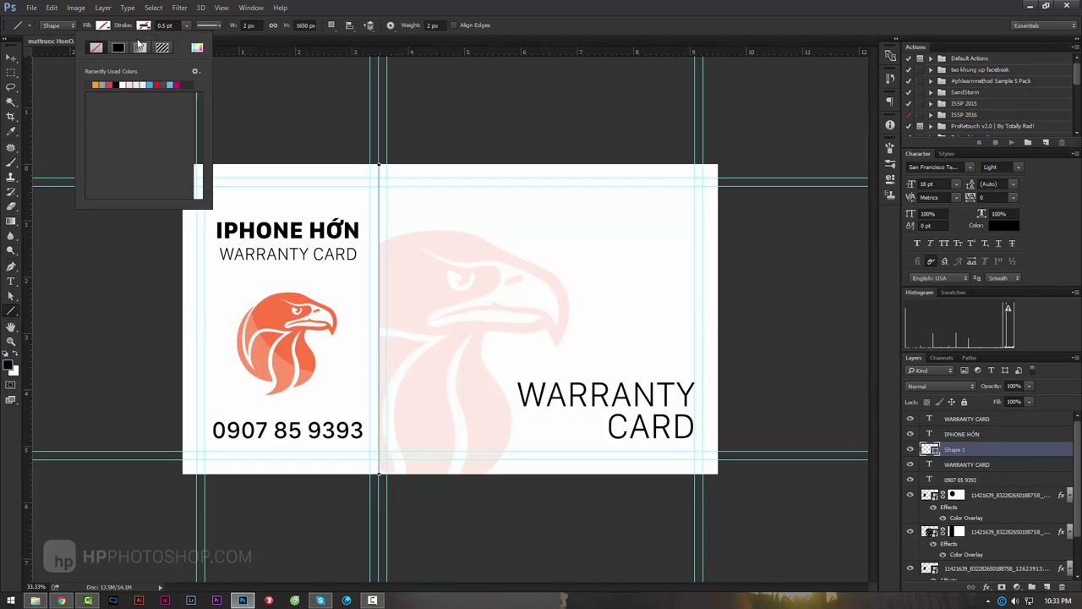
click(99, 84)
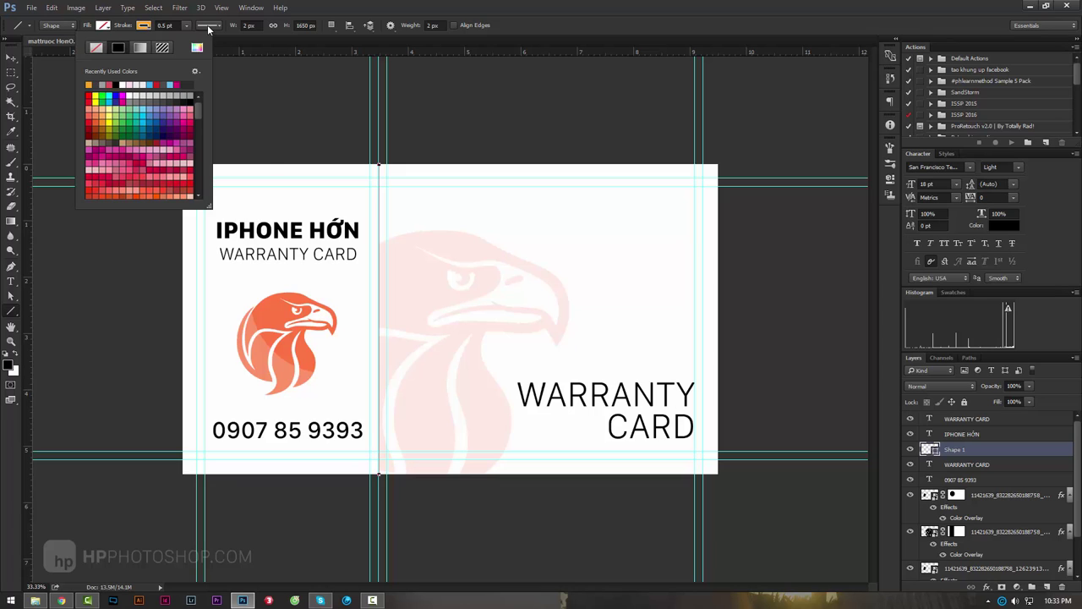
Make the fold line a dotted 5 pt stroke and hide the guides
click(209, 26)
click(207, 96)
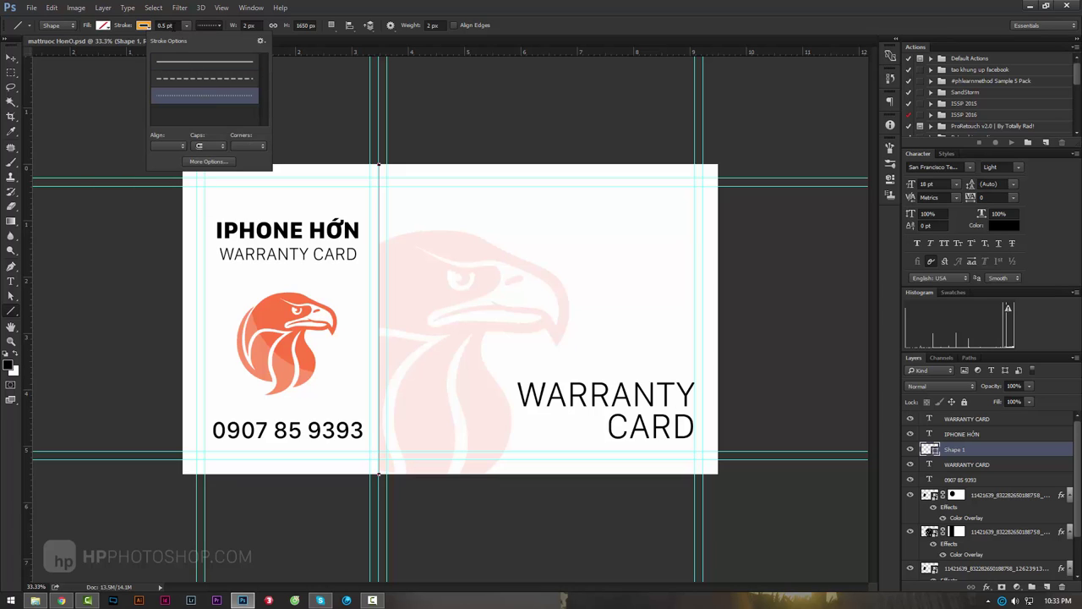
click(161, 26)
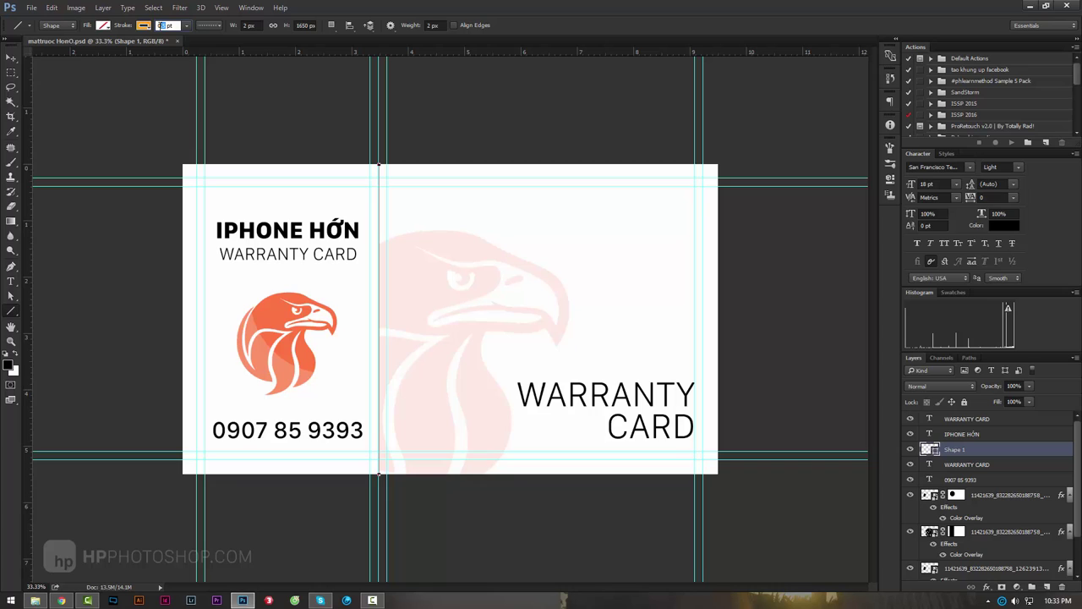
text(5)
click(12, 58)
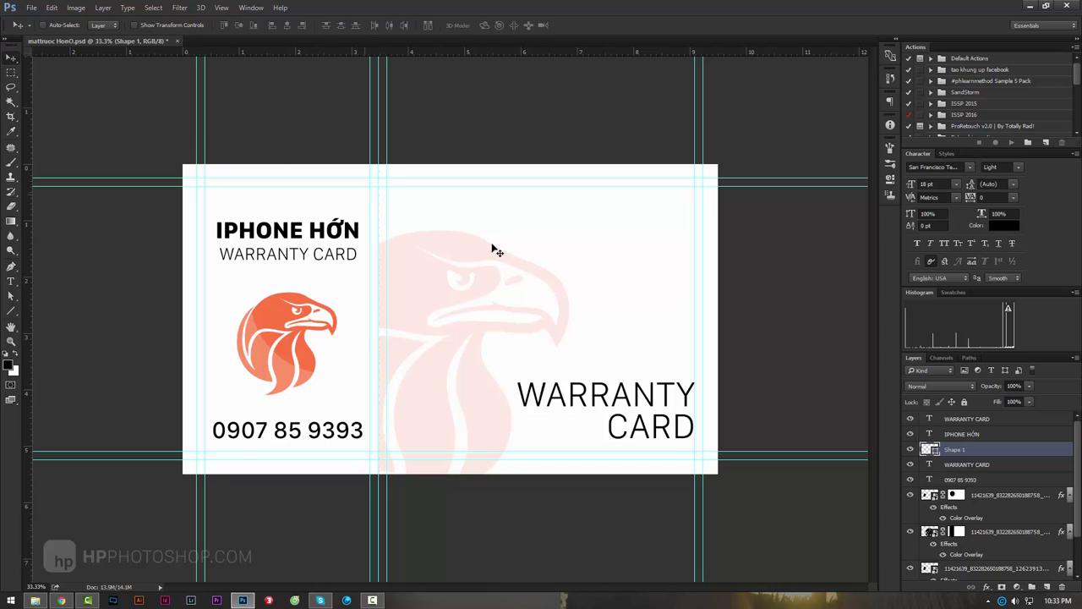
key(ctrl)
key(ctrl+h)
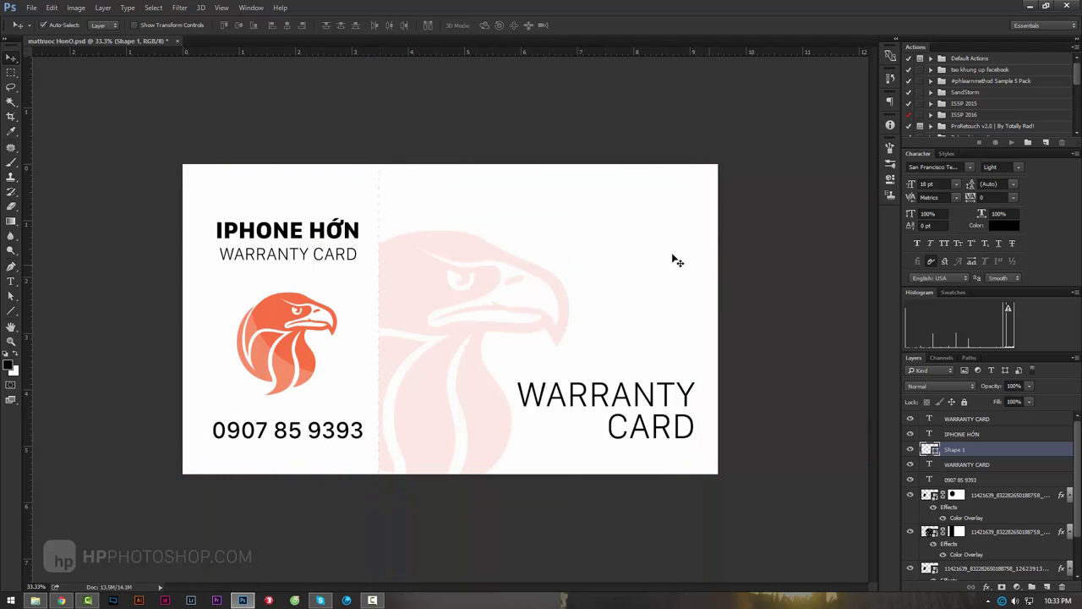
Save the front card as a TIFF, mattruoc HonO.tif
key(ctrl+shift+s)
click(135, 260)
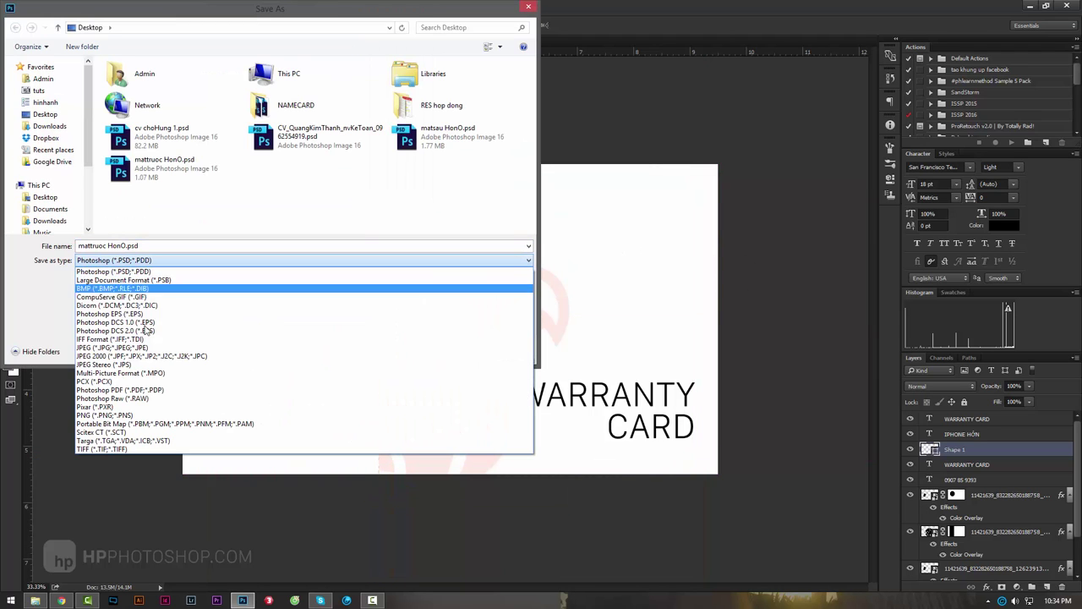
click(174, 246)
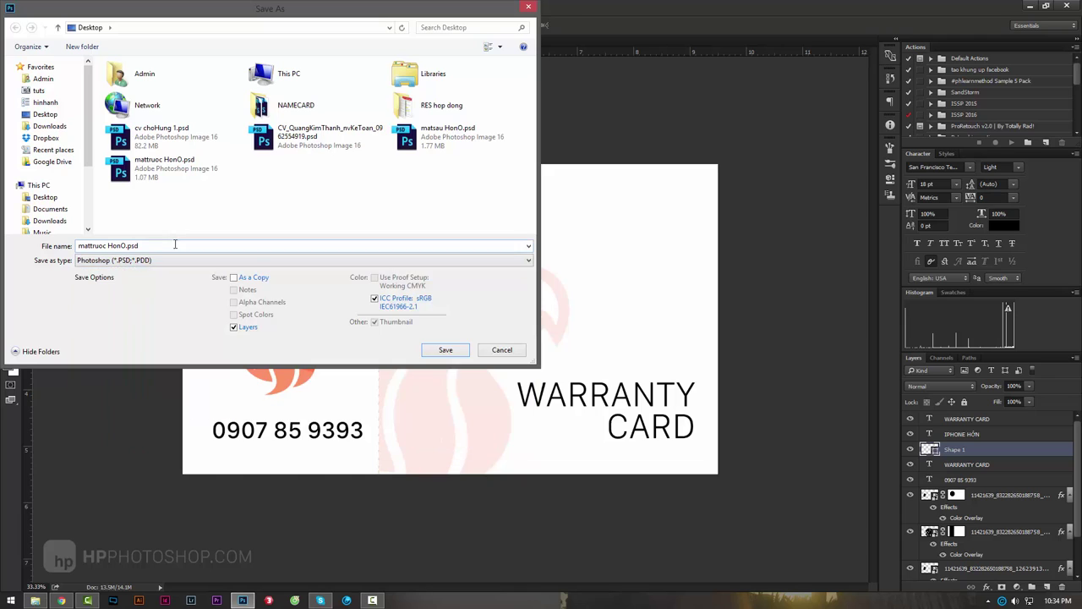
click(502, 350)
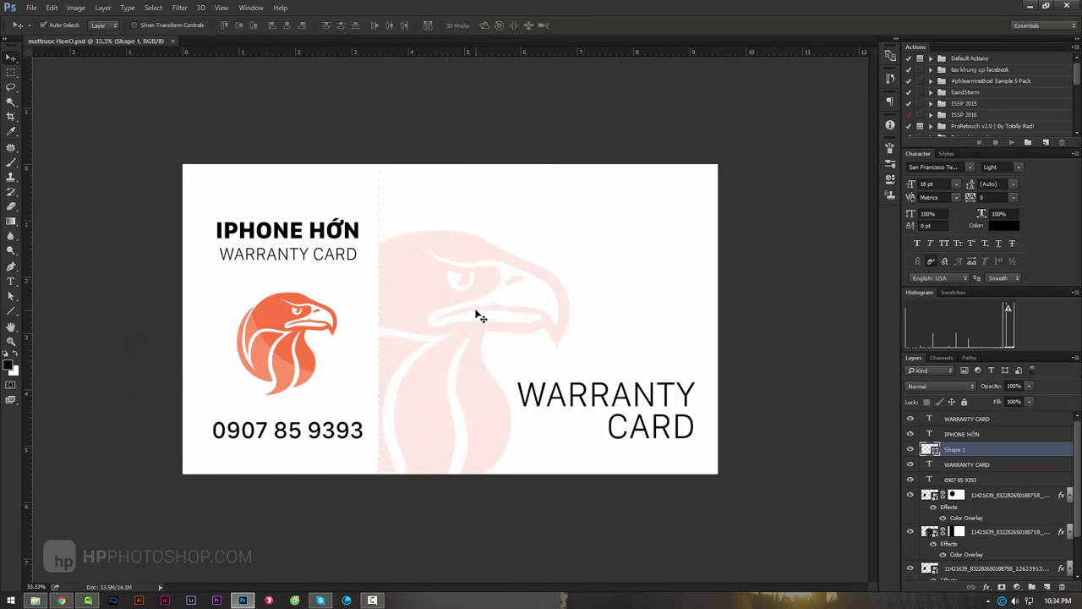
key(ctrl+shift+s)
click(254, 260)
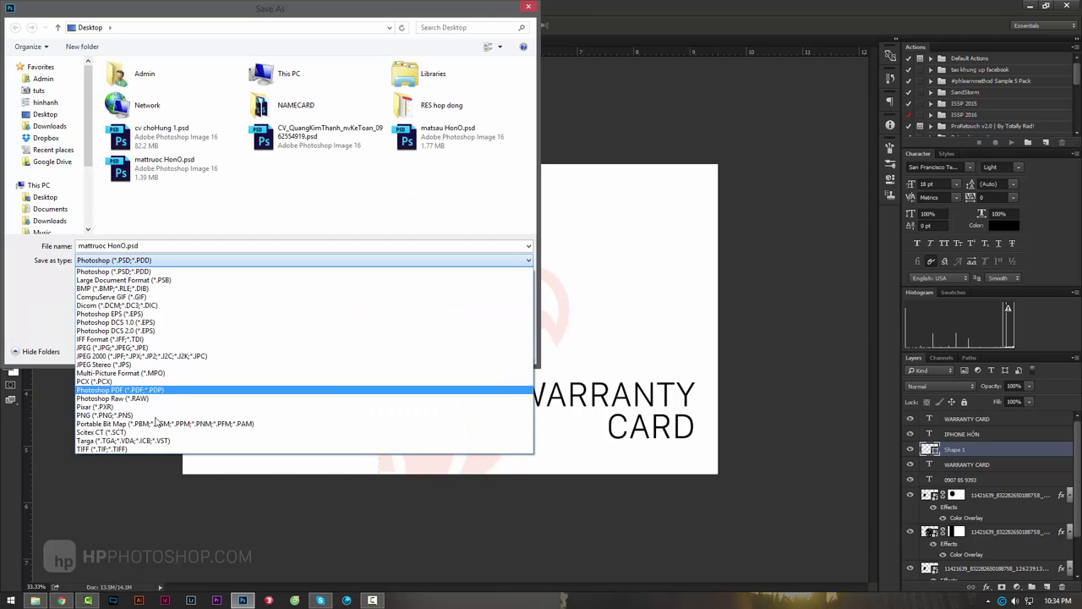
click(139, 453)
click(454, 349)
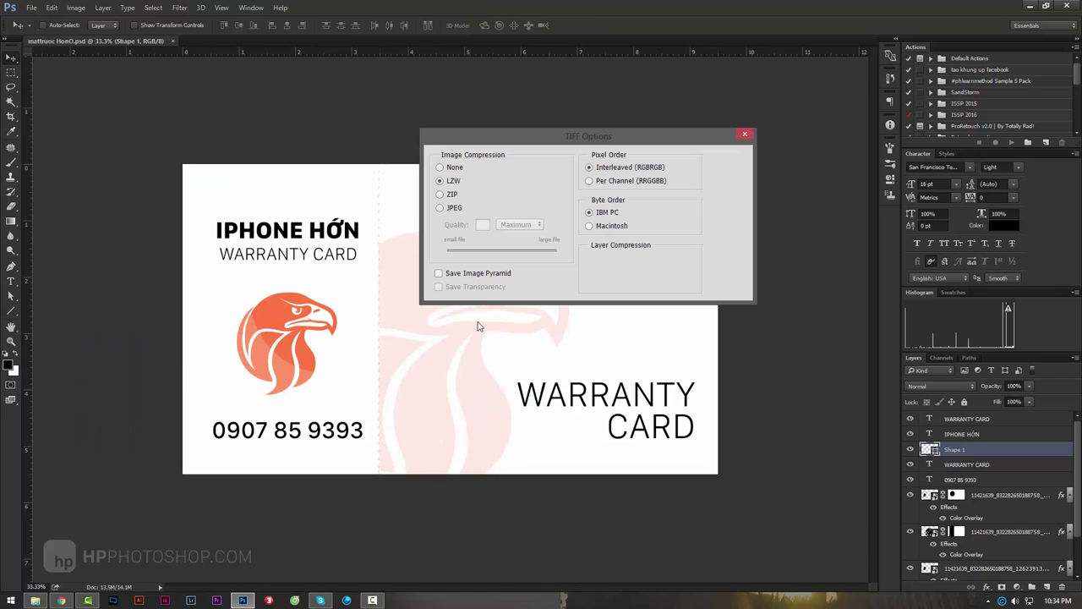
click(727, 159)
Reopen matsau HonO.psd and save it as matsau HonO.tif
click(31, 7)
mouse_move(52, 73)
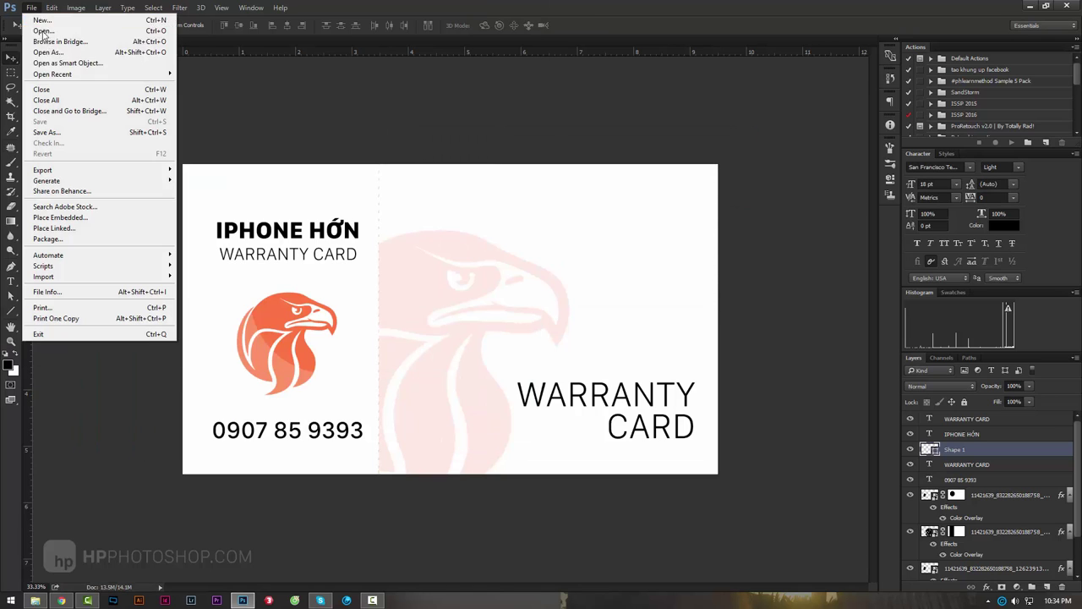
click(241, 95)
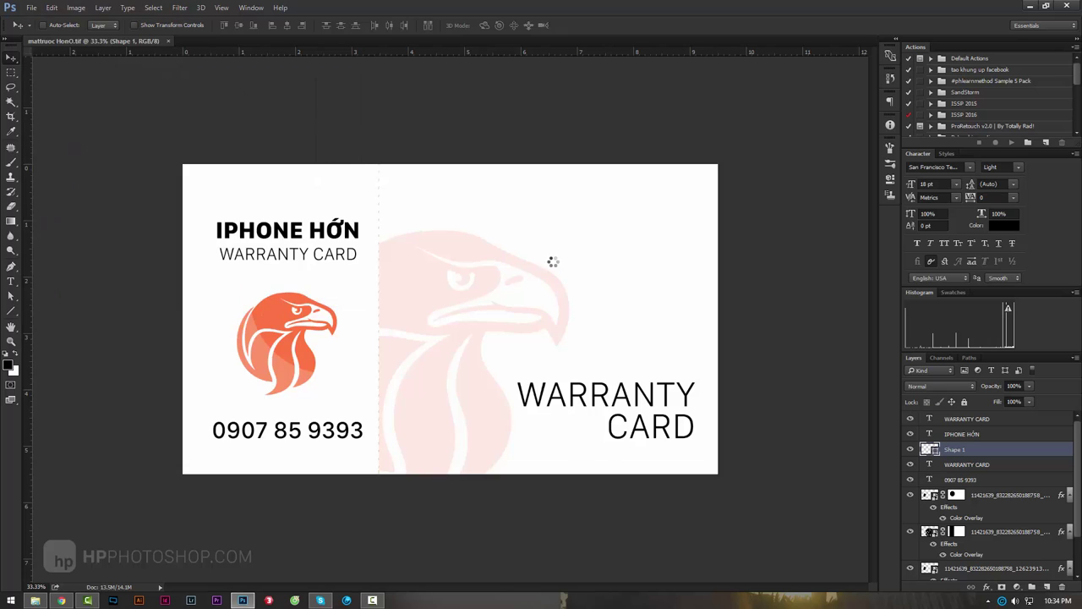
key(ctrl+shift+s)
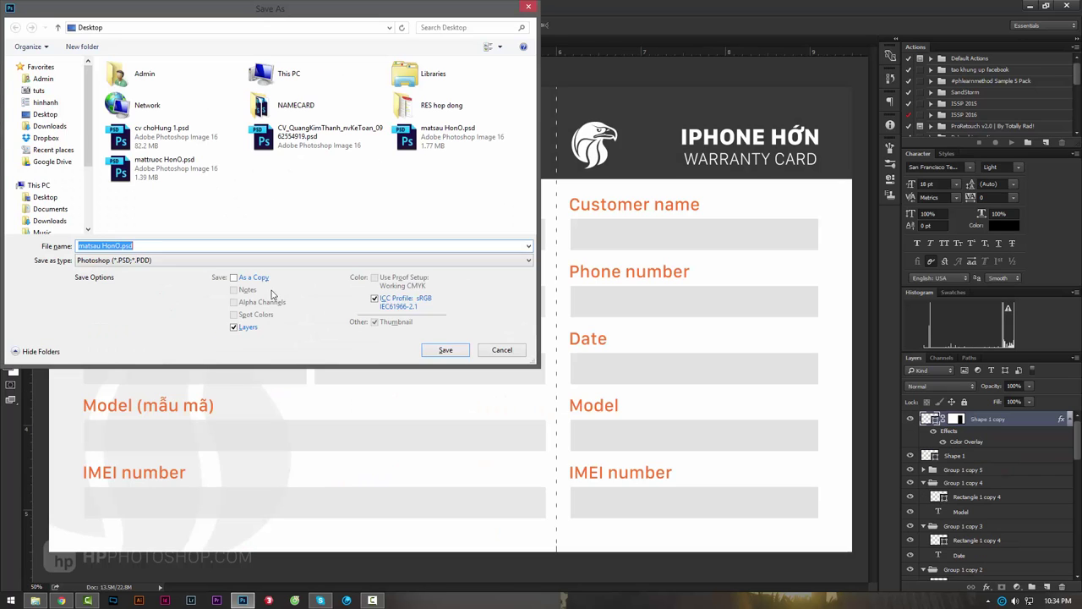
click(187, 260)
click(151, 446)
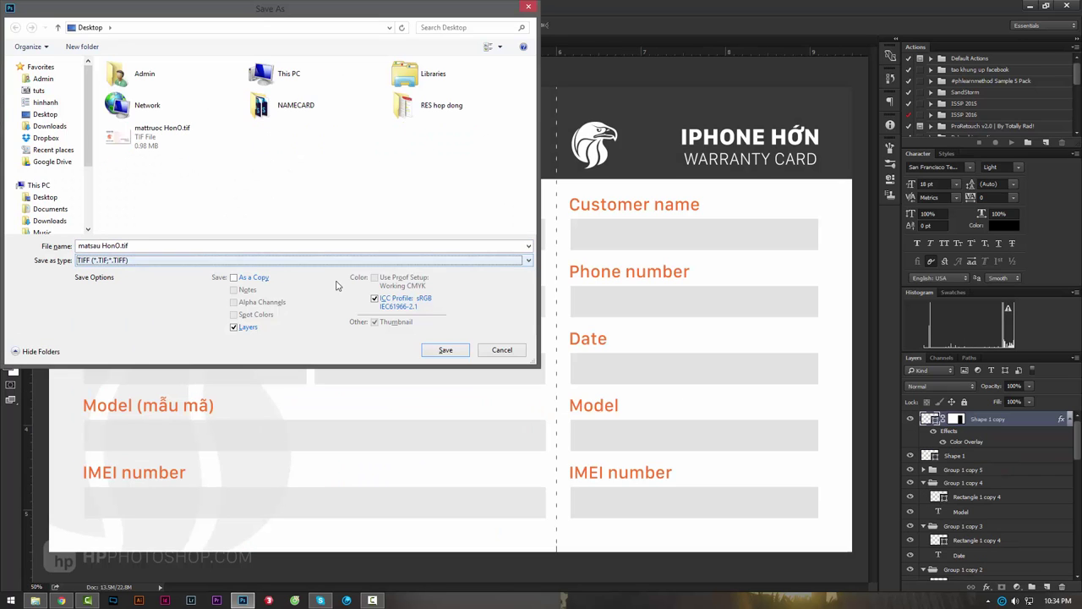
click(444, 348)
click(735, 162)
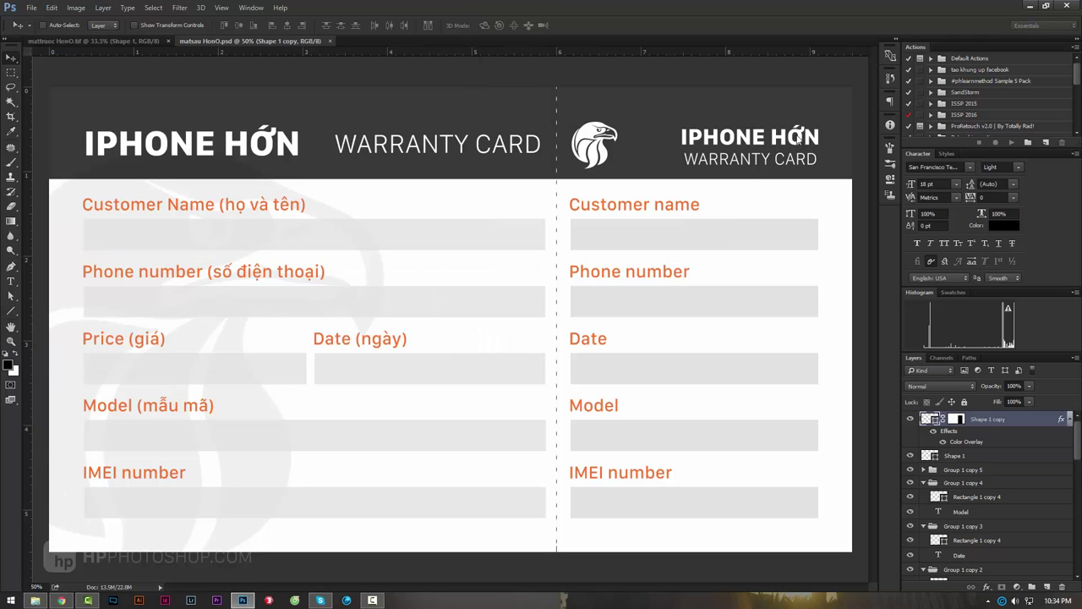
click(1032, 5)
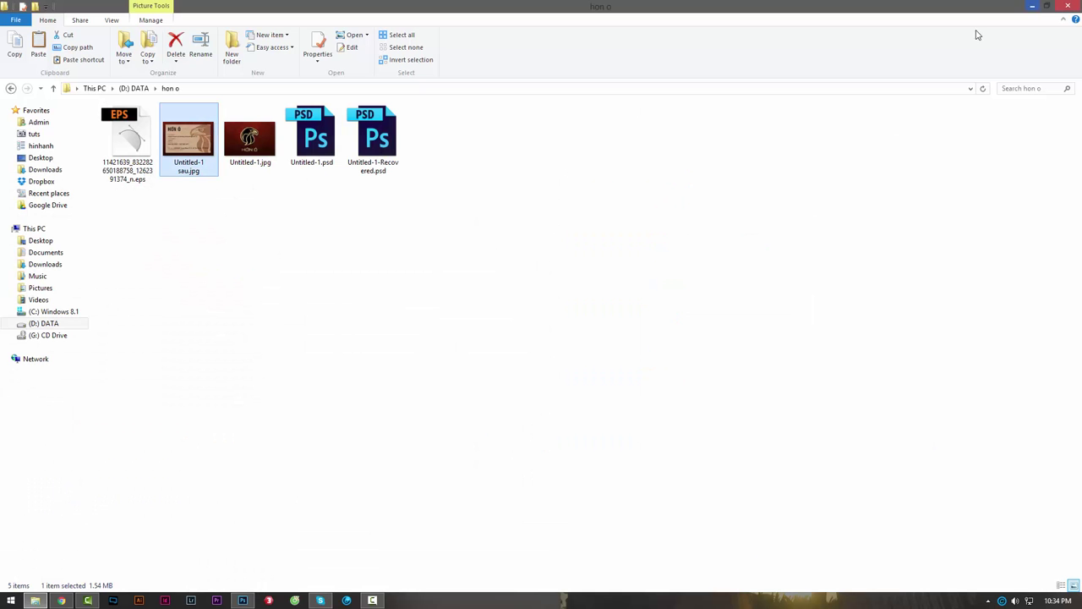
Select the HonO card PSD and TIFF files on the Desktop
click(501, 191)
click(1051, 7)
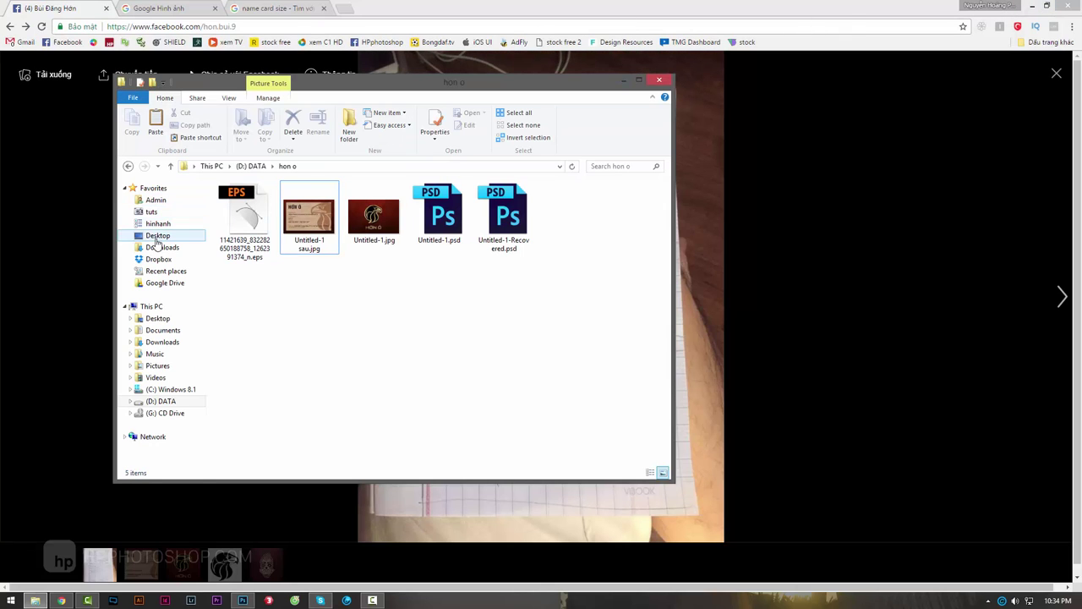
click(157, 235)
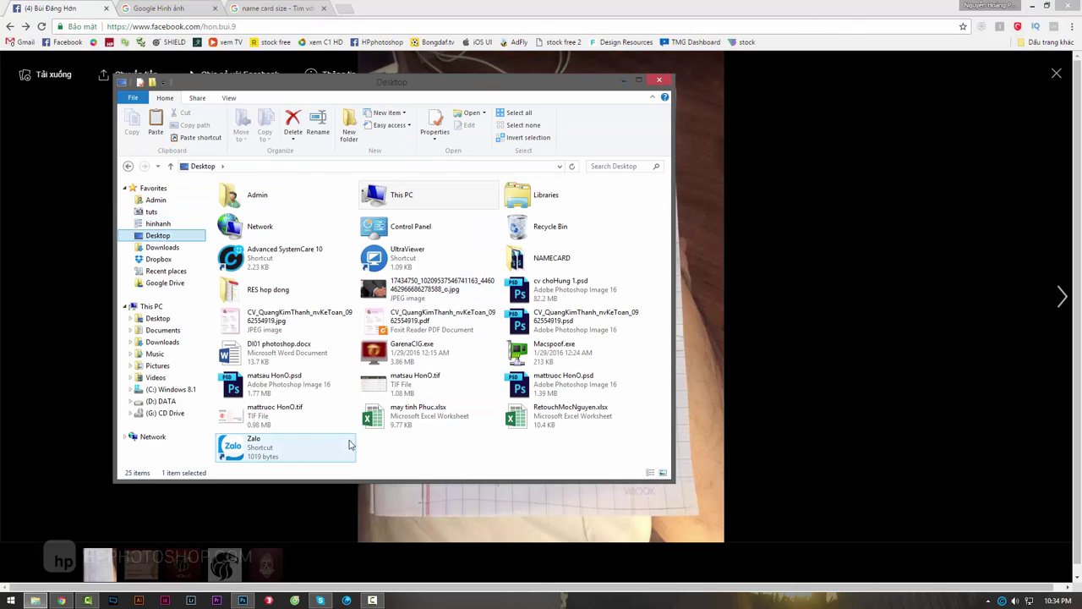
click(314, 422)
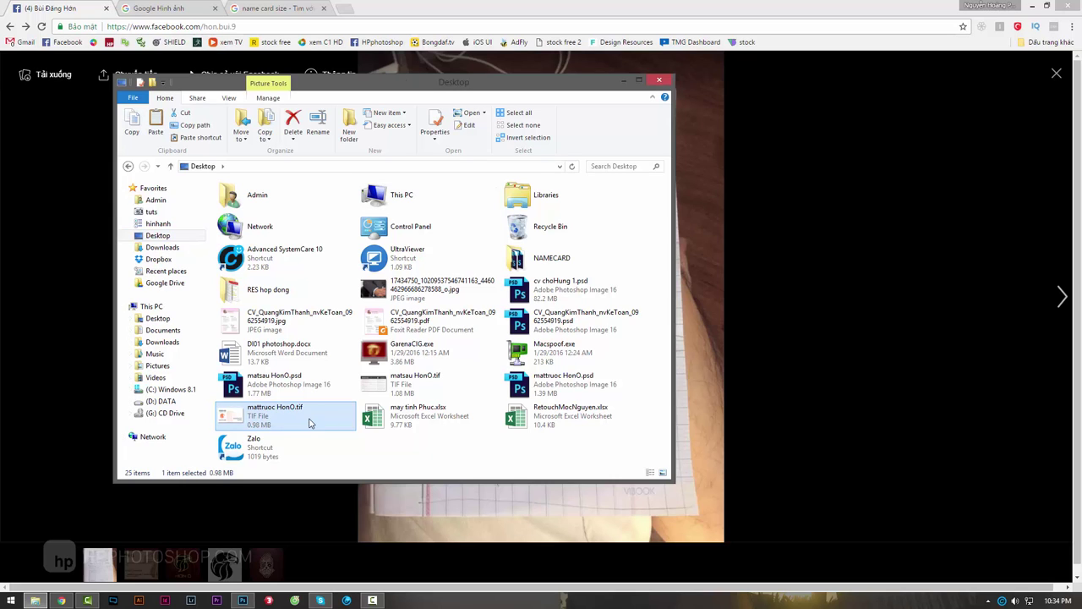
ctrl+click(427, 384)
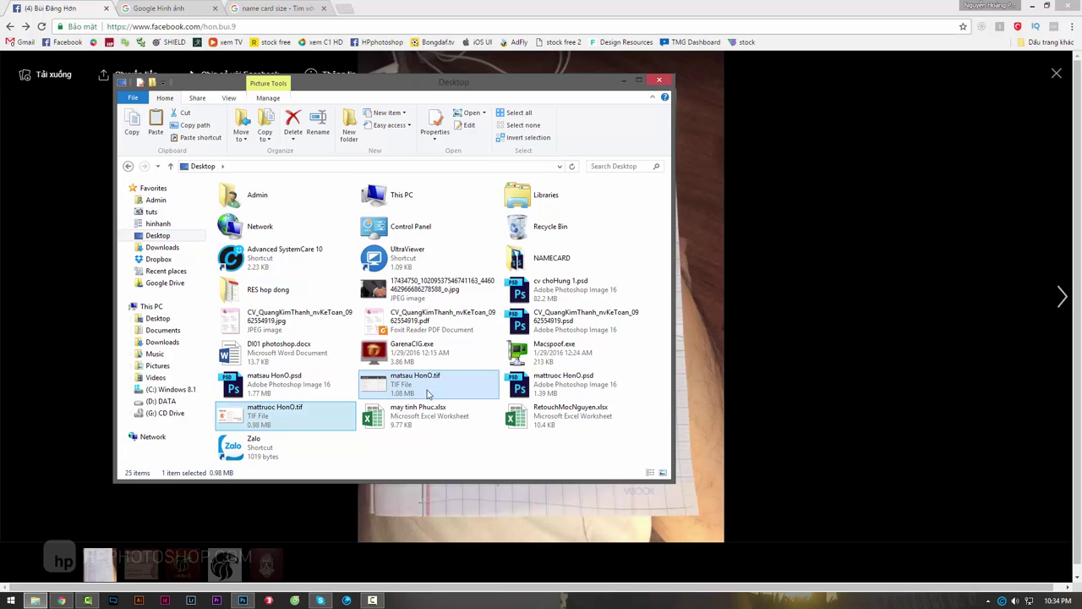
ctrl+click(539, 387)
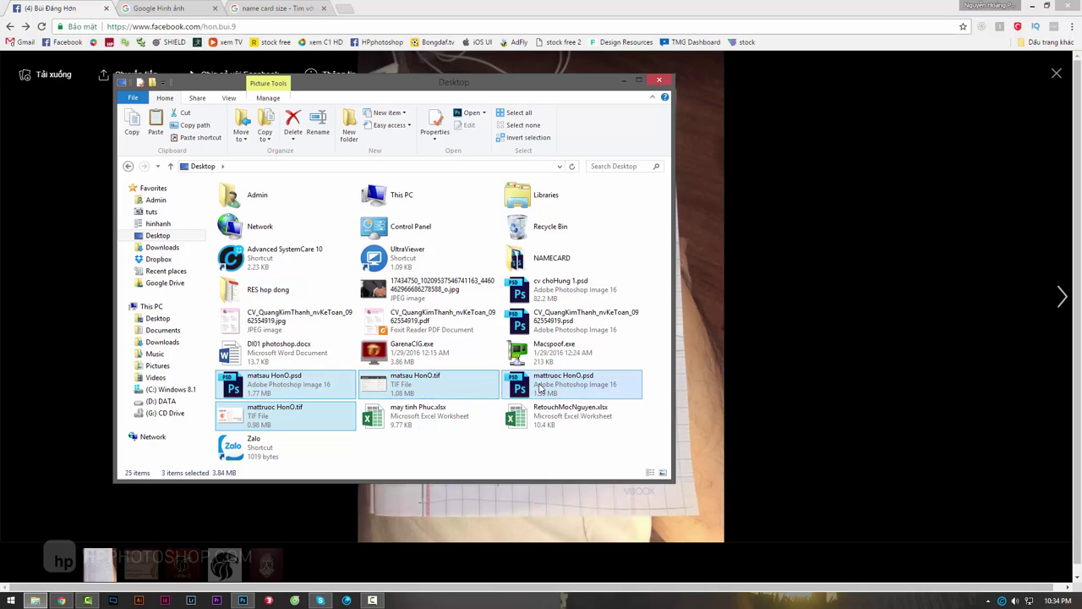
Create a folder named warmaty card inside hon o and open it
click(128, 166)
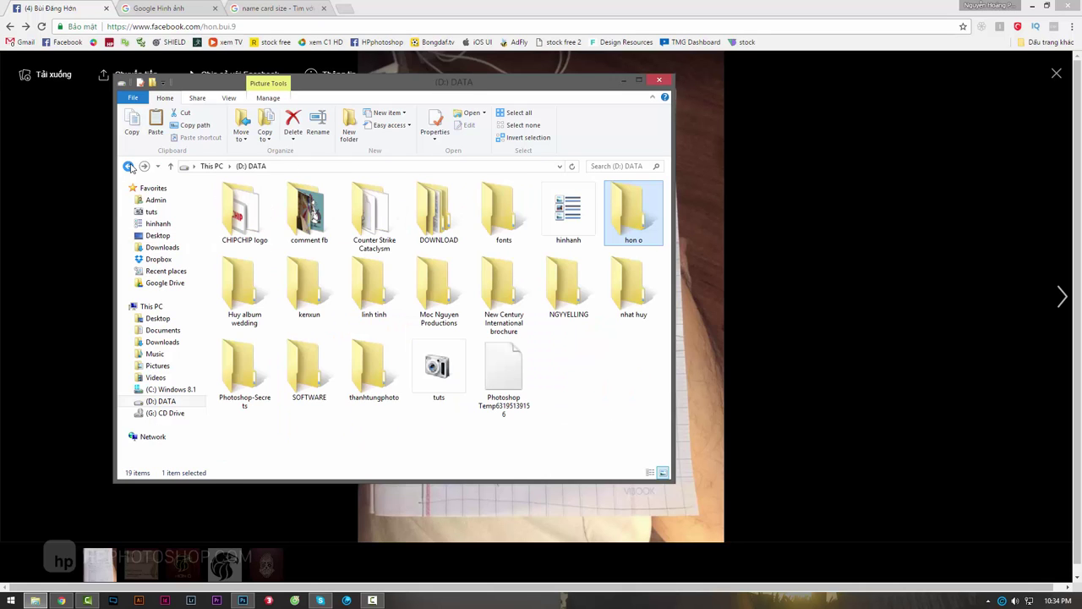
click(129, 167)
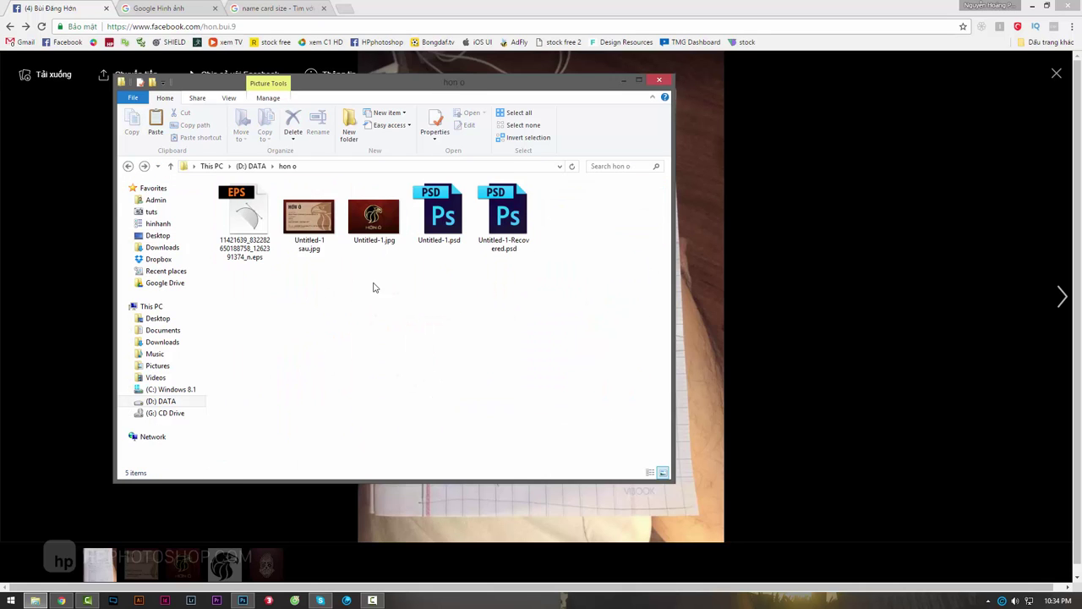
click(345, 134)
text(N)
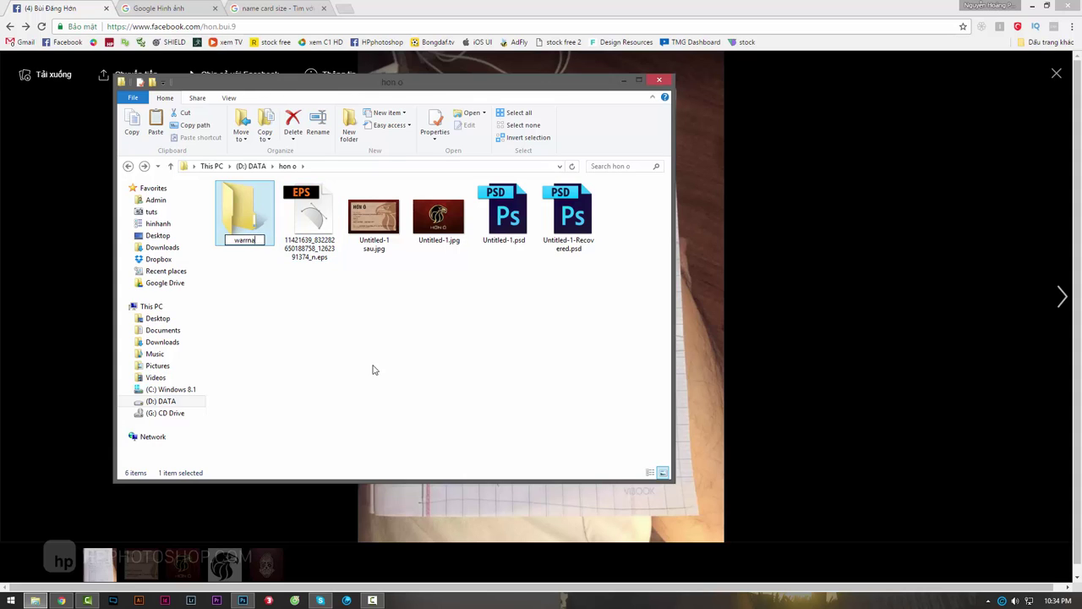
text( card)
key(Return)
key(Return)
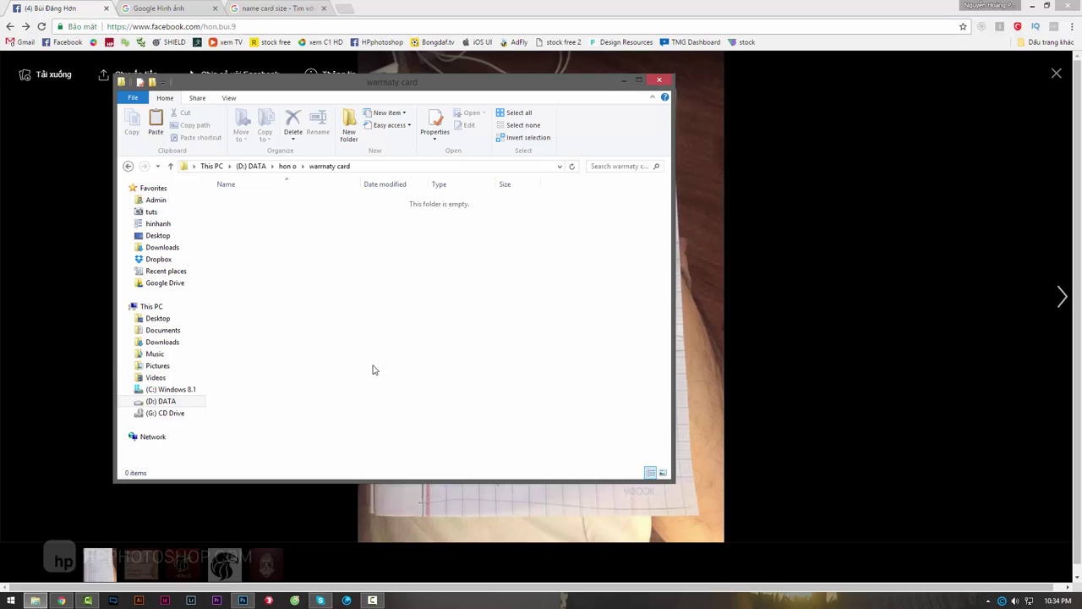
Paste the card files into warmaty card and view them as large icons
key(ctrl+v)
click(377, 335)
key(ctrl+shift+2)
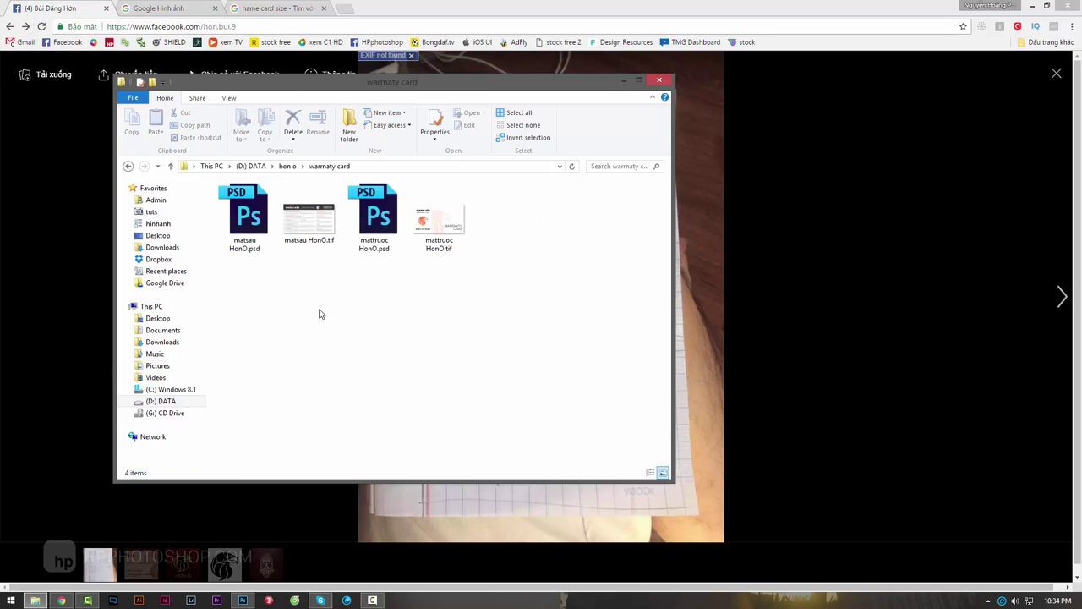
double_click(309, 218)
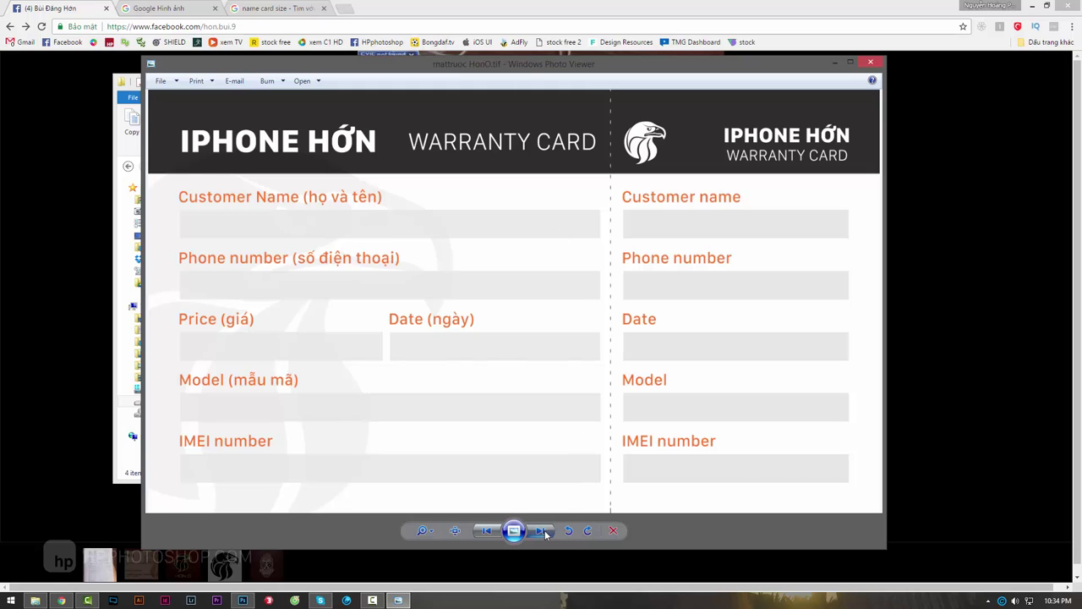
Preview both TIFFs, mattruoc HonO.tif and matsau HonO.tif, ending on the back side
click(541, 530)
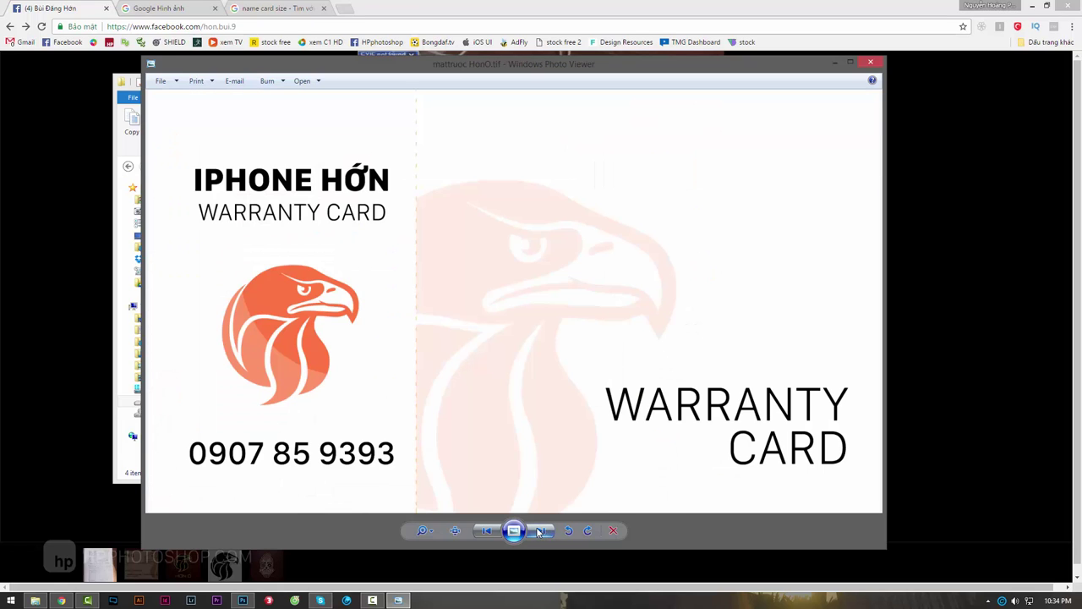
click(487, 530)
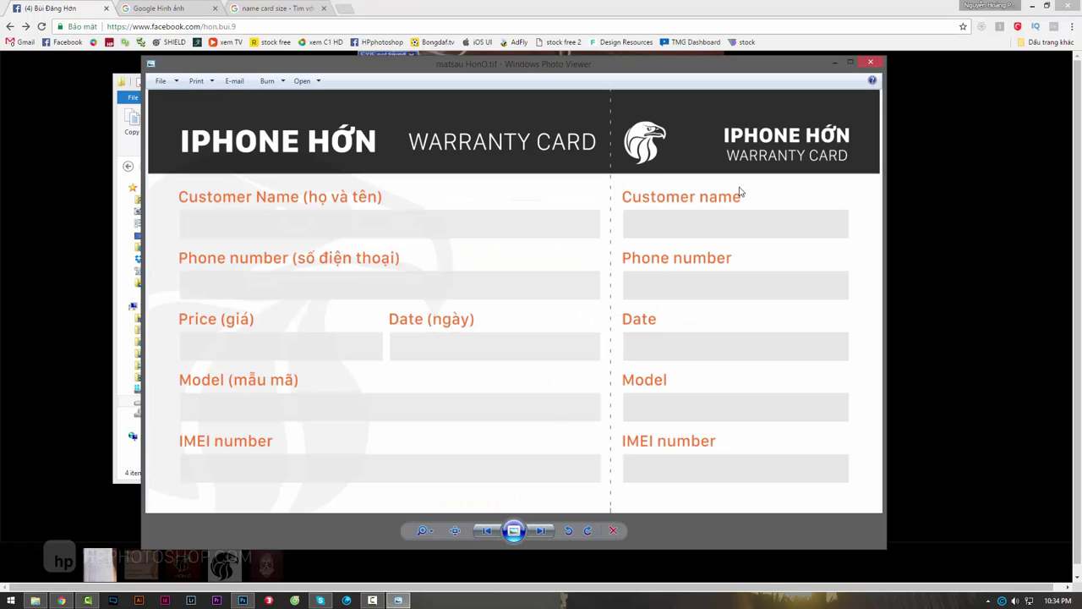
click(880, 64)
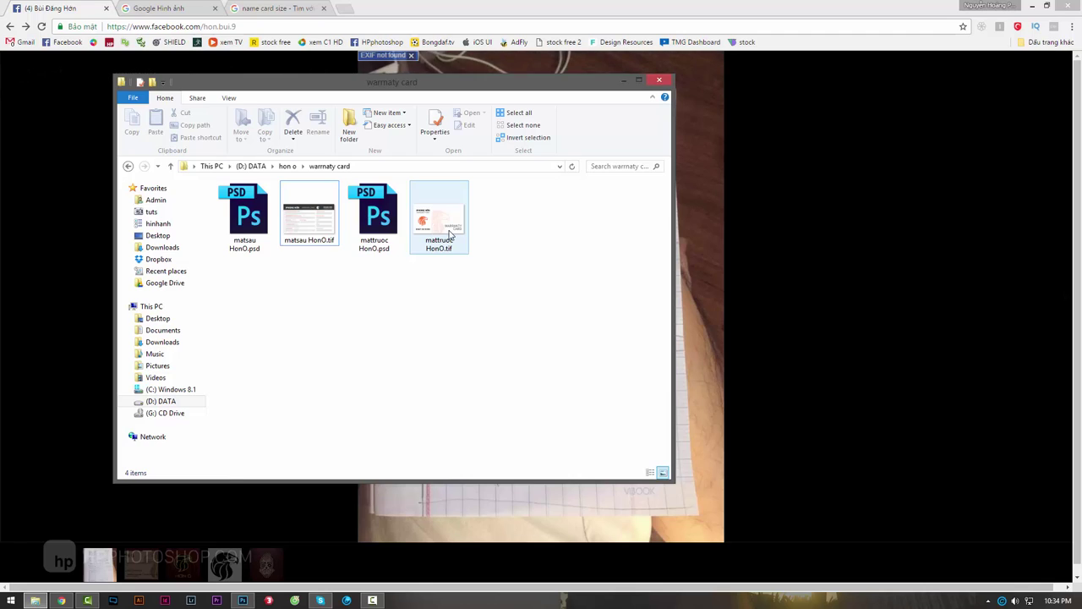
double_click(451, 235)
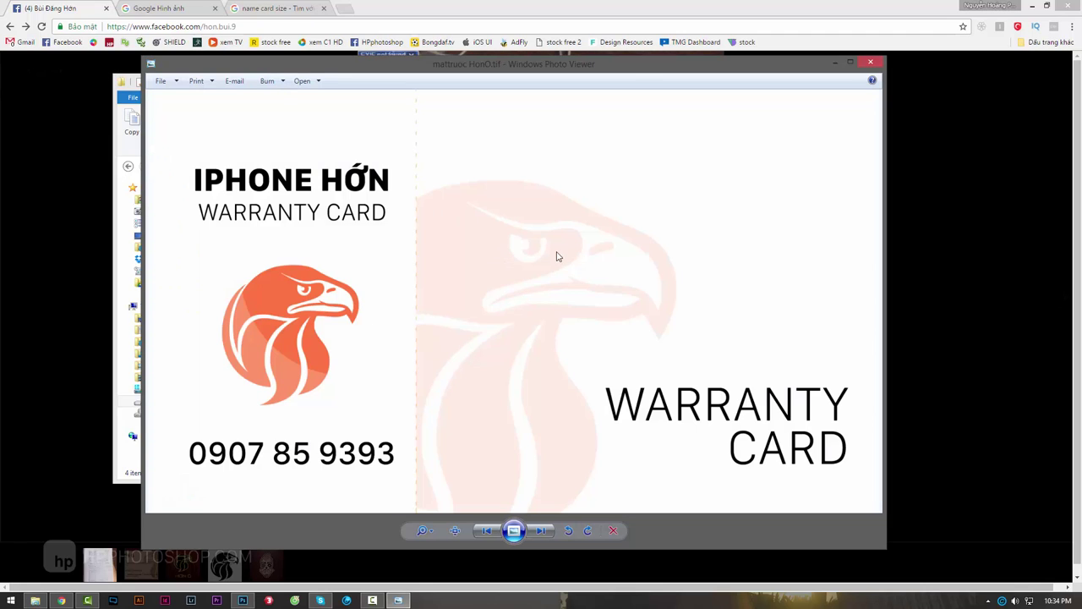
click(870, 62)
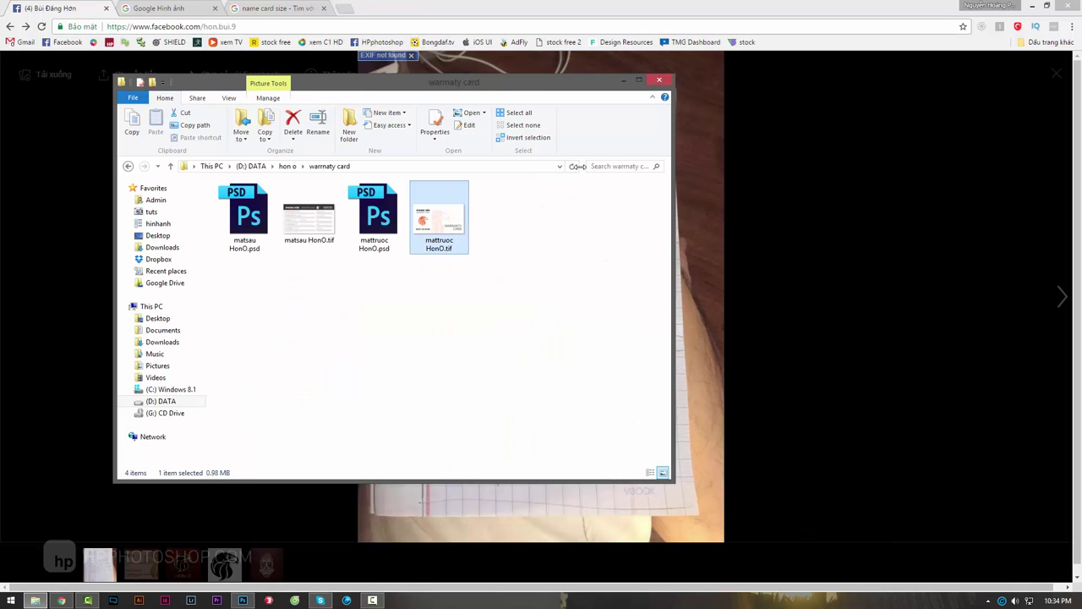
double_click(298, 241)
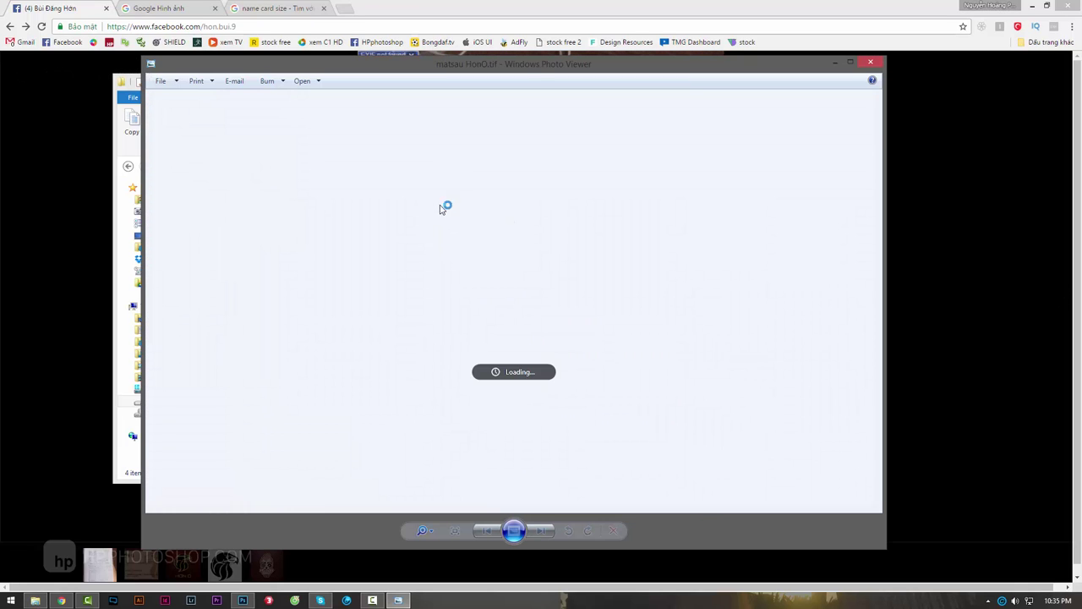